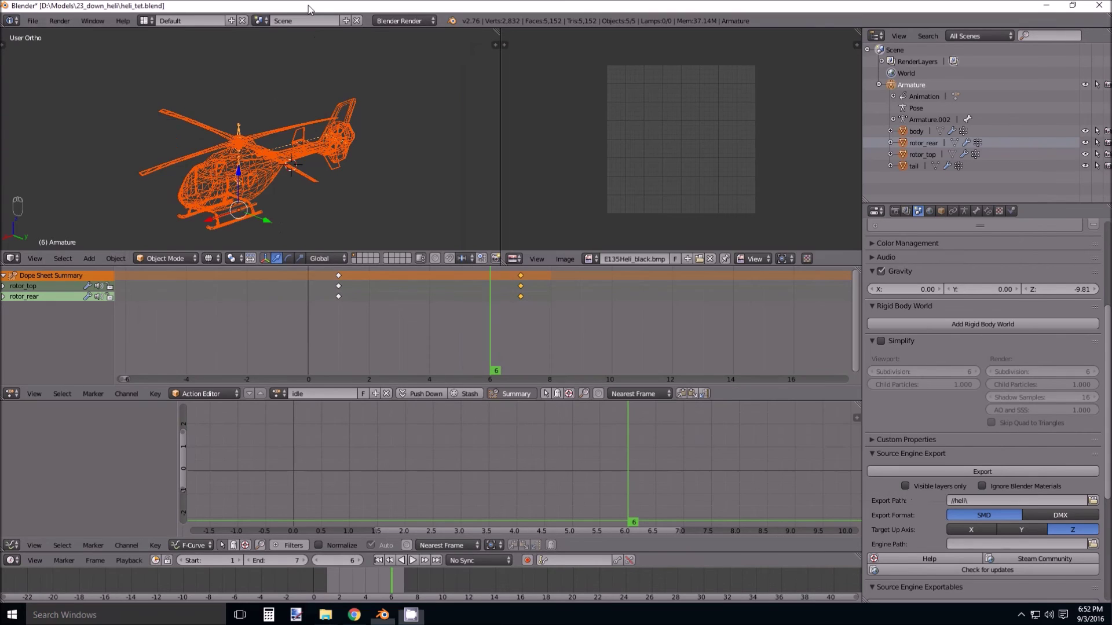
# Open the e135Heli model from the heli folder in Half-Life Model Viewer, inspect it from several angles, and close the viewer.
pyautogui.moveTo(235, 151); pyautogui.dragTo(371, 155, button='middle')
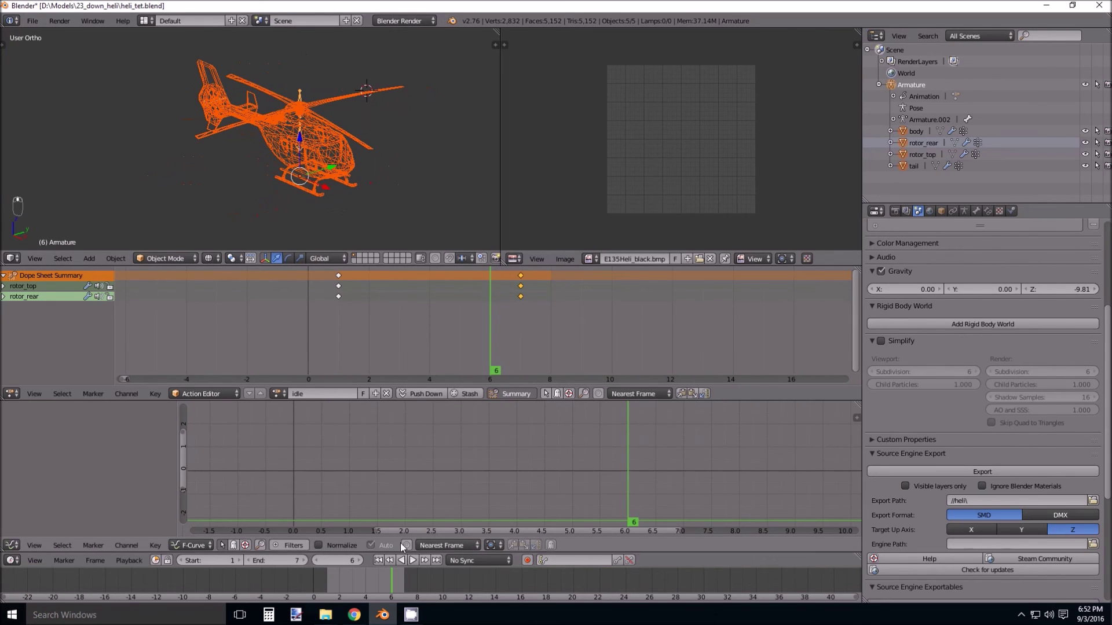
pyautogui.click(325, 615)
pyautogui.click(359, 568)
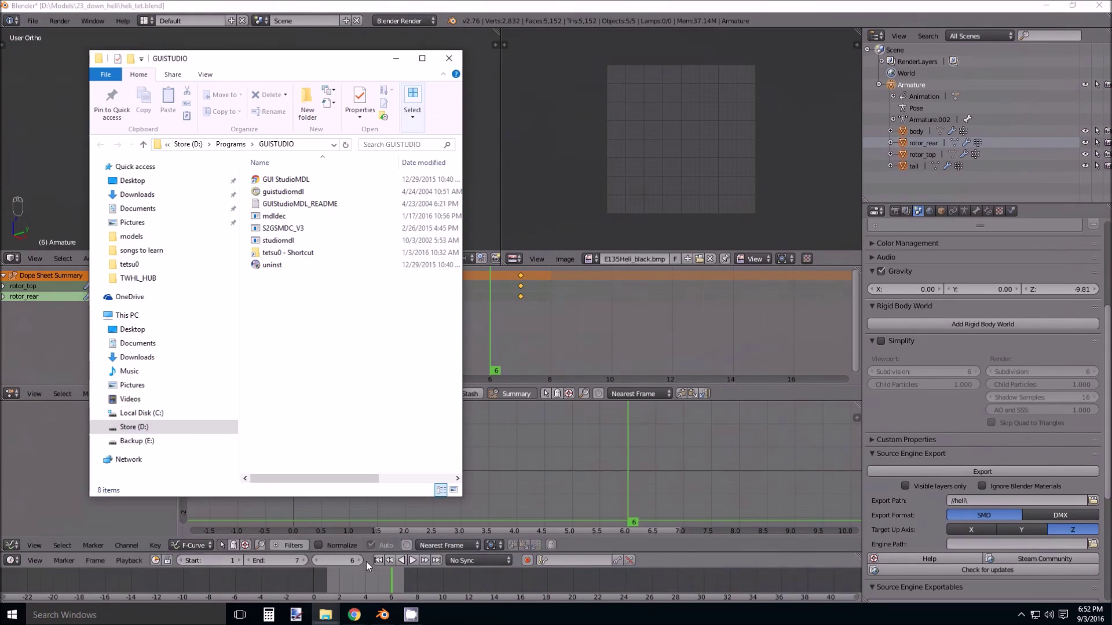
pyautogui.moveTo(325, 614)
pyautogui.click(303, 530)
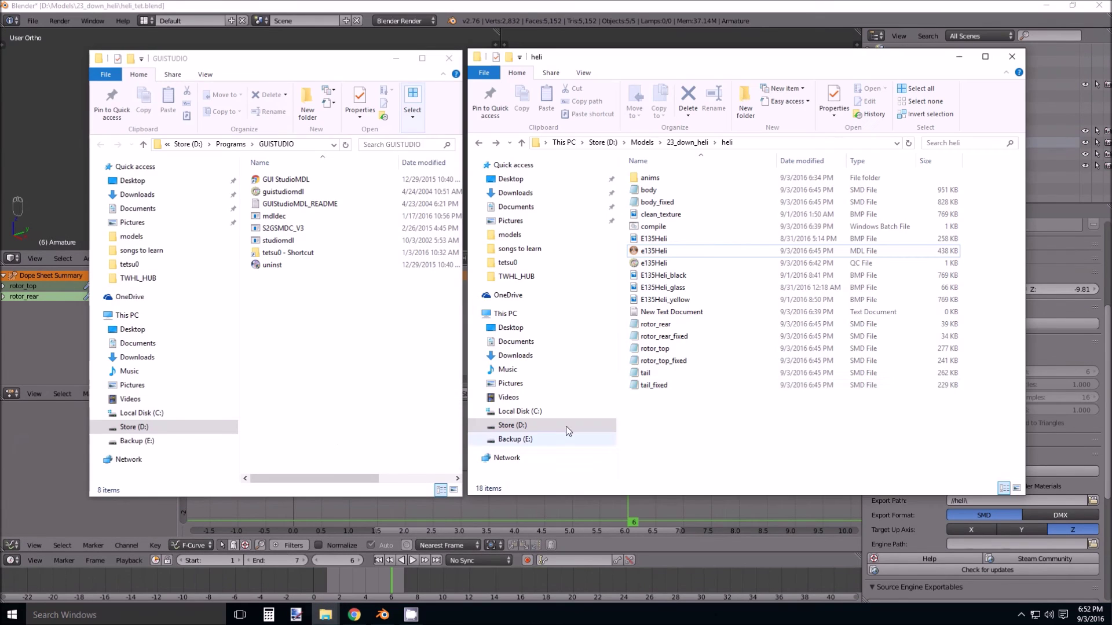
pyautogui.click(651, 253)
pyautogui.doubleClick(650, 252)
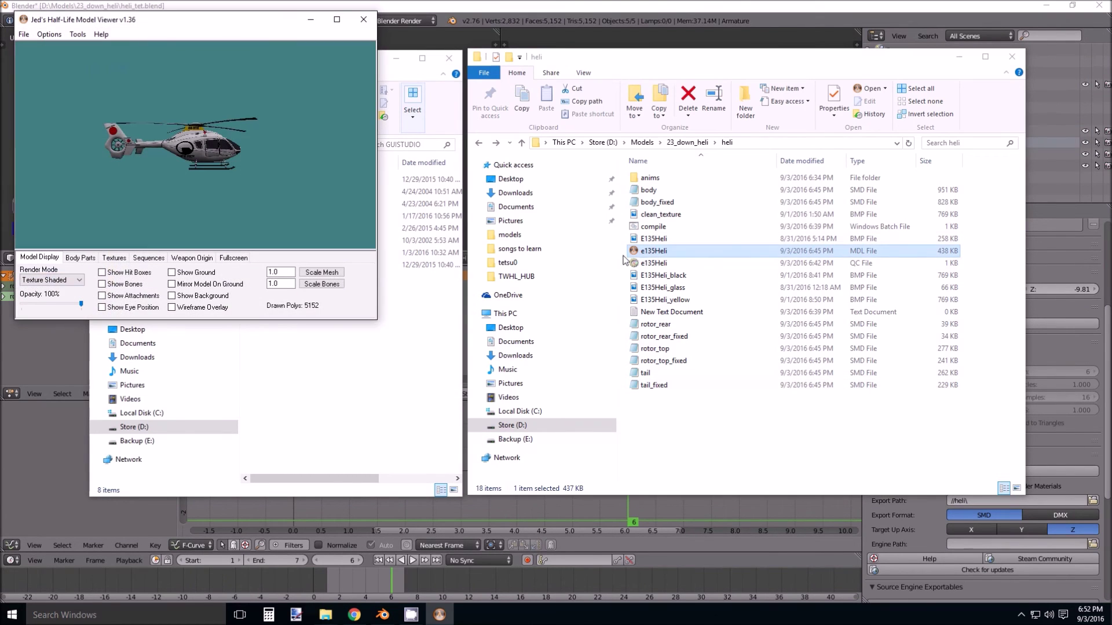
pyautogui.moveTo(194, 169); pyautogui.dragTo(266, 214)
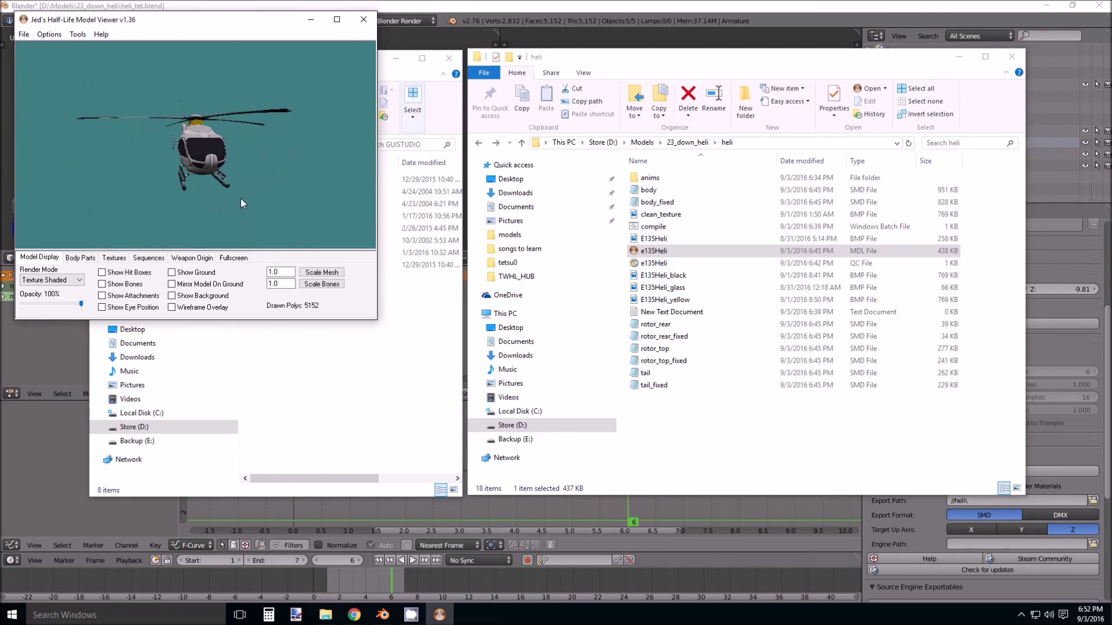
pyautogui.click(363, 19)
pyautogui.click(626, 331)
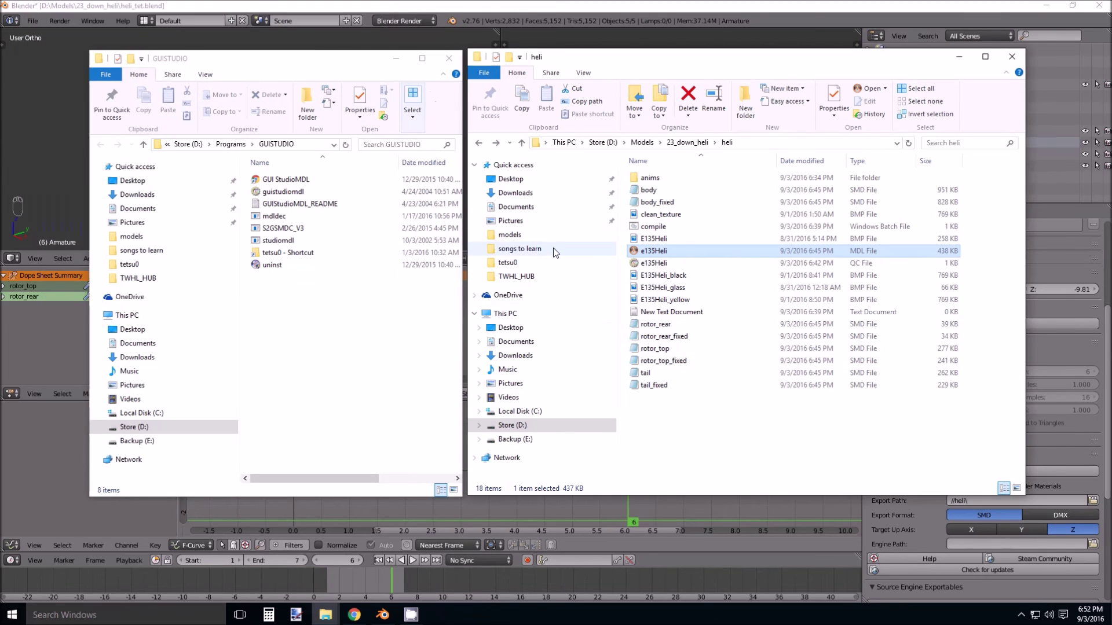
# Switch to Blender, save heli_tet.blend, and open blacklogo.blend from the 23_down_heli folder.
pyautogui.click(277, 11)
pyautogui.click(32, 21)
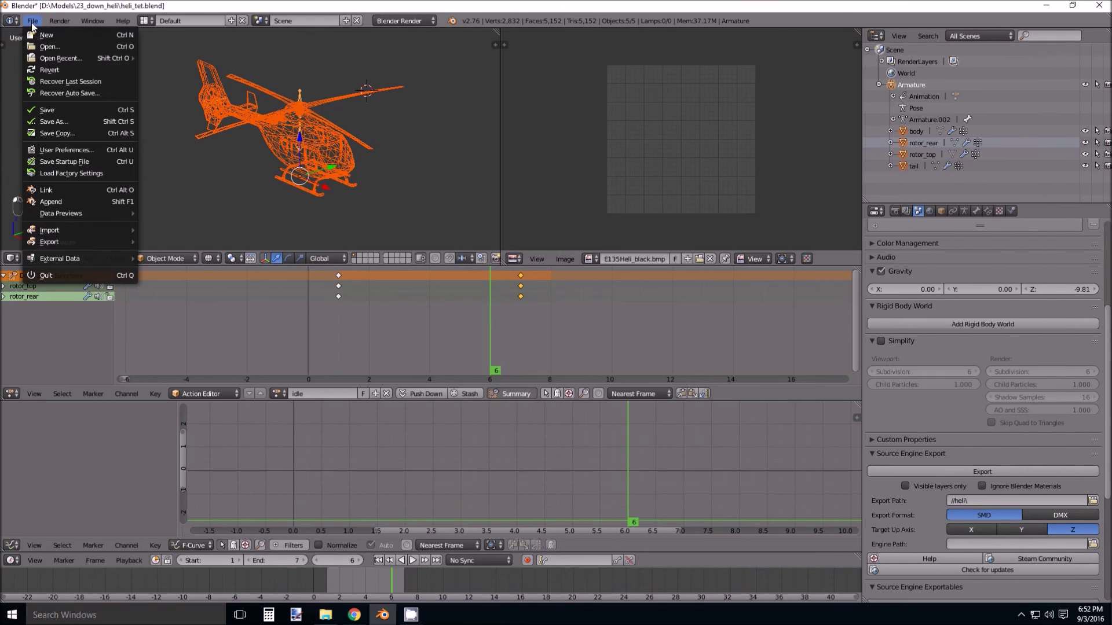
pyautogui.click(47, 109)
pyautogui.click(33, 21)
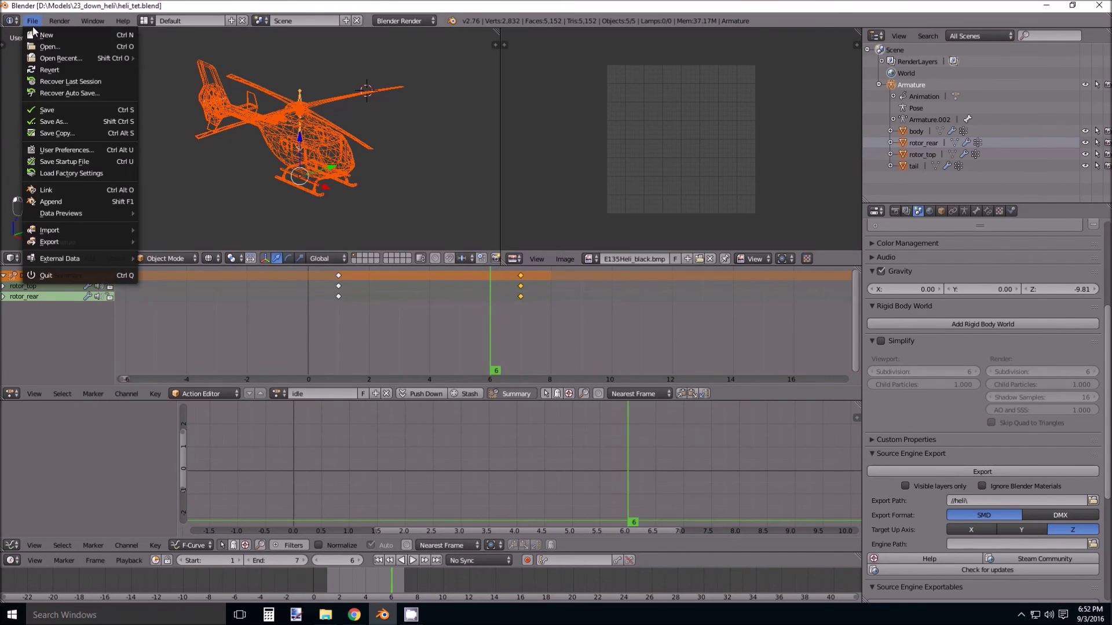
pyautogui.click(49, 46)
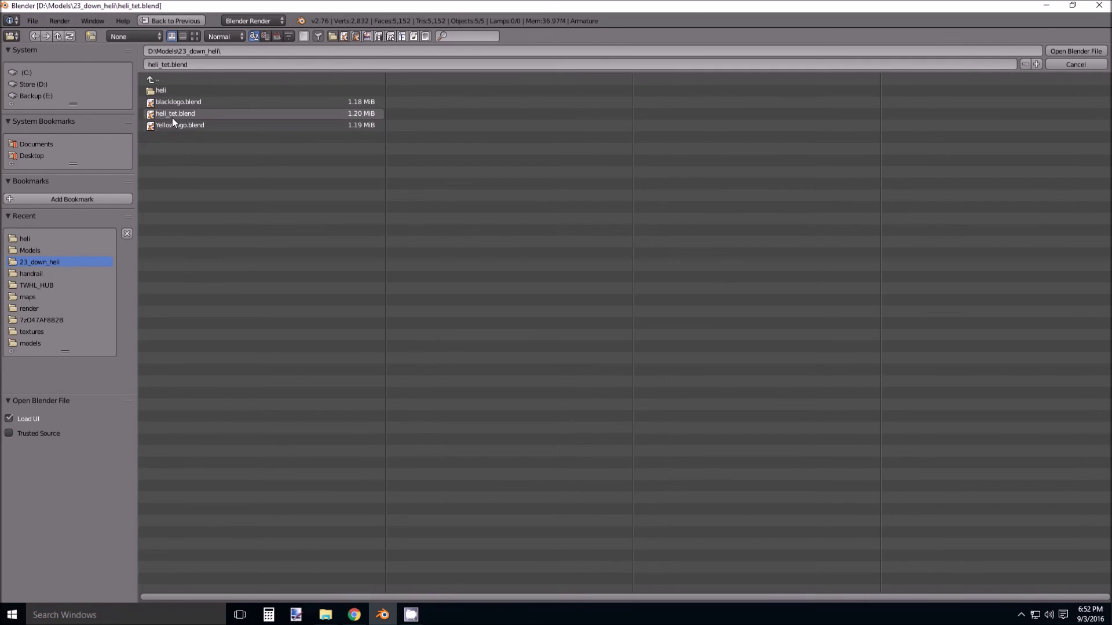
pyautogui.click(172, 102)
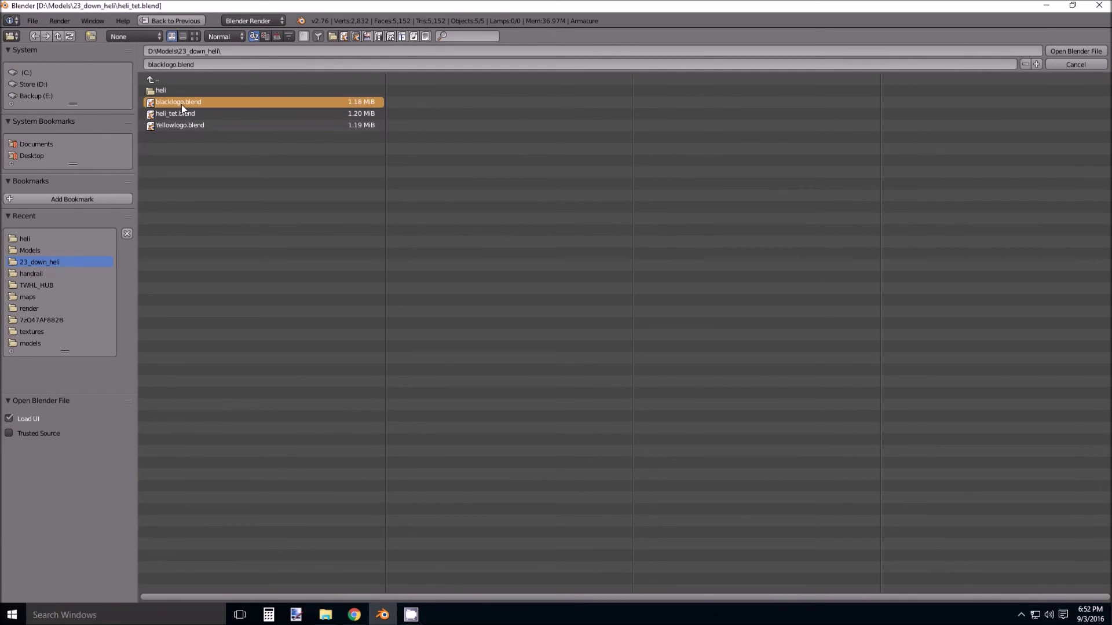
pyautogui.doubleClick(182, 105)
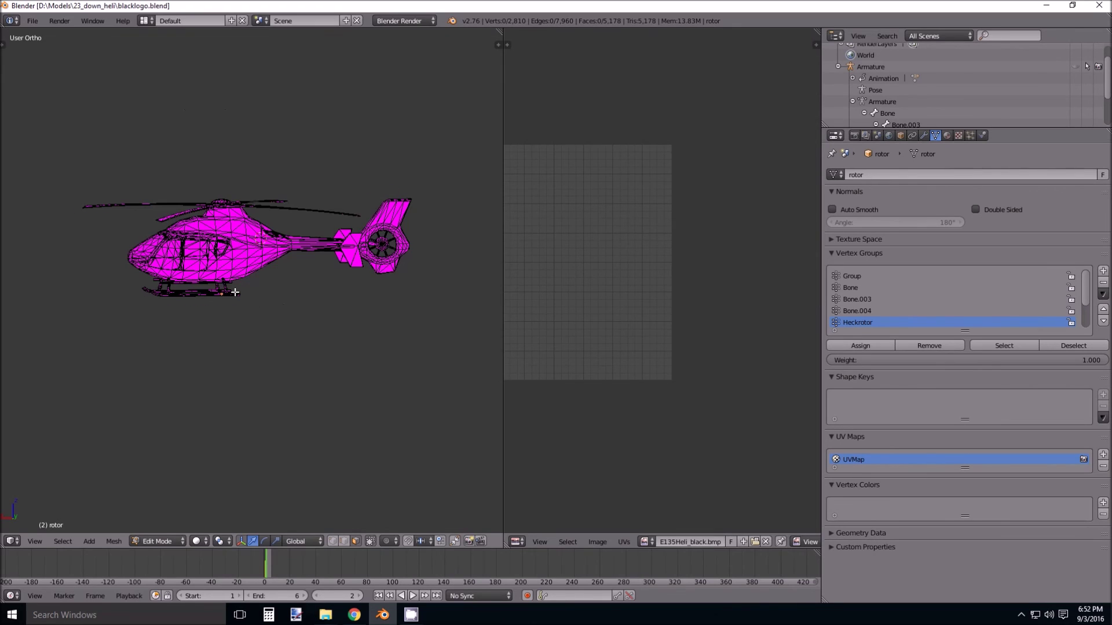
# Leave Edit Mode on the helicopter mesh and display it as wireframe in orthographic top view.
pyautogui.moveTo(233, 291); pyautogui.dragTo(316, 250, button='middle')
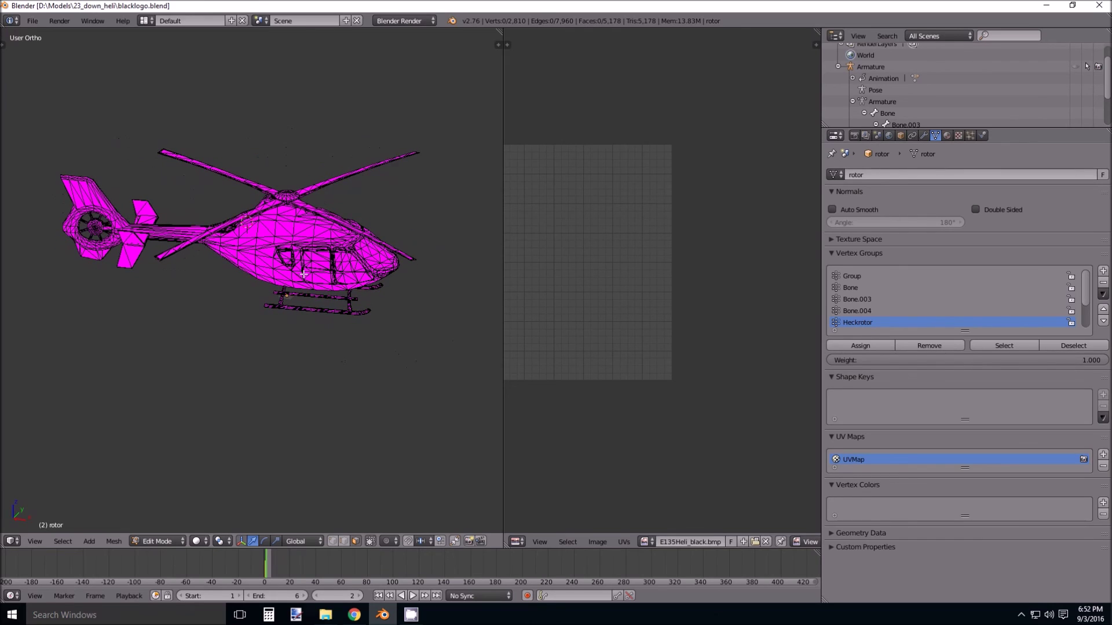
pyautogui.press('Tab')
pyautogui.moveTo(370, 313); pyautogui.dragTo(341, 315, button='middle')
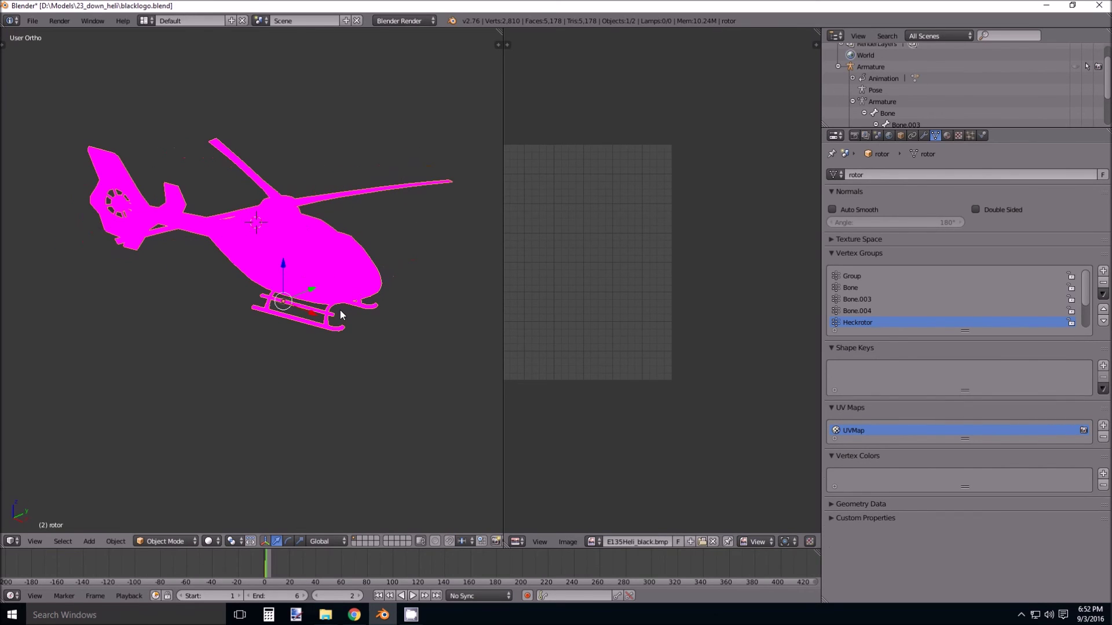
pyautogui.press('KP_1')
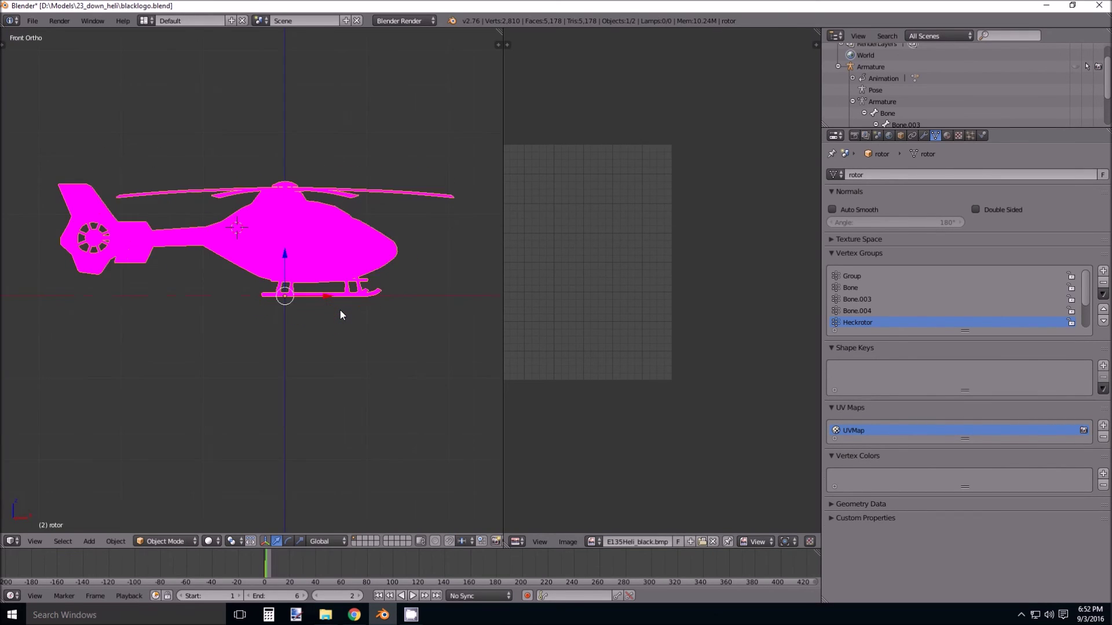
pyautogui.press('KP_5')
pyautogui.press('KP_5')
pyautogui.press('KP_7')
pyautogui.press('z')
pyautogui.scroll(5, 365, 335)
pyautogui.keyDown('shift'); pyautogui.scroll(-1, 338, 212); pyautogui.keyUp('shift')
pyautogui.scroll(-2, 337, 212)
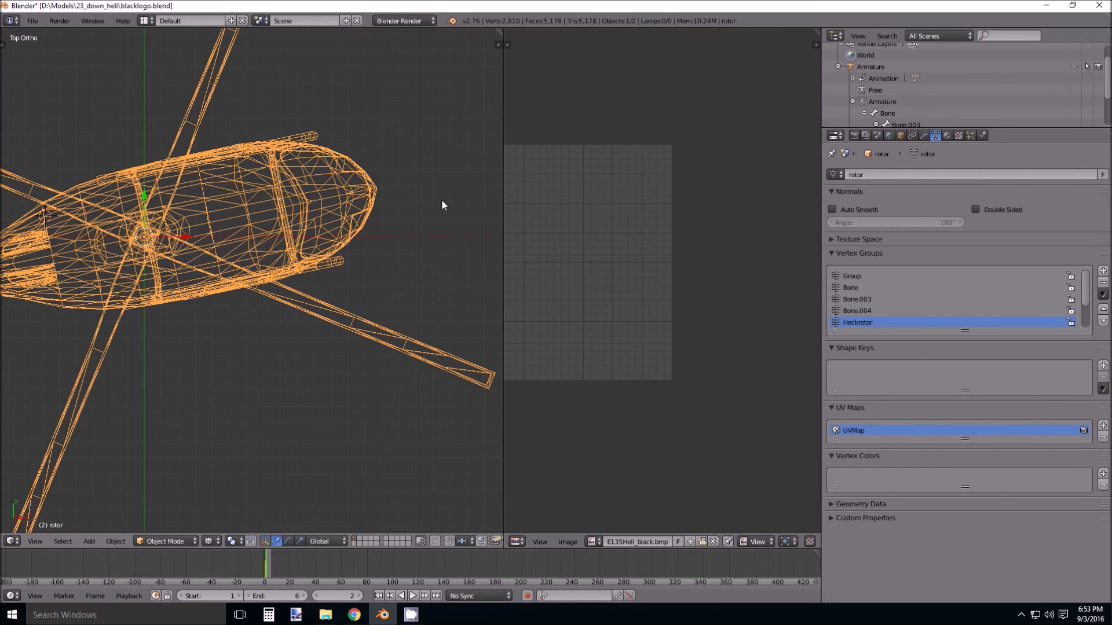
# Merge the image editor area into the 3D viewport so the viewport takes up both areas.
pyautogui.hotkey('alt', 'shift', 'c')
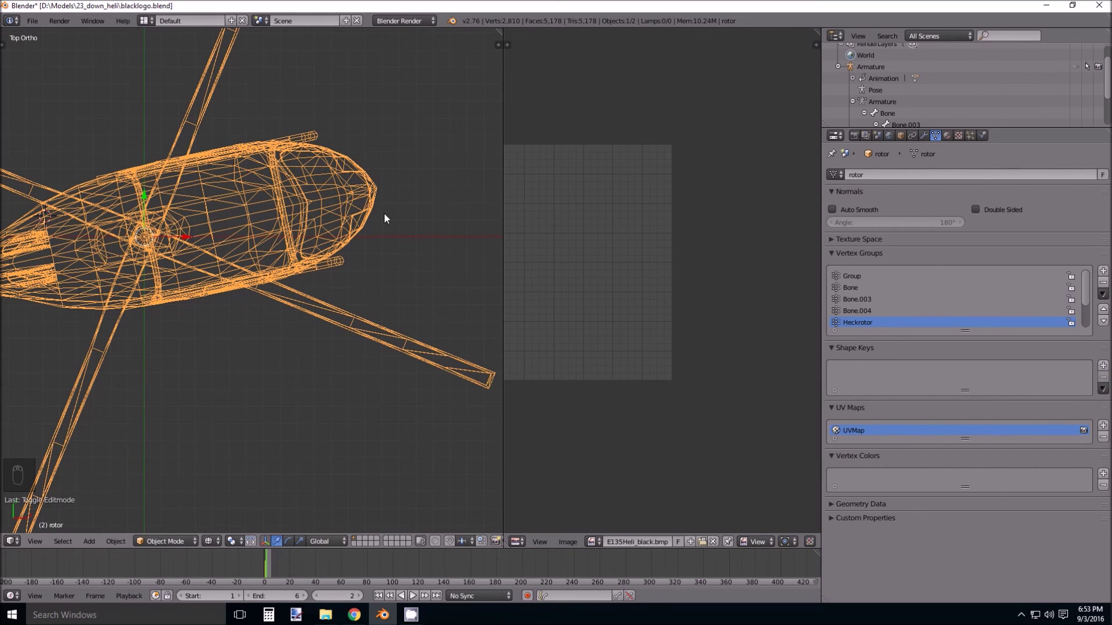
pyautogui.scroll(-1, 384, 213)
pyautogui.moveTo(500, 33); pyautogui.dragTo(598, 227)
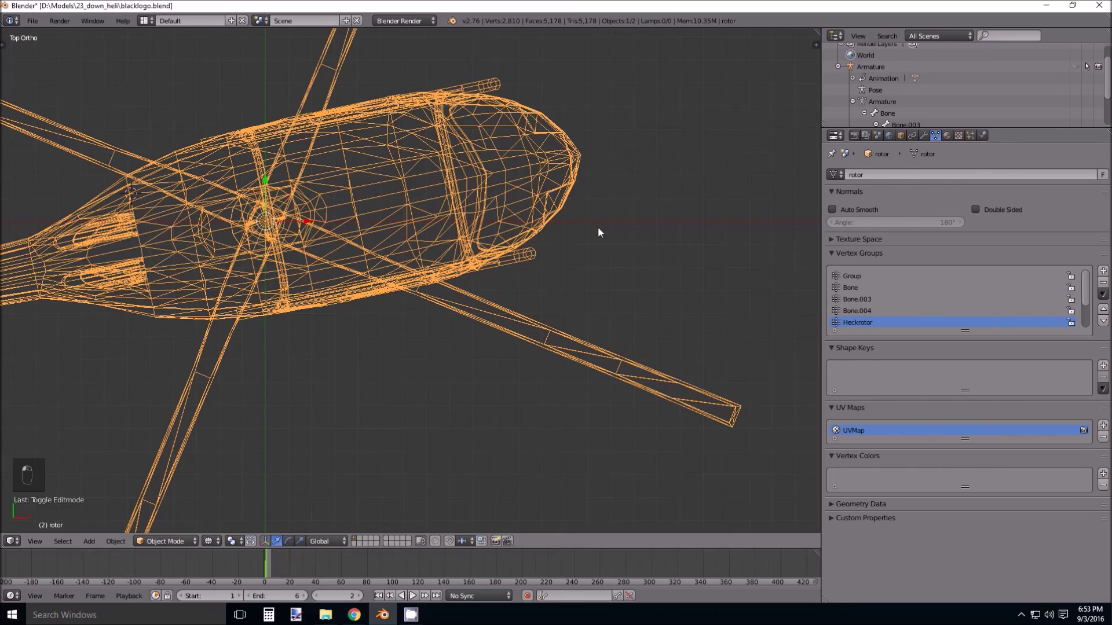
# Rotate the helicopter about 12° in top view to align it with the X axis, and move it about -0.38 along Y to centre it.
pyautogui.press('r')
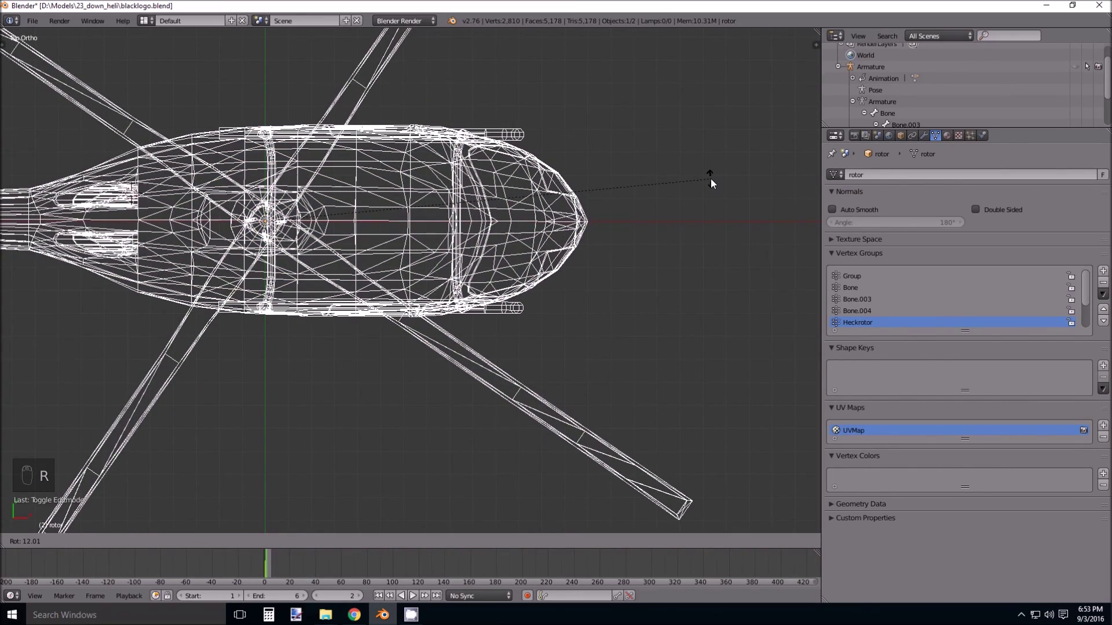
pyautogui.click(710, 177)
pyautogui.press('KP_3')
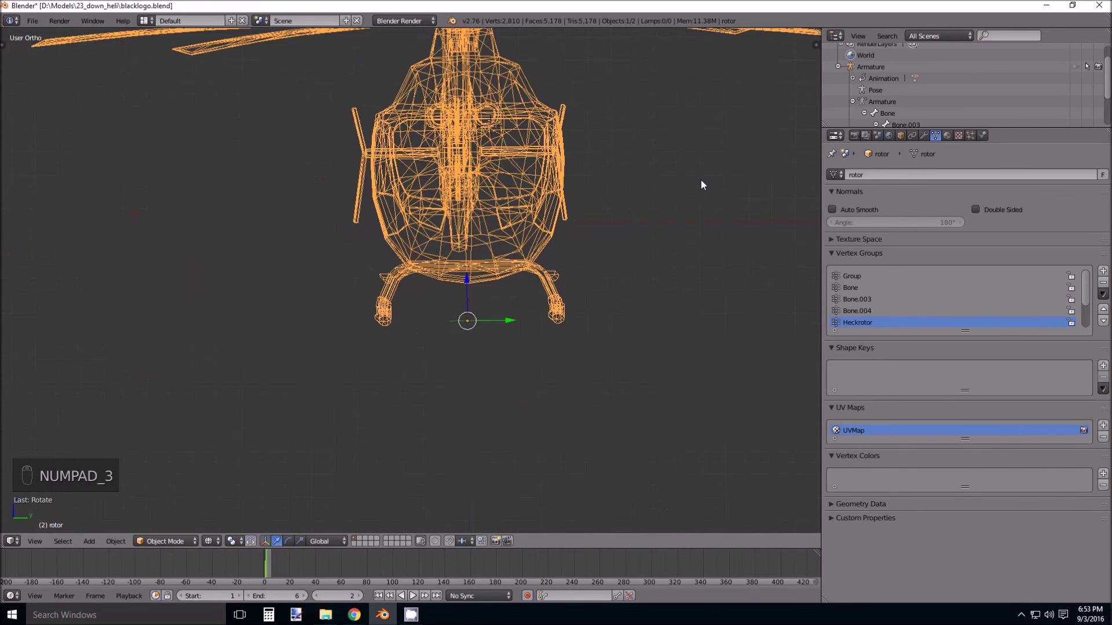
pyautogui.scroll(8, 548, 340)
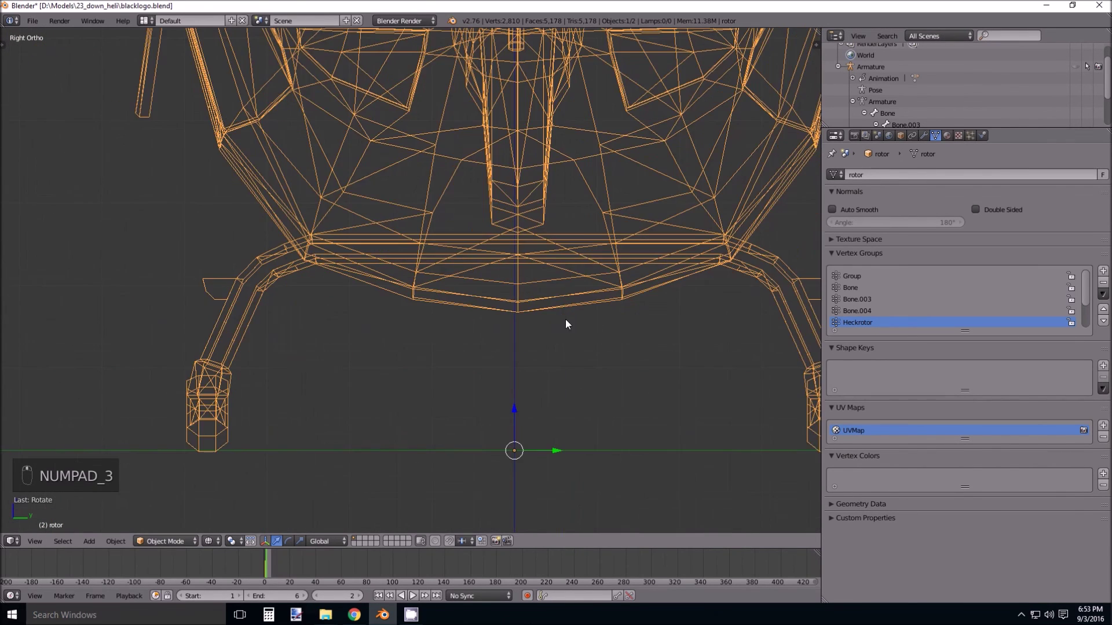
pyautogui.keyDown('shift'); pyautogui.moveTo(679, 381); pyautogui.dragTo(276, 280, button='middle'); pyautogui.keyUp('shift')
pyautogui.scroll(-1, 428, 297)
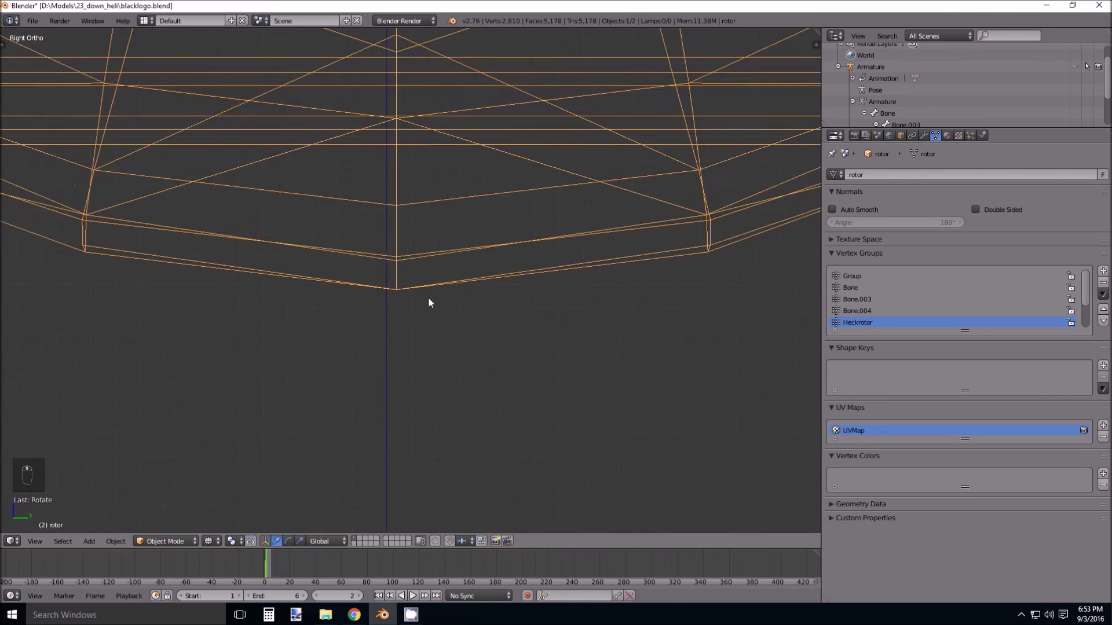
pyautogui.press('g')
pyautogui.press('y')
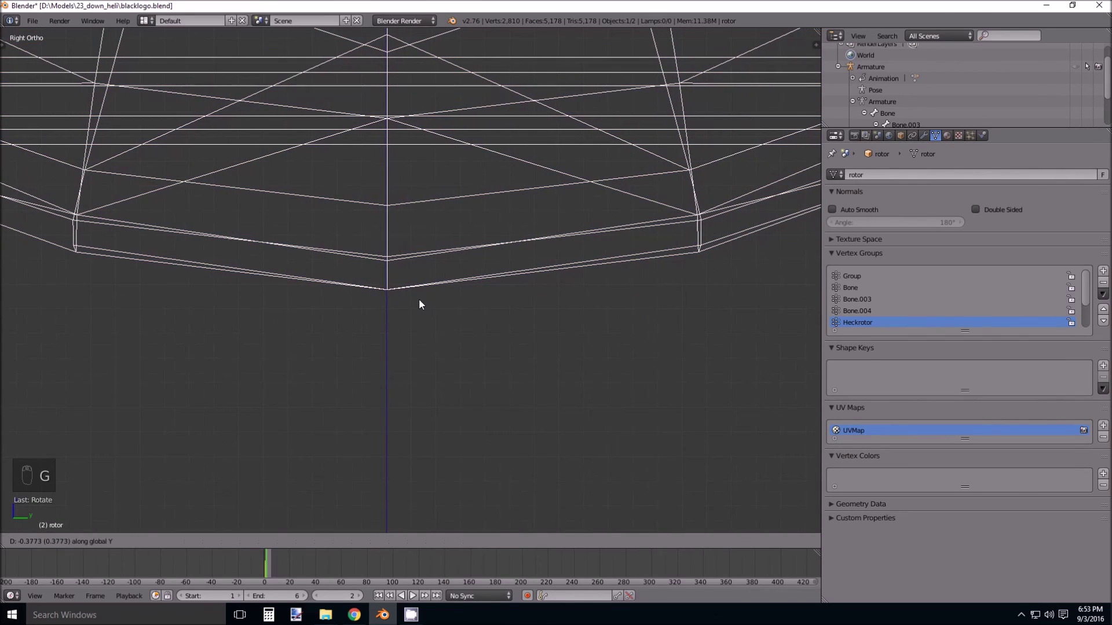
pyautogui.click(419, 302)
# Examine the helicopter from above, from nose to tail, for alignment of its centreline with the X axis.
pyautogui.scroll(-6, 419, 302)
pyautogui.press('KP_7')
pyautogui.scroll(-6, 449, 296)
pyautogui.scroll(7, 450, 298)
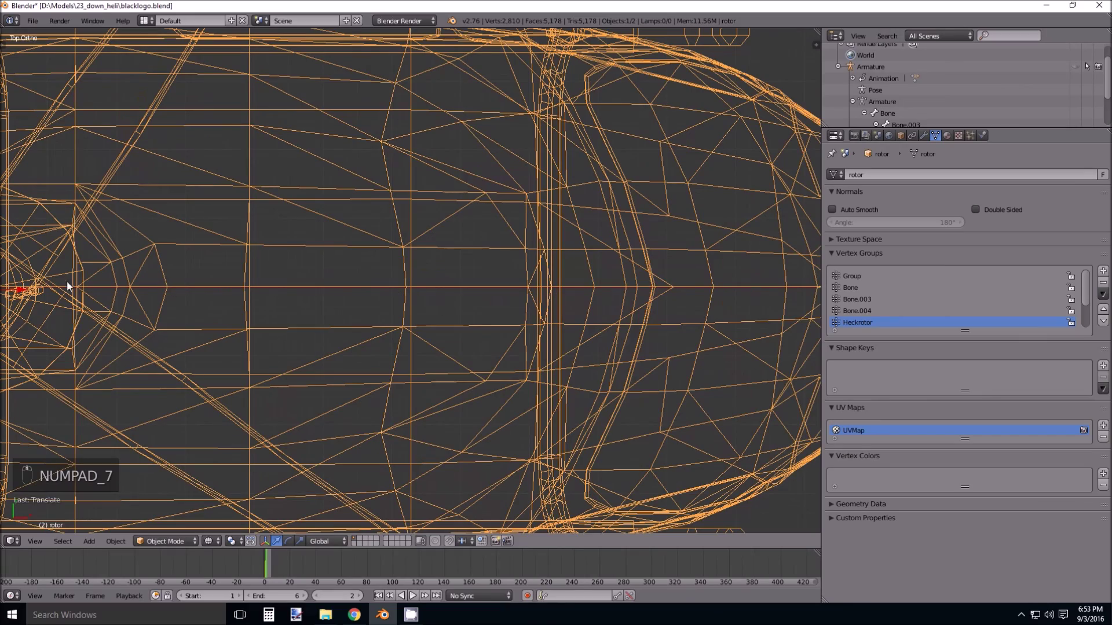
pyautogui.moveTo(640, 313); pyautogui.dragTo(551, 282, button='middle')
pyautogui.press('KP_7')
pyautogui.scroll(-2, 551, 281)
pyautogui.keyDown('shift'); pyautogui.moveTo(636, 329); pyautogui.dragTo(429, 306, button='middle'); pyautogui.keyUp('shift')
pyautogui.scroll(2, 574, 278)
pyautogui.scroll(4, 575, 274)
pyautogui.keyDown('shift'); pyautogui.moveTo(641, 275); pyautogui.dragTo(623, 291, button='middle'); pyautogui.keyUp('shift')
pyautogui.scroll(-11, 485, 236)
pyautogui.keyDown('shift'); pyautogui.moveTo(122, 301); pyautogui.dragTo(414, 301, button='middle'); pyautogui.keyUp('shift')
pyautogui.scroll(6, 296, 235)
pyautogui.keyDown('shift'); pyautogui.moveTo(186, 207); pyautogui.dragTo(400, 233, button='middle'); pyautogui.keyUp('shift')
pyautogui.scroll(5, 424, 226)
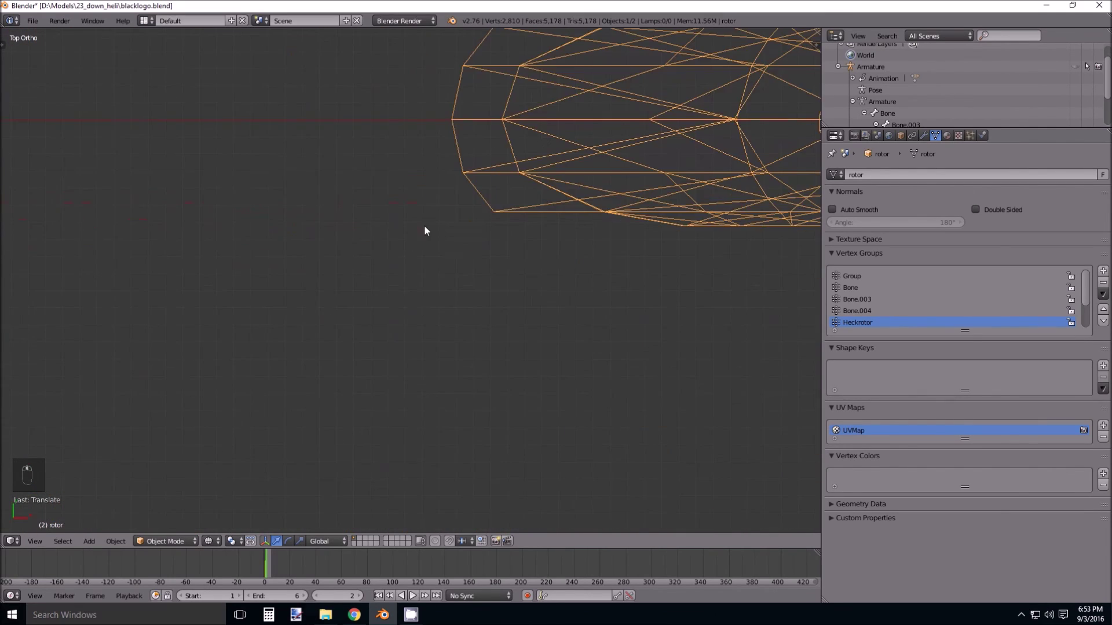
# Enlarge the outliner, make the hidden armature visible, and delete it from the scene.
pyautogui.scroll(-12, 431, 208)
pyautogui.moveTo(583, 332); pyautogui.dragTo(569, 254, button='middle')
pyautogui.keyDown('shift'); pyautogui.moveTo(645, 313); pyautogui.dragTo(500, 284, button='middle'); pyautogui.keyUp('shift')
pyautogui.scroll(3, 515, 301)
pyautogui.moveTo(994, 129); pyautogui.dragTo(996, 238)
pyautogui.click(1085, 85)
pyautogui.rightClick(486, 210)
pyautogui.press('x')
pyautogui.click(485, 207)
# Select the rotor mesh and remove all of its vertex groups.
pyautogui.scroll(3, 510, 251)
pyautogui.moveTo(545, 250); pyautogui.dragTo(443, 251, button='middle')
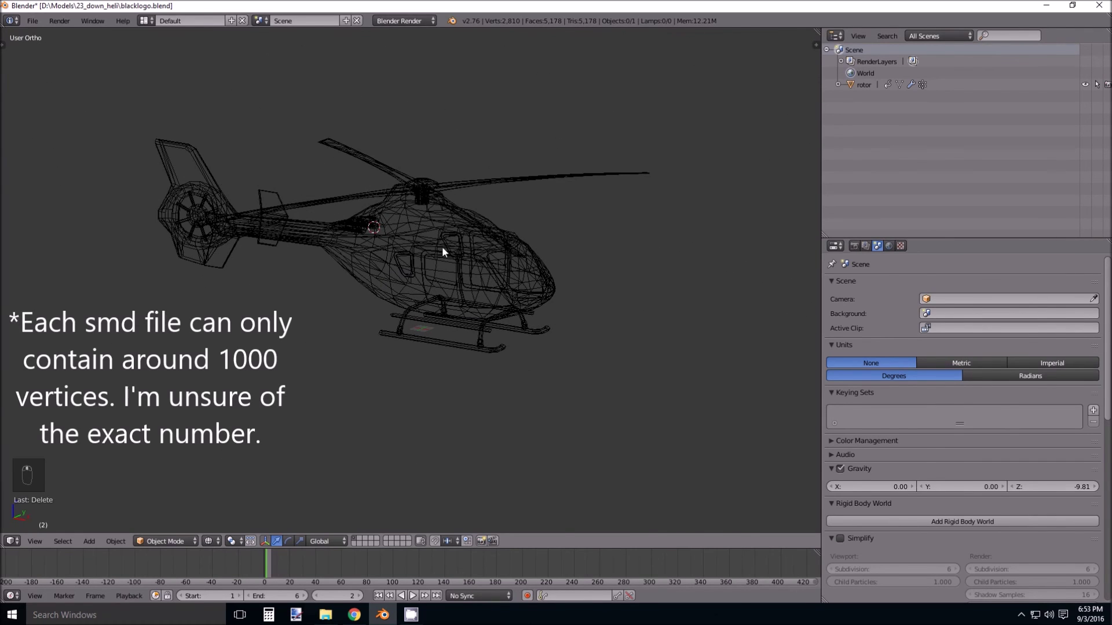
pyautogui.rightClick(449, 246)
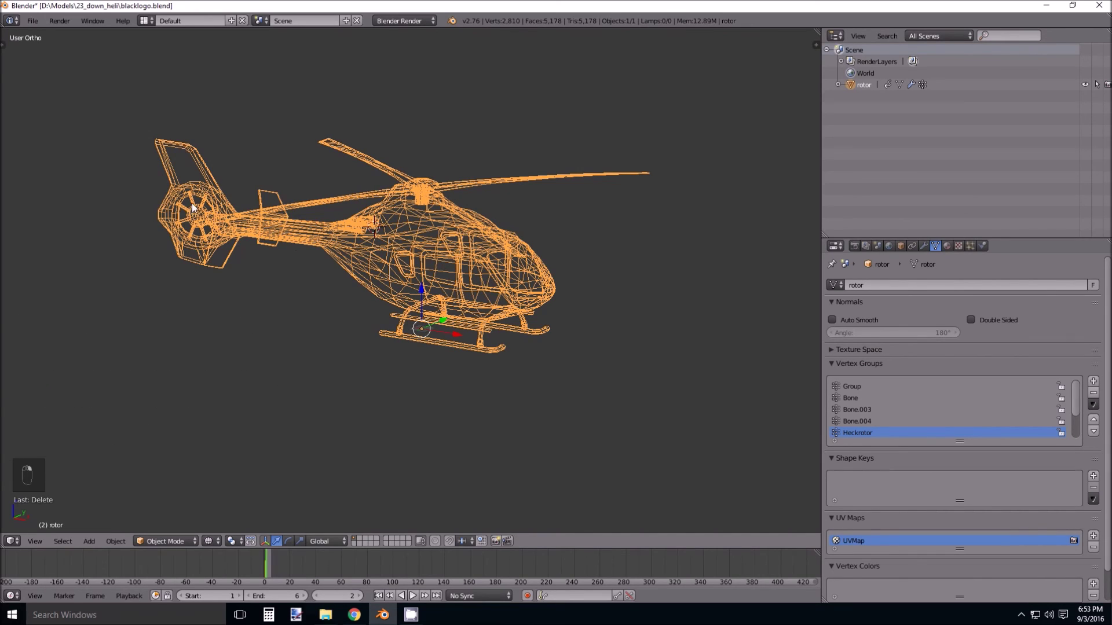
pyautogui.moveTo(408, 258); pyautogui.dragTo(816, 263, button='middle')
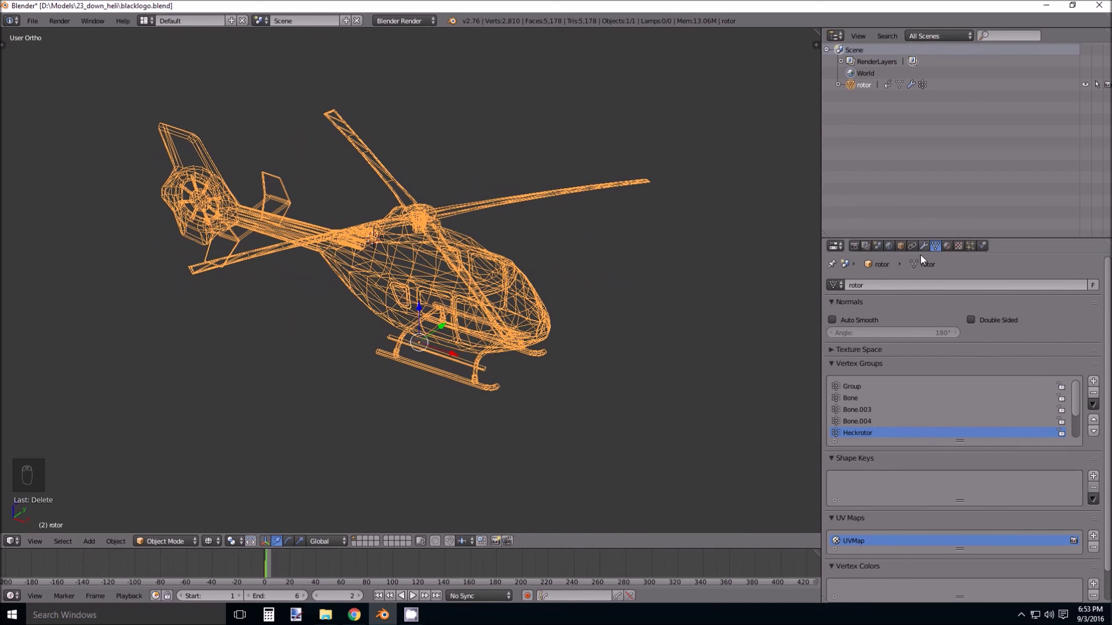
pyautogui.click(984, 386)
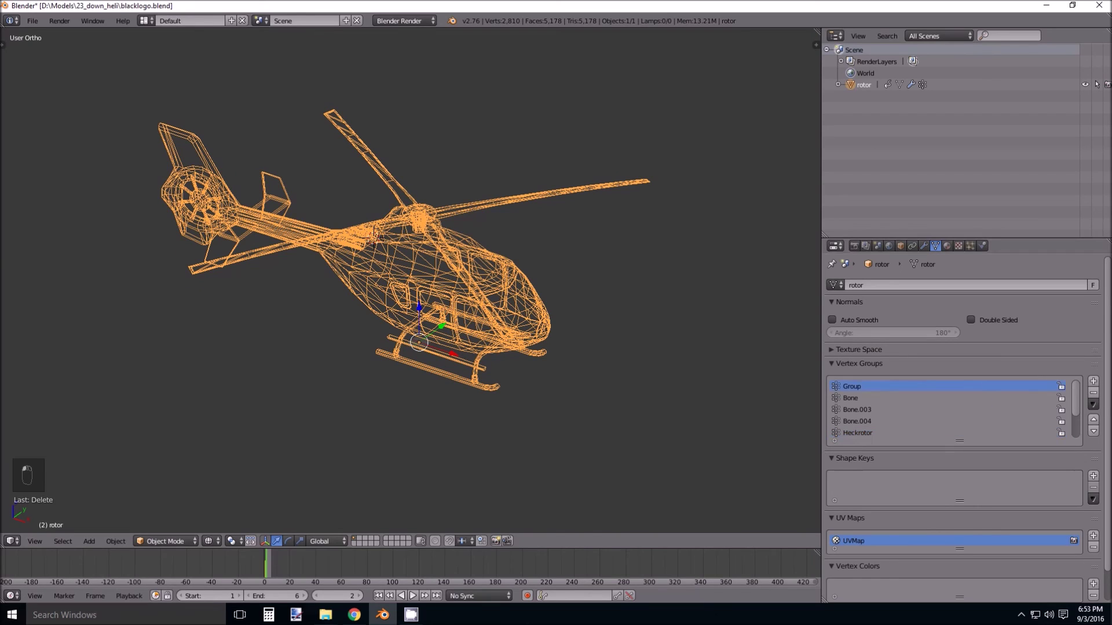
pyautogui.click(1095, 393)
pyautogui.click(1094, 393)
pyautogui.click(1094, 394)
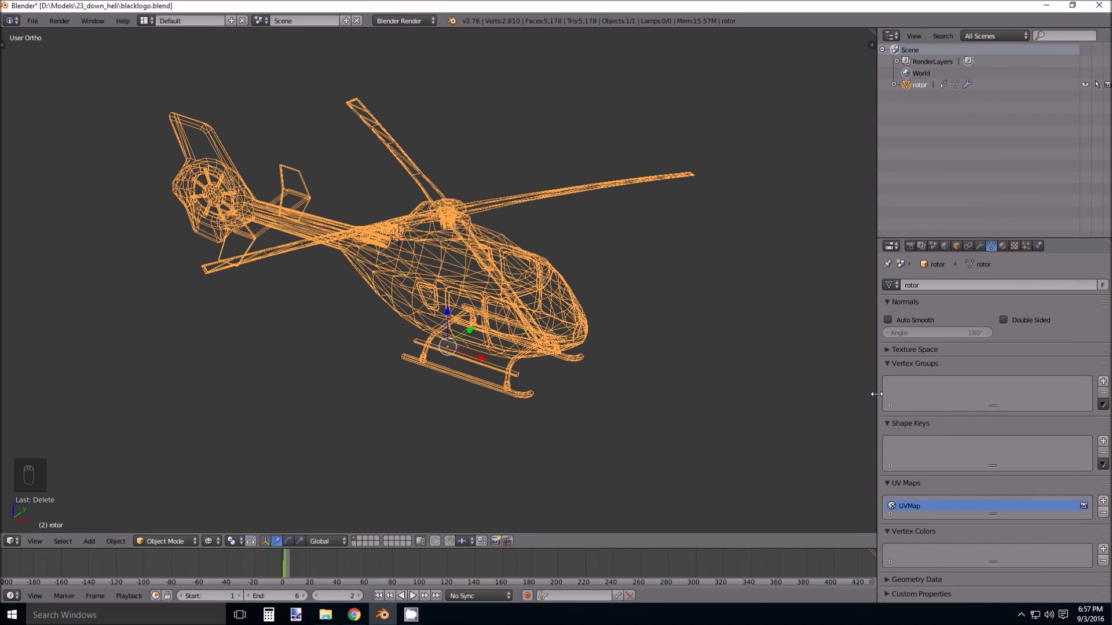
pyautogui.moveTo(878, 393); pyautogui.dragTo(886, 394)
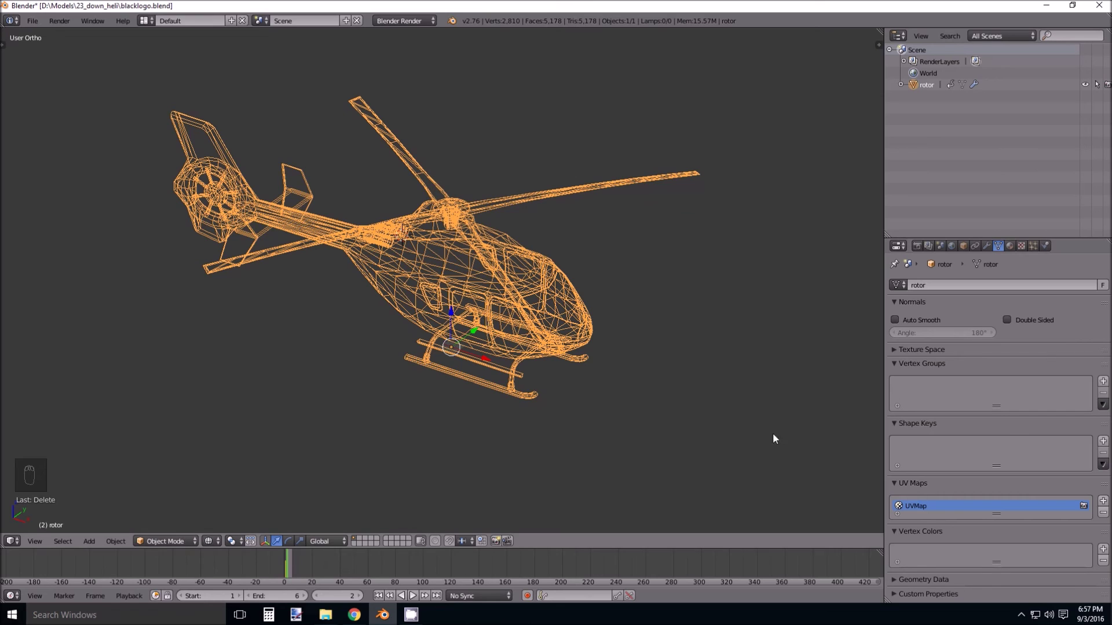
pyautogui.scroll(1, 639, 383)
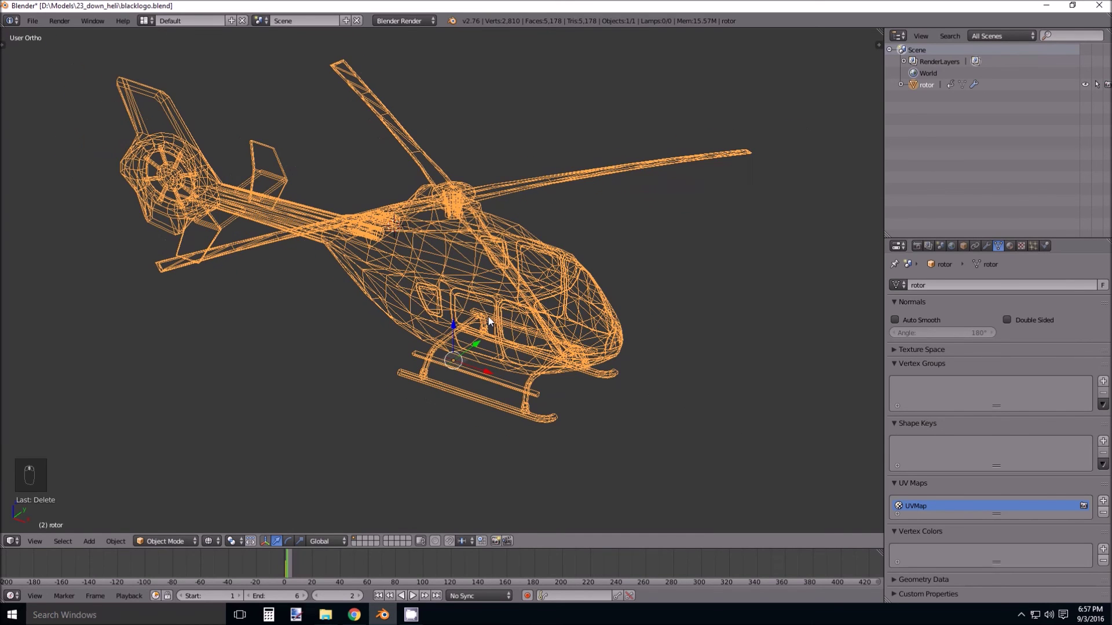
pyautogui.moveTo(494, 323); pyautogui.dragTo(545, 324, button='middle')
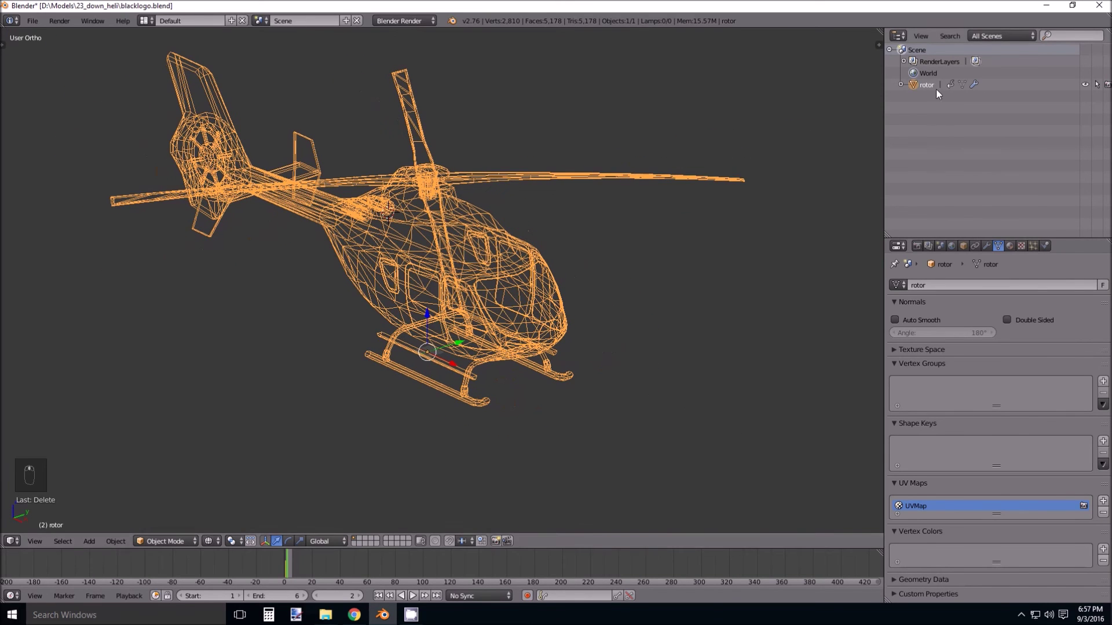
pyautogui.click(901, 85)
pyautogui.click(901, 84)
pyautogui.moveTo(434, 338); pyautogui.dragTo(487, 324, button='middle')
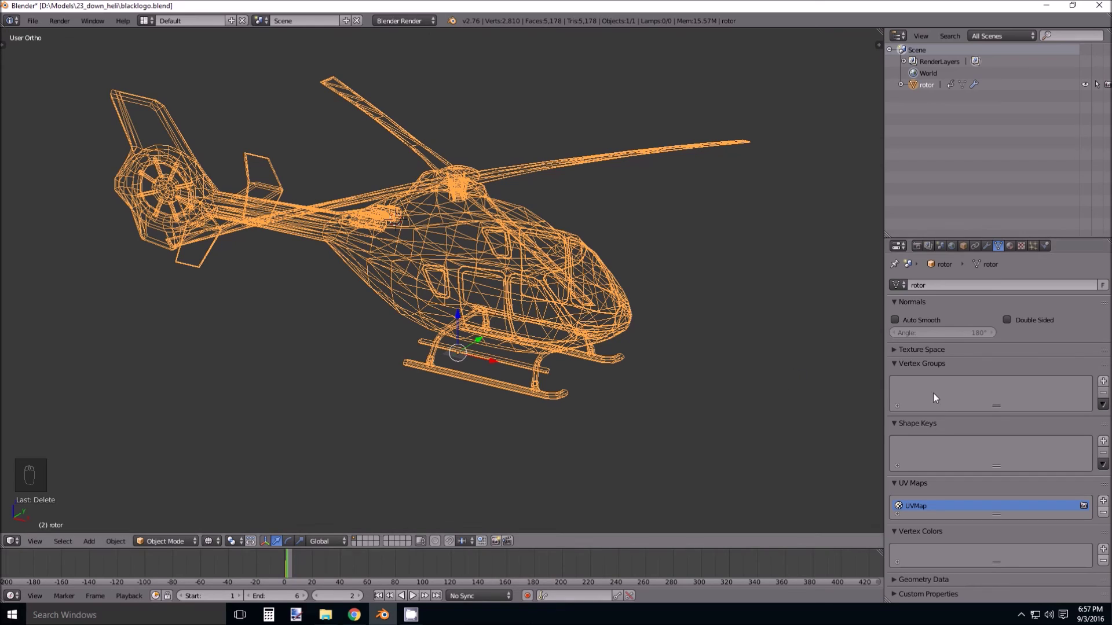
# Undo the removal of the rotor mesh's vertex groups.
pyautogui.hotkey('ctrl', 'z')
pyautogui.hotkey('ctrl', 'z')
pyautogui.hotkey('ctrl', 'z')
pyautogui.hotkey('ctrl', 'z')
pyautogui.hotkey('ctrl', 'z')
pyautogui.hotkey('ctrl', 'z')
pyautogui.hotkey('ctrl', 'z')
pyautogui.hotkey('ctrl', 'z')
pyautogui.hotkey('ctrl', 'z')
pyautogui.hotkey('ctrl', 'z')
pyautogui.hotkey('ctrl', 'z')
pyautogui.hotkey('ctrl', 'z')
pyautogui.hotkey('ctrl', 'z')
pyautogui.hotkey('ctrl', 'z')
pyautogui.hotkey('ctrl', 'z')
pyautogui.hotkey('ctrl', 'z')
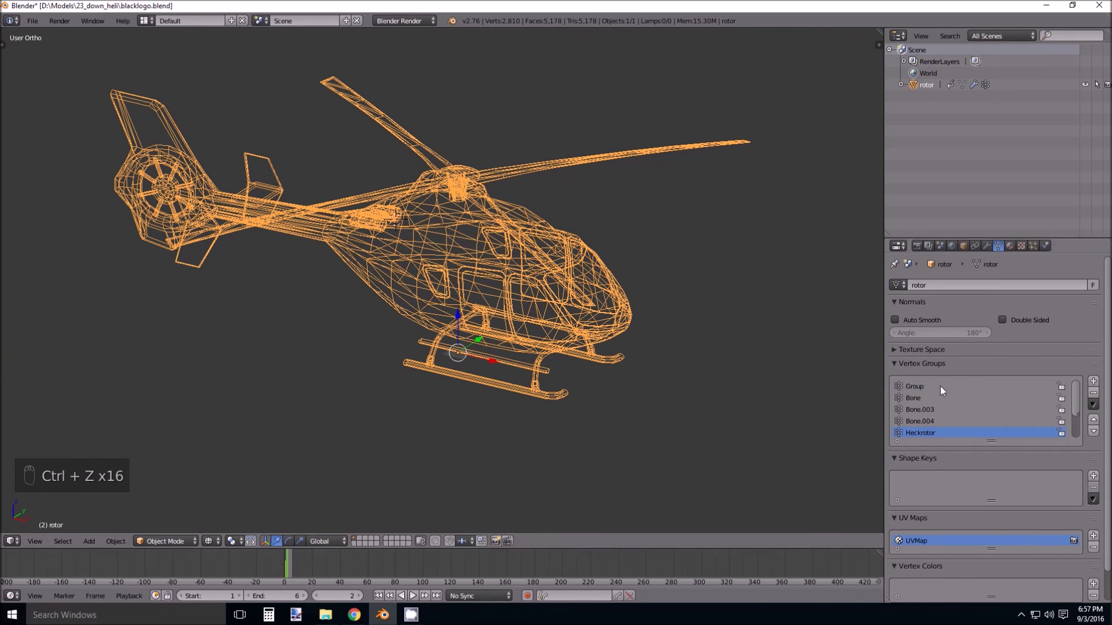
# Duplicate the rotor mesh three times in place, leaving every copy at the original position.
pyautogui.click(928, 398)
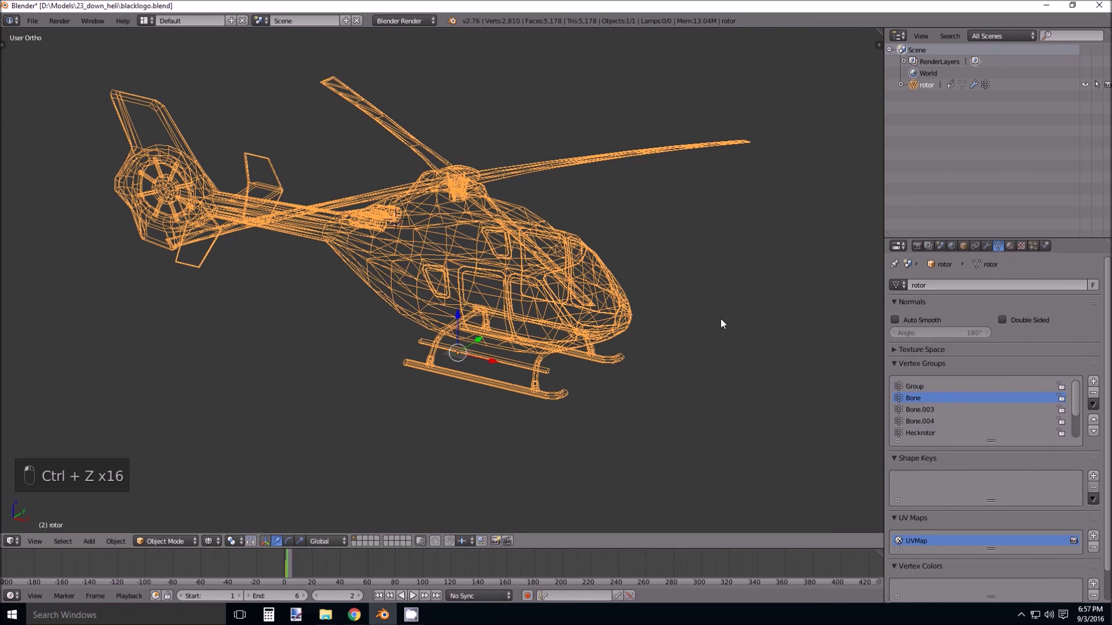
pyautogui.moveTo(700, 323); pyautogui.dragTo(695, 318, button='middle')
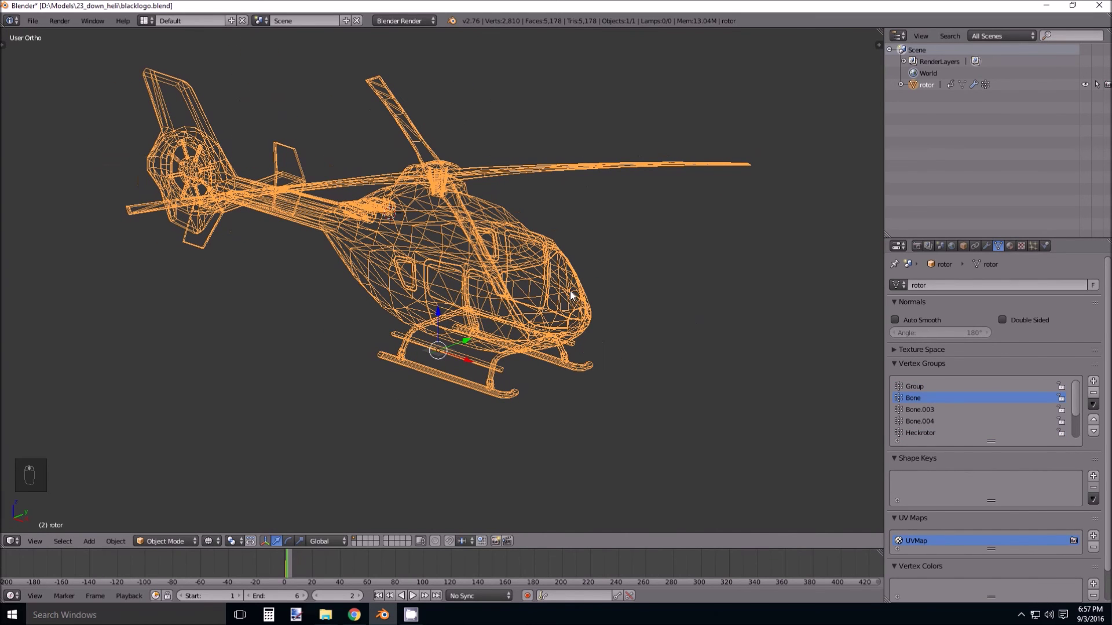
pyautogui.hotkey('shift', 'd')
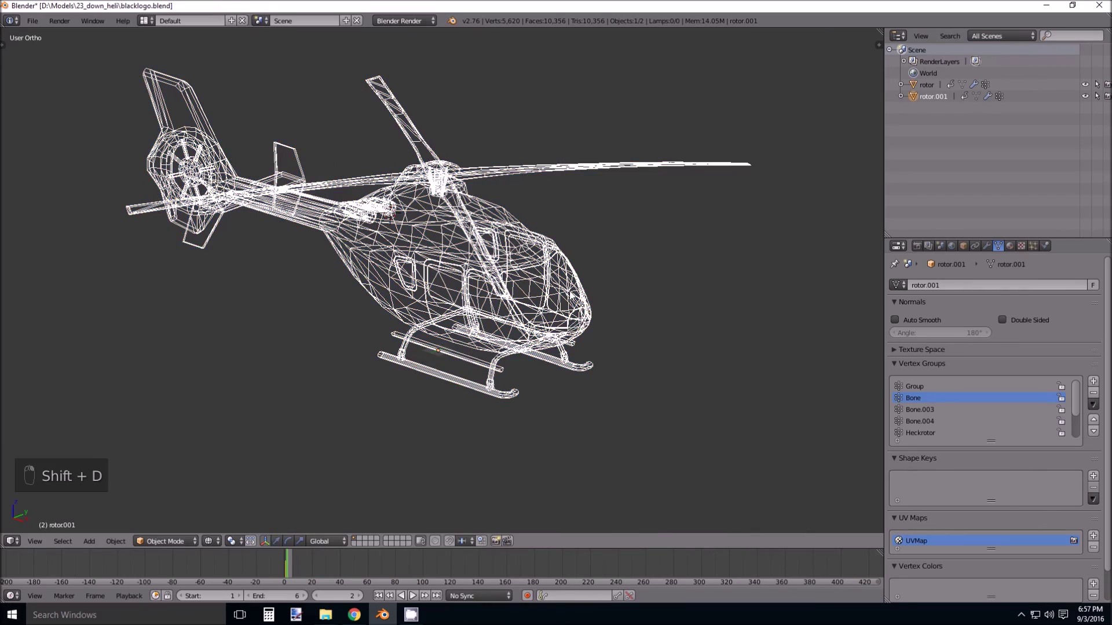
pyautogui.rightClick(681, 232)
pyautogui.hotkey('shift', 'd')
pyautogui.rightClick(759, 162)
pyautogui.hotkey('shift', 'd')
pyautogui.rightClick(706, 192)
pyautogui.press('Escape')
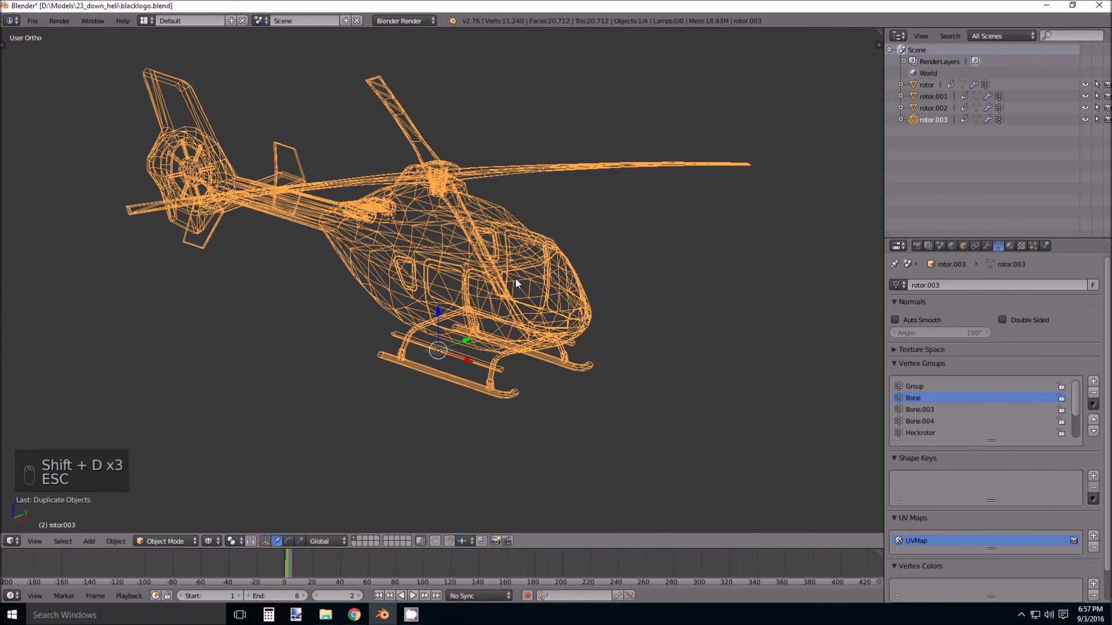
# Rename the original rotor object as rotor_rear and the copy rotor.001 as rotor_top.
pyautogui.doubleClick(938, 85)
pyautogui.write('rot')
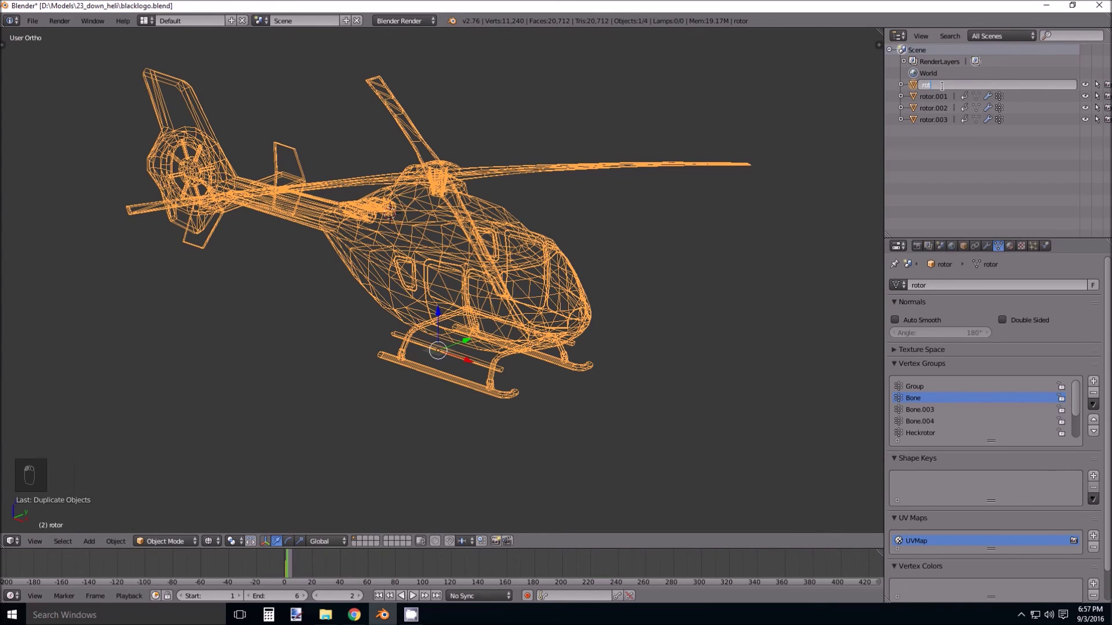
pyautogui.write('or_rear')
pyautogui.press('Return')
pyautogui.doubleClick(932, 86)
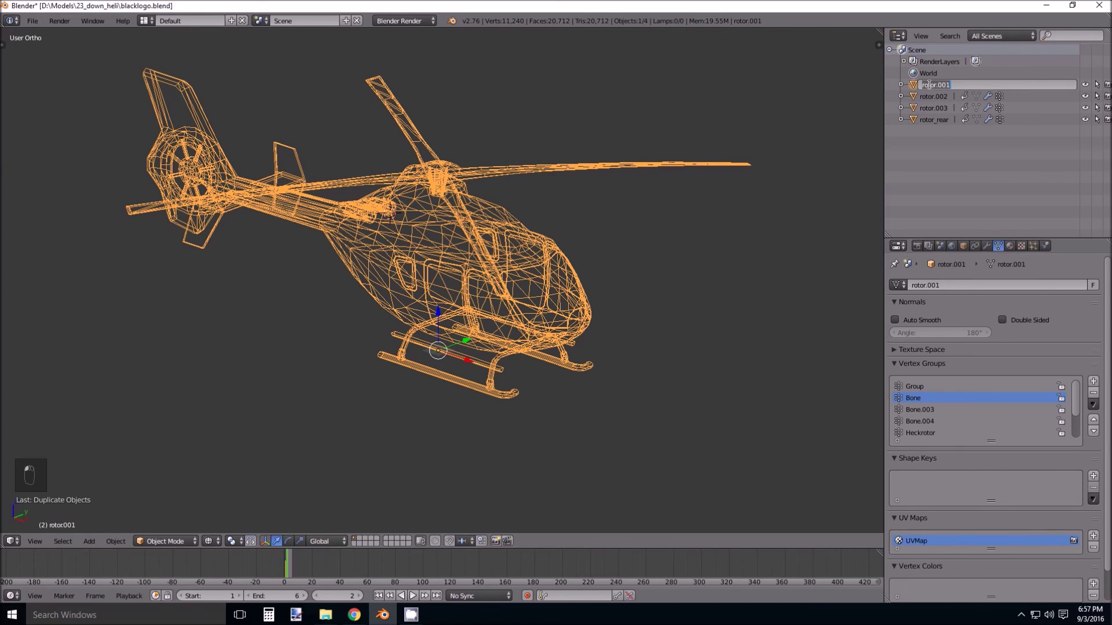
pyautogui.write('rotor_top')
pyautogui.press('Return')
# Rename the copy rotor.002 as tail and the copy rotor.003 as body.
pyautogui.doubleClick(929, 85)
pyautogui.press('BackSpace')
pyautogui.press('BackSpace')
pyautogui.write('ail')
pyautogui.press('Return')
pyautogui.doubleClick(930, 86)
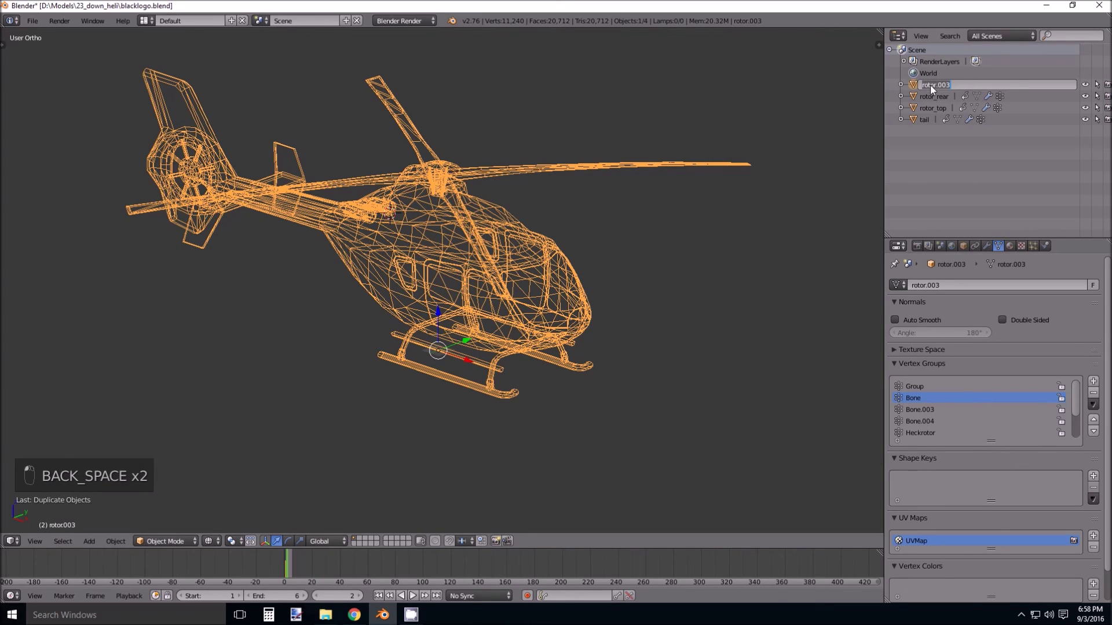
pyautogui.write('body')
pyautogui.press('Return')
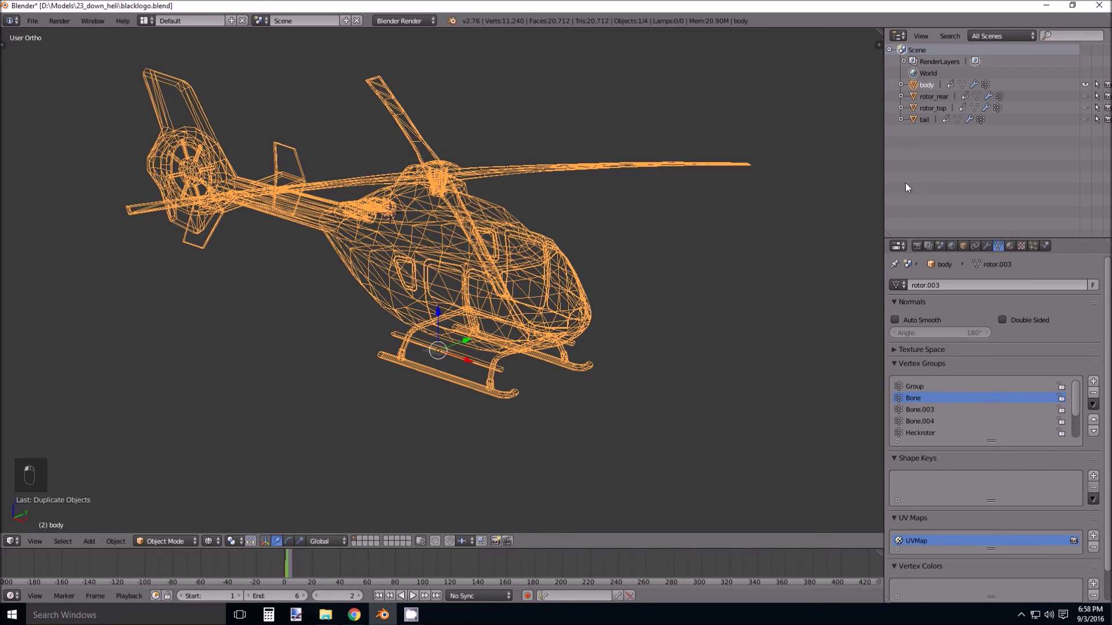
pyautogui.press('a')
pyautogui.press('a')
pyautogui.press('g')
pyautogui.click(457, 243)
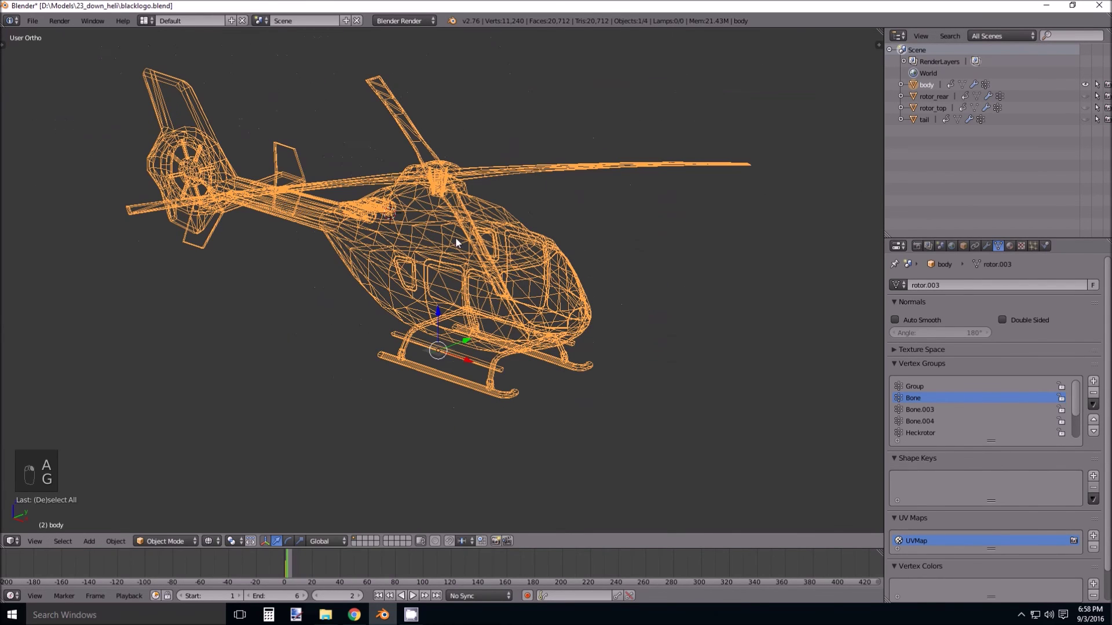
pyautogui.moveTo(553, 288); pyautogui.dragTo(492, 276, button='middle')
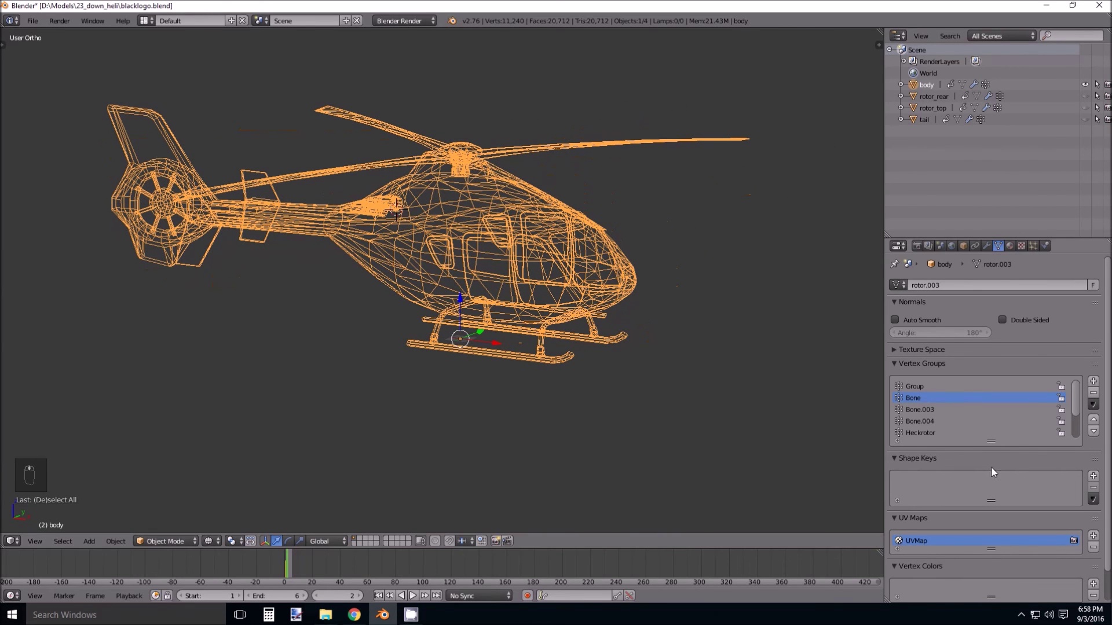
# In Edit Mode, select the vertices of the Heckrotor vertex group on the body mesh and delete them.
pyautogui.click(1023, 388)
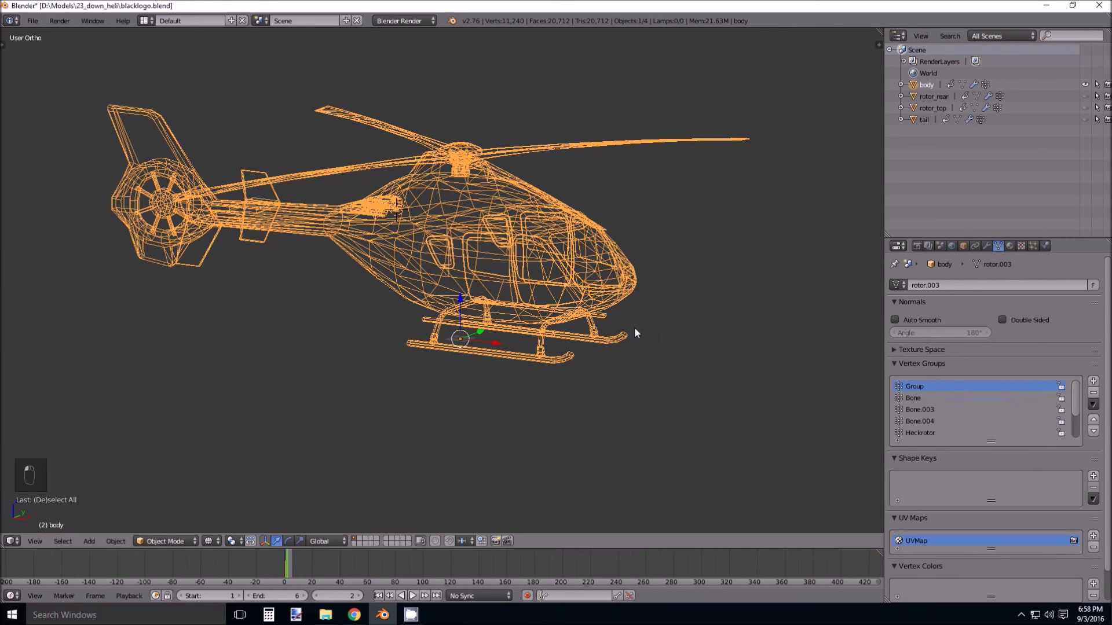
pyautogui.press('Tab')
pyautogui.press('a')
pyautogui.press('a')
pyautogui.press('a')
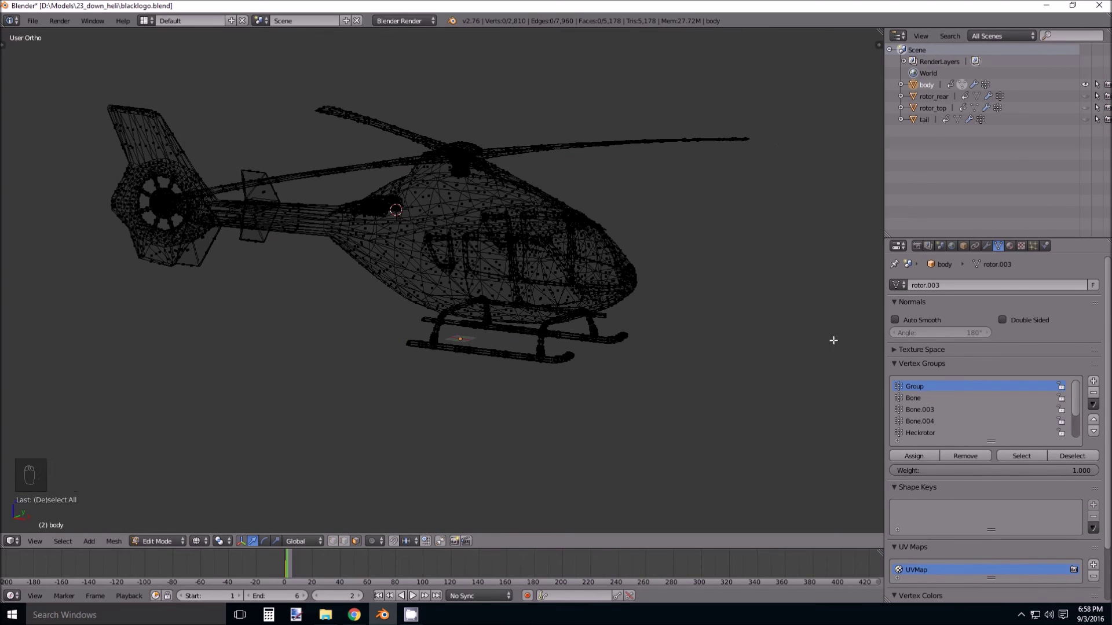
pyautogui.click(918, 433)
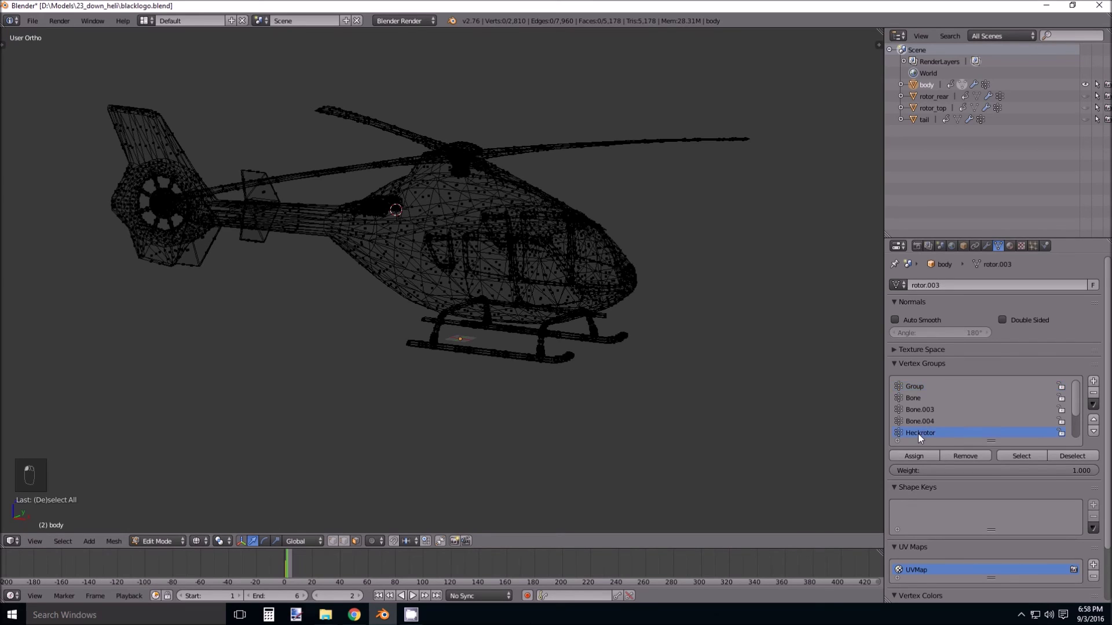
pyautogui.click(1038, 455)
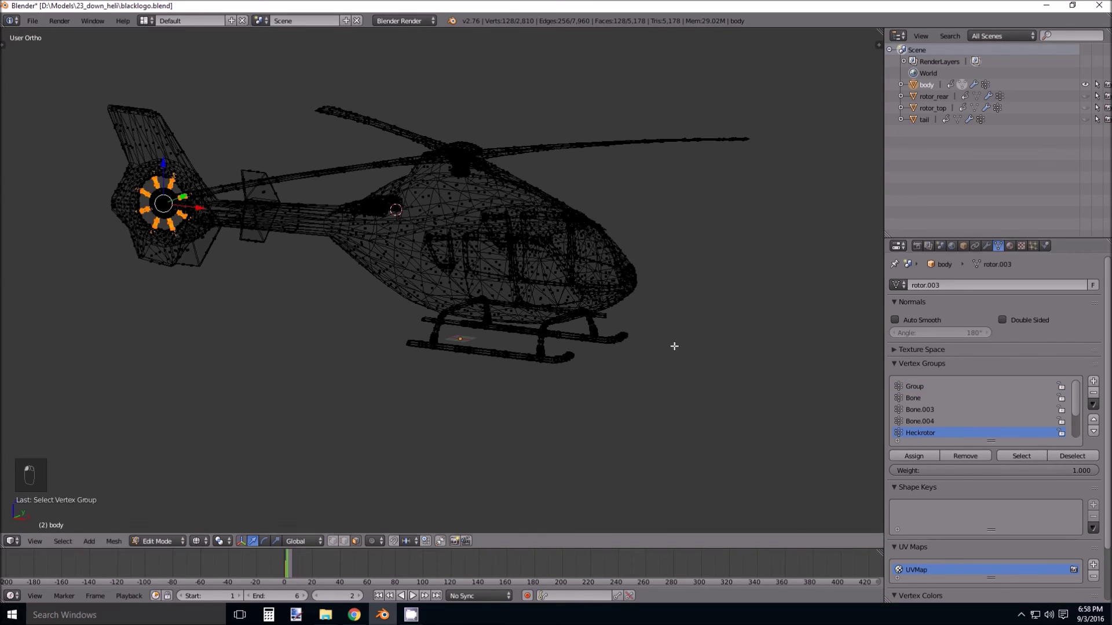
pyautogui.press('x')
pyautogui.click(670, 320)
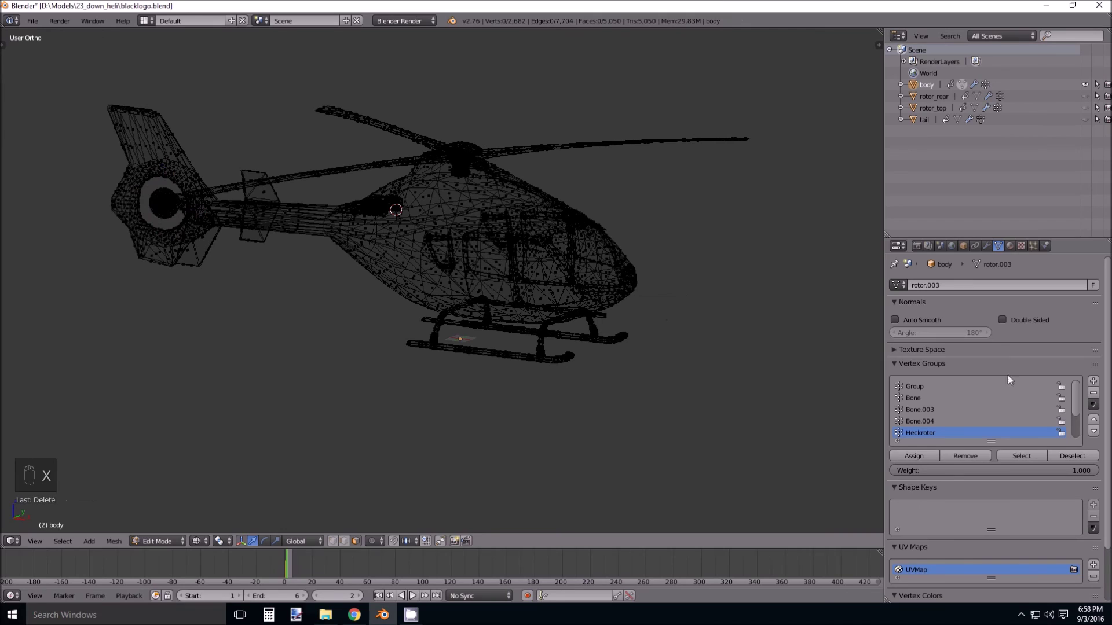
# Delete the main rotor's vertices from the body mesh using the Rotor vertex group.
pyautogui.scroll(-3, 1077, 420)
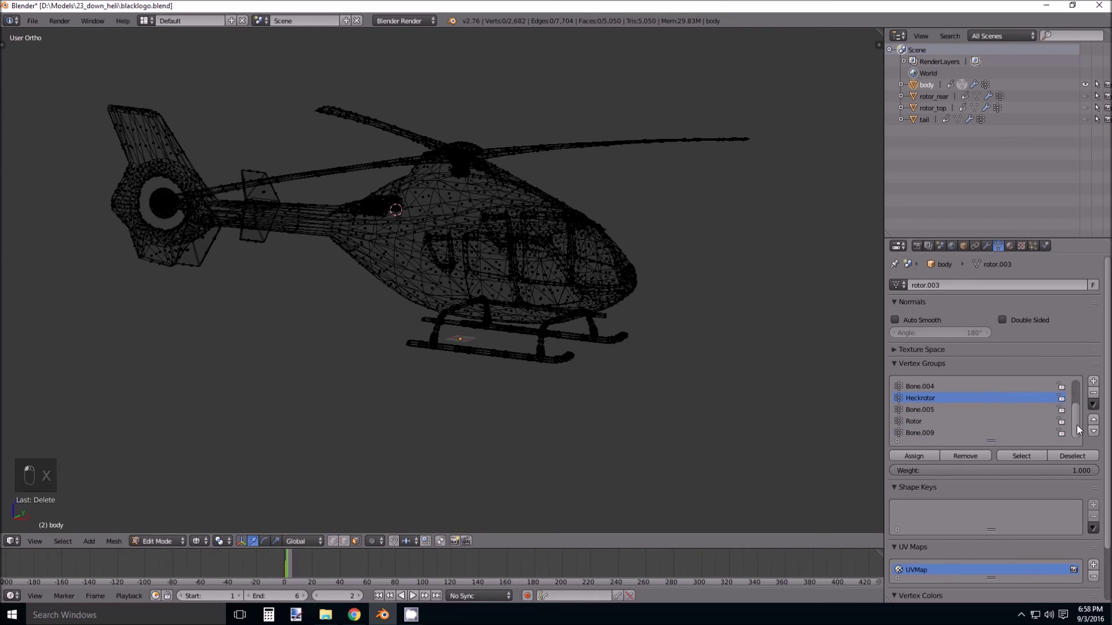
pyautogui.click(1019, 455)
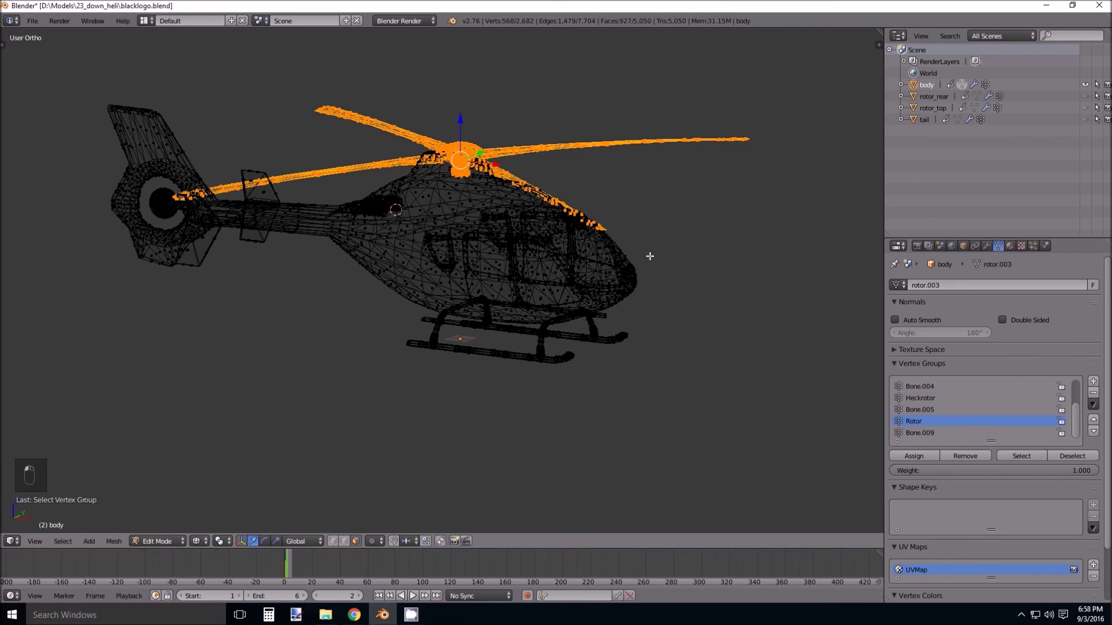
pyautogui.press('x')
pyautogui.click(650, 256)
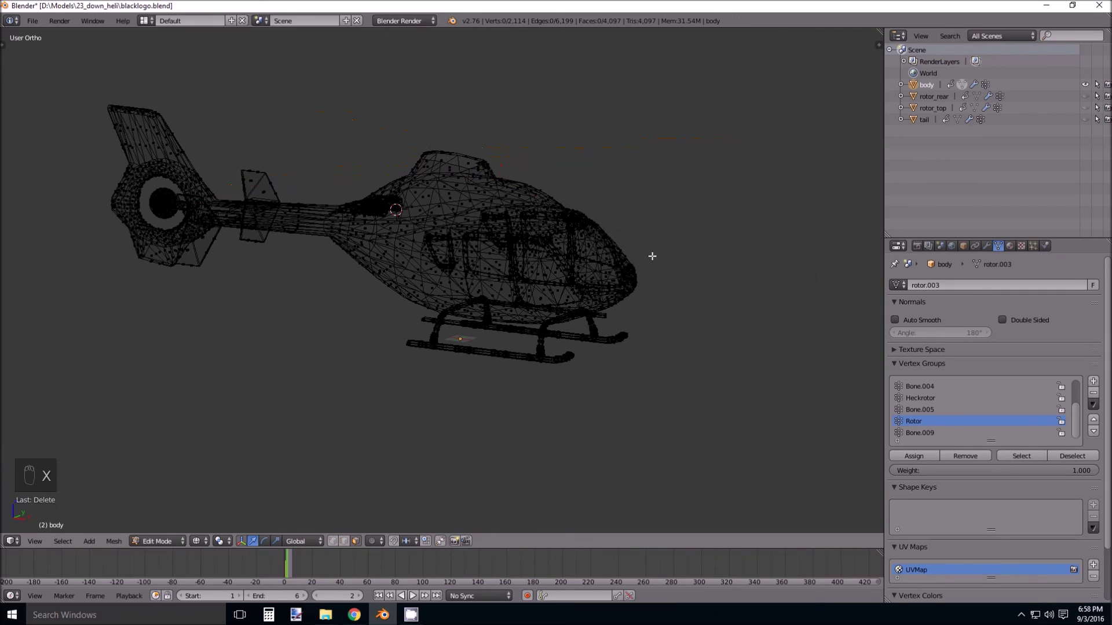
# Box-select the whole tail section of the body mesh in front view, delete its vertices, and return to Object Mode.
pyautogui.press('KP_1')
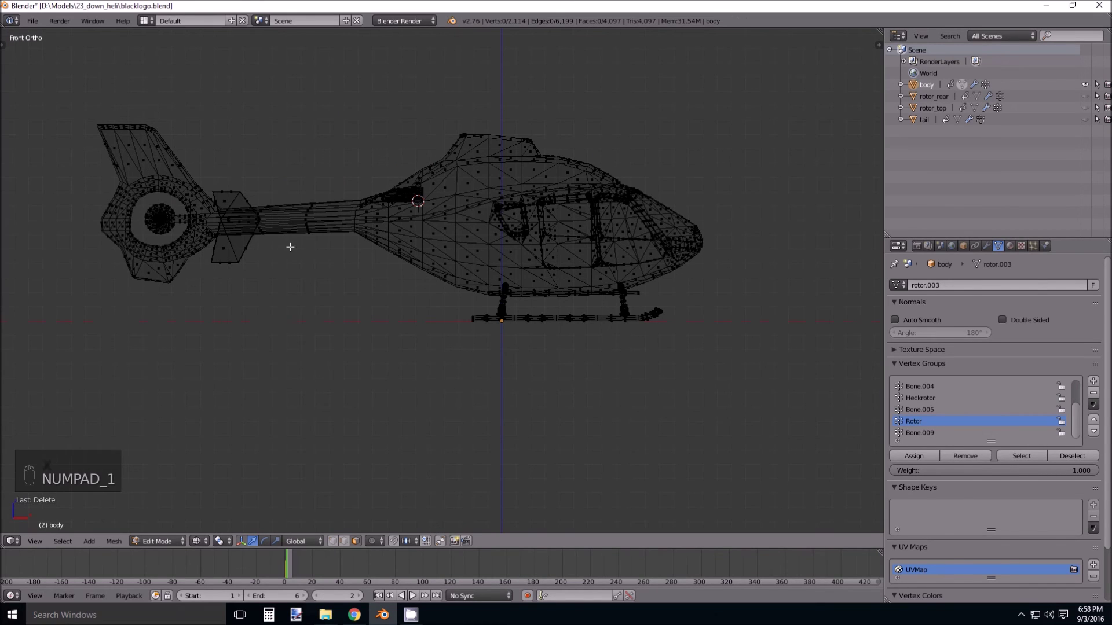
pyautogui.press('b')
pyautogui.moveTo(305, 372); pyautogui.dragTo(95, 71)
pyautogui.press('x')
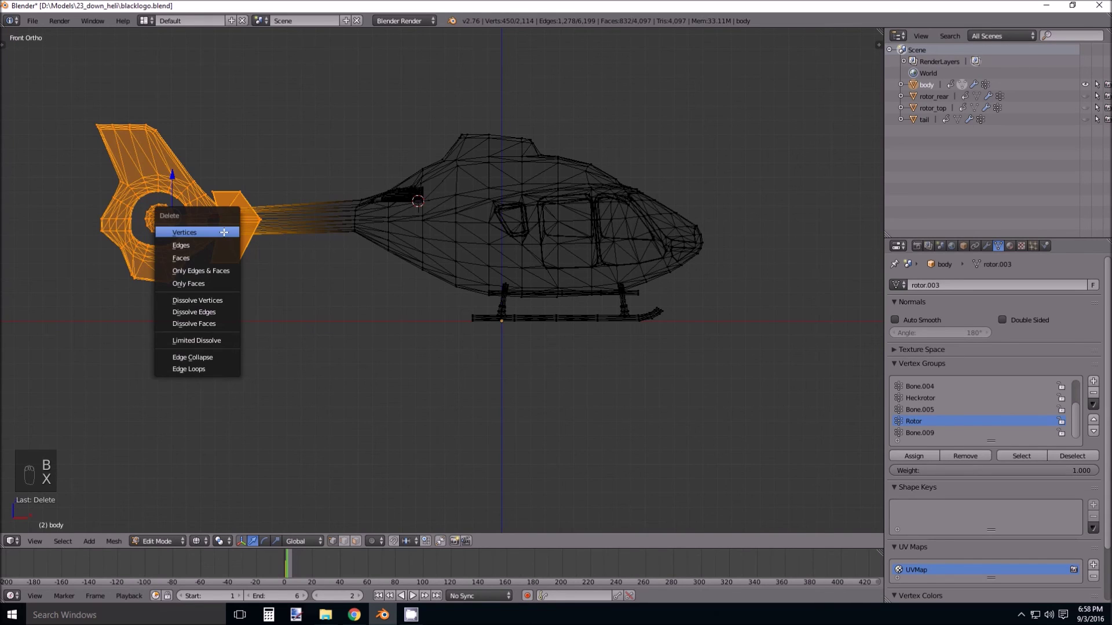
pyautogui.click(224, 231)
pyautogui.moveTo(338, 264); pyautogui.dragTo(322, 287, button='middle')
pyautogui.moveTo(552, 300); pyautogui.dragTo(627, 341, button='middle')
pyautogui.press('a')
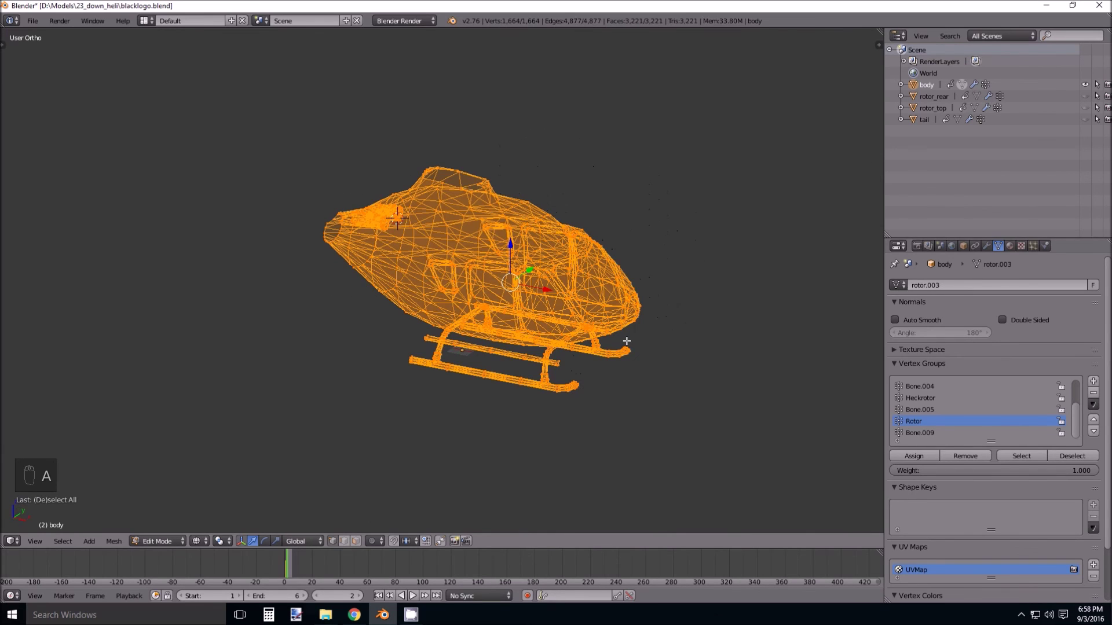
pyautogui.press('a')
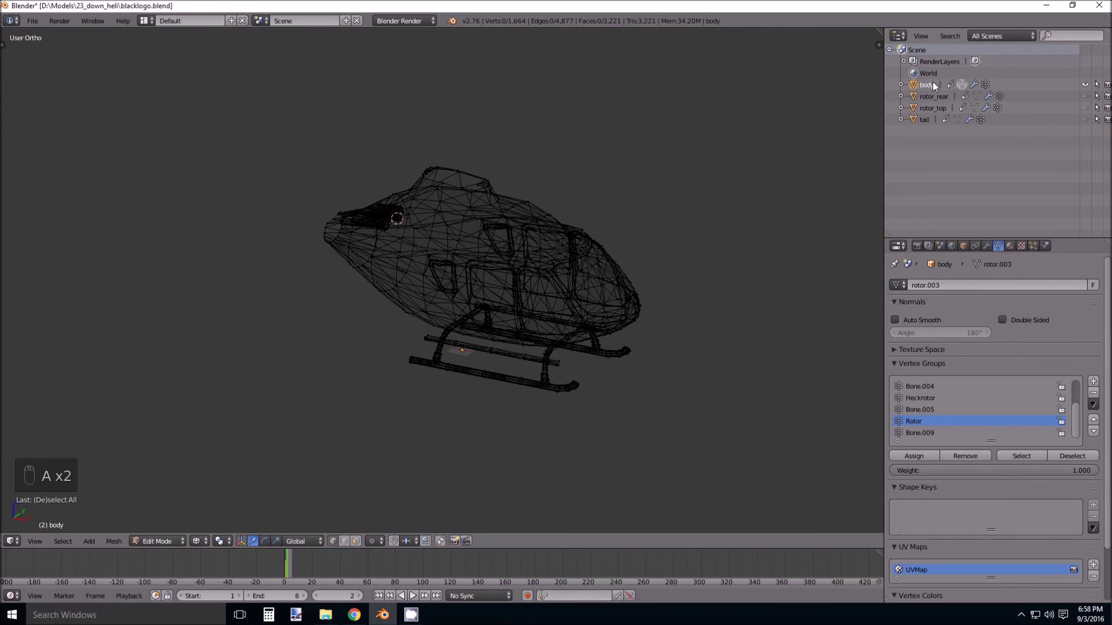
pyautogui.press('Tab')
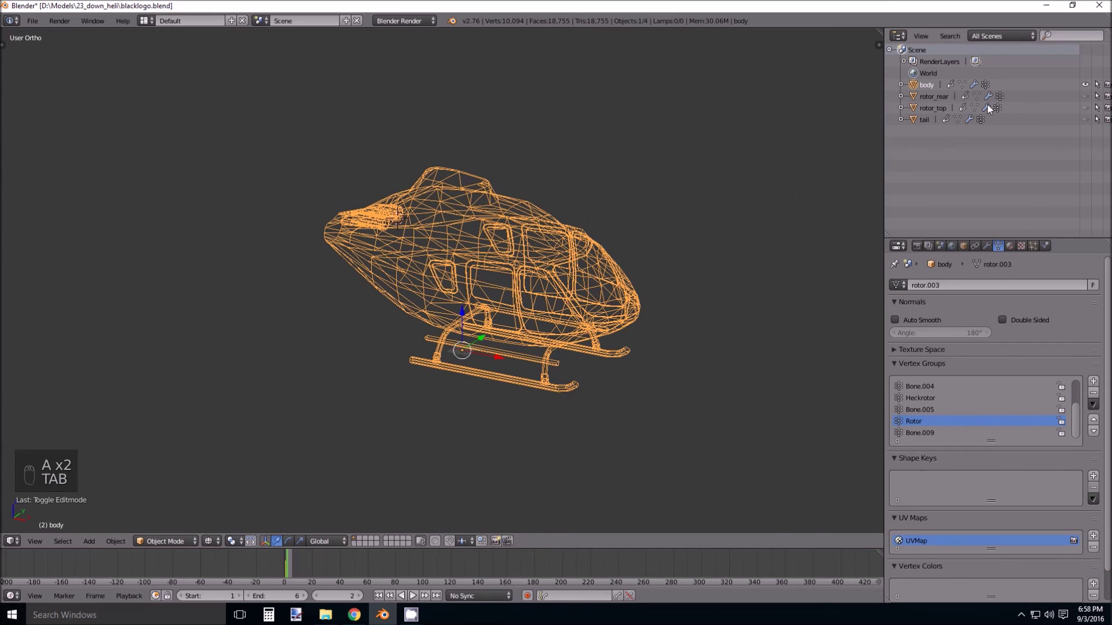
# Hide the body mesh, make the tail mesh visible, and select it for editing in Edit Mode.
pyautogui.click(1087, 84)
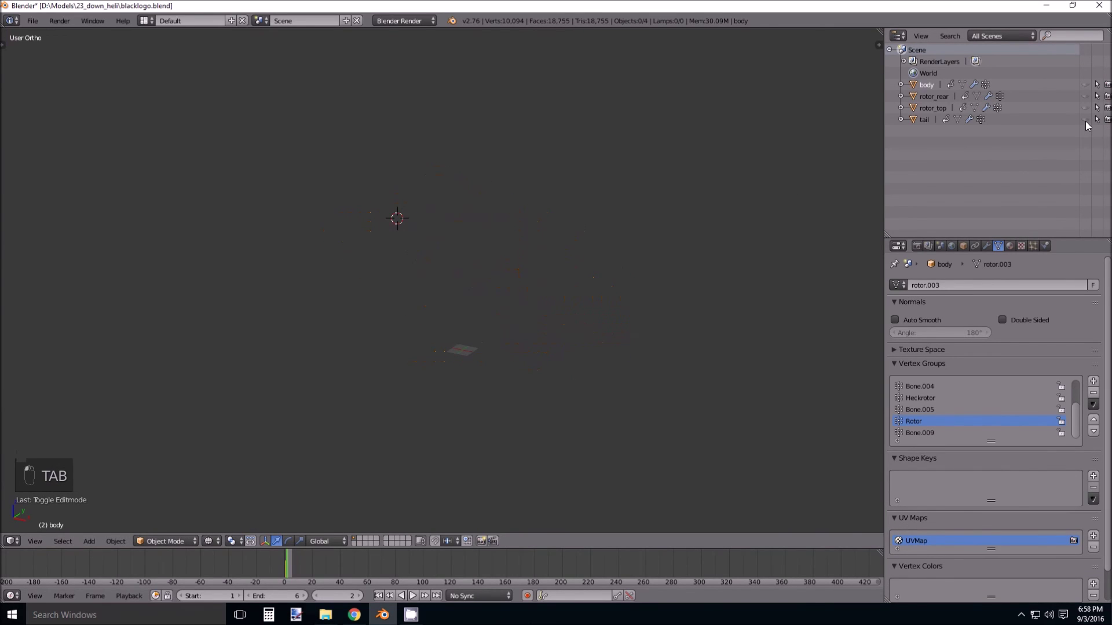
pyautogui.click(1086, 120)
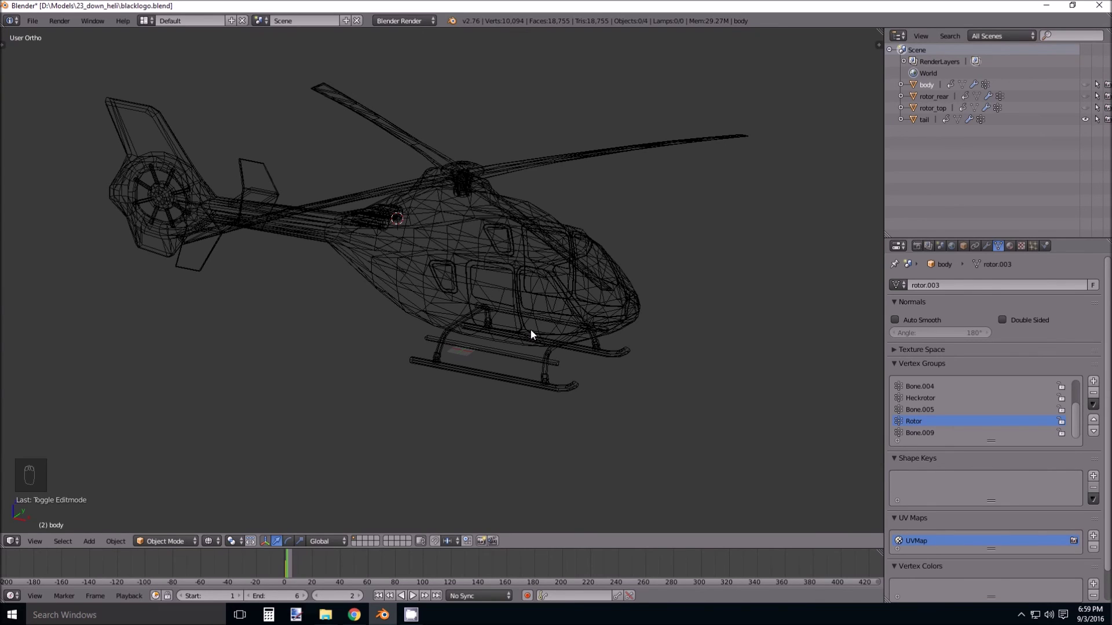
pyautogui.moveTo(537, 334)
pyautogui.mouseDown(button='middle')
pyautogui.moveTo(509, 322)
pyautogui.moveTo(530, 341)
pyautogui.mouseUp(button='middle')
pyautogui.press('Tab')
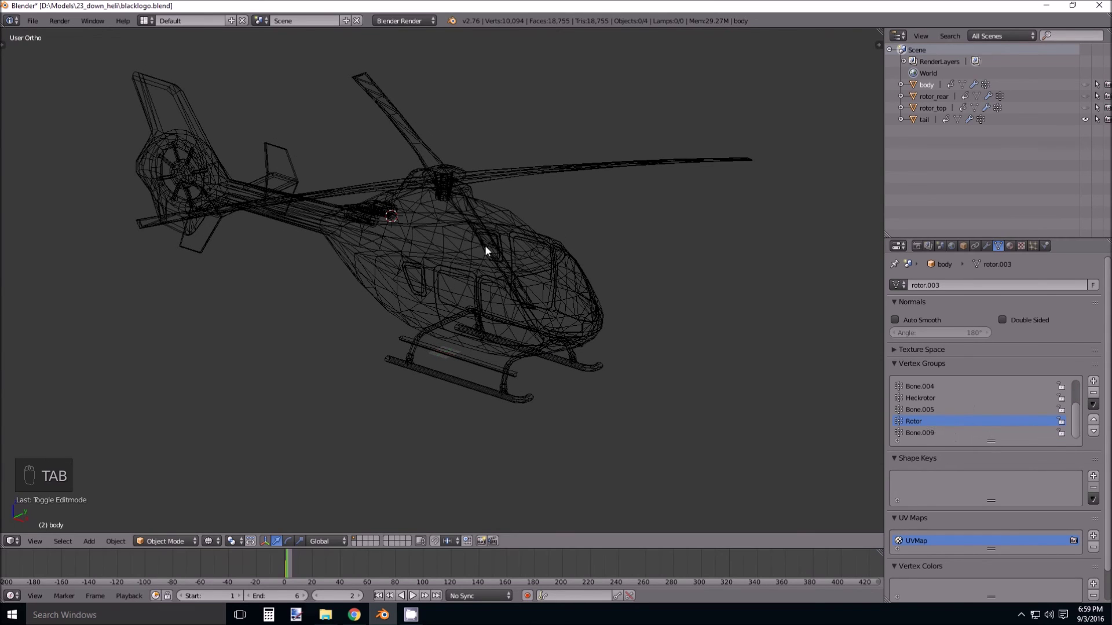
pyautogui.rightClick(502, 256)
pyautogui.press('a')
pyautogui.press('a')
pyautogui.press('a')
pyautogui.press('Tab')
pyautogui.press('a')
pyautogui.press('a')
pyautogui.press('a')
# Collapse the Shape Keys section and delete the vertices of the Rotor vertex group from the tail mesh.
pyautogui.click(922, 364)
pyautogui.press('a')
pyautogui.press('a')
pyautogui.click(927, 378)
pyautogui.click(926, 364)
pyautogui.scroll(-2, 975, 398)
pyautogui.click(919, 422)
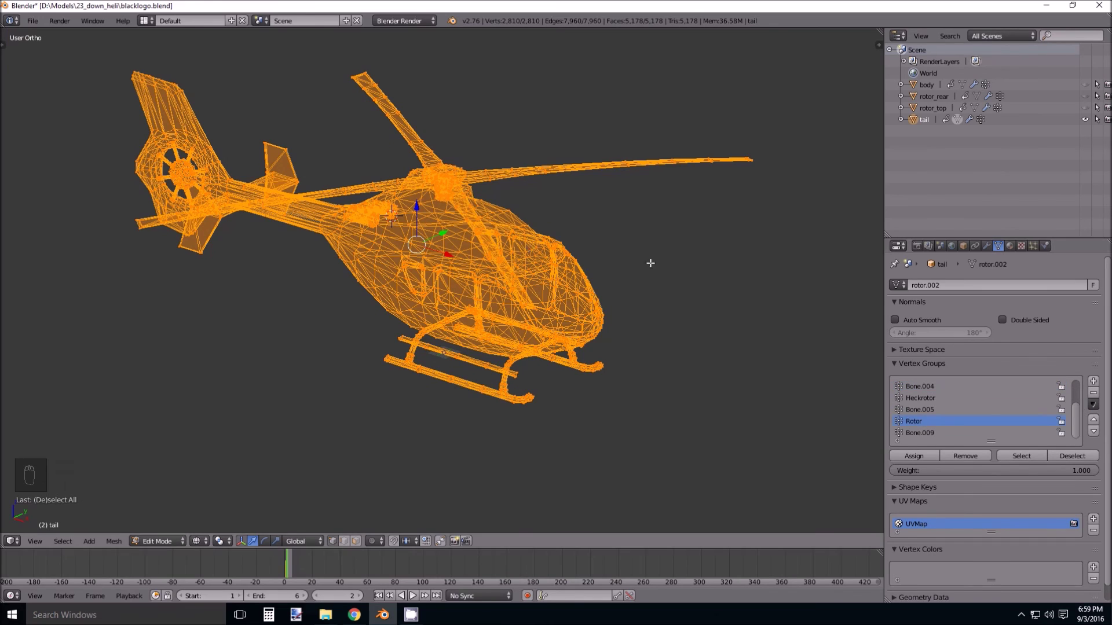
pyautogui.press('a')
pyautogui.click(1022, 456)
pyautogui.press('Delete')
pyautogui.click(590, 337)
# Delete the vertices of the Heckrotor vertex group from the tail mesh.
pyautogui.moveTo(1076, 412); pyautogui.dragTo(1076, 387)
pyautogui.click(927, 433)
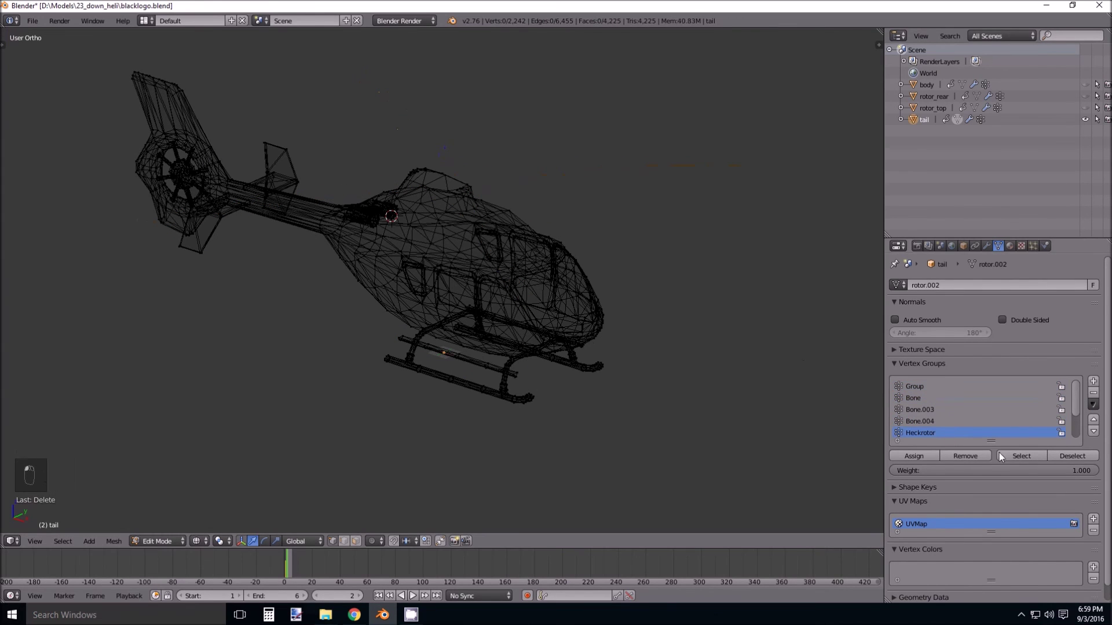
pyautogui.click(1002, 454)
pyautogui.press('x')
pyautogui.click(662, 308)
# Box-select the cabin and landing skids of the tail mesh in front view and delete their vertices.
pyautogui.press('KP_1')
pyautogui.press('b')
pyautogui.moveTo(778, 401); pyautogui.dragTo(360, 78)
pyautogui.press('x')
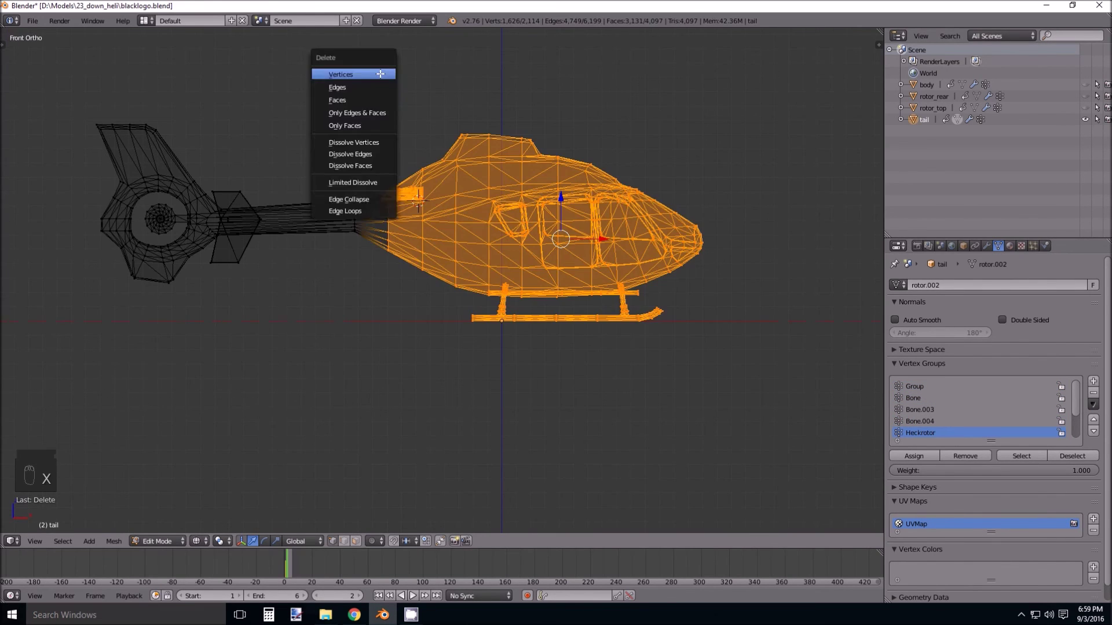
pyautogui.click(355, 74)
# Delete the leftover fuselage vertices at the front end of the tail boom and return to Object Mode.
pyautogui.scroll(5, 349, 105)
pyautogui.moveTo(339, 139); pyautogui.dragTo(340, 174, button='middle')
pyautogui.press('b')
pyautogui.moveTo(370, 230); pyautogui.dragTo(334, 141)
pyautogui.press('x')
pyautogui.click(335, 141)
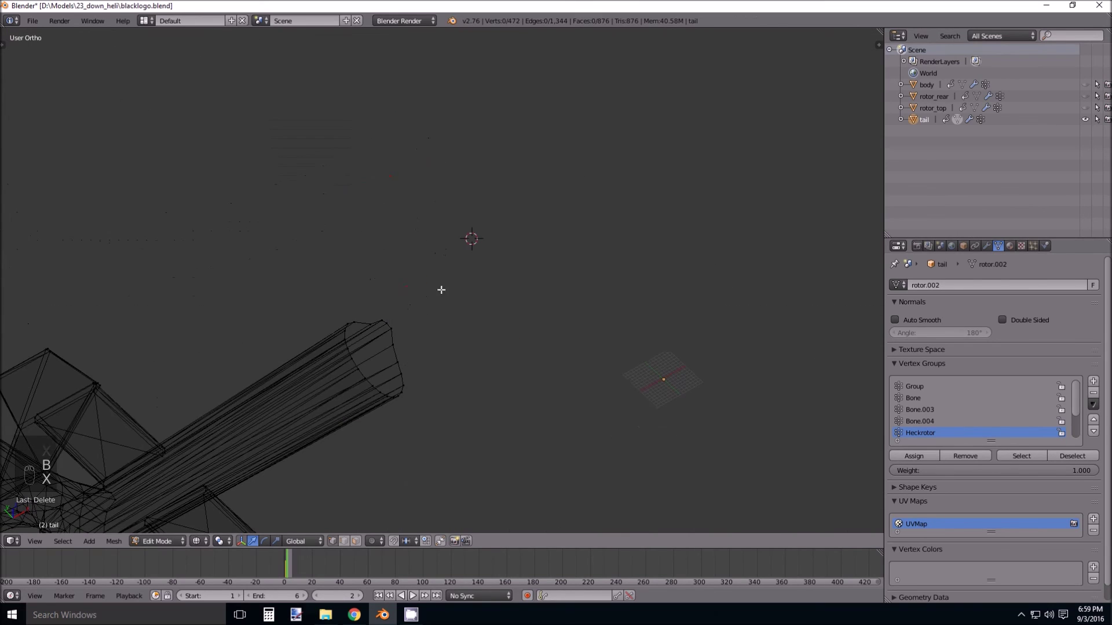
pyautogui.press('KP_1')
pyautogui.press('Tab')
# Hide the tail mesh, make rotor_top visible, and enter Edit Mode on it with all vertices selected.
pyautogui.click(1085, 120)
pyautogui.click(1086, 109)
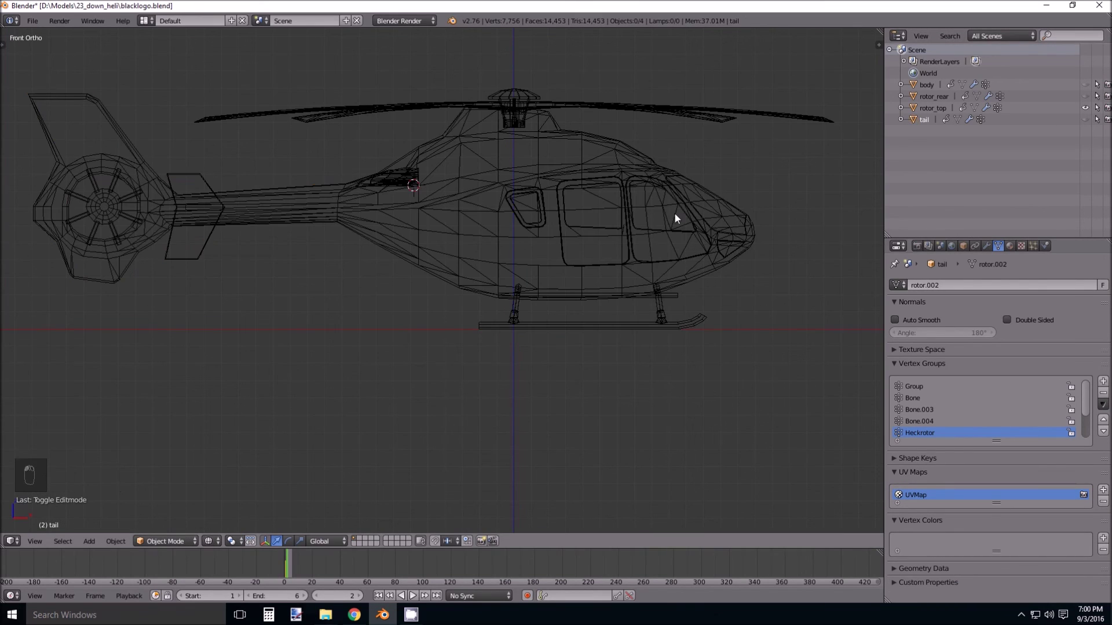
pyautogui.rightClick(675, 214)
pyautogui.press('Tab')
pyautogui.press('a')
pyautogui.press('a')
# Delete all vertices of rotor_top except those belonging to the Rotor vertex group.
pyautogui.moveTo(1074, 407); pyautogui.dragTo(1075, 431)
pyautogui.click(1036, 423)
pyautogui.click(1064, 454)
pyautogui.press('x')
pyautogui.click(697, 254)
pyautogui.press('Tab')
pyautogui.press('Tab')
pyautogui.press('Tab')
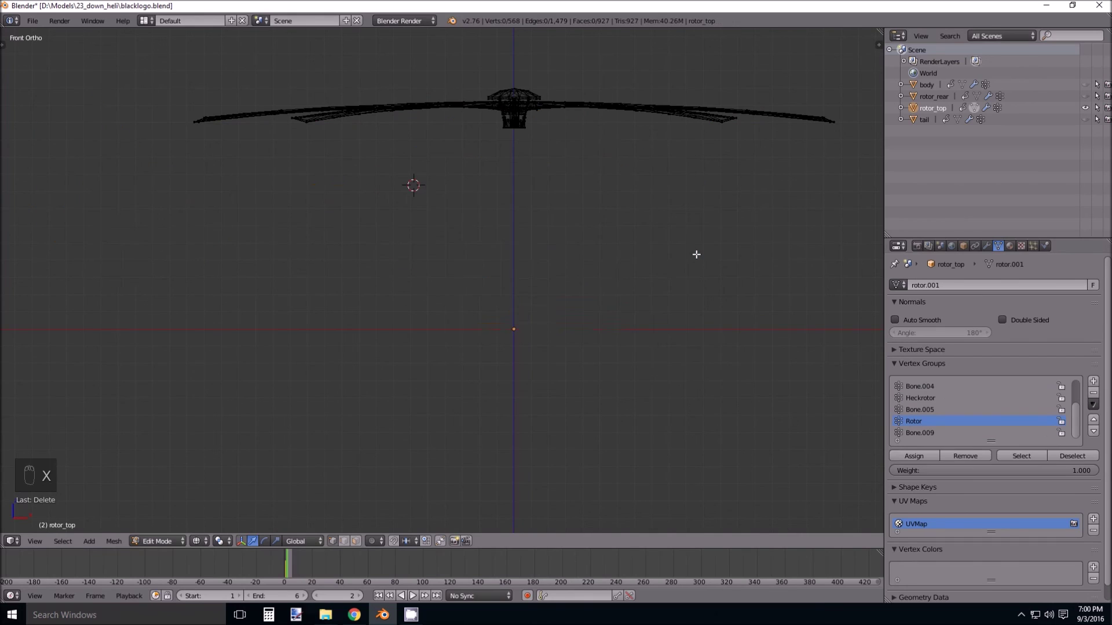
# Hide rotor_top, make rotor_rear visible, and enter Edit Mode on it with all vertices selected.
pyautogui.click(1087, 109)
pyautogui.click(1086, 96)
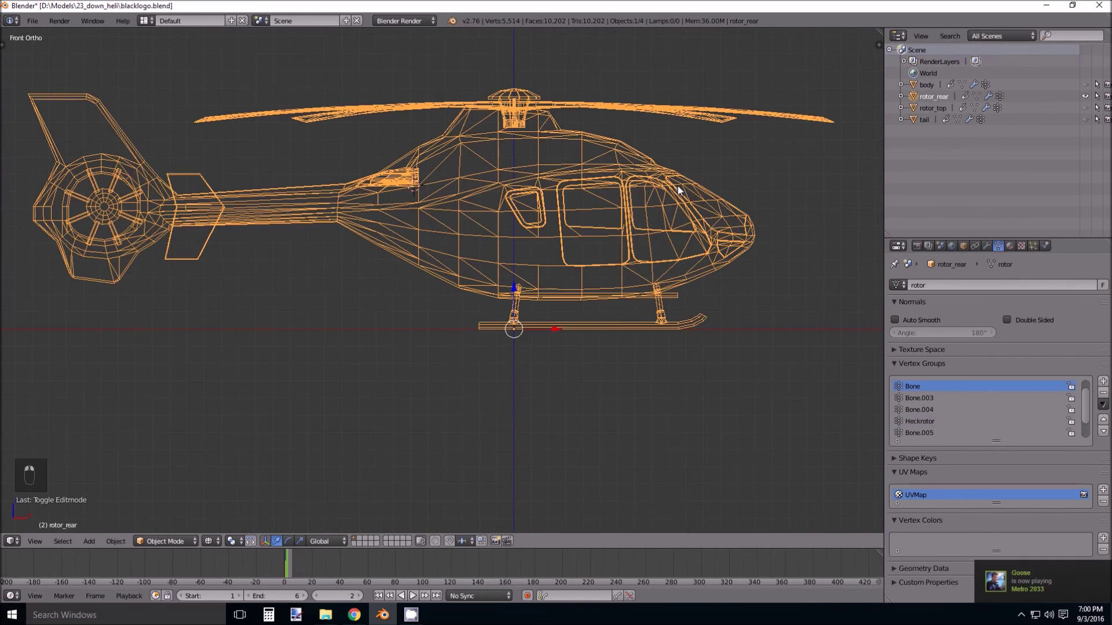
pyautogui.rightClick(677, 185)
pyautogui.press('Tab')
pyautogui.press('a')
pyautogui.press('a')
# Delete all vertices of rotor_rear except those in the Heckrotor vertex group and return to Object Mode.
pyautogui.click(1019, 422)
pyautogui.click(1064, 457)
pyautogui.press('z')
pyautogui.press('x')
pyautogui.click(685, 271)
pyautogui.press('z')
pyautogui.press('z')
pyautogui.press('z')
pyautogui.press('Tab')
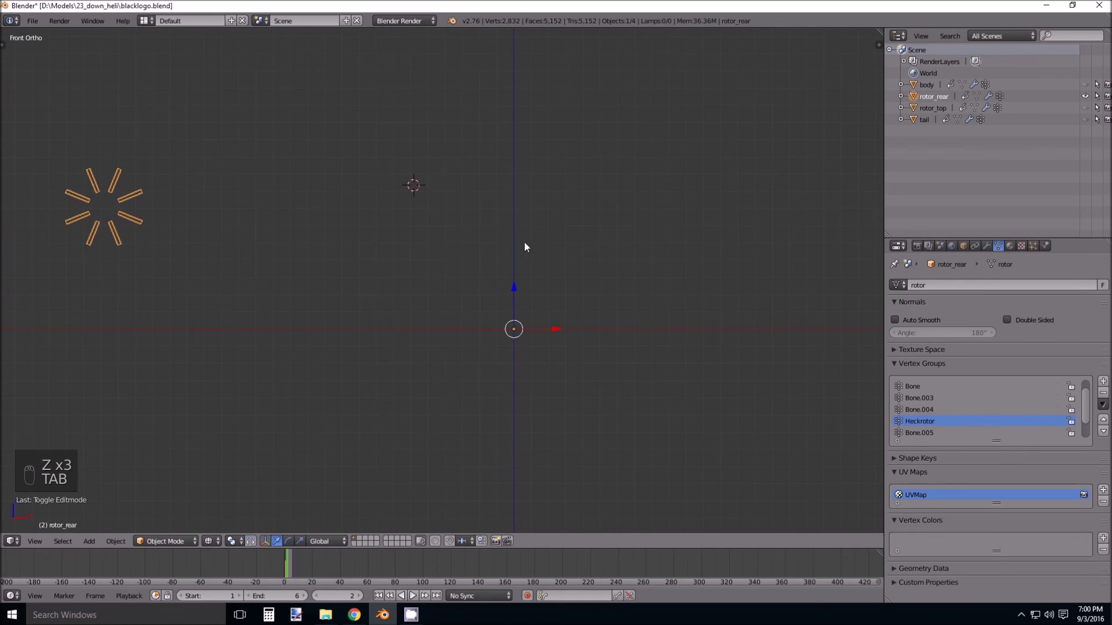
# Make rotor_top, tail and body visible again alongside rotor_rear and deselect all objects.
pyautogui.click(1085, 107)
pyautogui.click(1085, 119)
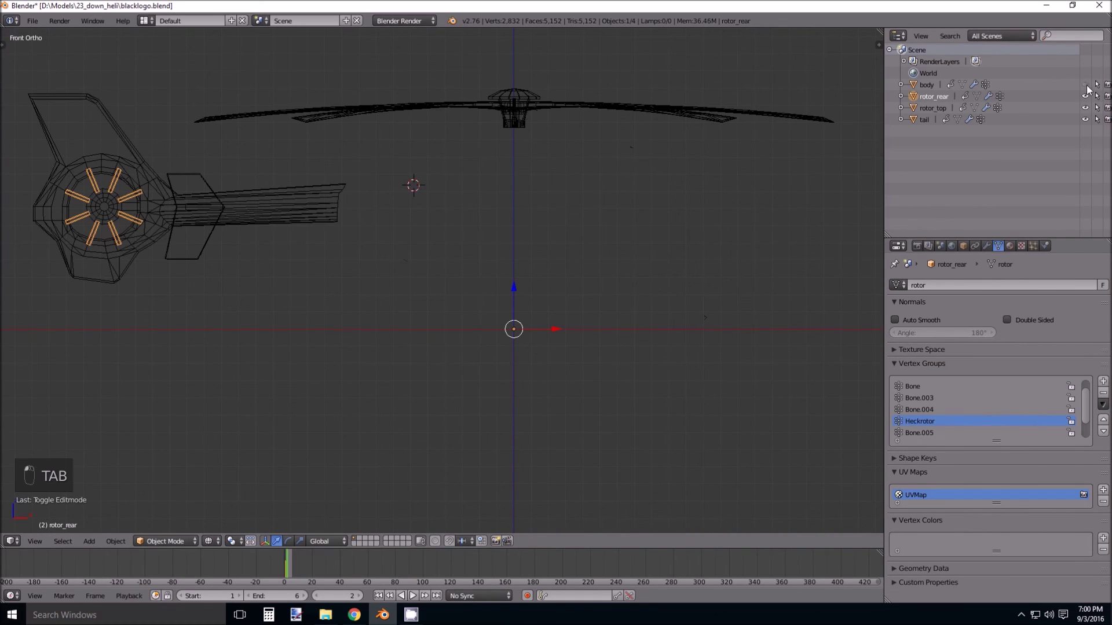
pyautogui.click(1085, 84)
pyautogui.press('a')
pyautogui.press('a')
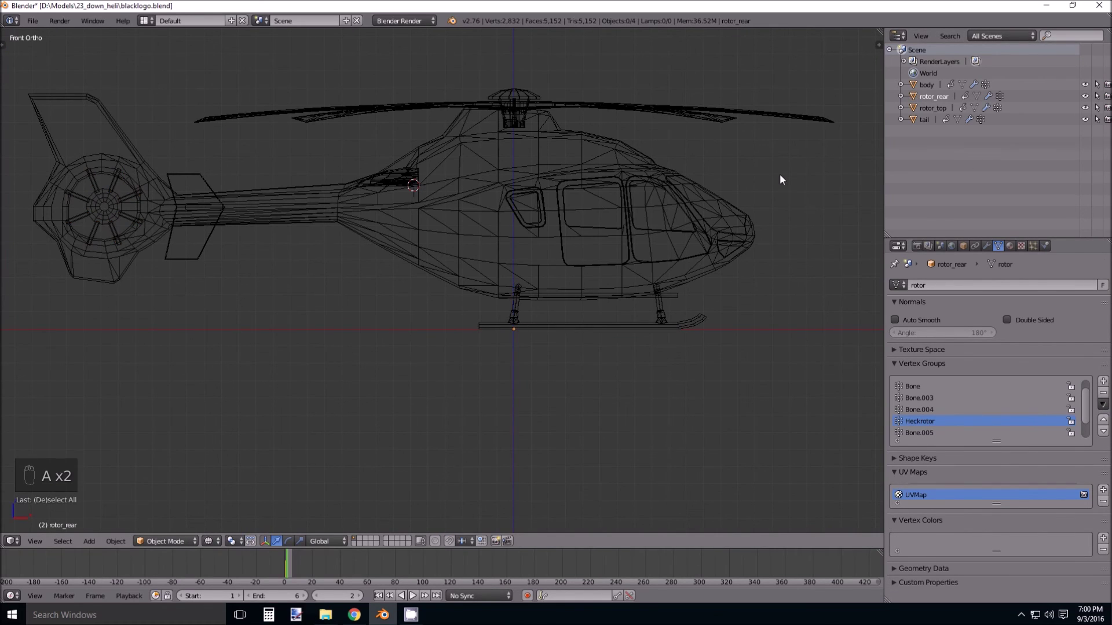
pyautogui.moveTo(780, 171); pyautogui.dragTo(741, 191, button='middle')
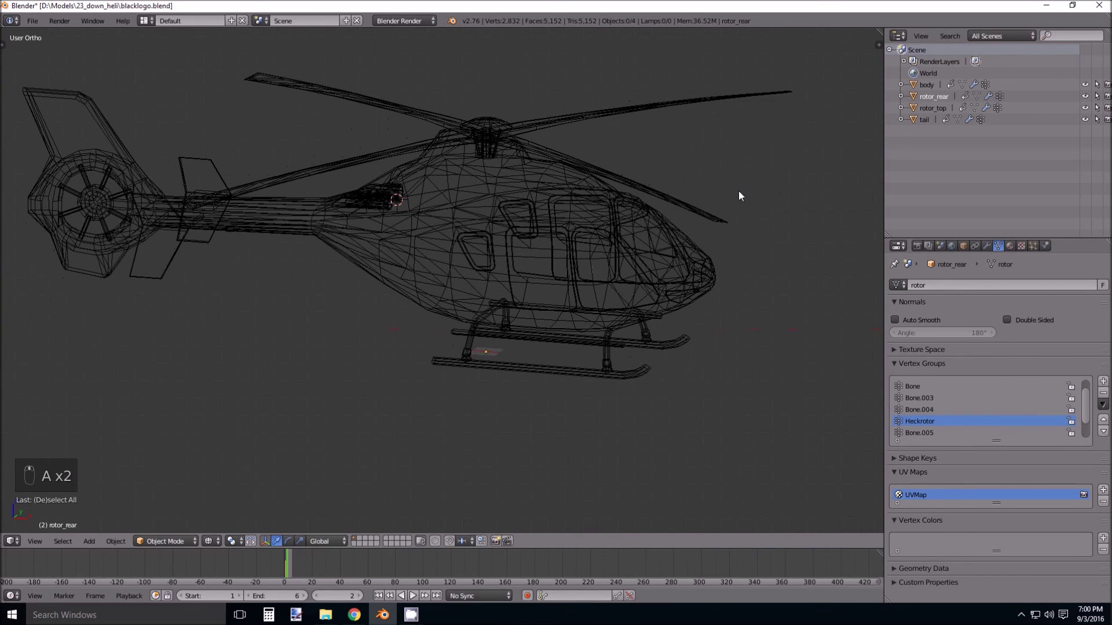
# Check the separated parts by toggling the visibility of body, rotor_rear, rotor_top and tail, leaving all four shown.
pyautogui.click(1085, 96)
pyautogui.click(1085, 84)
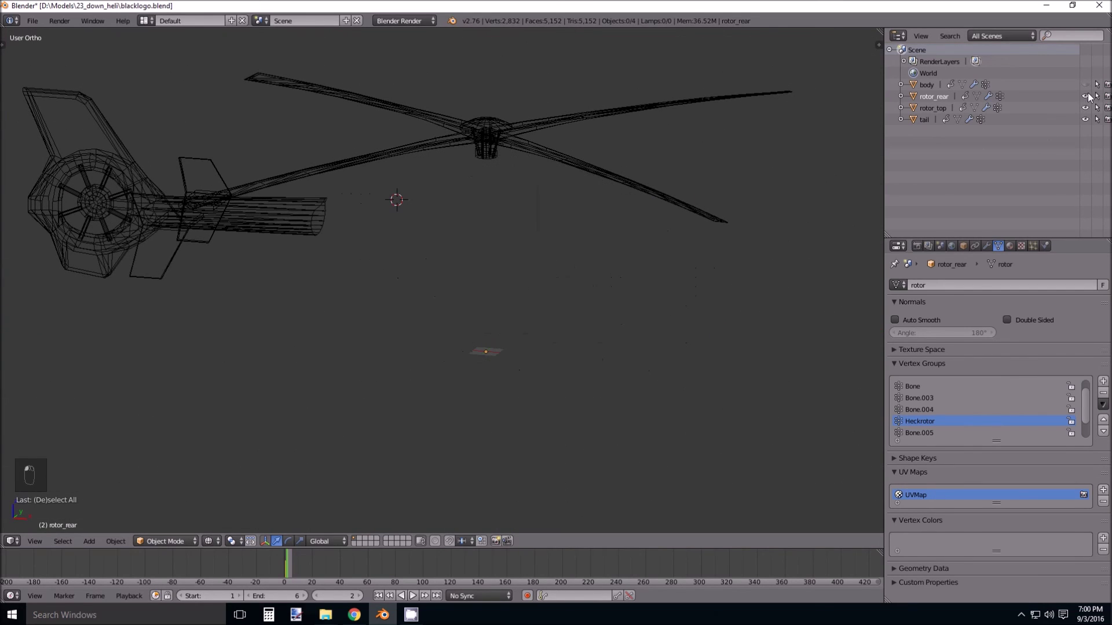
pyautogui.click(1085, 108)
pyautogui.click(1085, 119)
pyautogui.click(1085, 84)
pyautogui.click(1085, 84)
pyautogui.click(1085, 96)
pyautogui.click(1086, 96)
pyautogui.click(1086, 107)
pyautogui.click(1085, 108)
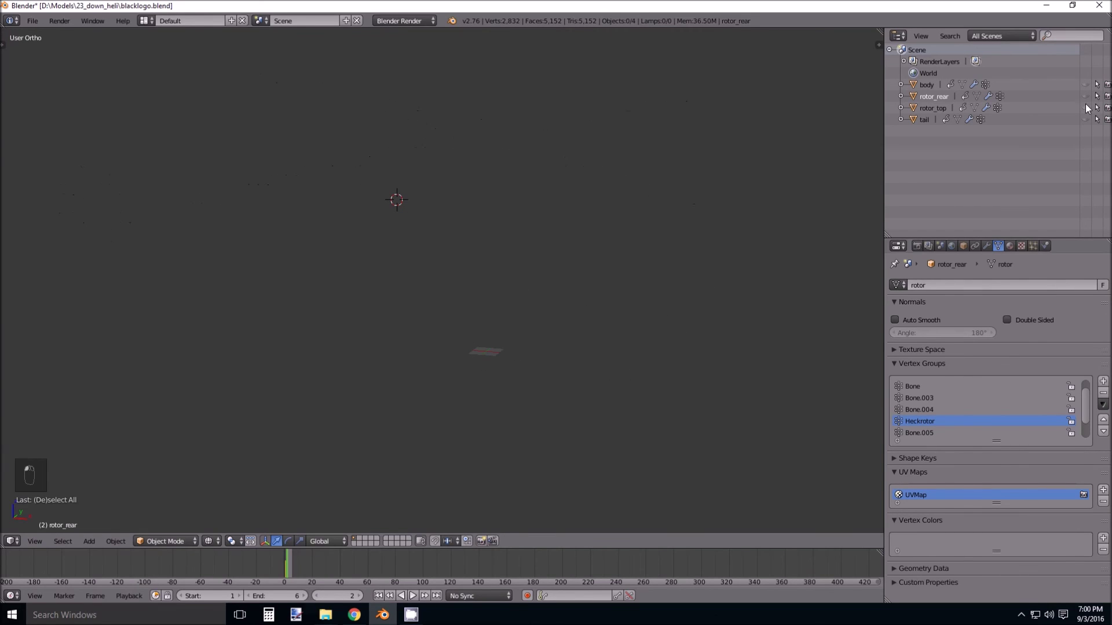
pyautogui.click(1086, 119)
pyautogui.click(1086, 119)
pyautogui.click(1085, 84)
pyautogui.click(1085, 97)
pyautogui.click(1085, 108)
pyautogui.click(1085, 120)
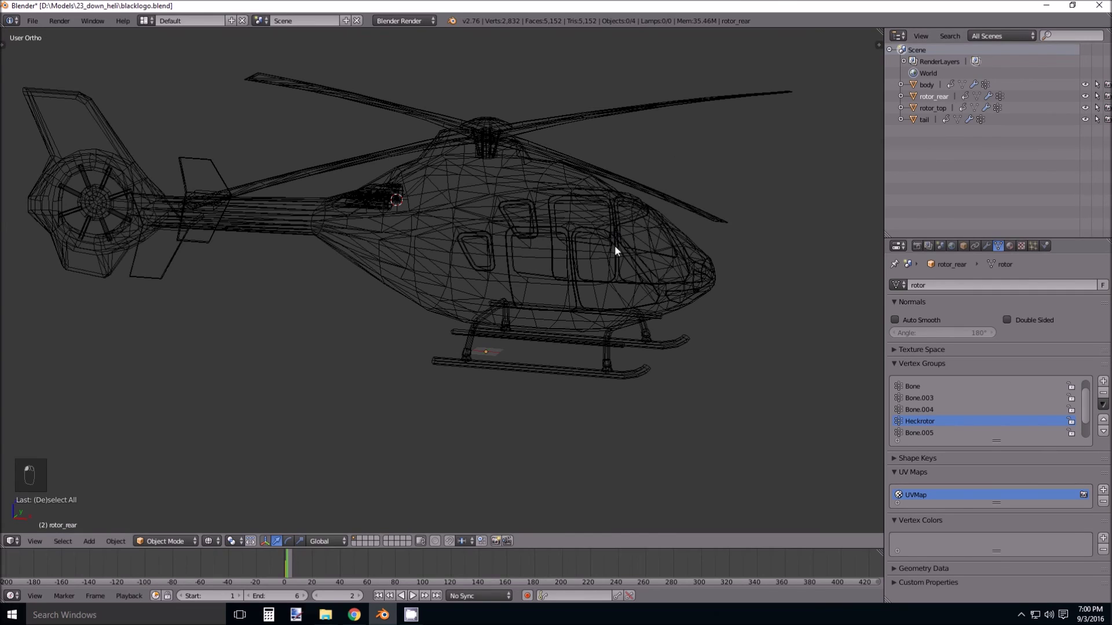
# Snap the 3D cursor to the scene centre.
pyautogui.moveTo(624, 287); pyautogui.dragTo(609, 300, button='middle')
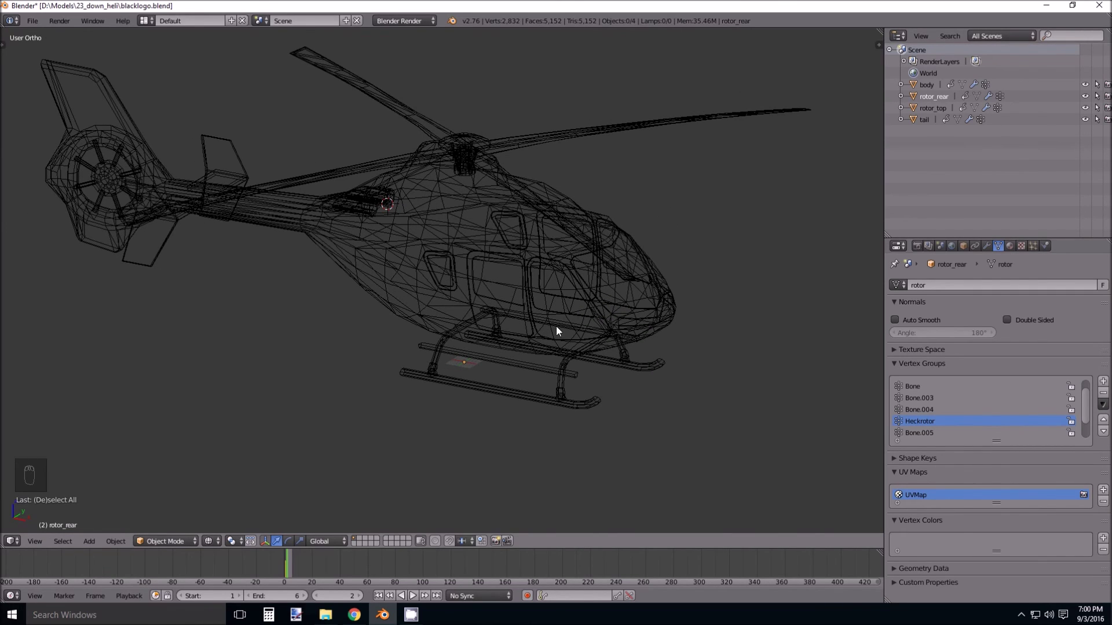
pyautogui.hotkey('shift', 's')
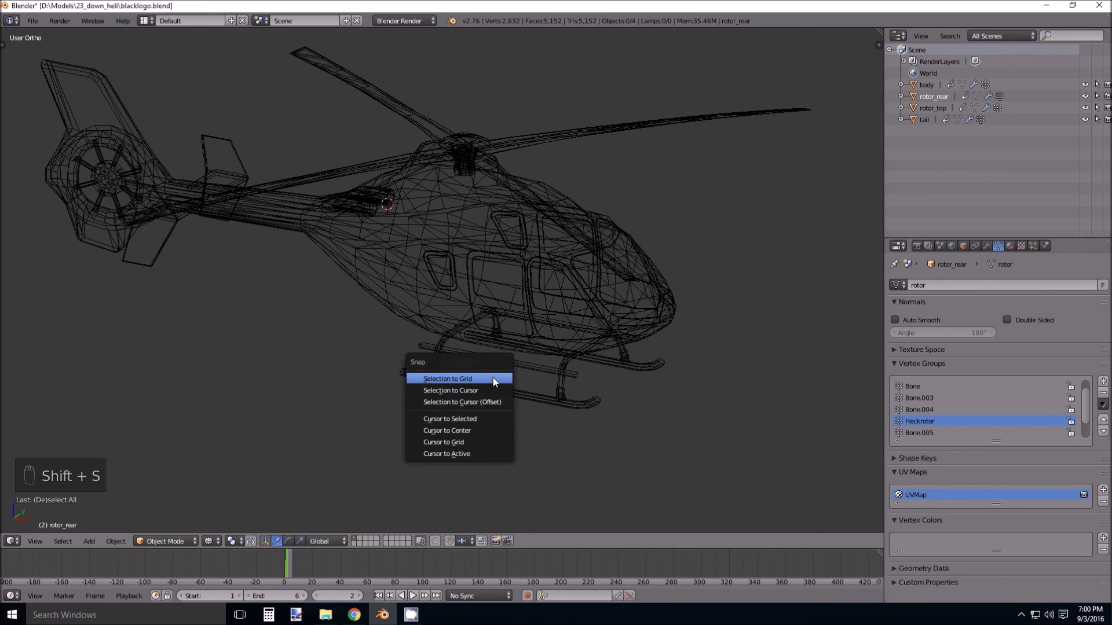
pyautogui.click(478, 430)
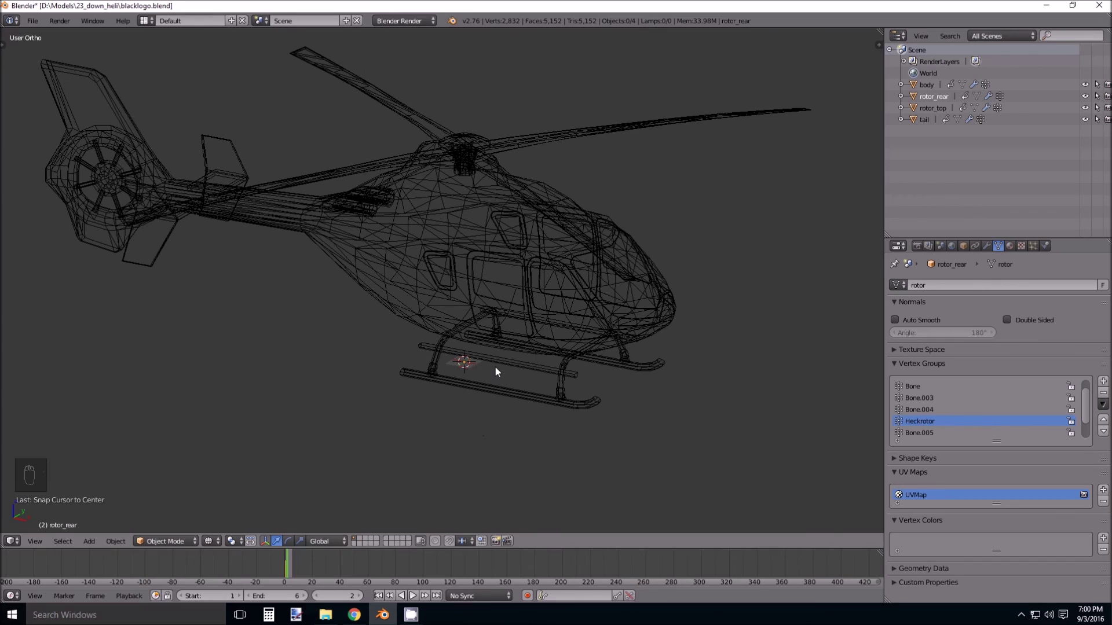
# Add a single-bone armature at the 3D cursor and scale it up until its tip reaches the cabin windows.
pyautogui.click(97, 541)
pyautogui.moveTo(106, 465)
pyautogui.click(174, 464)
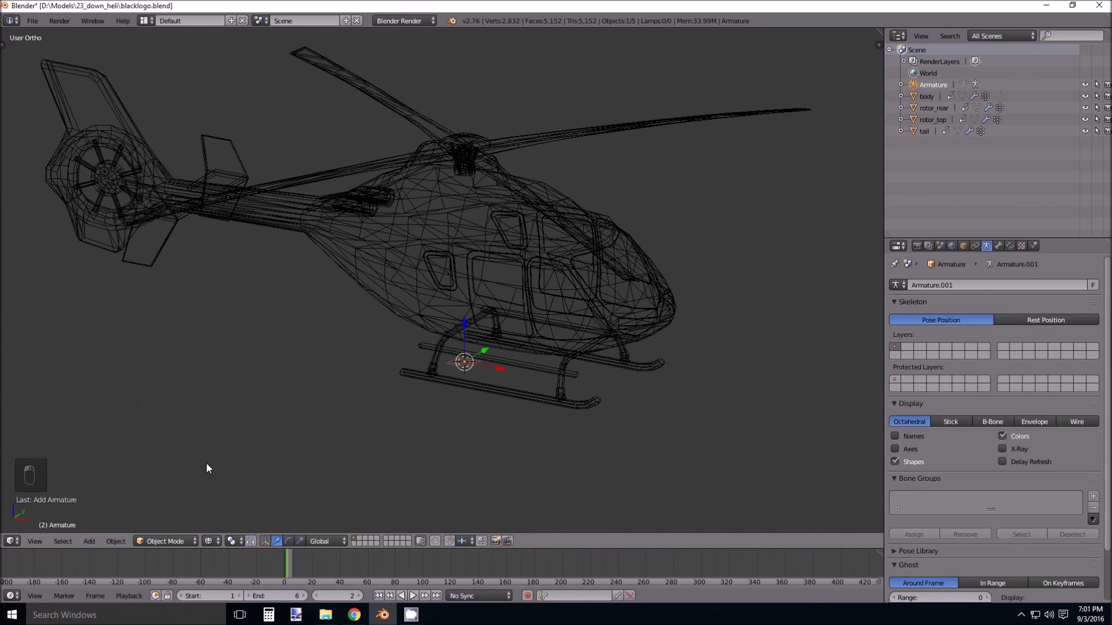
pyautogui.press('s')
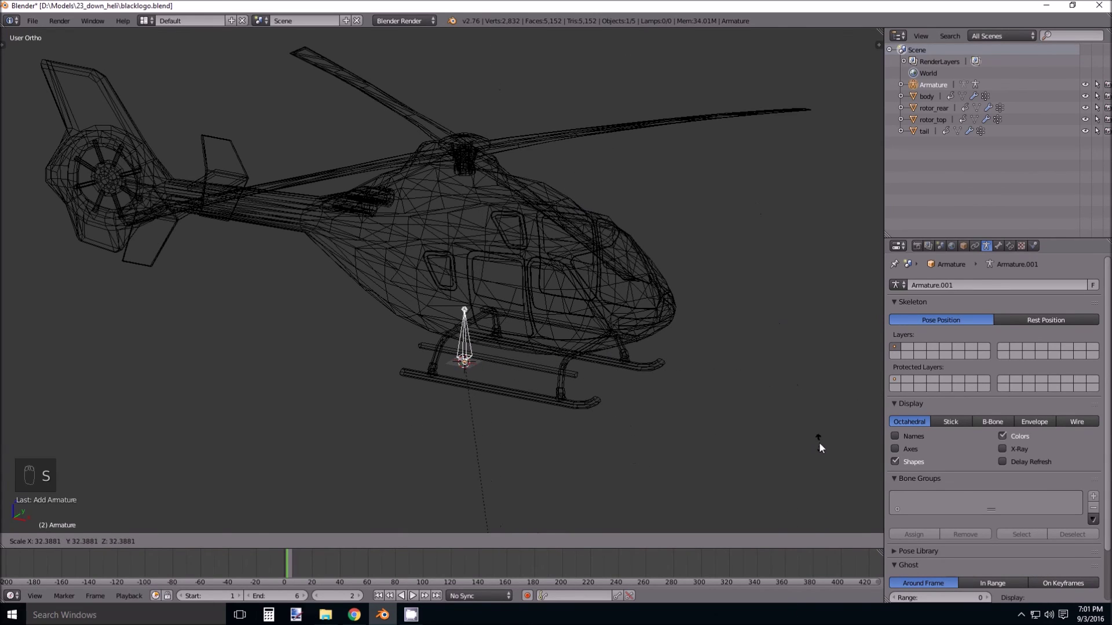
pyautogui.click(768, 466)
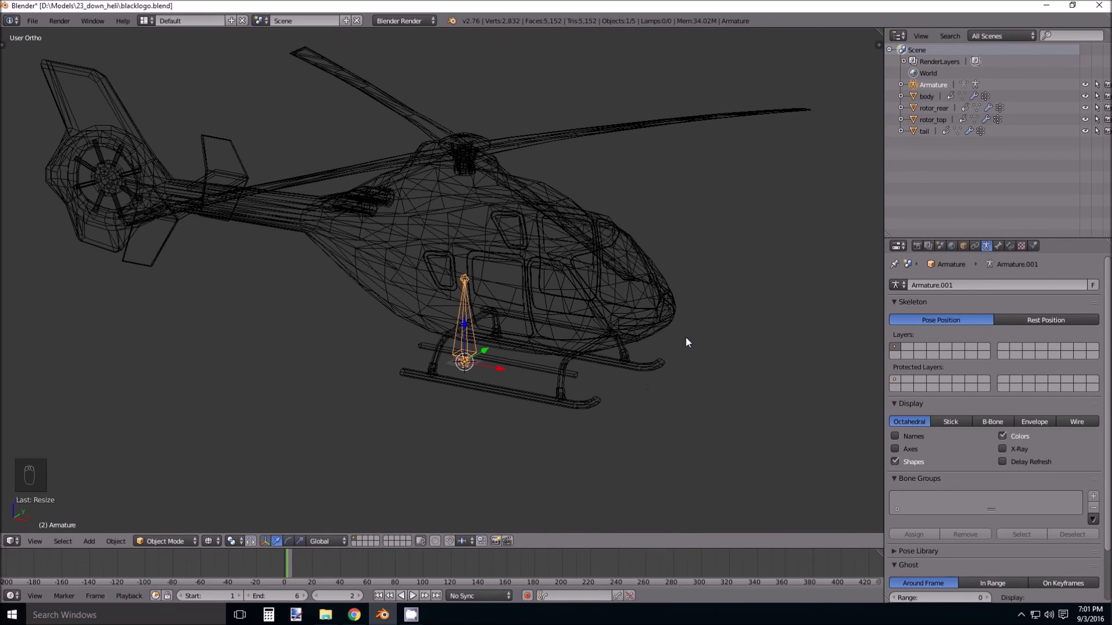
# In Edit Mode, extrude a second bone from the tip straight up along Z, through and above the top rotor hub.
pyautogui.press('Tab')
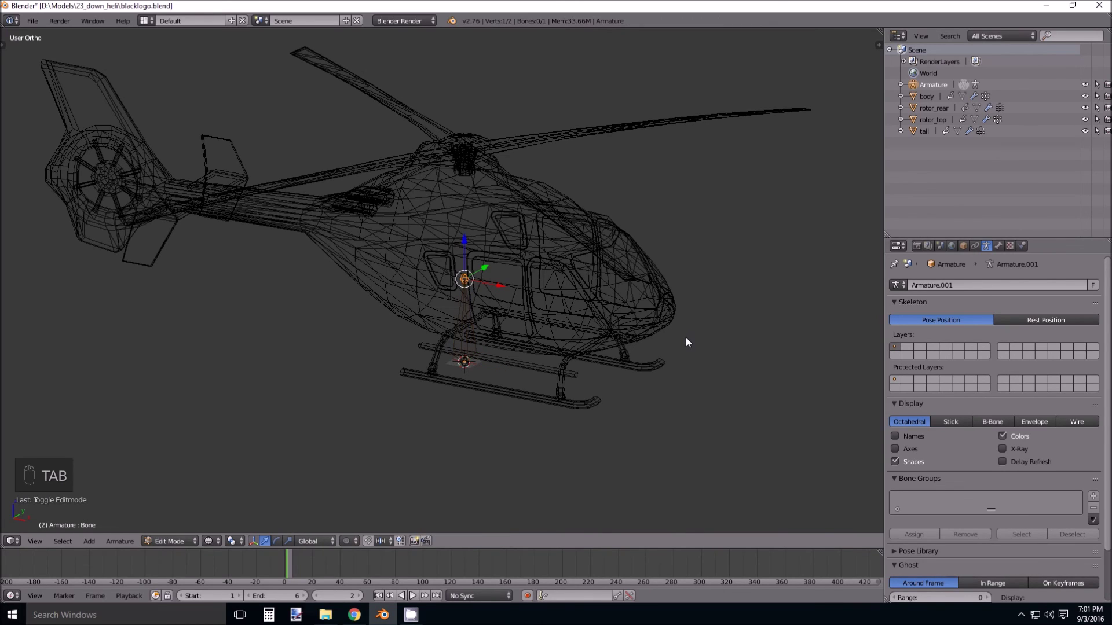
pyautogui.press('e')
pyautogui.press('z')
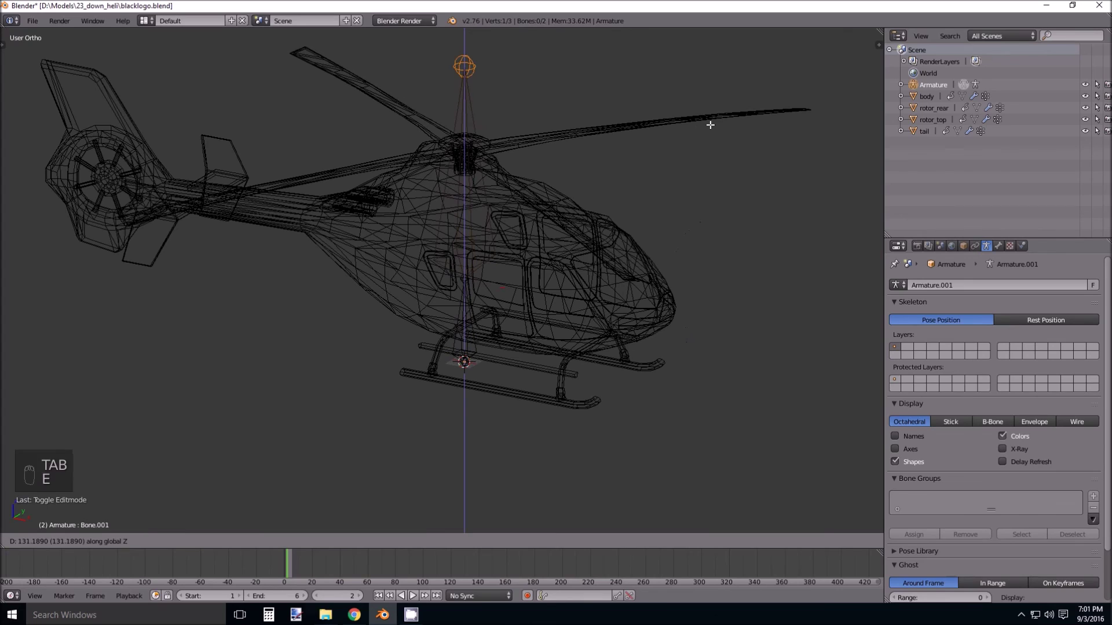
pyautogui.click(710, 136)
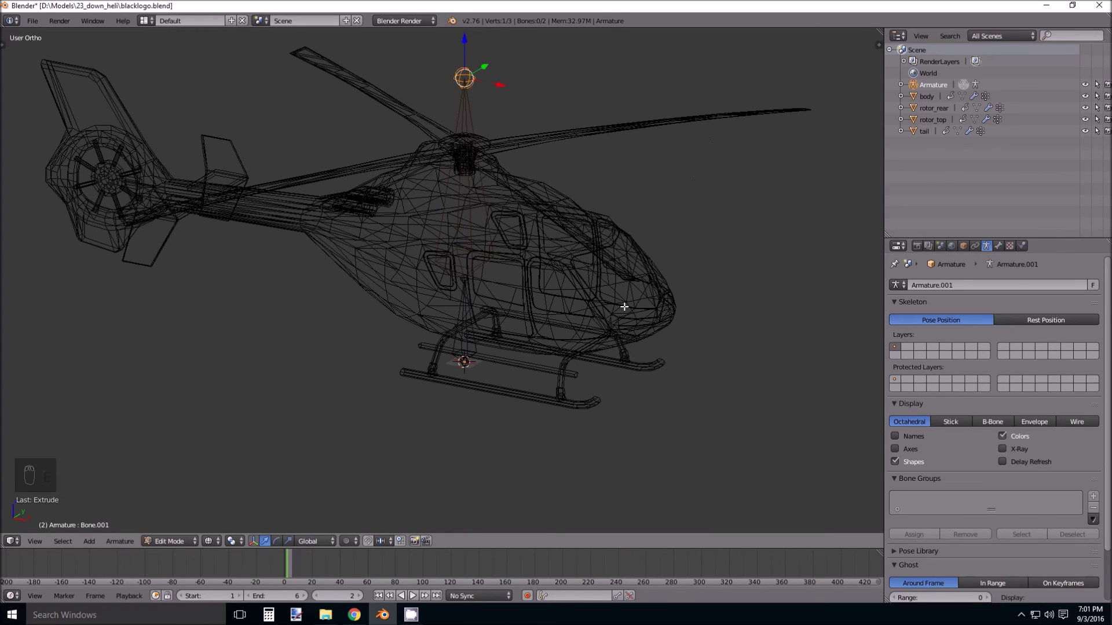
pyautogui.rightClick(465, 279)
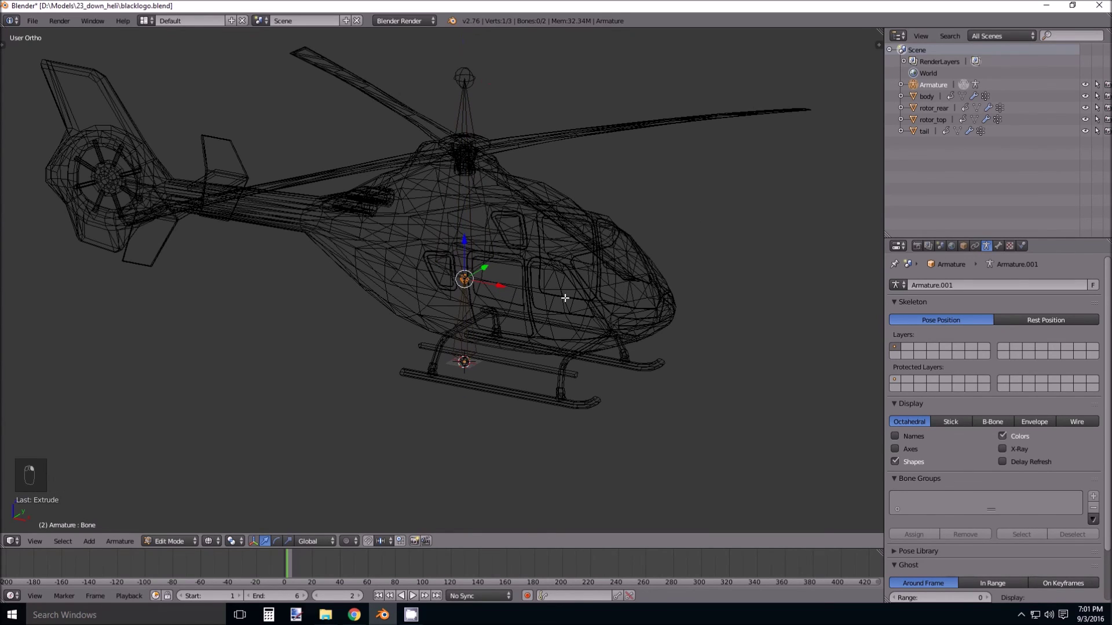
# Duplicate the upper bone, move the copy back beside the rear rotor on the tail, and return to Object Mode.
pyautogui.rightClick(470, 113)
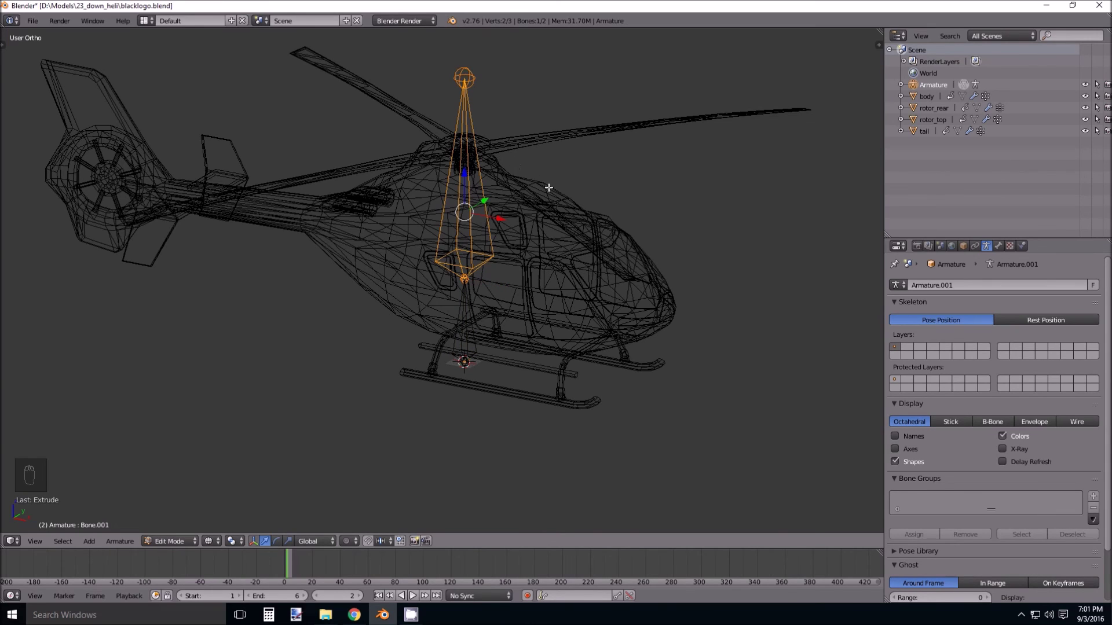
pyautogui.hotkey('shift', 'd')
pyautogui.press('x')
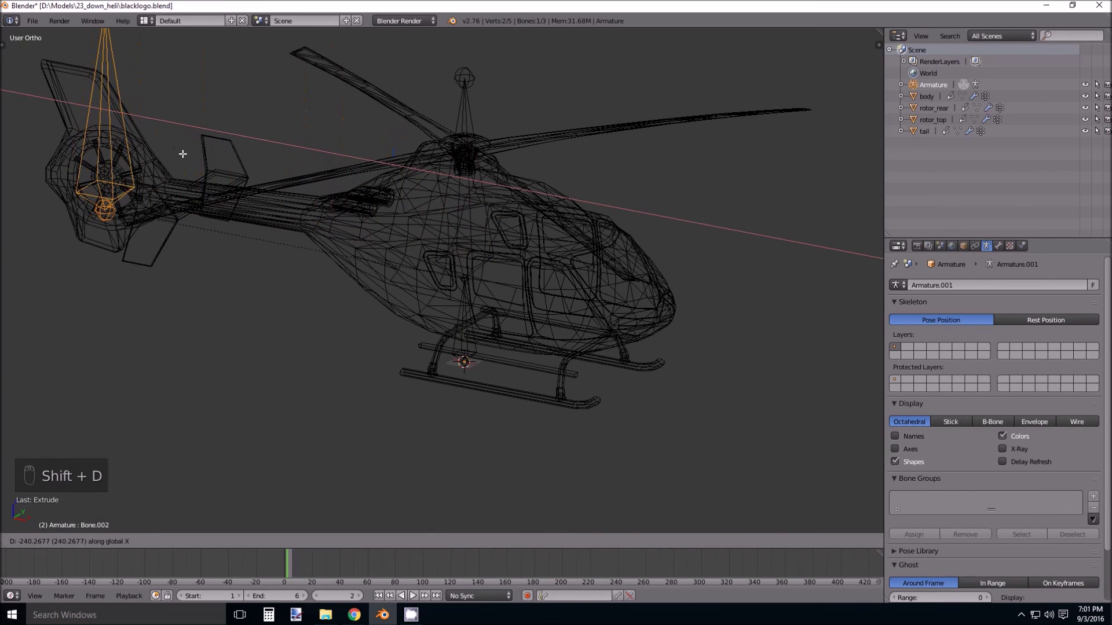
pyautogui.rightClick(183, 154)
pyautogui.press('KP_1')
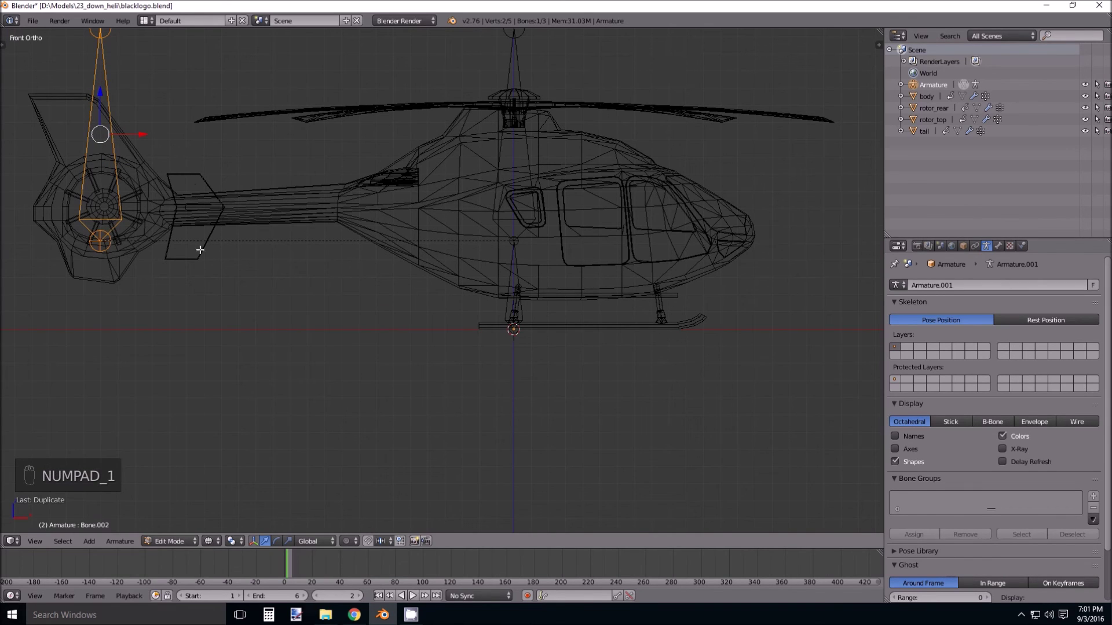
pyautogui.press('g')
pyautogui.click(286, 256)
pyautogui.moveTo(194, 257); pyautogui.dragTo(209, 279, button='middle')
pyautogui.press('Tab')
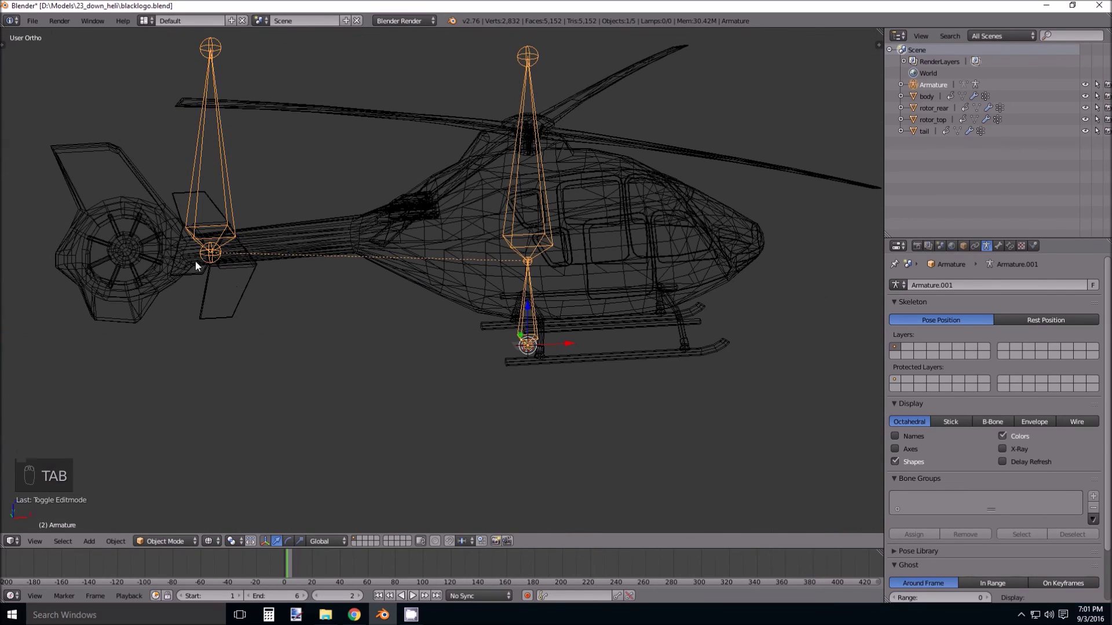
# Snap the 3D cursor to the centre vertex of the rear rotor hub in the tail mesh.
pyautogui.rightClick(165, 253)
pyautogui.scroll(4, 144, 283)
pyautogui.keyDown('shift'); pyautogui.moveTo(144, 283); pyautogui.dragTo(674, 297, button='middle'); pyautogui.keyUp('shift')
pyautogui.scroll(3, 237, 235)
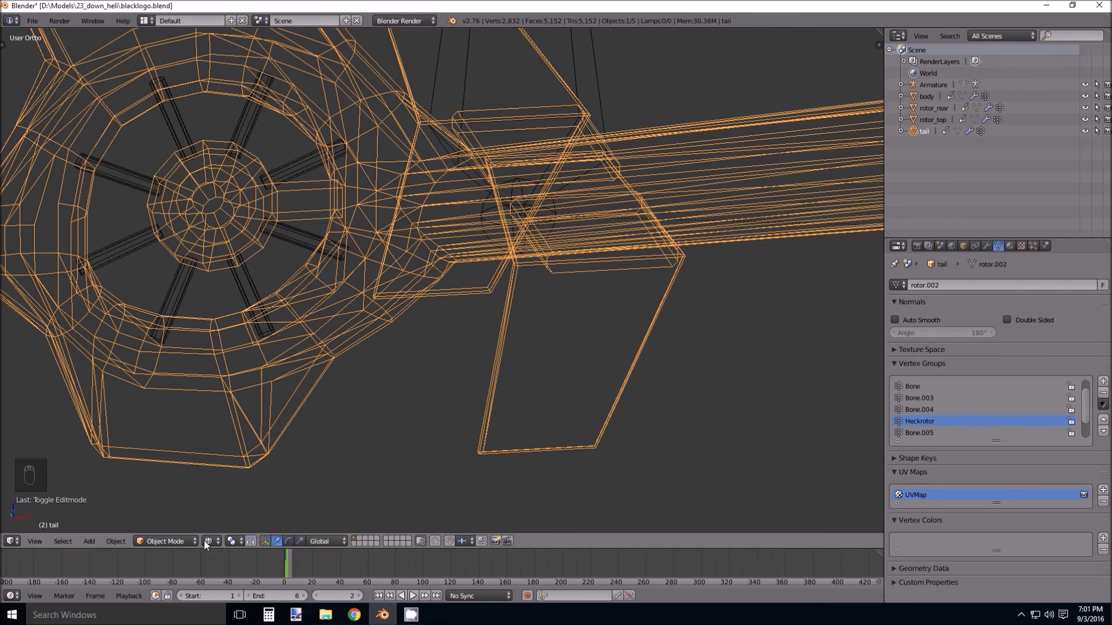
pyautogui.press('Tab')
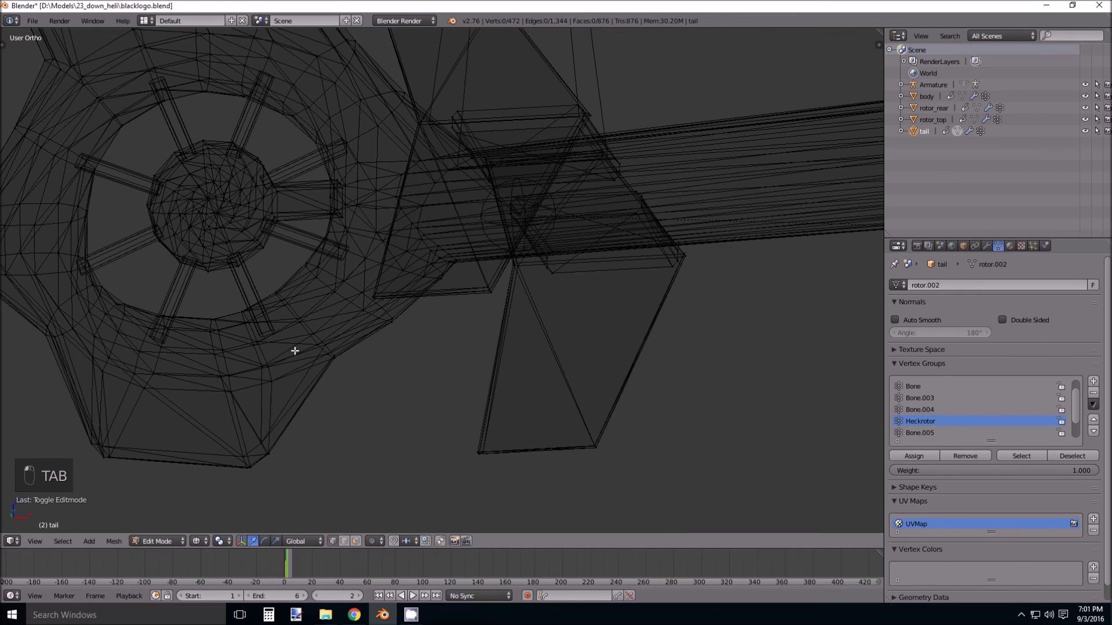
pyautogui.moveTo(221, 220); pyautogui.dragTo(317, 390, button='middle')
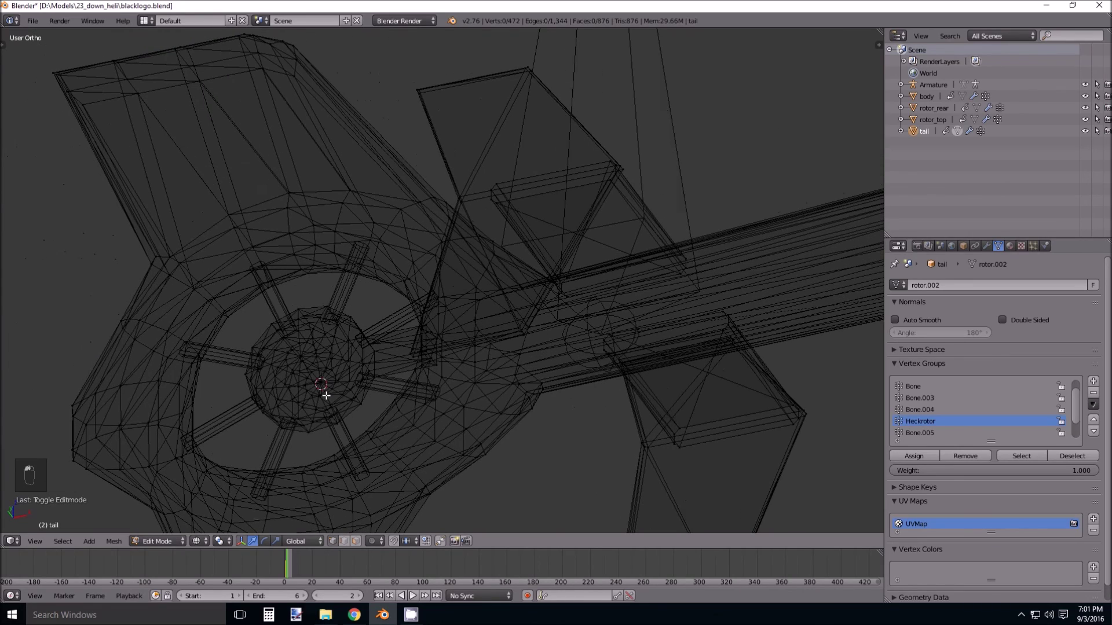
pyautogui.click(582, 472)
pyautogui.rightClick(321, 385)
pyautogui.moveTo(381, 431); pyautogui.dragTo(409, 422, button='middle')
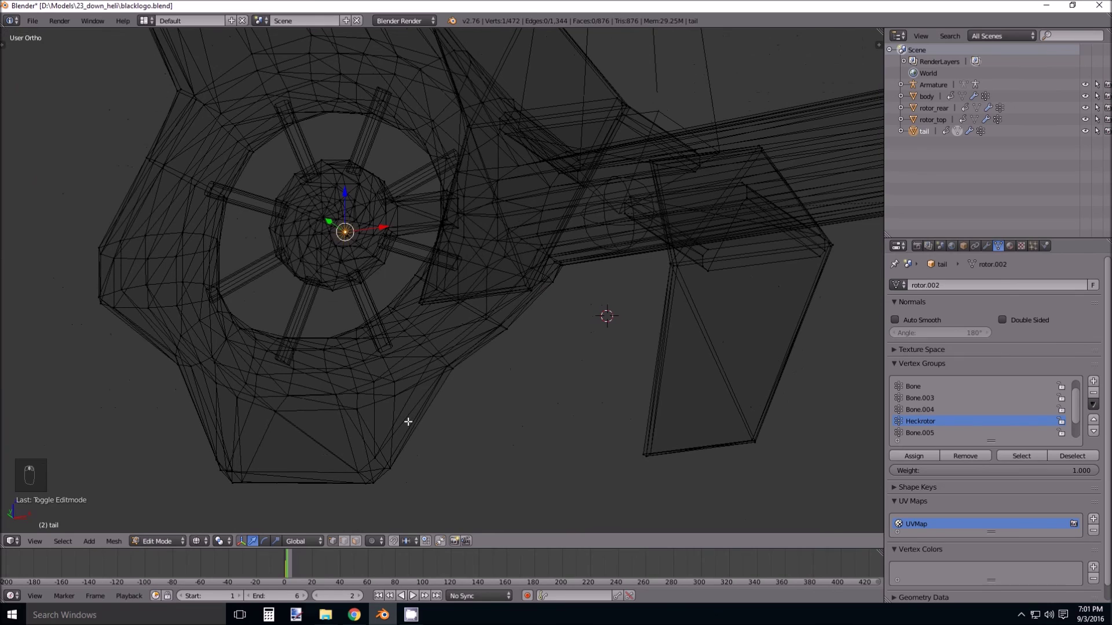
pyautogui.hotkey('shift', 's')
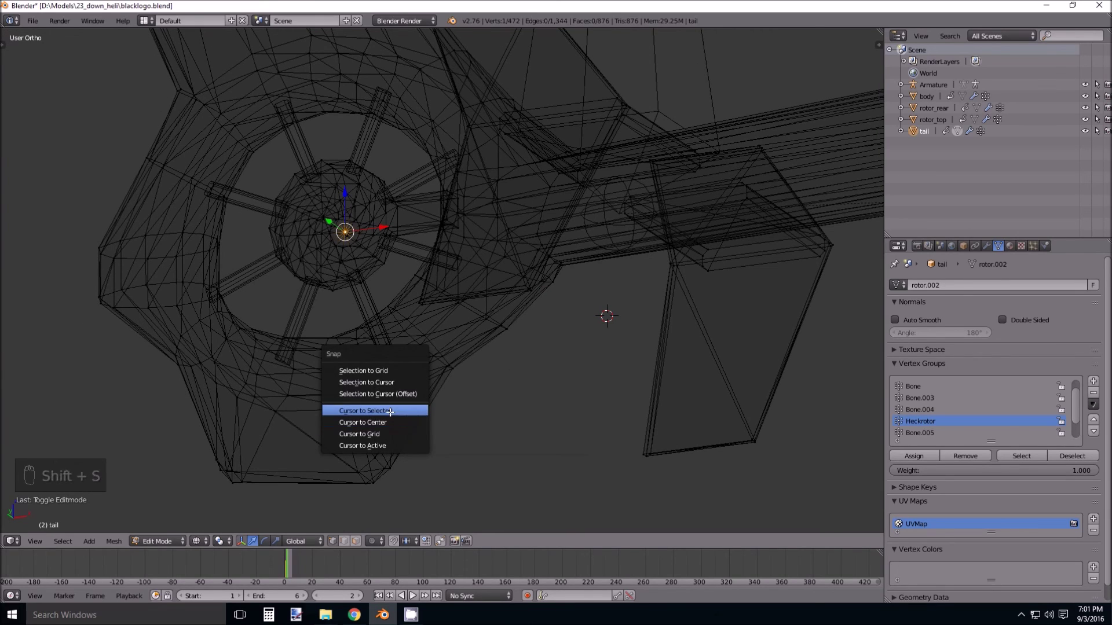
pyautogui.click(389, 412)
# Return to editing the armature and snap the duplicated bone to the 3D cursor at the rear rotor hub.
pyautogui.press('Tab')
pyautogui.moveTo(396, 412); pyautogui.dragTo(585, 132, button='middle')
pyautogui.rightClick(590, 134)
pyautogui.press('Tab')
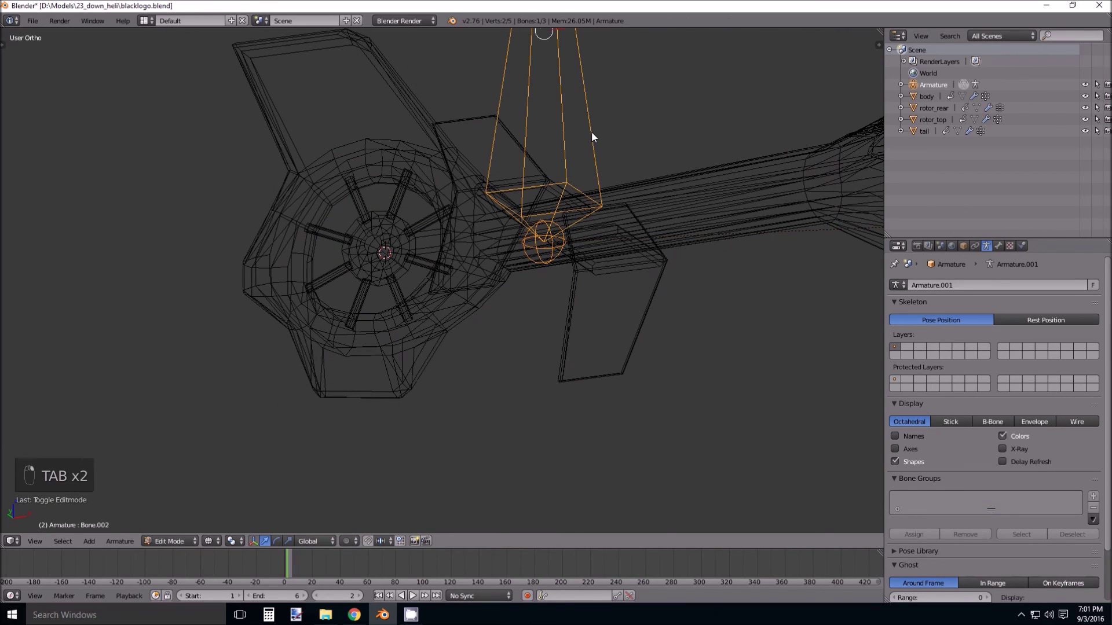
pyautogui.hotkey('shift', 's')
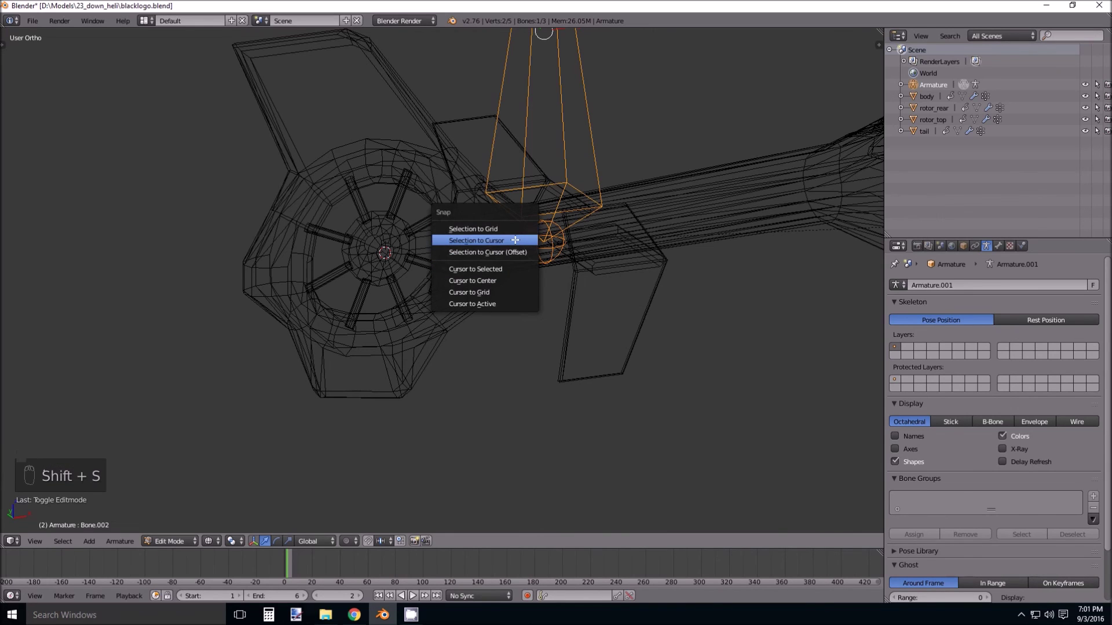
pyautogui.click(514, 240)
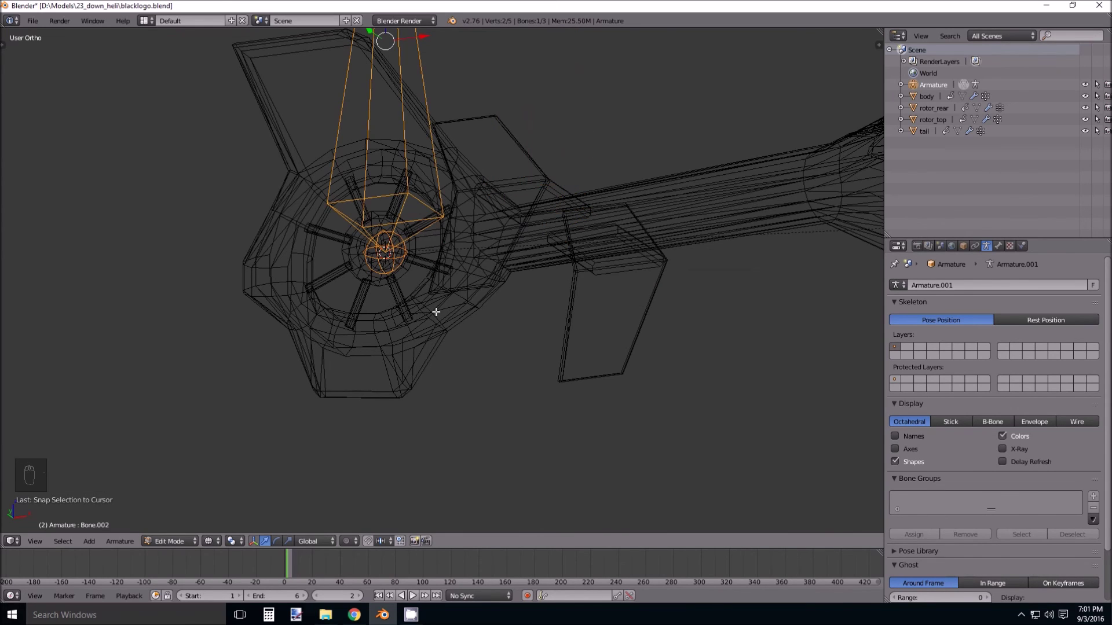
# Set the pivot point to the 3D cursor and rotate the rear rotor bone 90 degrees about the X axis.
pyautogui.scroll(-3, 385, 288)
pyautogui.scroll(1, 440, 299)
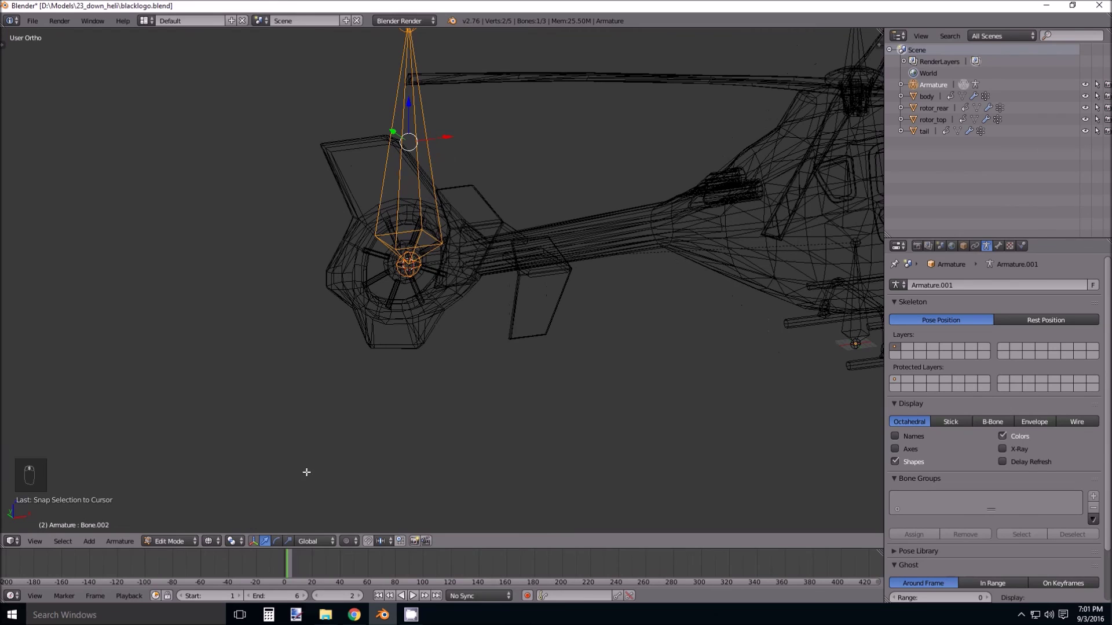
pyautogui.click(230, 541)
pyautogui.click(249, 511)
pyautogui.press('r')
pyautogui.press('x')
pyautogui.write('9')
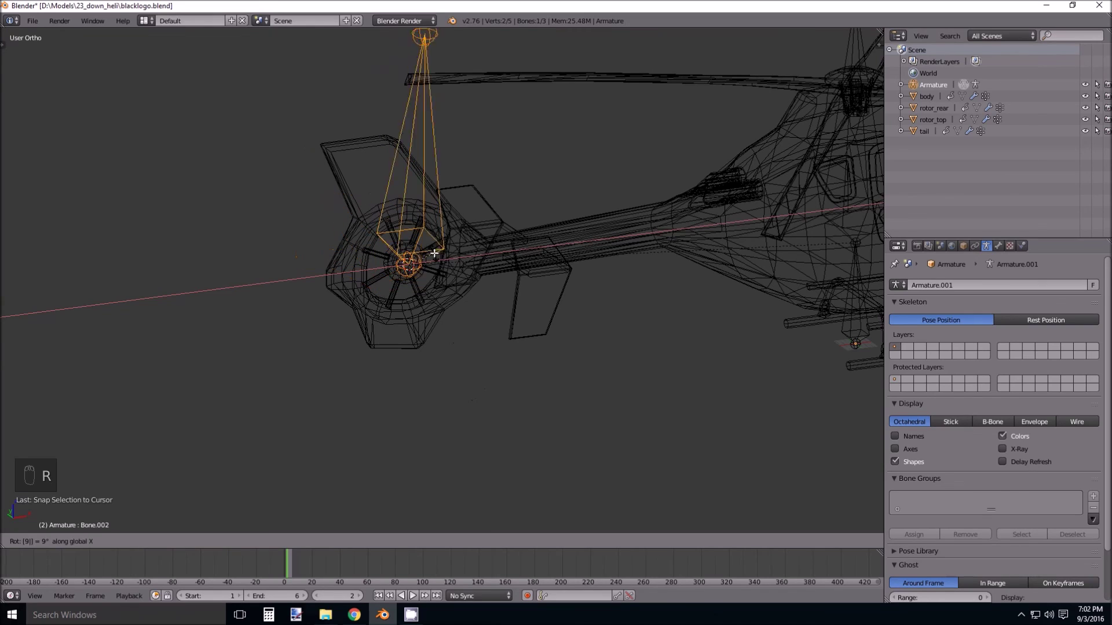
pyautogui.write('0')
pyautogui.press('Return')
# Examine the top rotor hub and the bone placement up close from above.
pyautogui.moveTo(390, 336); pyautogui.dragTo(532, 316, button='middle')
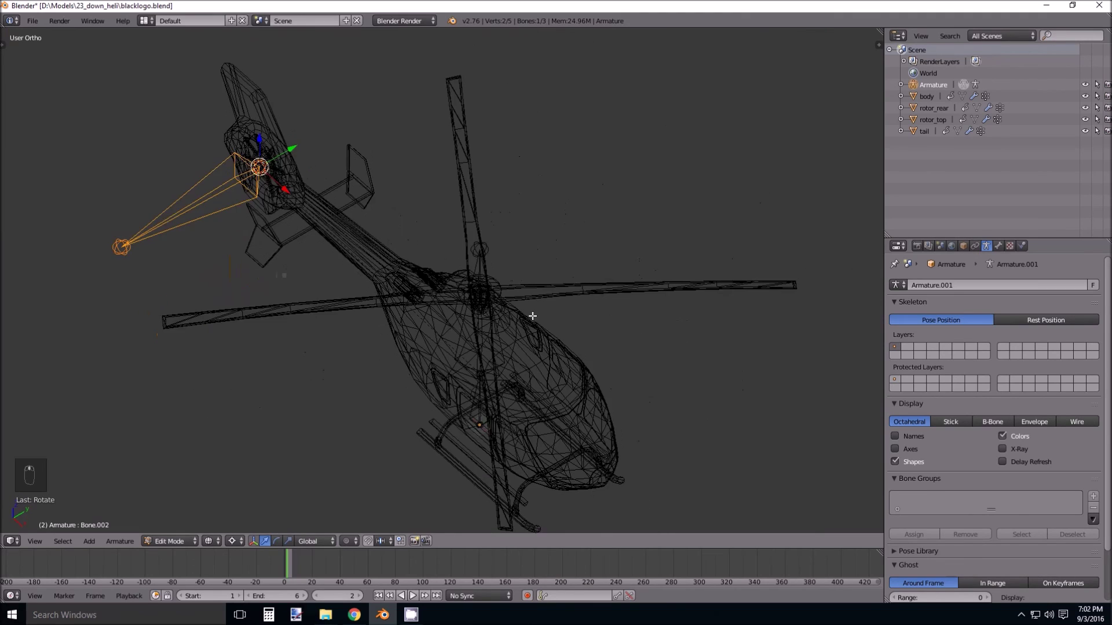
pyautogui.scroll(5, 478, 314)
pyautogui.press('KP_7')
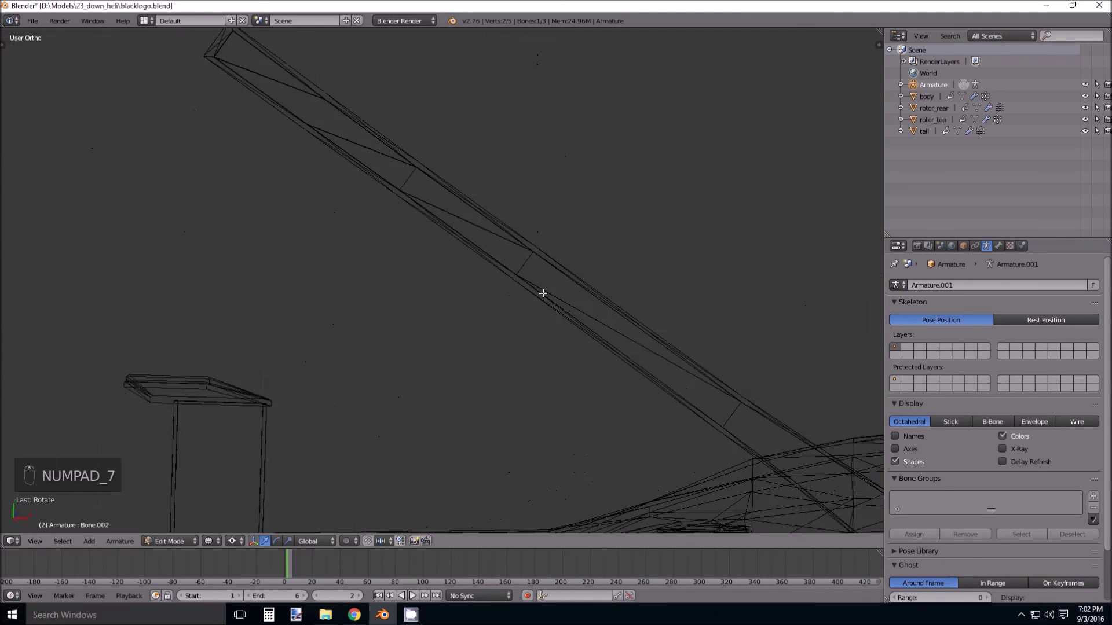
pyautogui.scroll(-6, 608, 325)
pyautogui.scroll(5, 576, 344)
pyautogui.keyDown('shift'); pyautogui.moveTo(689, 370); pyautogui.dragTo(492, 263, button='middle'); pyautogui.keyUp('shift')
pyautogui.scroll(6, 498, 264)
pyautogui.keyDown('shift'); pyautogui.moveTo(821, 194); pyautogui.dragTo(519, 200, button='middle'); pyautogui.keyUp('shift')
pyautogui.scroll(1, 520, 200)
pyautogui.scroll(6, 521, 201)
pyautogui.keyDown('shift'); pyautogui.moveTo(617, 192); pyautogui.dragTo(488, 402, button='middle'); pyautogui.keyUp('shift')
pyautogui.scroll(-8, 486, 261)
pyautogui.scroll(-3, 460, 286)
pyautogui.scroll(5, 457, 288)
pyautogui.moveTo(484, 334); pyautogui.dragTo(465, 297, button='middle')
pyautogui.scroll(-5, 465, 297)
pyautogui.scroll(-6, 464, 296)
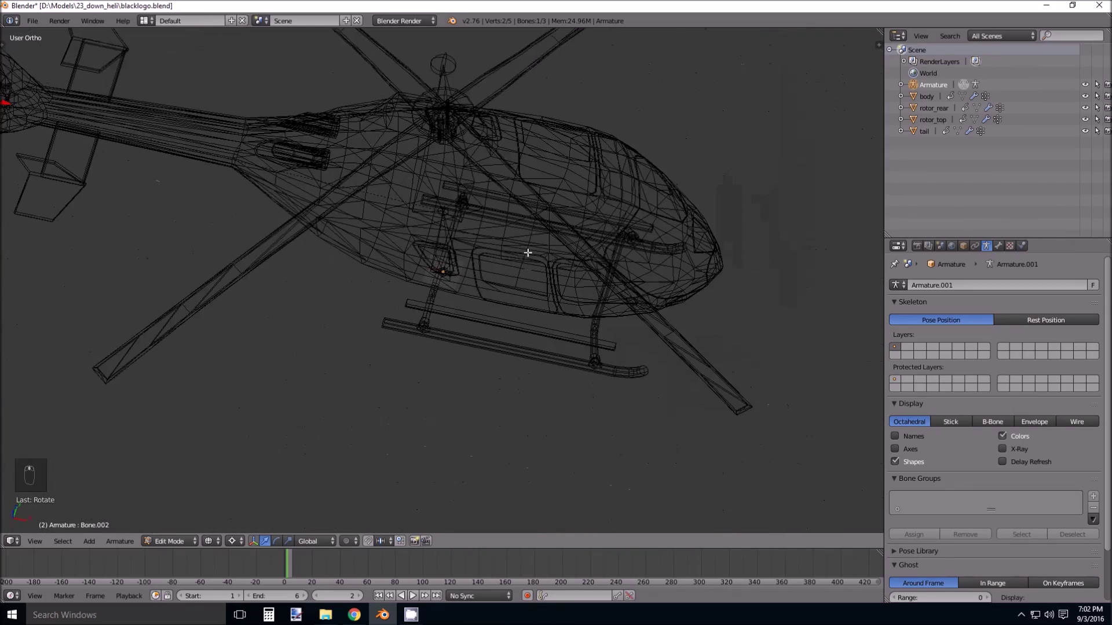
# Snap the 3D cursor to the centre vertex of the top rotor hub in the rotor_top mesh.
pyautogui.press('Tab')
pyautogui.rightClick(496, 203)
pyautogui.scroll(6, 468, 310)
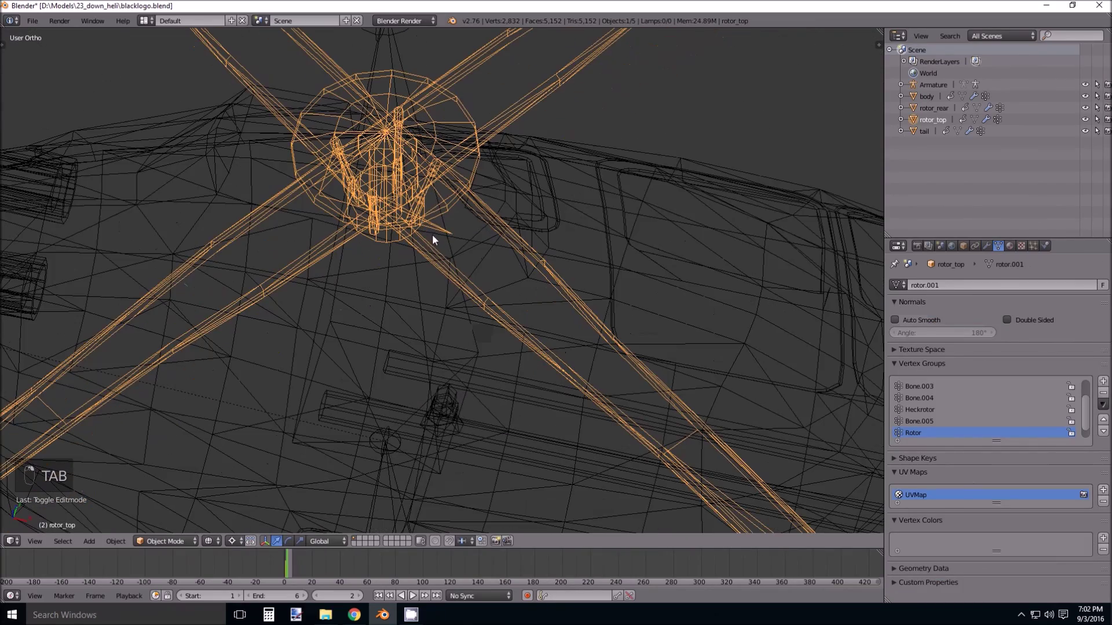
pyautogui.moveTo(397, 284); pyautogui.dragTo(428, 317, button='middle')
pyautogui.press('Tab')
pyautogui.scroll(6, 460, 339)
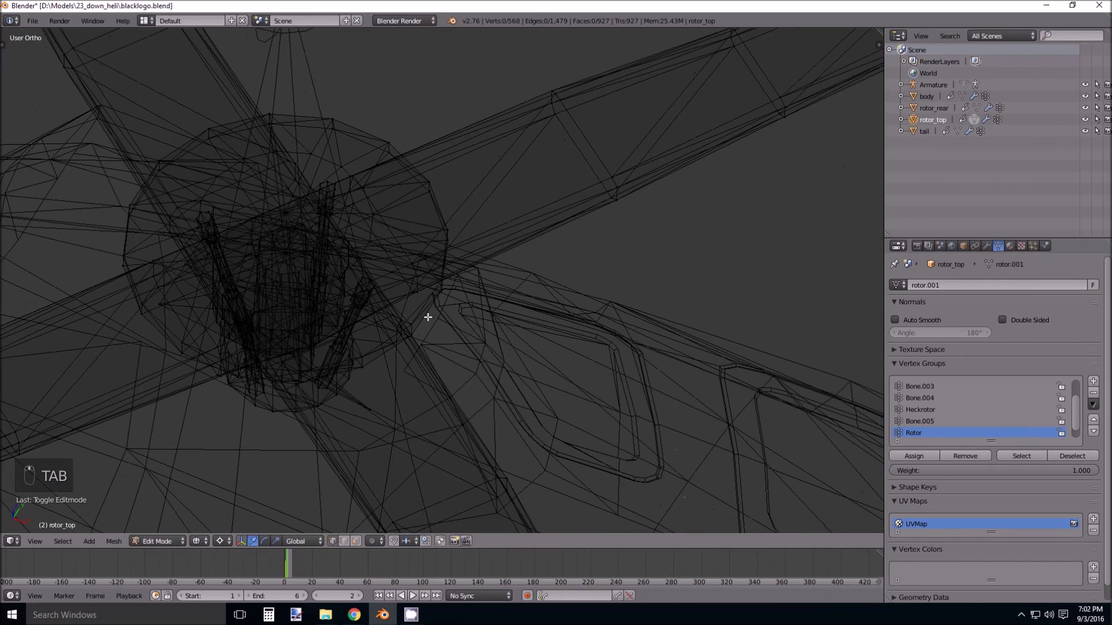
pyautogui.rightClick(288, 214)
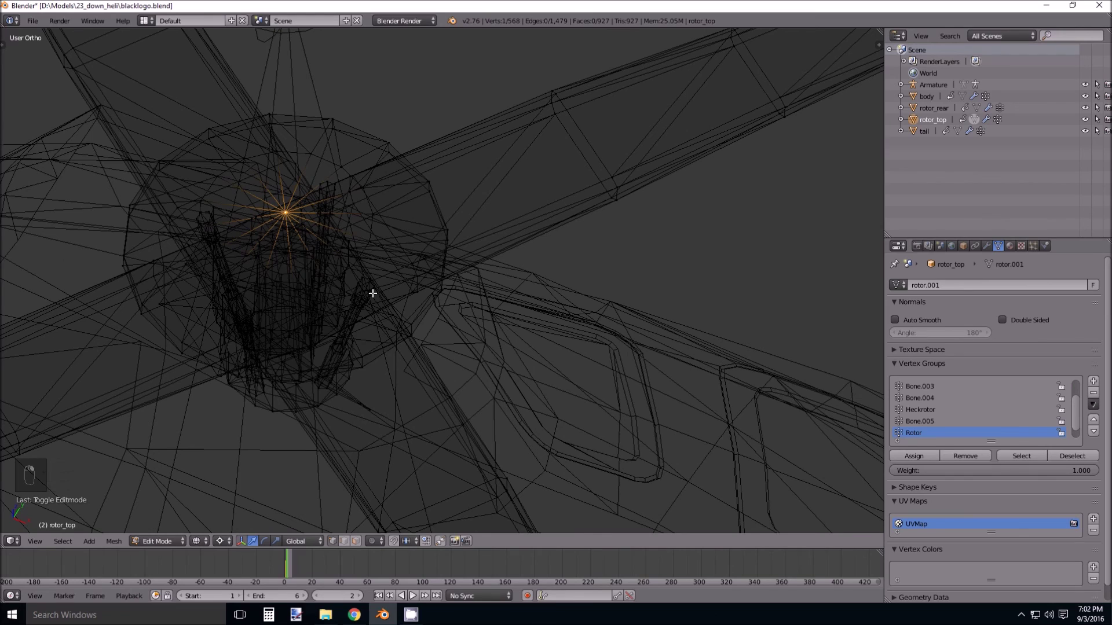
pyautogui.hotkey('shift', 's')
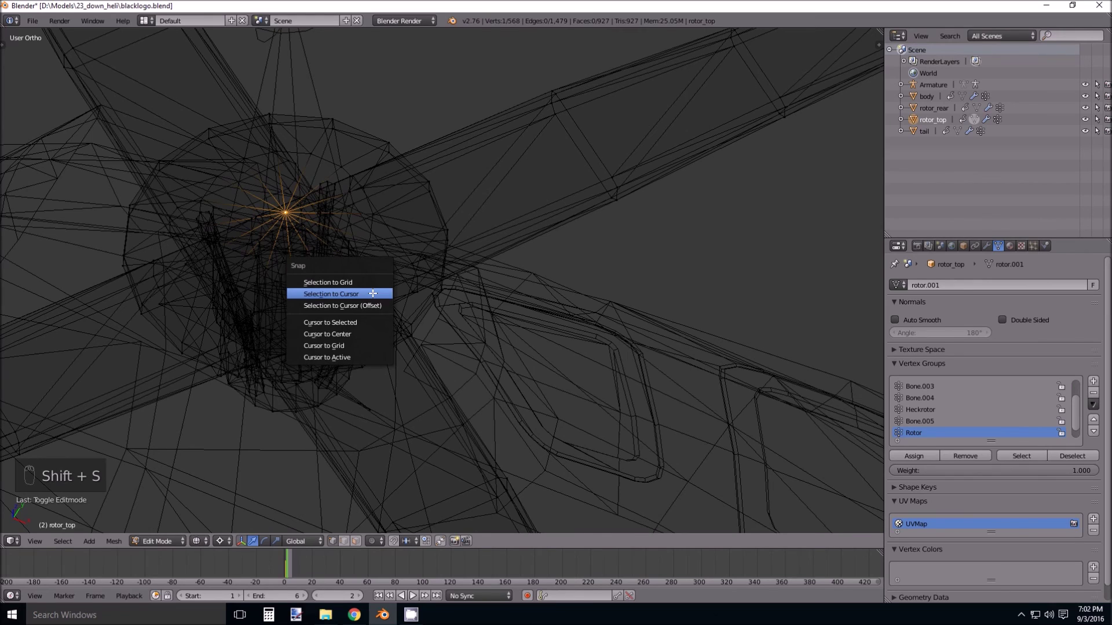
pyautogui.click(365, 322)
pyautogui.scroll(-4, 367, 322)
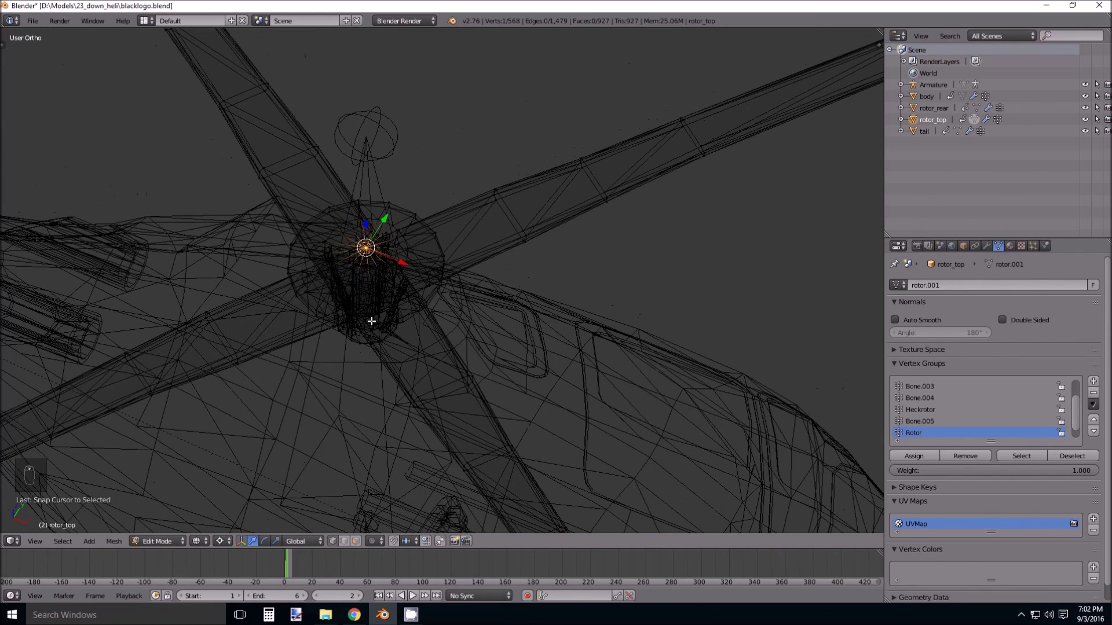
# Return to editing the armature and snap the top rotor bone to the 3D cursor at the top rotor hub.
pyautogui.press('Tab')
pyautogui.rightClick(380, 187)
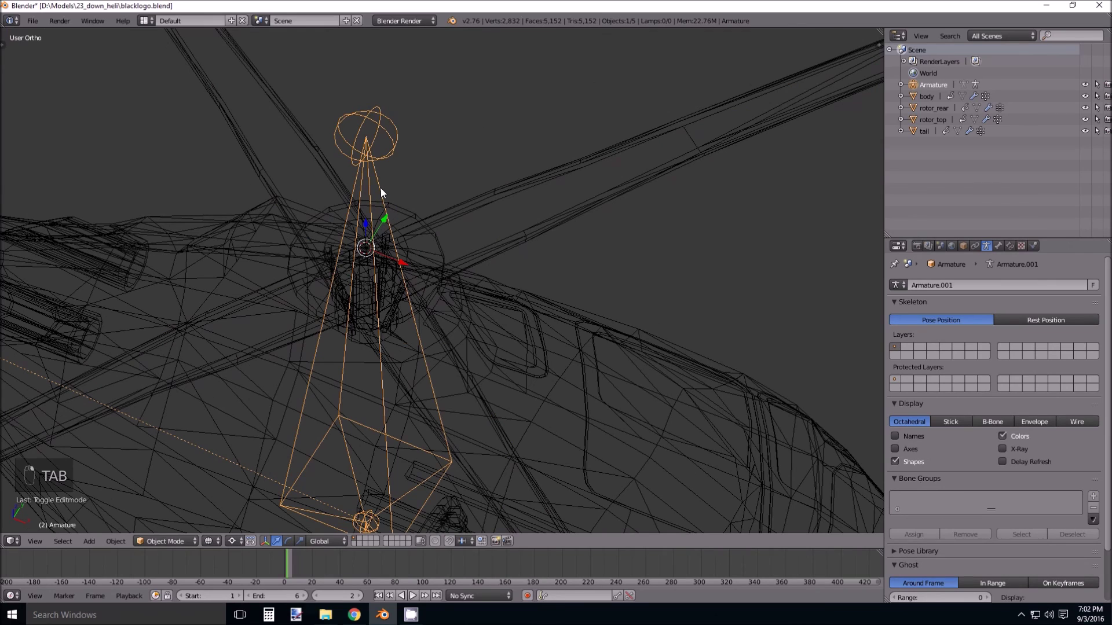
pyautogui.press('Tab')
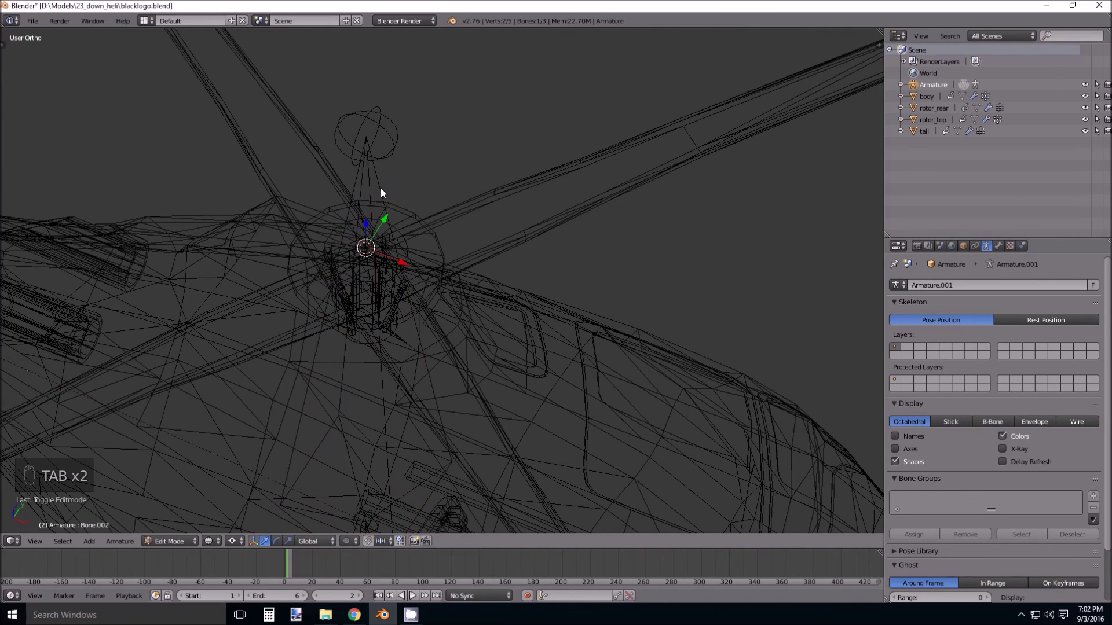
pyautogui.hotkey('shift', 's')
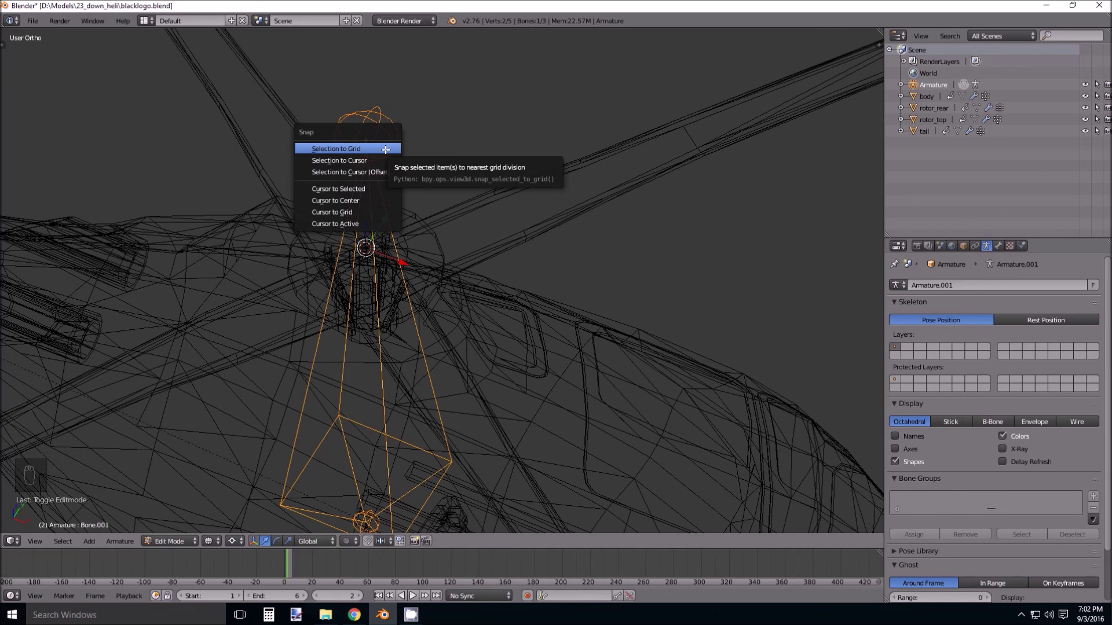
pyautogui.click(387, 160)
# Examine the placement of the body, top rotor and rear rotor bones by selecting them one after another.
pyautogui.scroll(-6, 423, 336)
pyautogui.moveTo(434, 381); pyautogui.dragTo(441, 301, button='middle')
pyautogui.rightClick(443, 323)
pyautogui.scroll(-1, 443, 322)
pyautogui.scroll(1, 462, 305)
pyautogui.rightClick(462, 243)
pyautogui.scroll(-3, 520, 275)
pyautogui.moveTo(520, 276); pyautogui.dragTo(481, 222, button='middle')
pyautogui.rightClick(446, 109)
pyautogui.moveTo(405, 203); pyautogui.dragTo(134, 243, button='middle')
pyautogui.rightClick(133, 242)
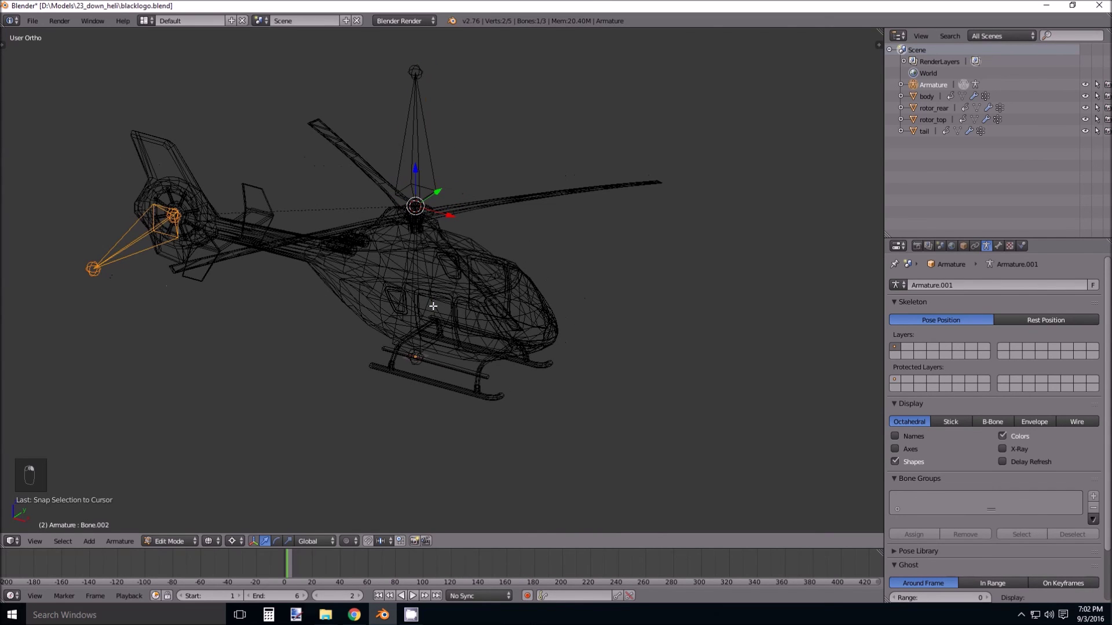
# Rename the central bone running up through the fuselage as body.
pyautogui.rightClick(428, 310)
pyautogui.click(998, 246)
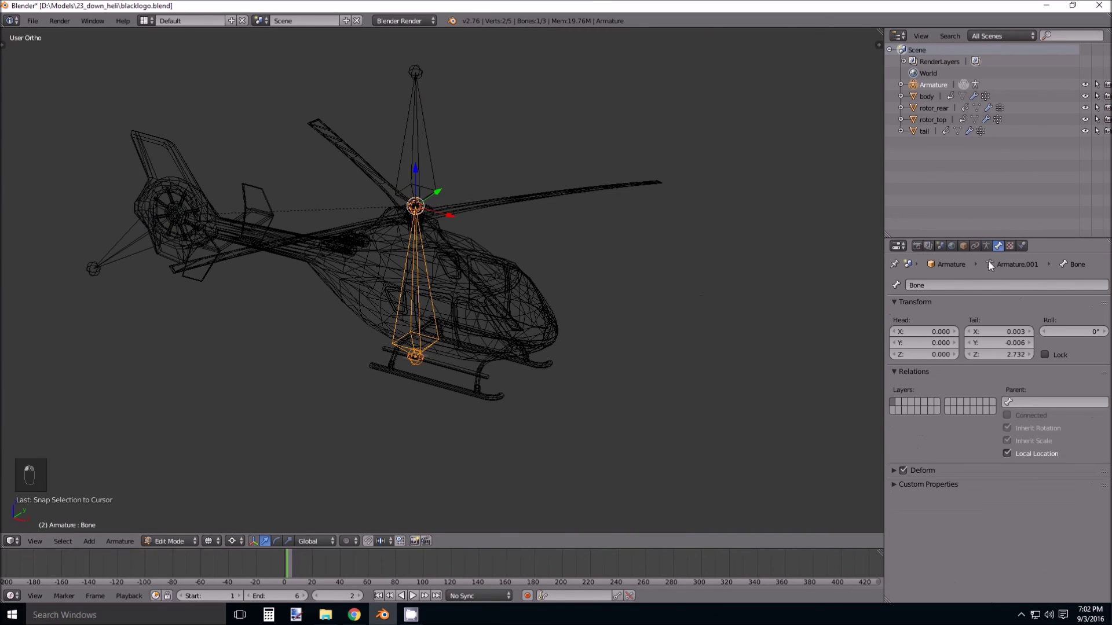
pyautogui.click(946, 283)
pyautogui.write('body')
pyautogui.press('Return')
# Rename the bone above the top rotor hub as rotor_top.
pyautogui.rightClick(435, 165)
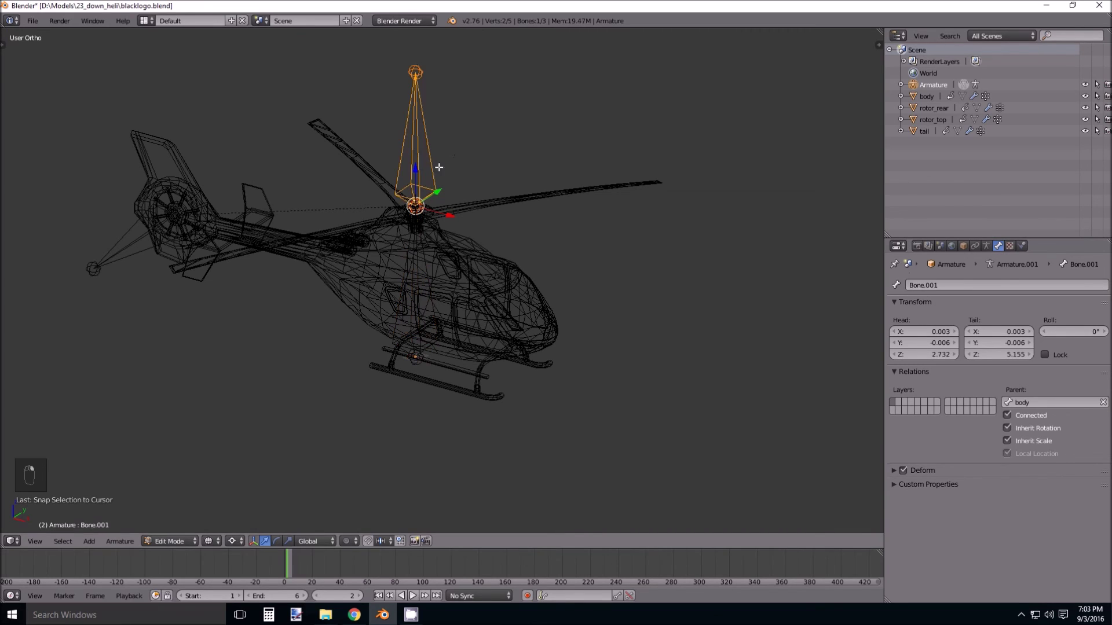
pyautogui.click(986, 287)
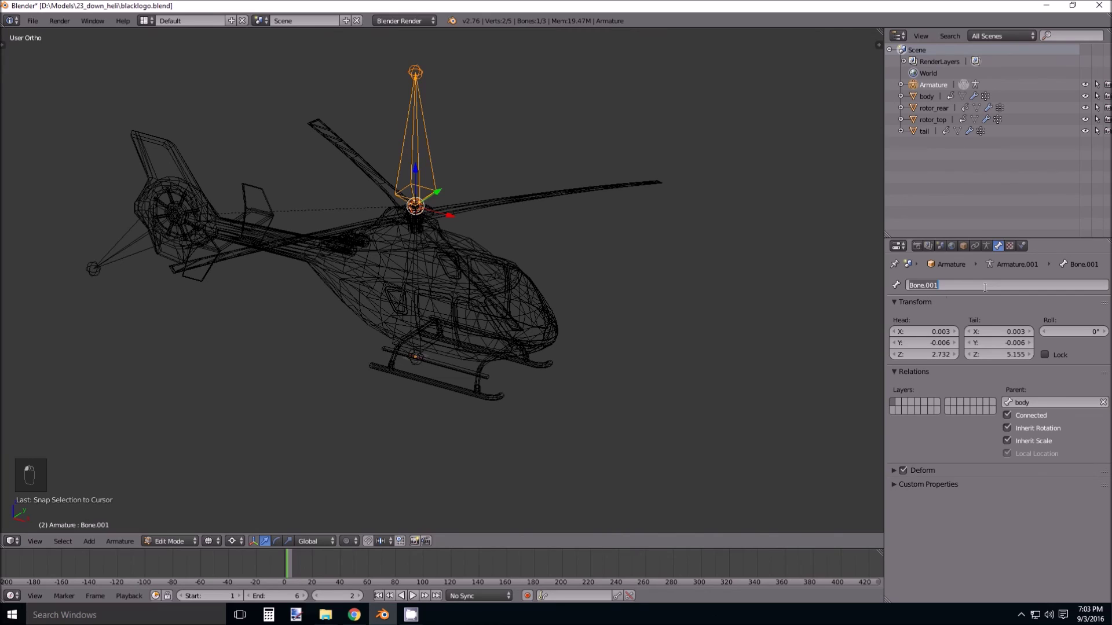
pyautogui.write('rotor_top')
pyautogui.press('Return')
# Rename the bone at the rear rotor hub as rotor_rear.
pyautogui.rightClick(131, 242)
pyautogui.click(953, 284)
pyautogui.write('roto')
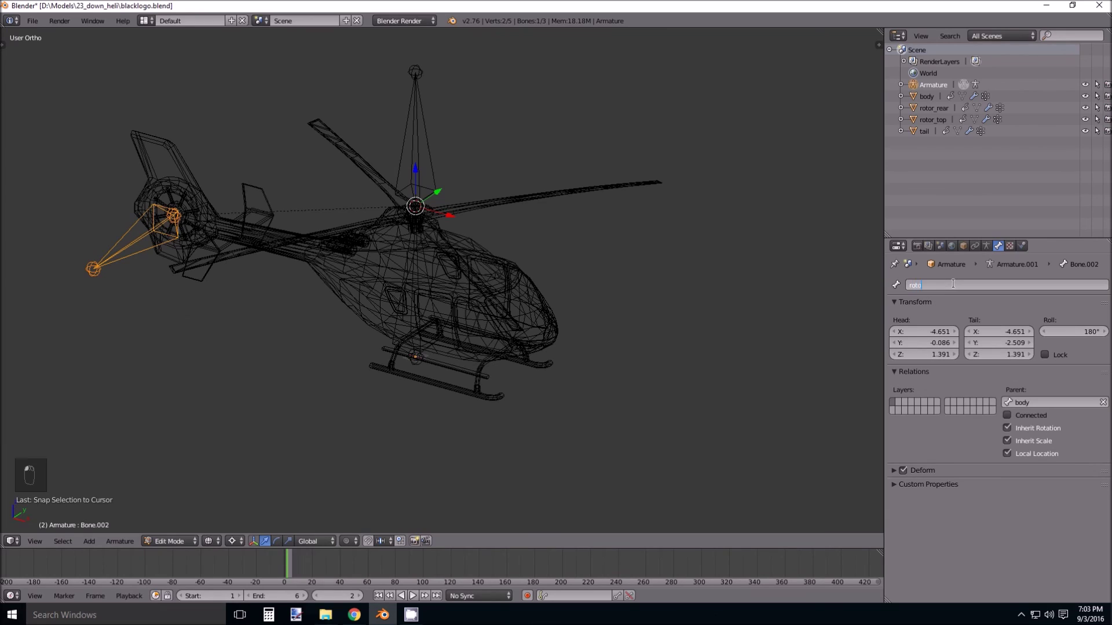
pyautogui.write('r_rear')
pyautogui.press('Return')
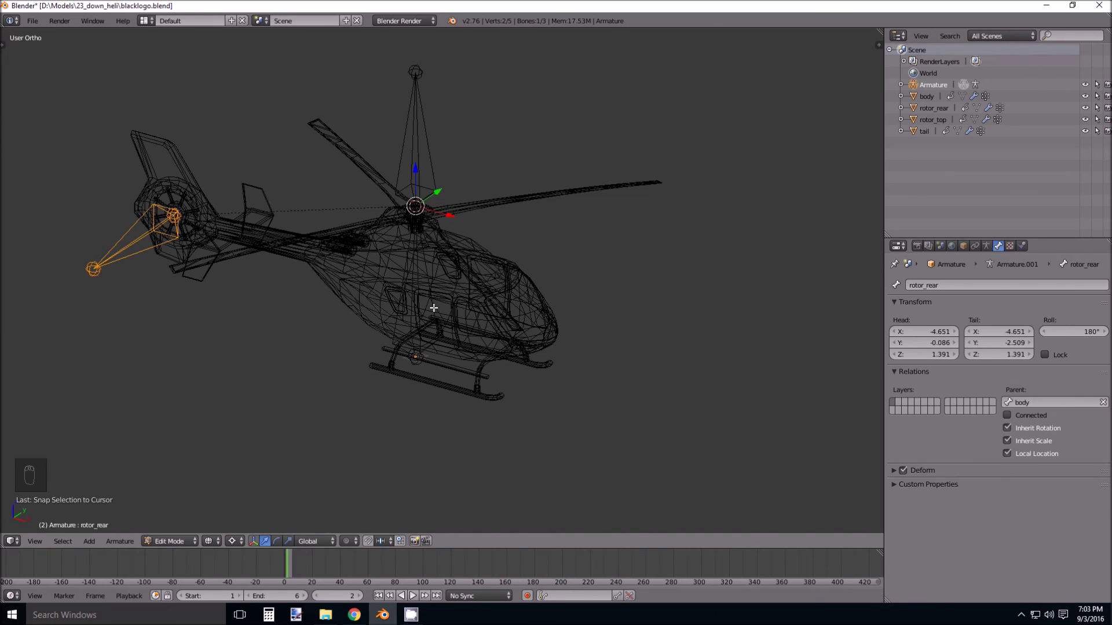
# Leave armature editing and parent the body, top rotor, tail and rear rotor meshes to the armature.
pyautogui.press('Tab')
pyautogui.rightClick(454, 298)
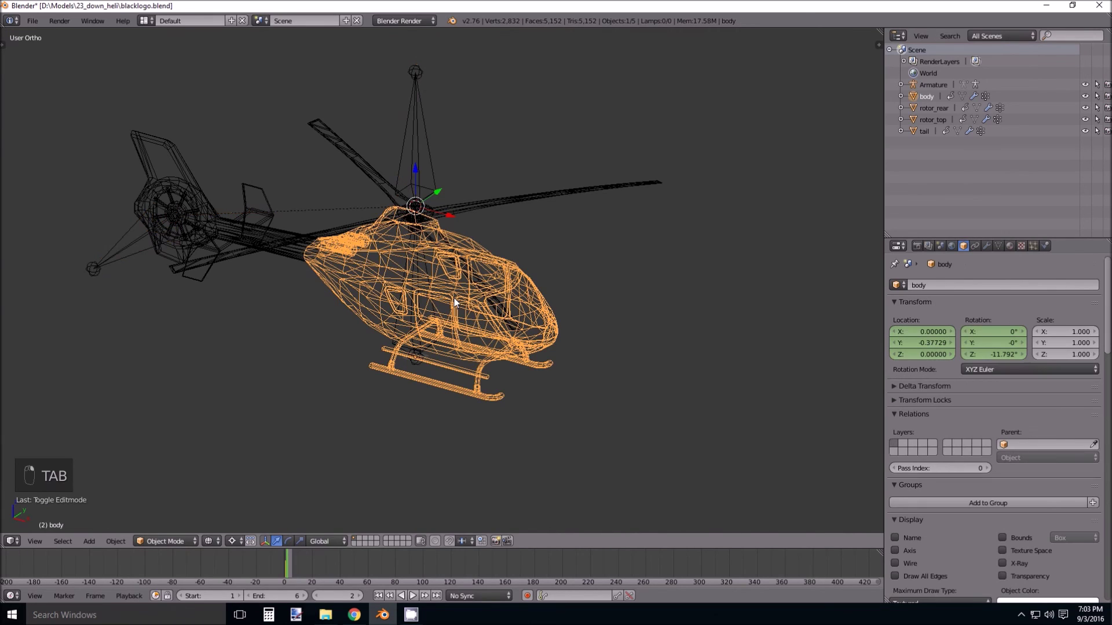
pyautogui.keyDown('shift'); pyautogui.rightClick(467, 206); pyautogui.keyUp('shift')
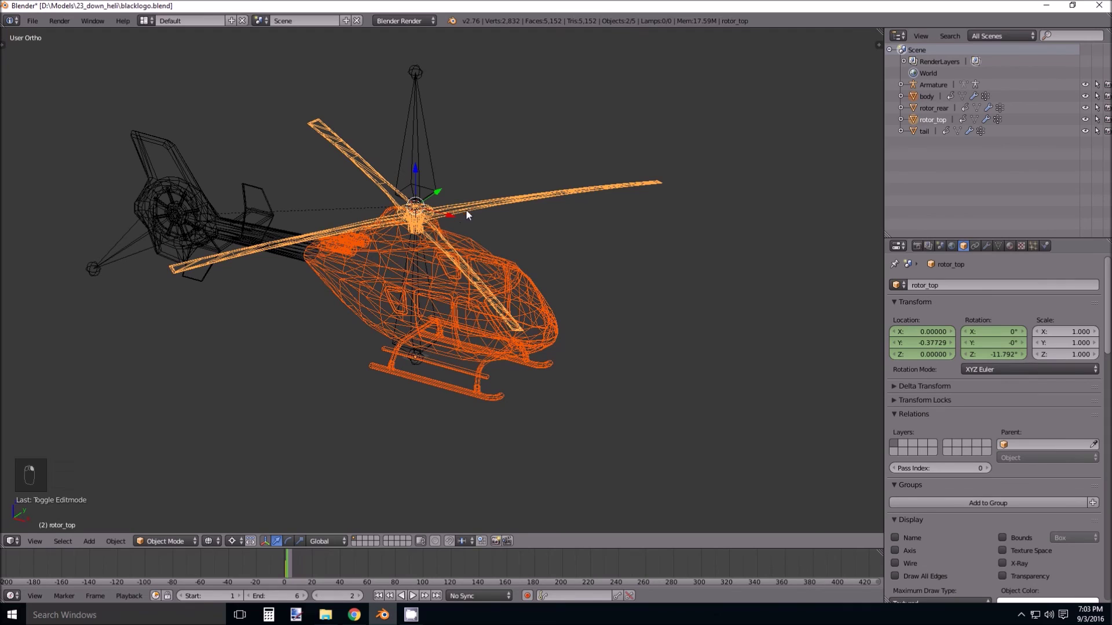
pyautogui.keyDown('shift'); pyautogui.rightClick(246, 226); pyautogui.keyUp('shift')
pyautogui.keyDown('shift'); pyautogui.rightClick(172, 202); pyautogui.keyUp('shift')
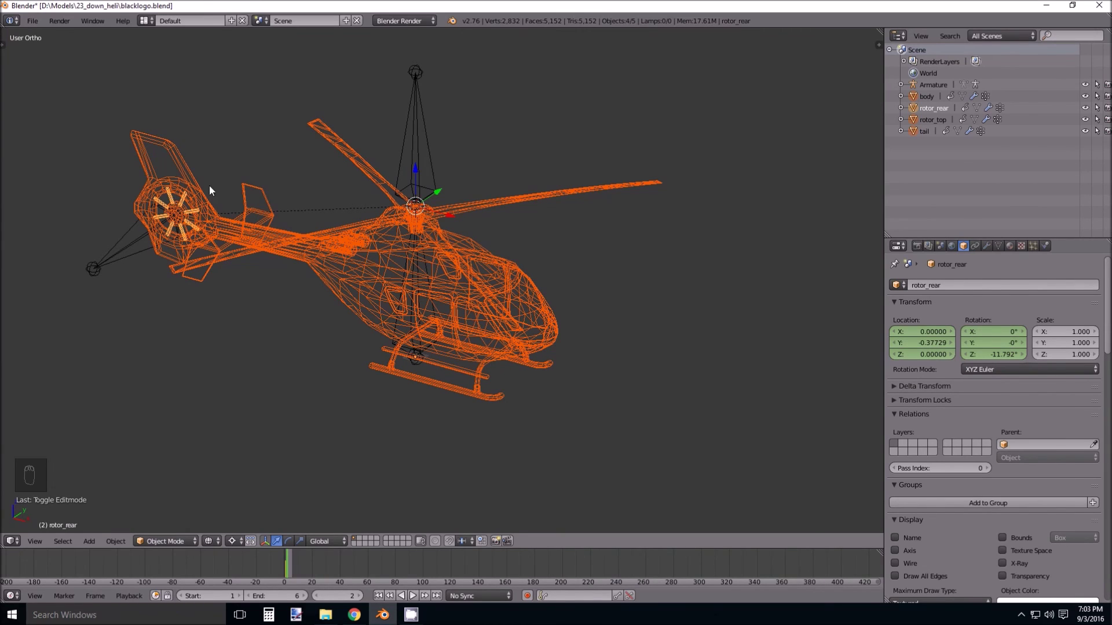
pyautogui.keyDown('shift'); pyautogui.rightClick(431, 156); pyautogui.keyUp('shift')
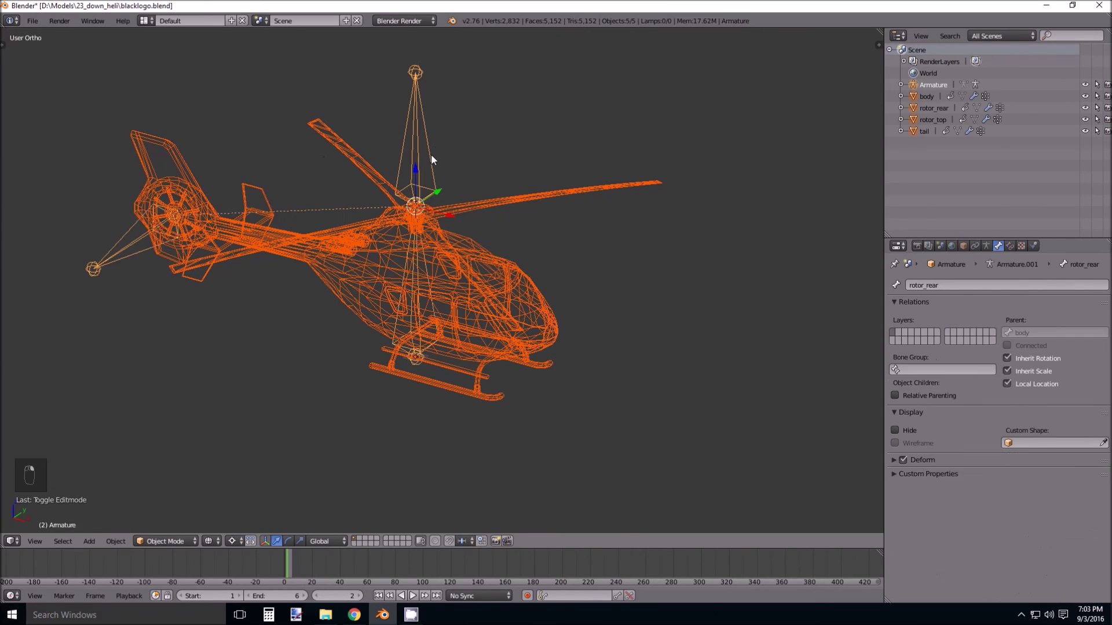
pyautogui.hotkey('ctrl', 'p')
pyautogui.click(473, 151)
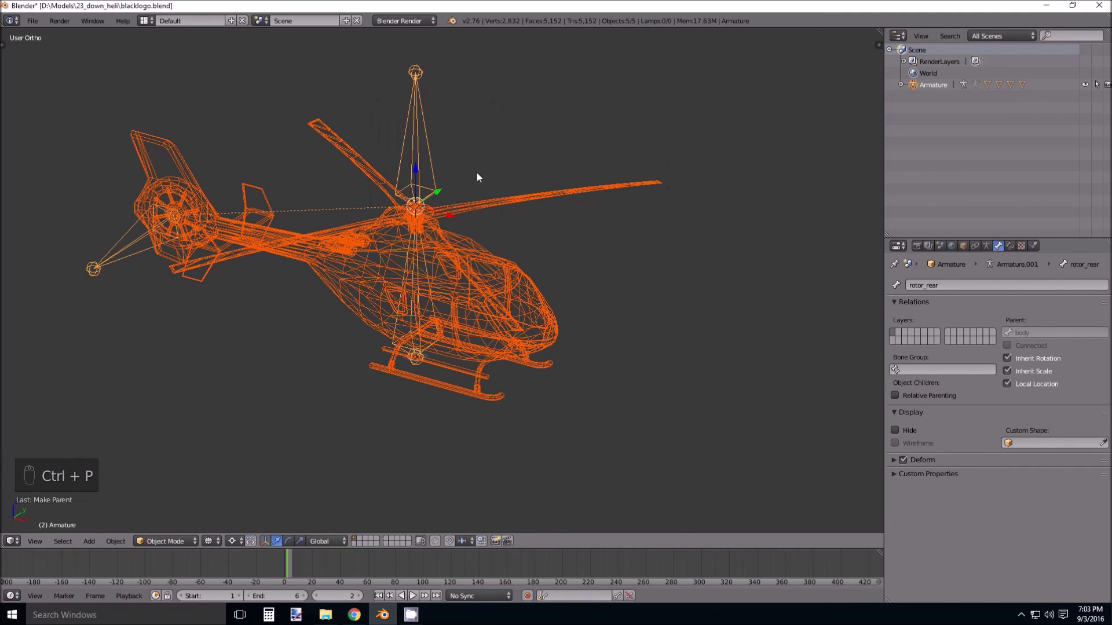
# Remove all existing vertex groups from the rotor_top mesh.
pyautogui.rightClick(484, 201)
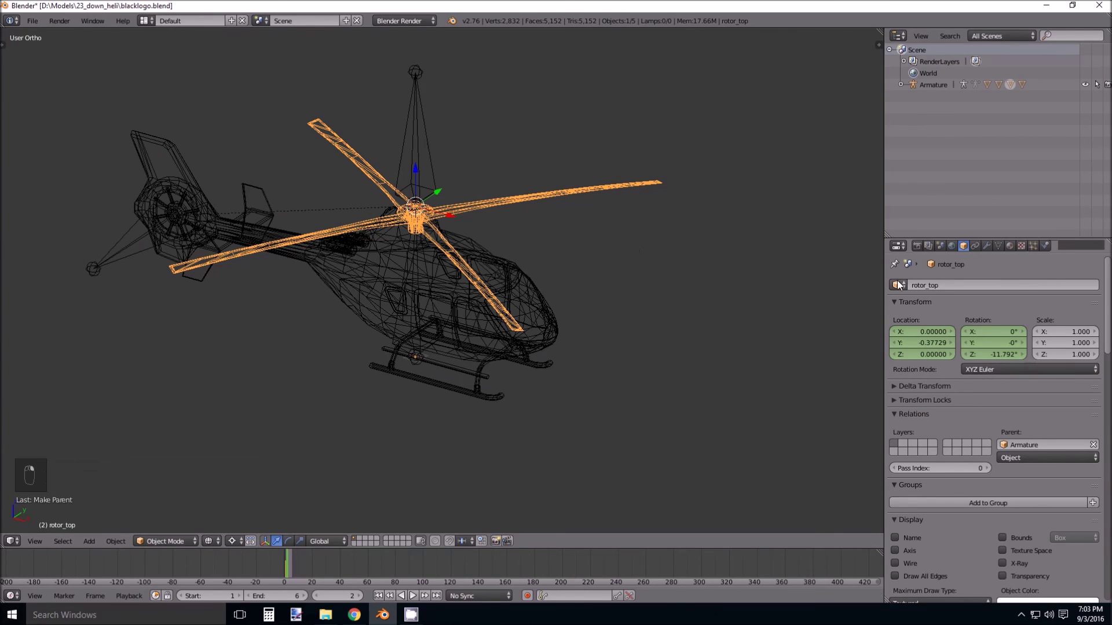
pyautogui.click(1000, 246)
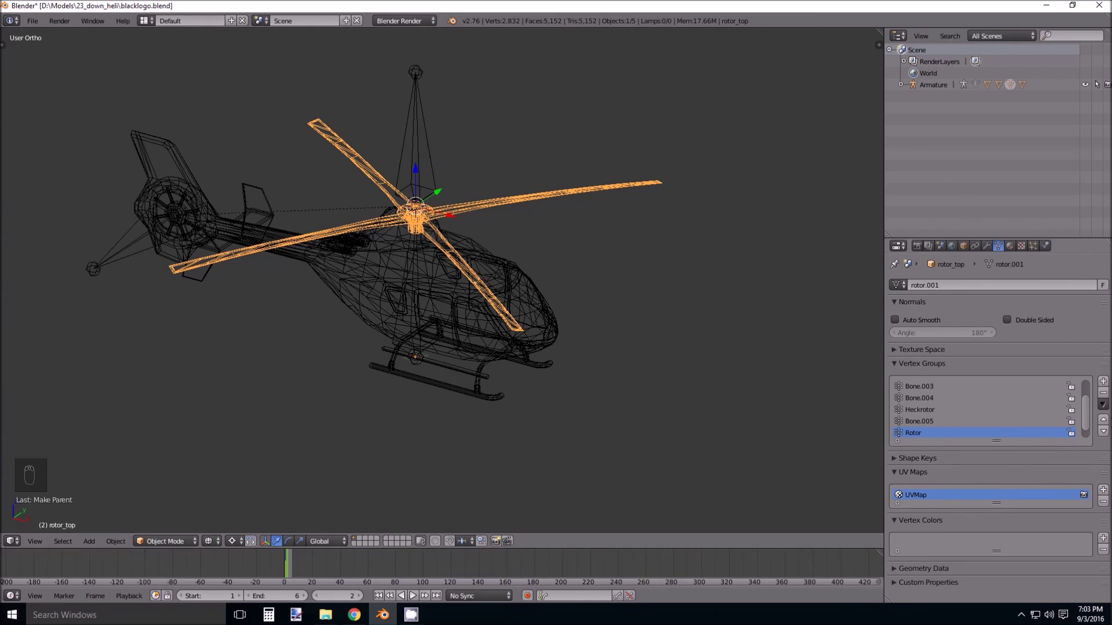
pyautogui.scroll(2, 999, 399)
pyautogui.click(957, 386)
pyautogui.click(1103, 394)
pyautogui.click(1103, 393)
pyautogui.click(1103, 394)
pyautogui.click(1104, 394)
pyautogui.click(1103, 394)
pyautogui.click(1104, 393)
pyautogui.click(1103, 394)
pyautogui.click(1103, 394)
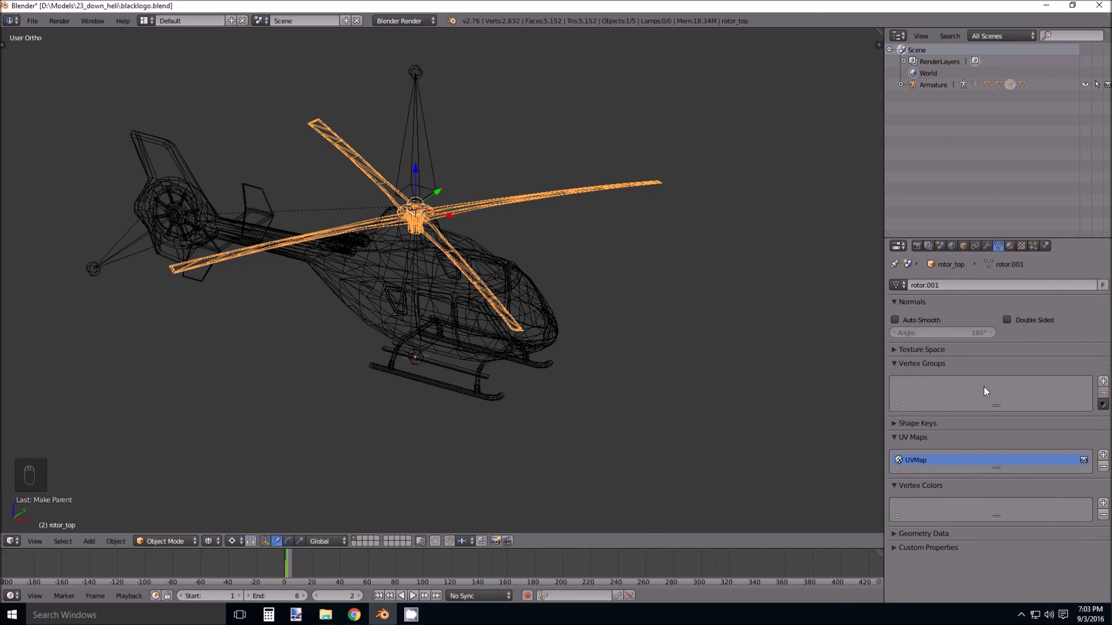
pyautogui.rightClick(431, 151)
pyautogui.scroll(2, 432, 151)
pyautogui.scroll(-2, 433, 150)
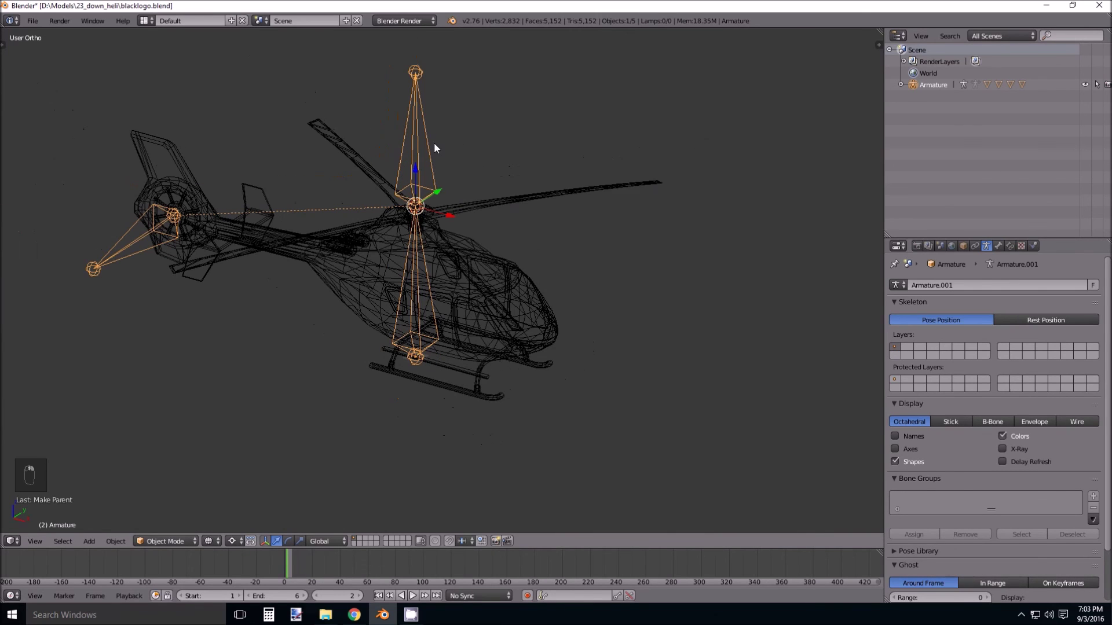
pyautogui.rightClick(475, 206)
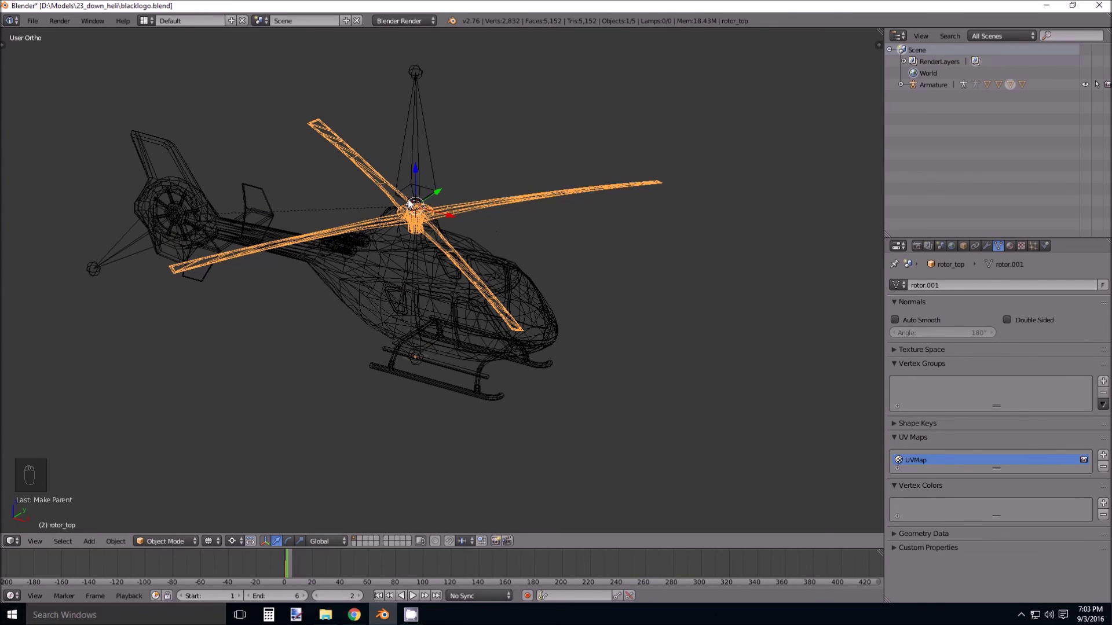
pyautogui.rightClick(427, 148)
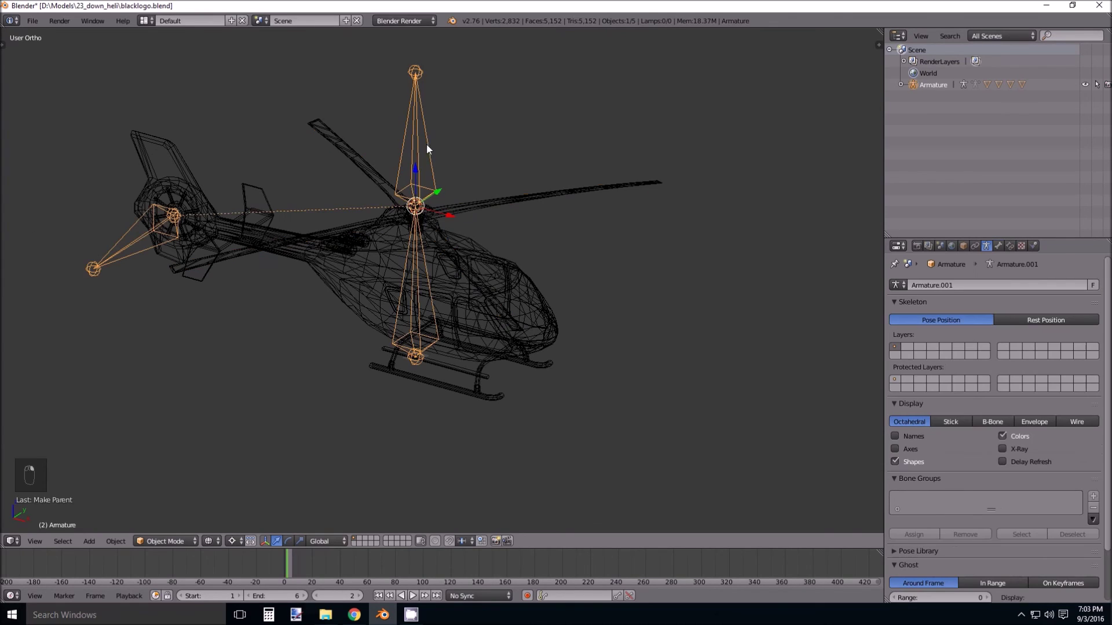
# Add a vertex group named rotor_top to the top rotor mesh and assign all its vertices to it.
pyautogui.rightClick(467, 210)
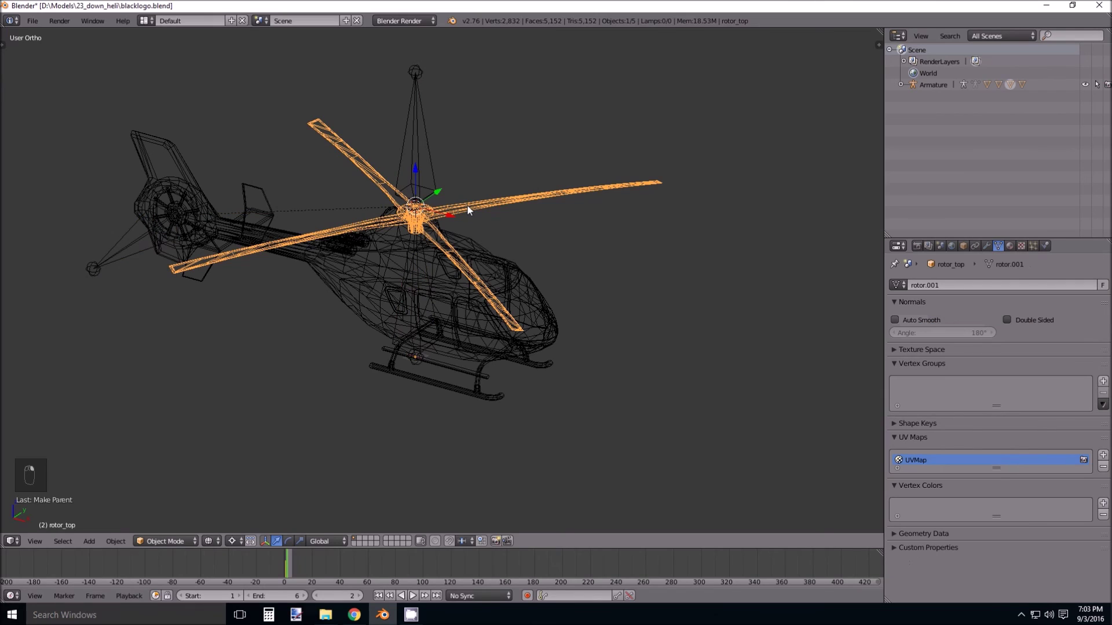
pyautogui.press('Tab')
pyautogui.press('a')
pyautogui.press('a')
pyautogui.press('a')
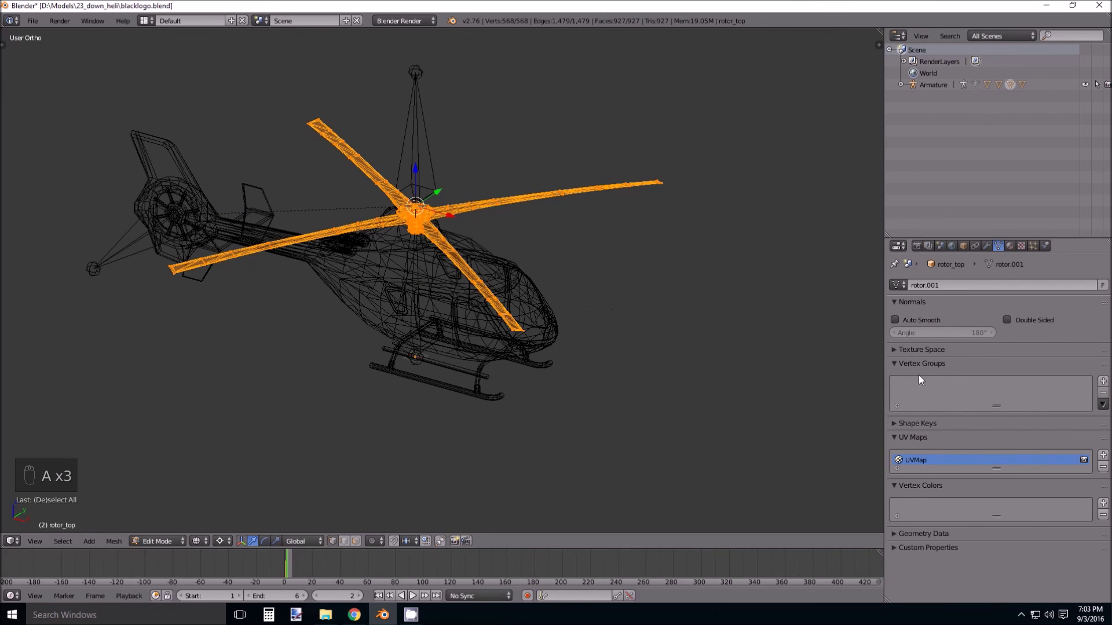
pyautogui.click(1104, 382)
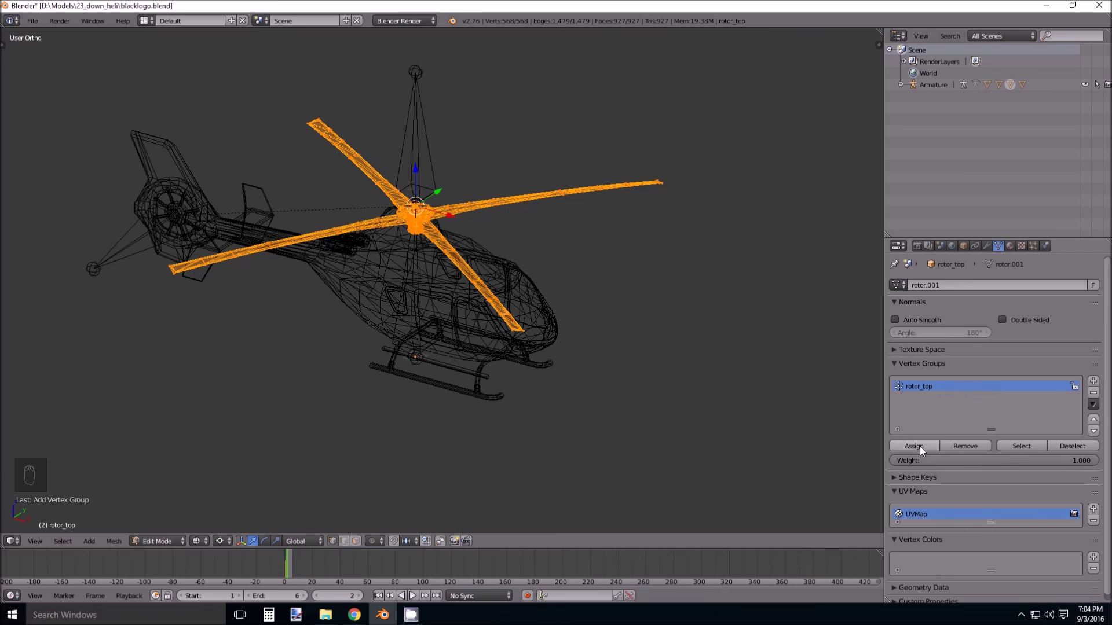
# Check the rotor_top vertex group by deselecting and reselecting its vertices.
pyautogui.click(1079, 447)
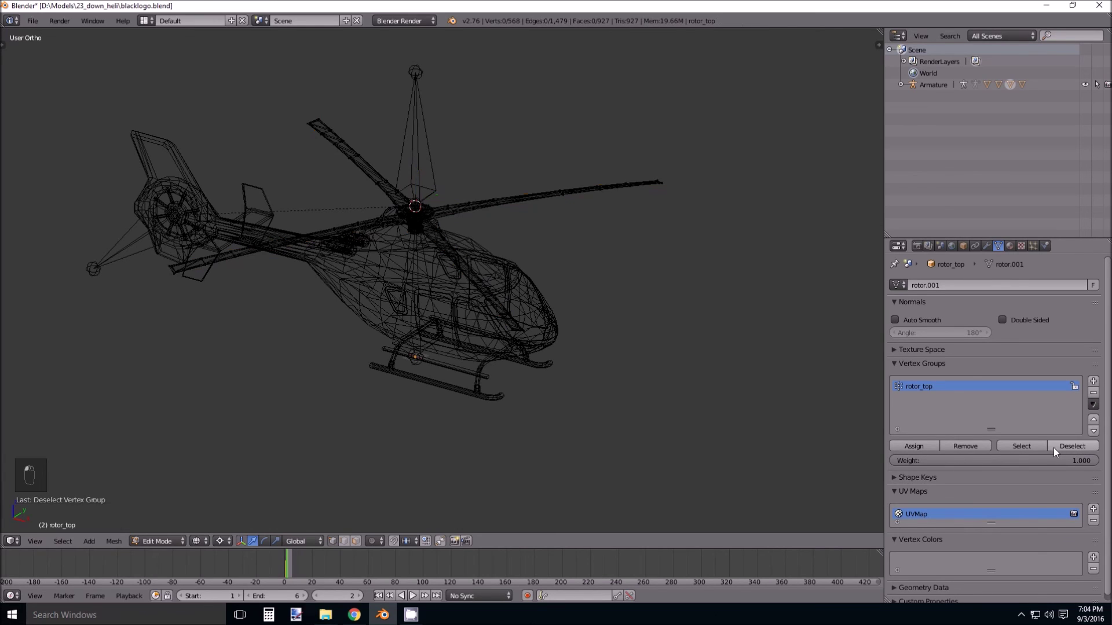
pyautogui.click(1040, 448)
pyautogui.click(1059, 448)
pyautogui.click(1039, 448)
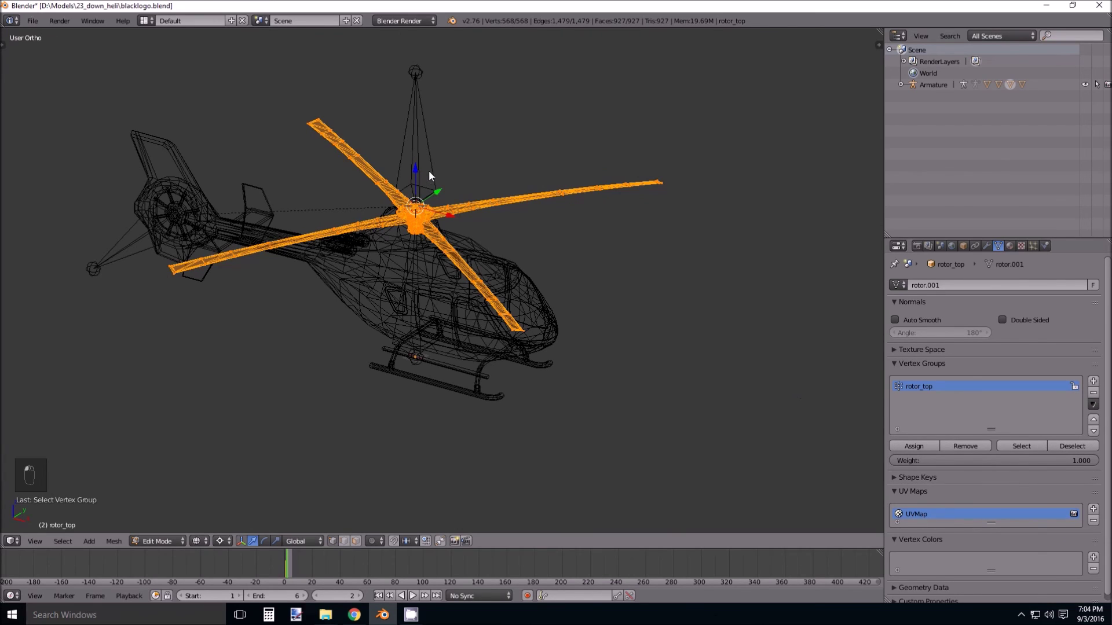
# Leave mesh editing and put the armature in Pose Mode.
pyautogui.press('Tab')
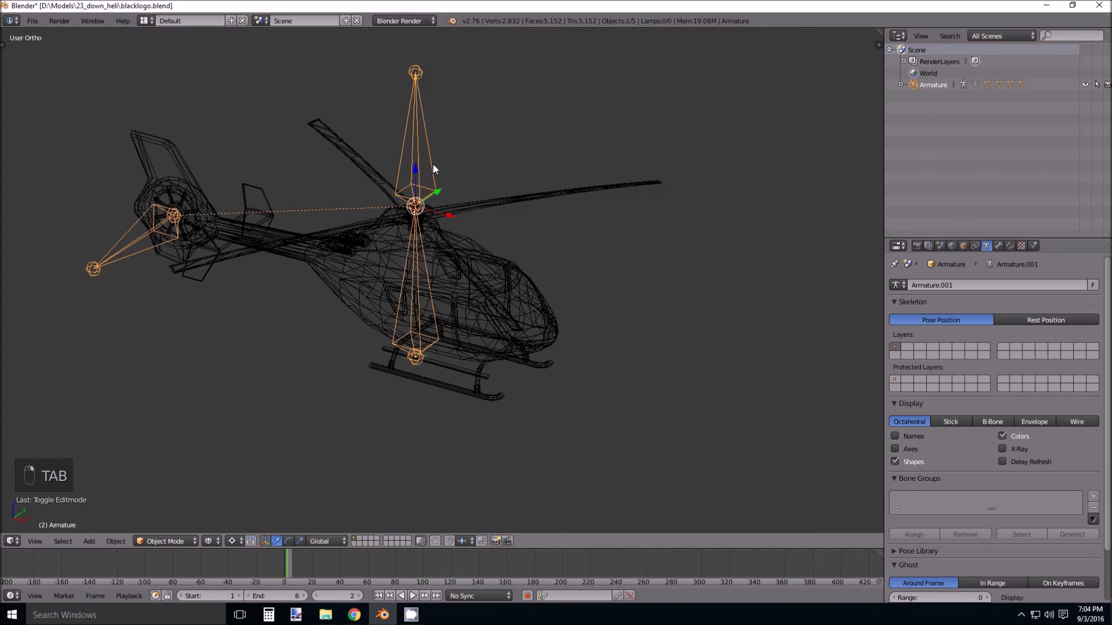
pyautogui.click(157, 541)
pyautogui.click(170, 502)
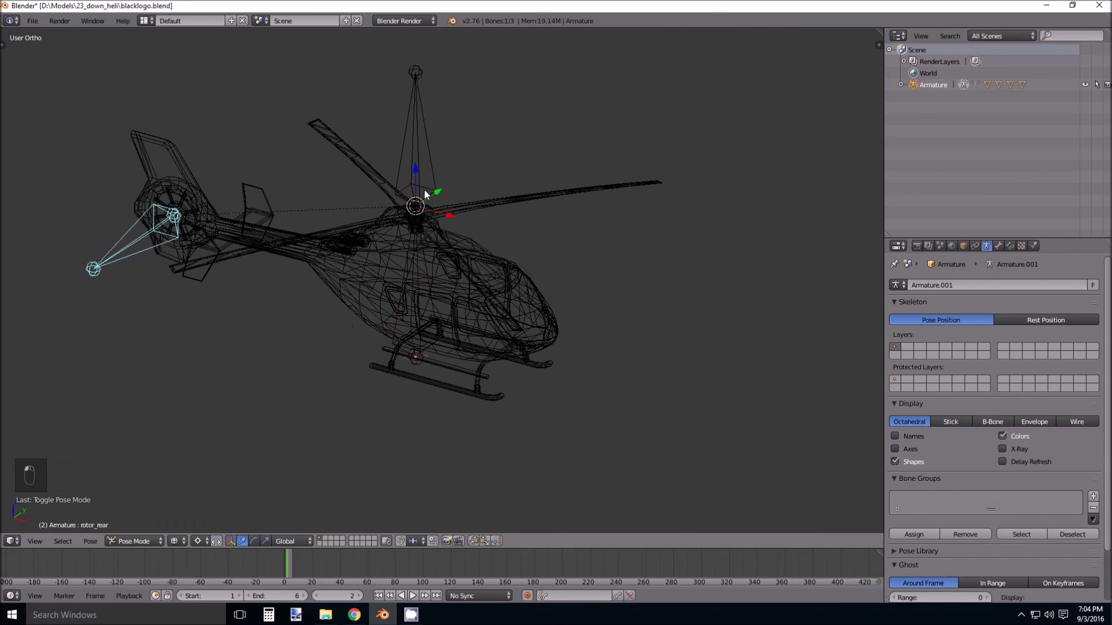
# Test-rotate the rotor_top bone freely and about the global Z axis, cancelling both rotations.
pyautogui.rightClick(433, 162)
pyautogui.press('r')
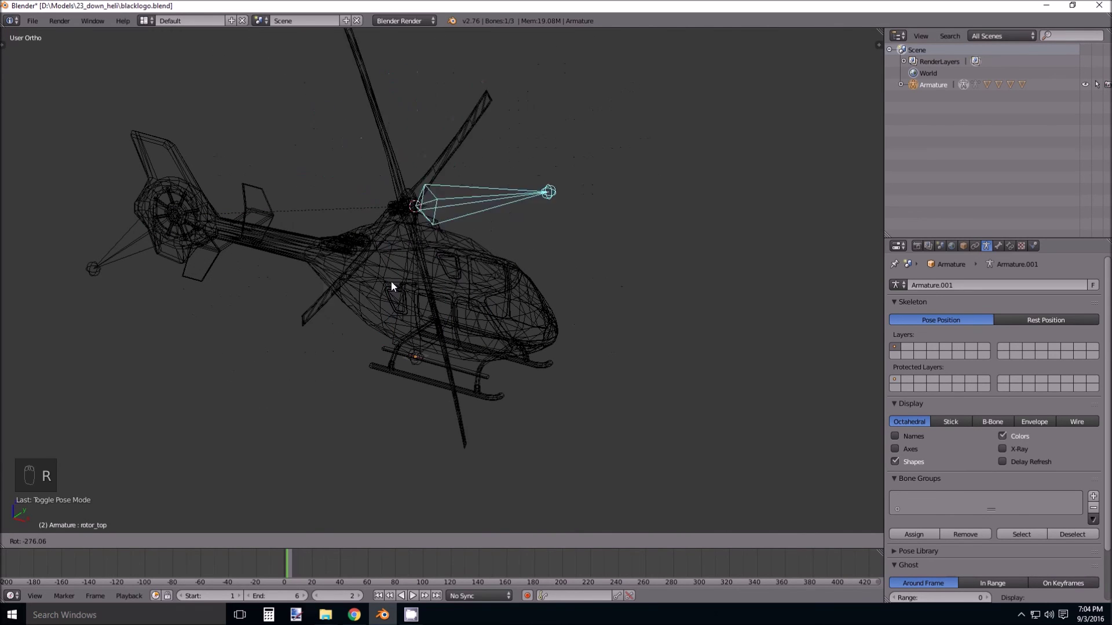
pyautogui.rightClick(485, 214)
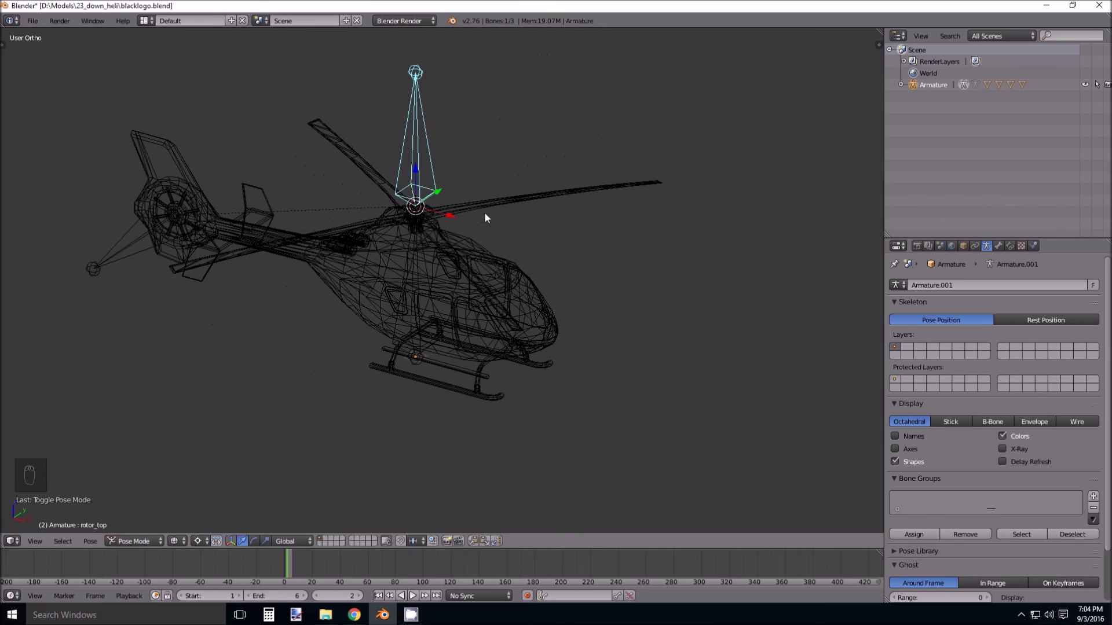
pyautogui.press('r')
pyautogui.press('z')
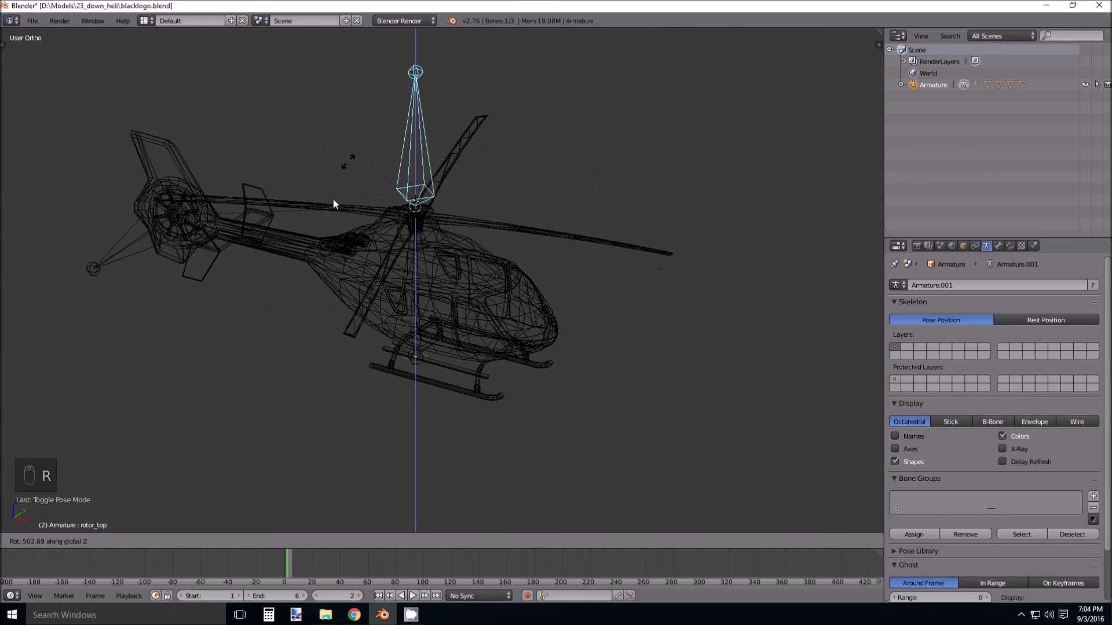
pyautogui.rightClick(523, 202)
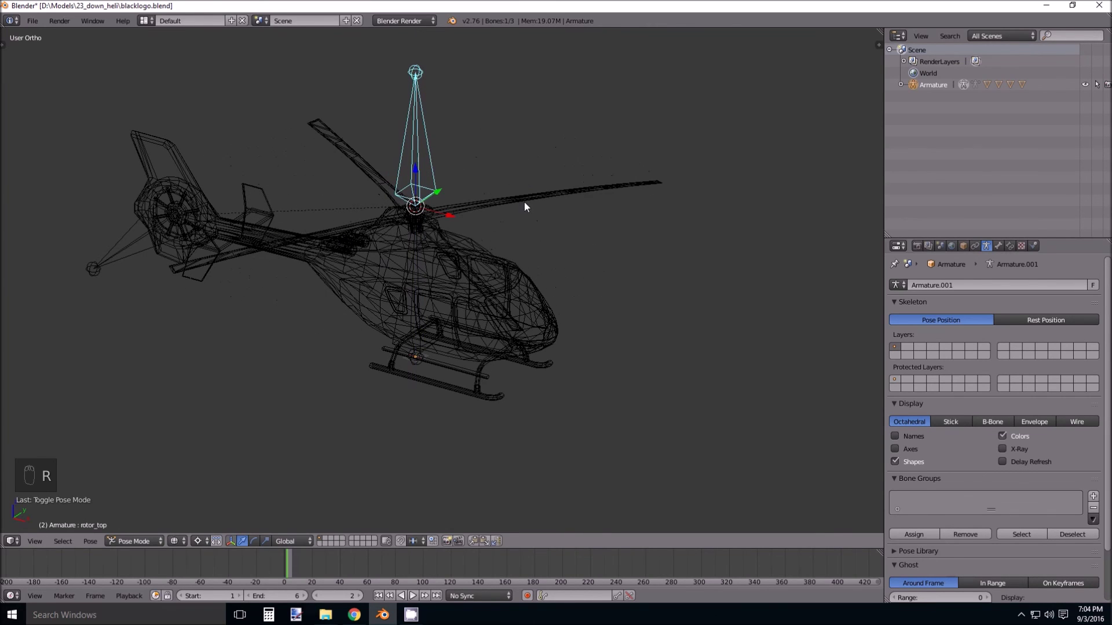
pyautogui.moveTo(462, 240); pyautogui.dragTo(426, 299, button='middle')
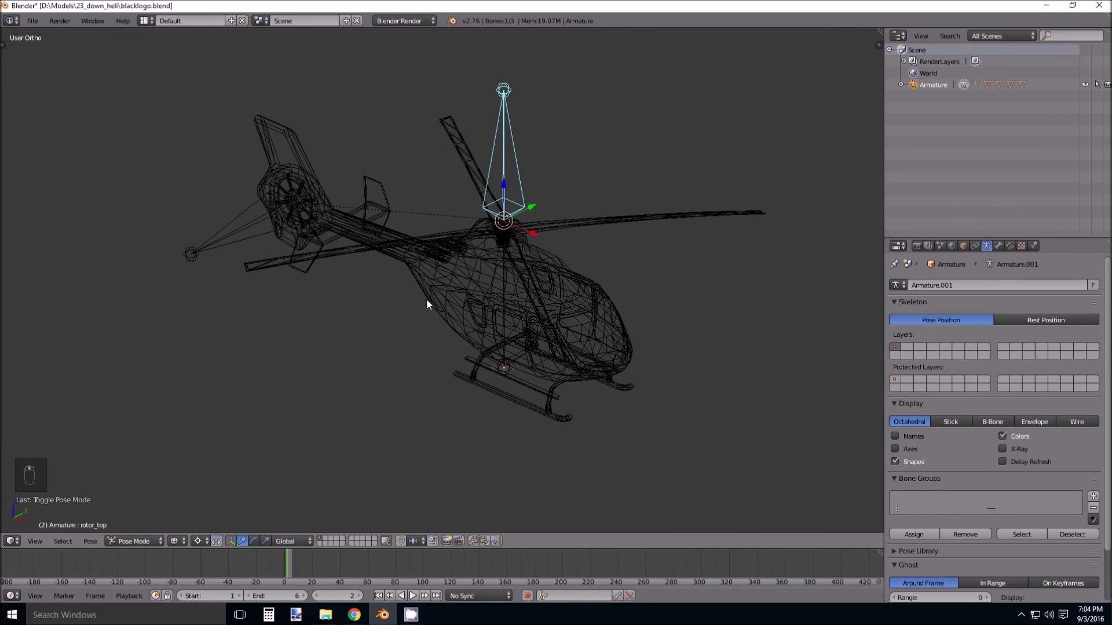
pyautogui.rightClick(261, 218)
pyautogui.keyDown('shift'); pyautogui.moveTo(340, 259); pyautogui.dragTo(346, 325, button='middle'); pyautogui.keyUp('shift')
pyautogui.scroll(6, 296, 278)
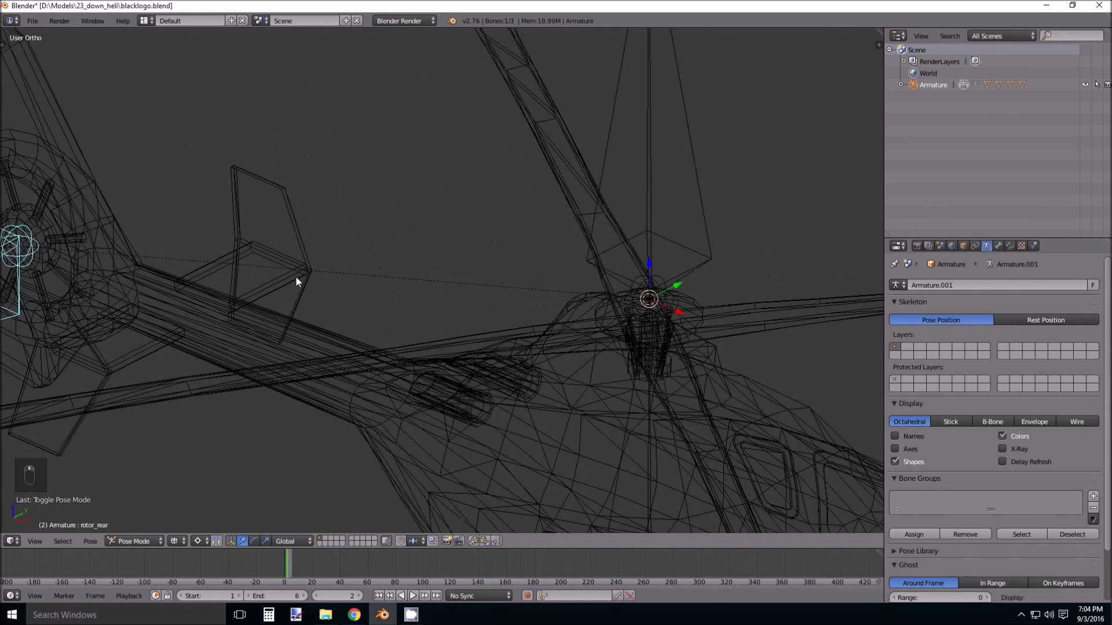
pyautogui.scroll(-3, 295, 281)
pyautogui.press('Tab')
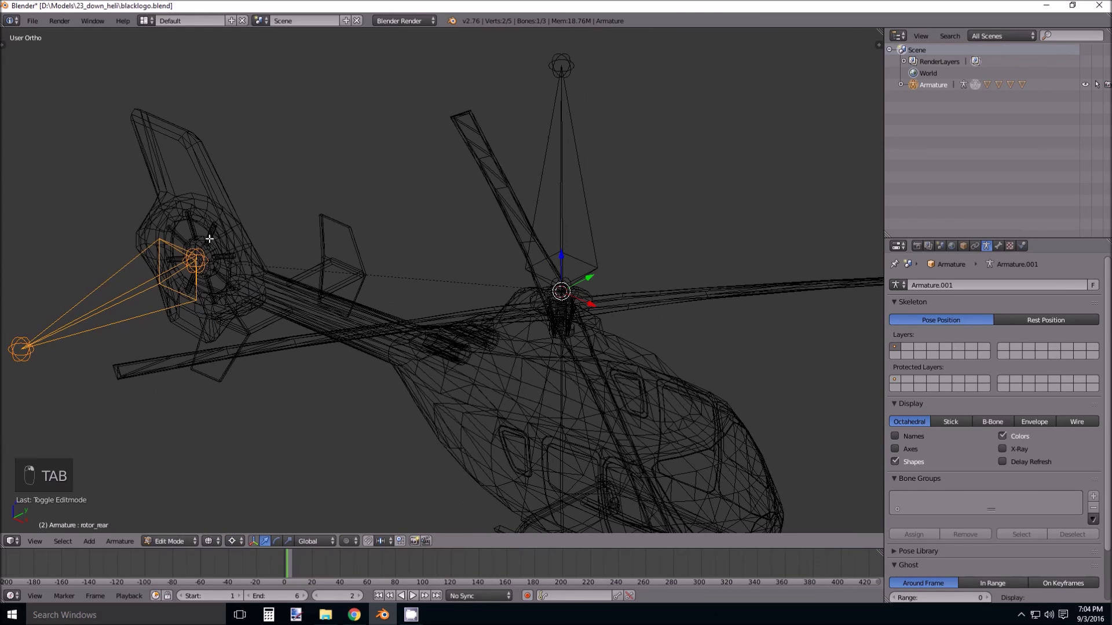
pyautogui.press('Tab')
# Remove all existing vertex groups from the tail mesh.
pyautogui.rightClick(212, 248)
pyautogui.moveTo(273, 317); pyautogui.dragTo(287, 308, button='middle')
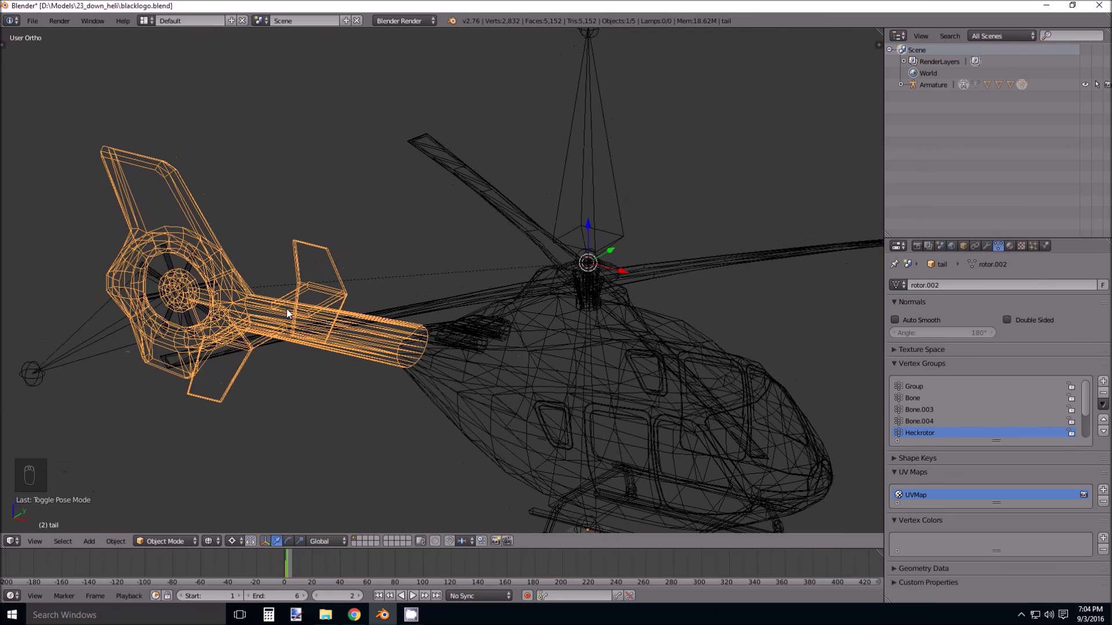
pyautogui.scroll(-2, 287, 308)
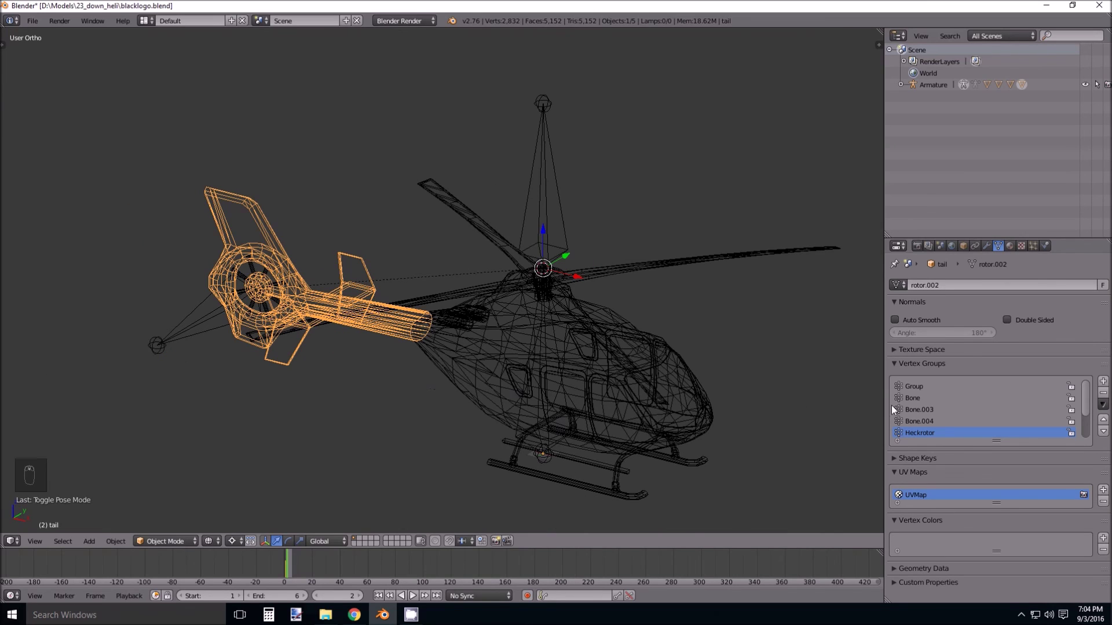
pyautogui.click(1100, 395)
pyautogui.click(1101, 395)
pyautogui.click(1101, 395)
pyautogui.click(1101, 395)
pyautogui.click(1101, 395)
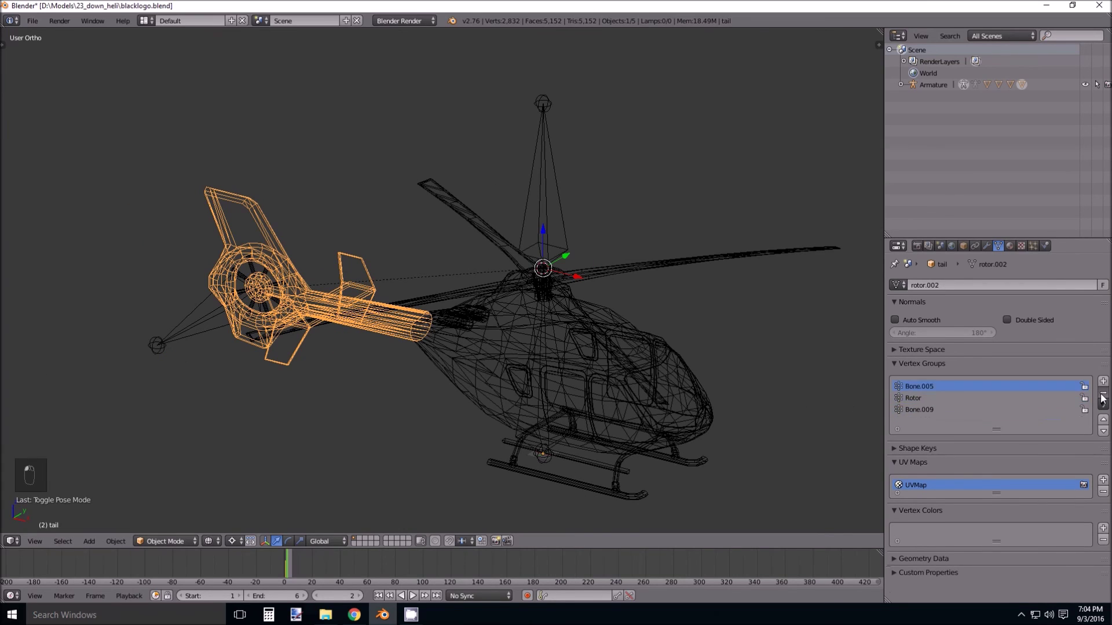
pyautogui.click(1102, 396)
pyautogui.click(1102, 396)
pyautogui.click(1102, 396)
# Add a vertex group named body to the tail mesh, assign all its vertices to it, and leave mesh editing.
pyautogui.rightClick(554, 345)
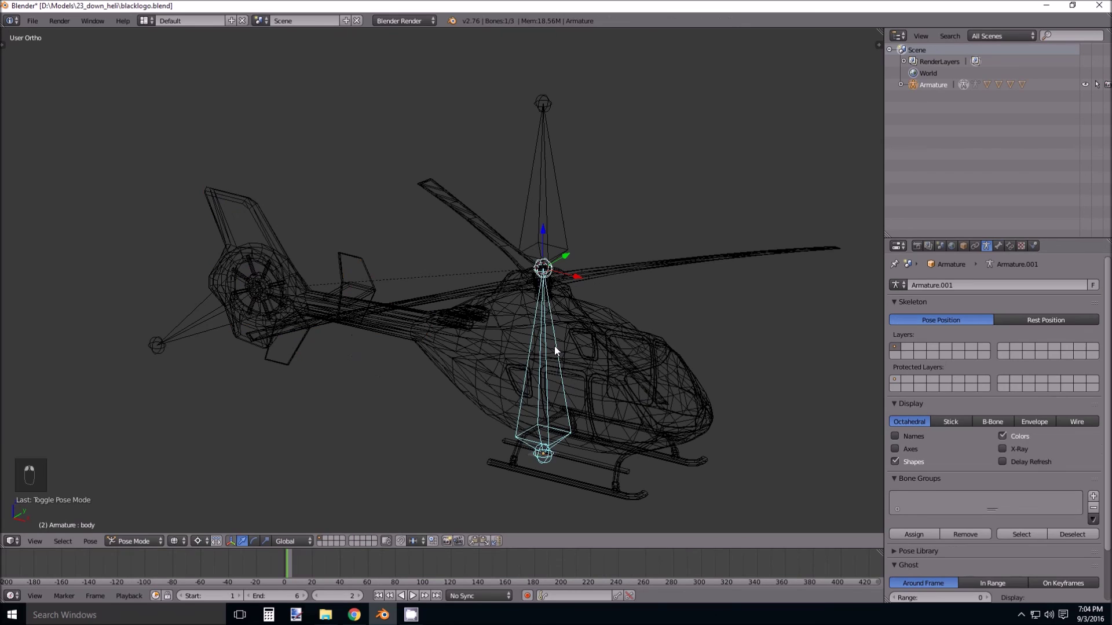
pyautogui.rightClick(252, 227)
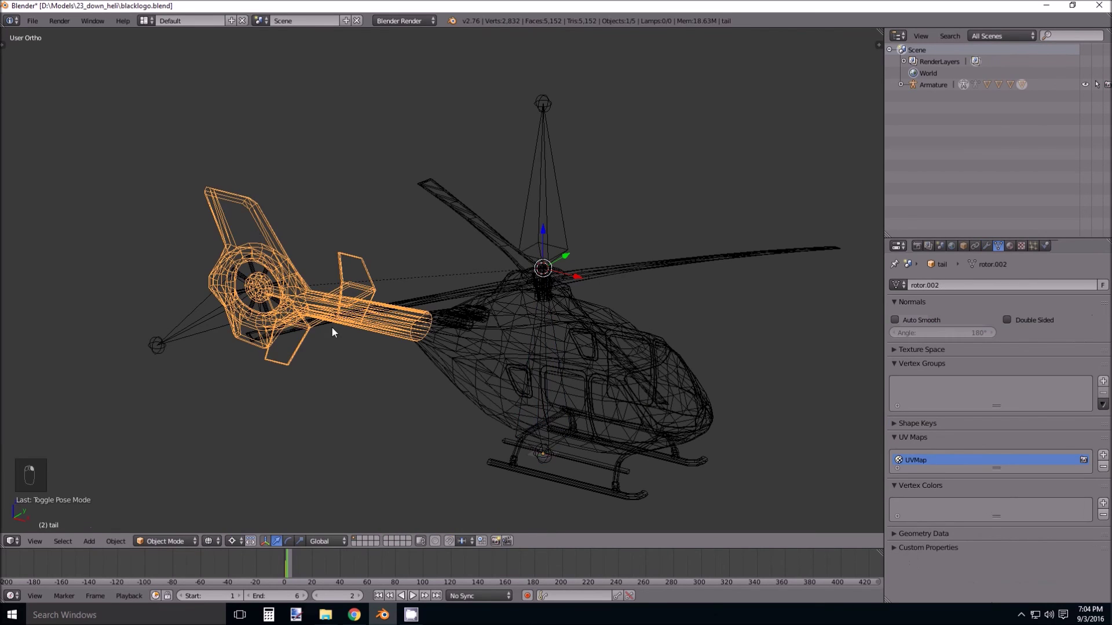
pyautogui.press('Tab')
pyautogui.press('a')
pyautogui.press('a')
pyautogui.press('a')
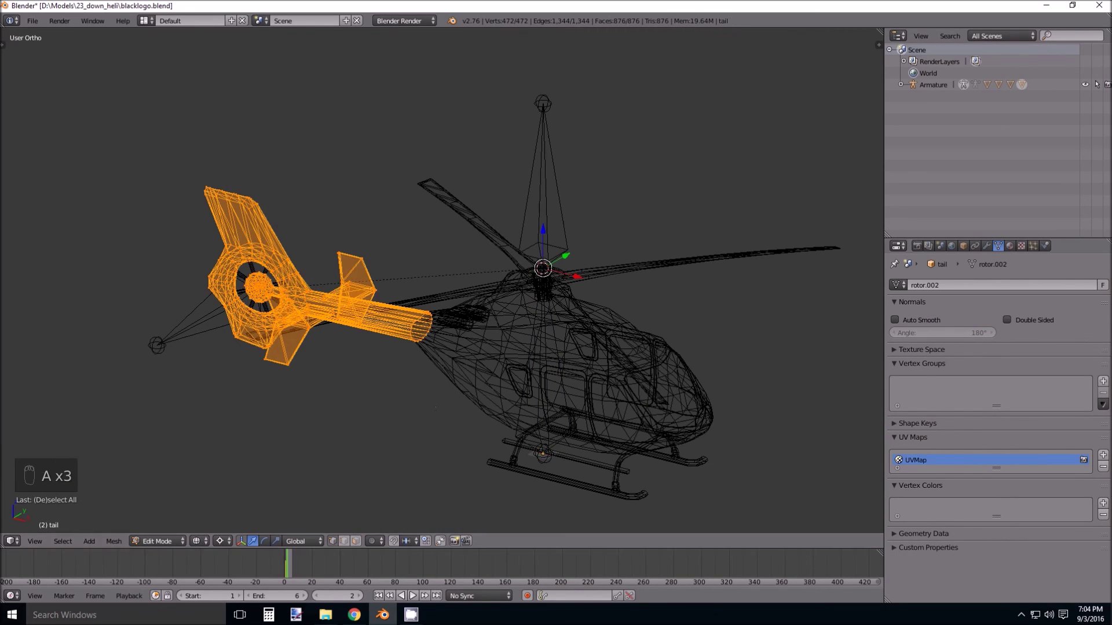
pyautogui.click(1103, 381)
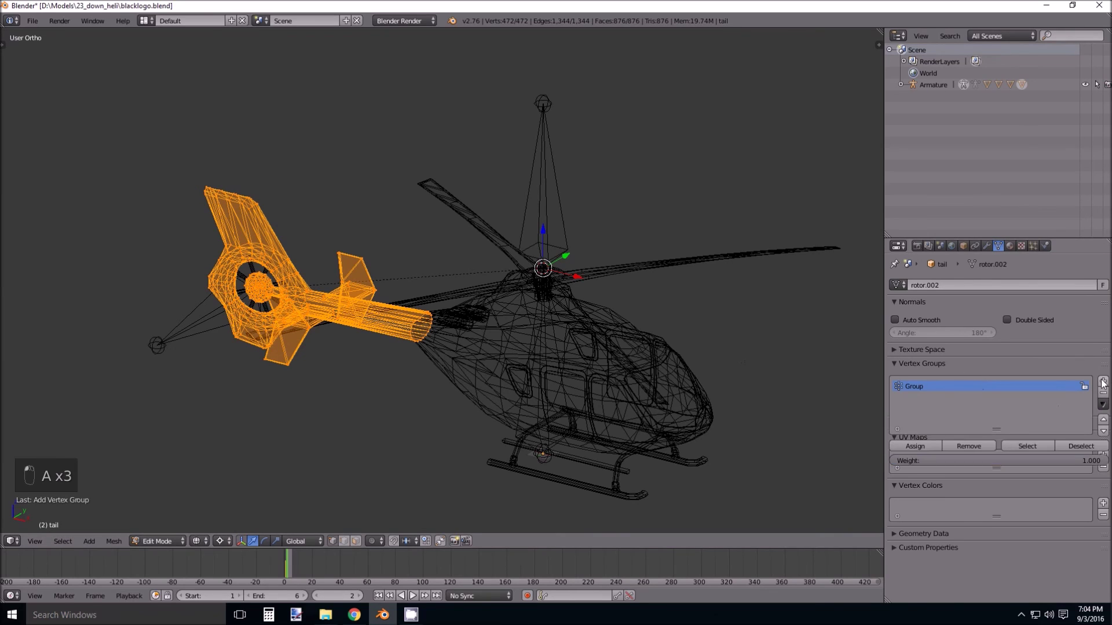
pyautogui.doubleClick(934, 385)
pyautogui.write('body')
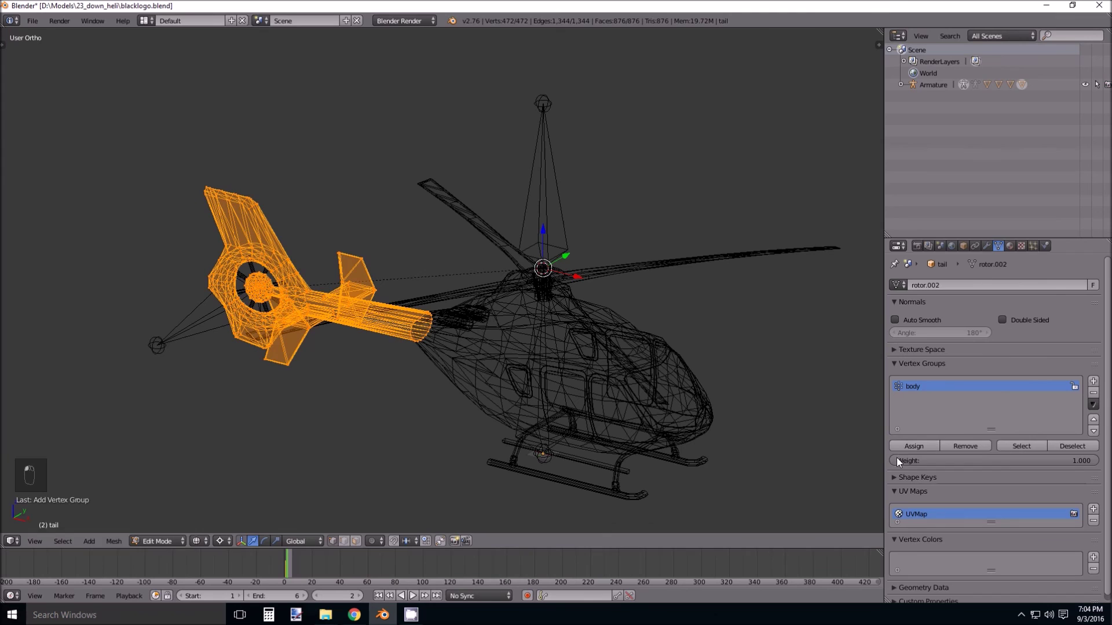
pyautogui.press('Tab')
# Select all vertices of the helicopter's body mesh and remove all its existing vertex groups.
pyautogui.rightClick(678, 374)
pyautogui.press('Tab')
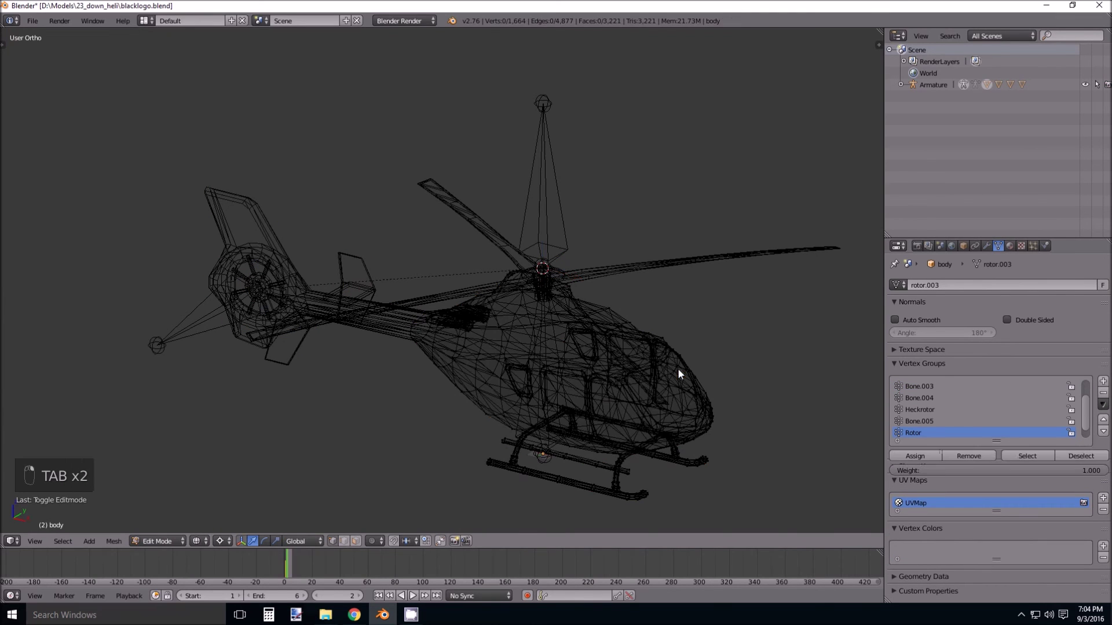
pyautogui.press('a')
pyautogui.press('a')
pyautogui.press('a')
pyautogui.click(1093, 394)
pyautogui.click(1093, 394)
pyautogui.click(1093, 394)
pyautogui.click(1093, 394)
pyautogui.click(1093, 394)
pyautogui.click(1092, 394)
pyautogui.click(1092, 393)
pyautogui.click(1093, 394)
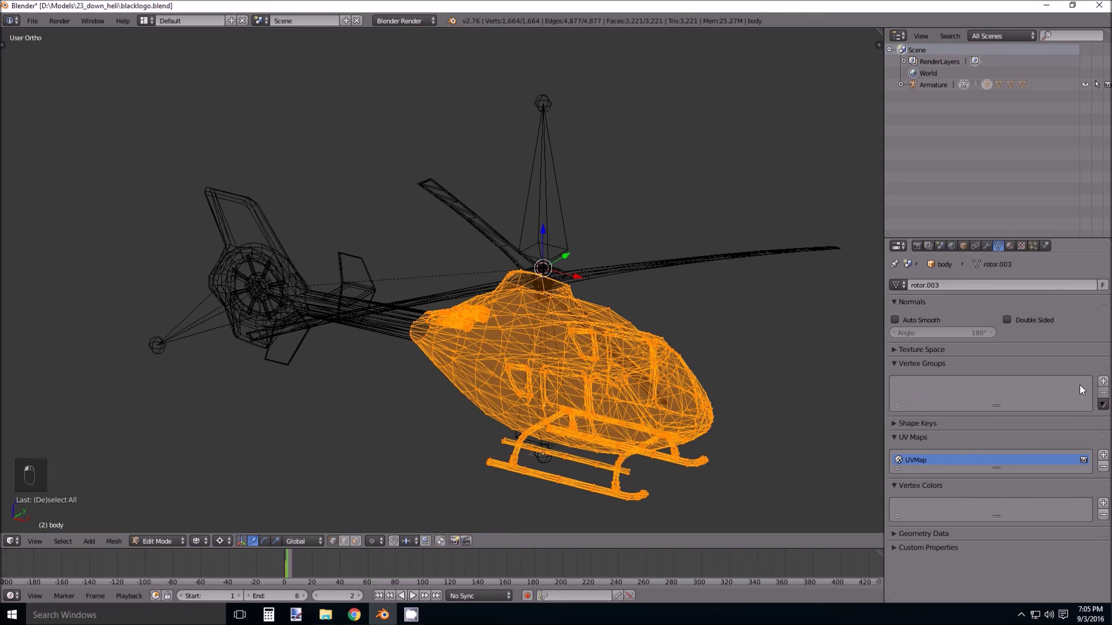
# Add a vertex group named body to the body mesh and assign all its vertices to it.
pyautogui.click(1103, 381)
pyautogui.write('body')
pyautogui.press('Return')
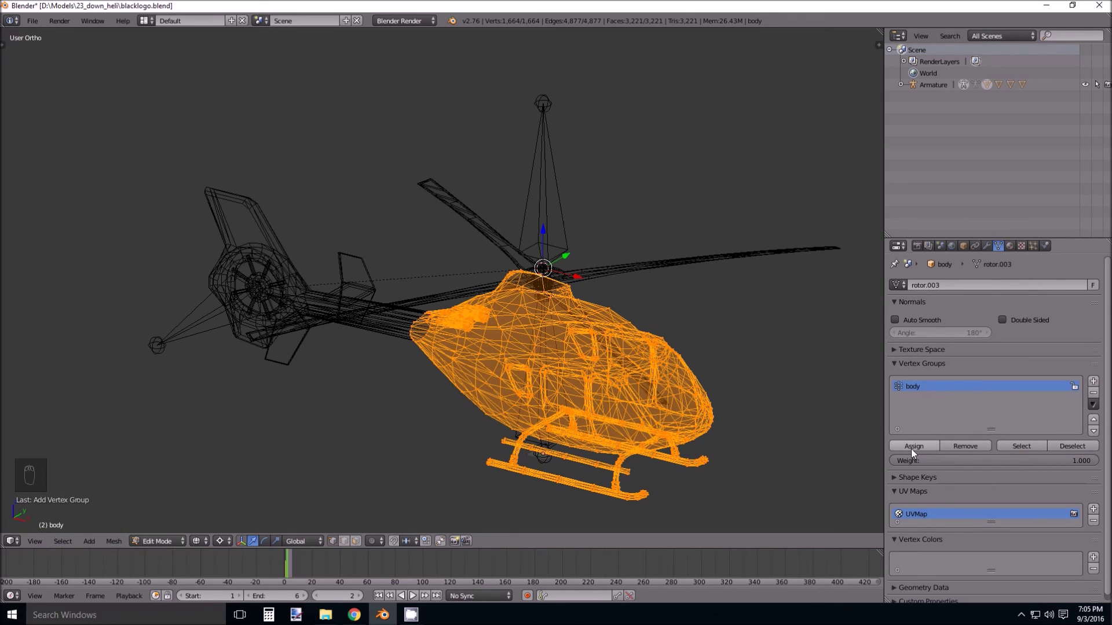
pyautogui.press('Tab')
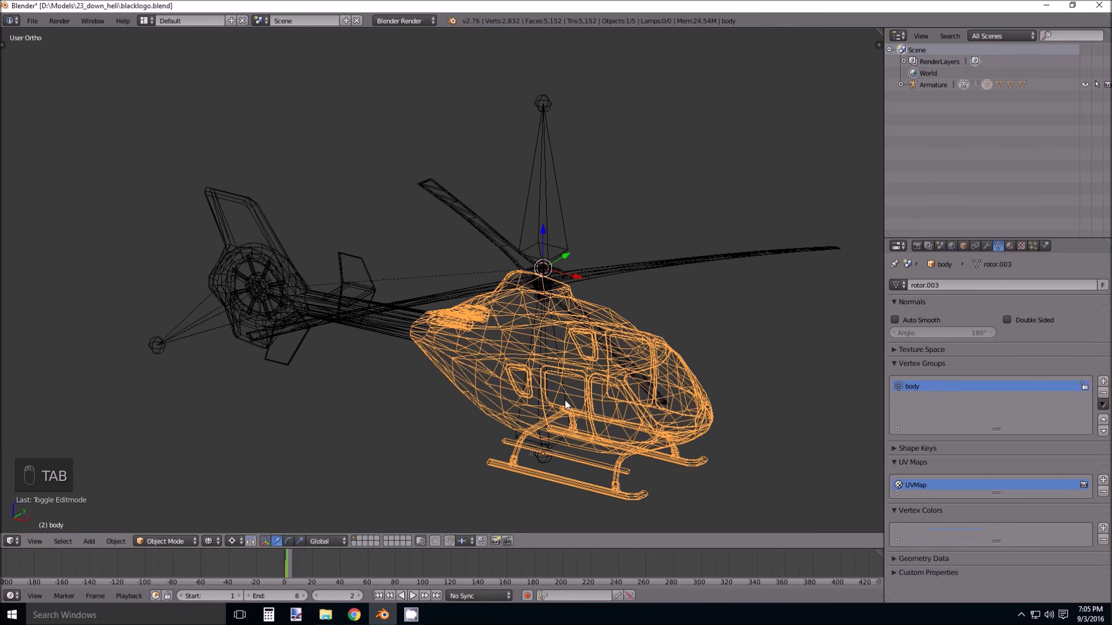
# Test-move the body bone to check which meshes follow it, and cancel the move.
pyautogui.rightClick(565, 399)
pyautogui.press('g')
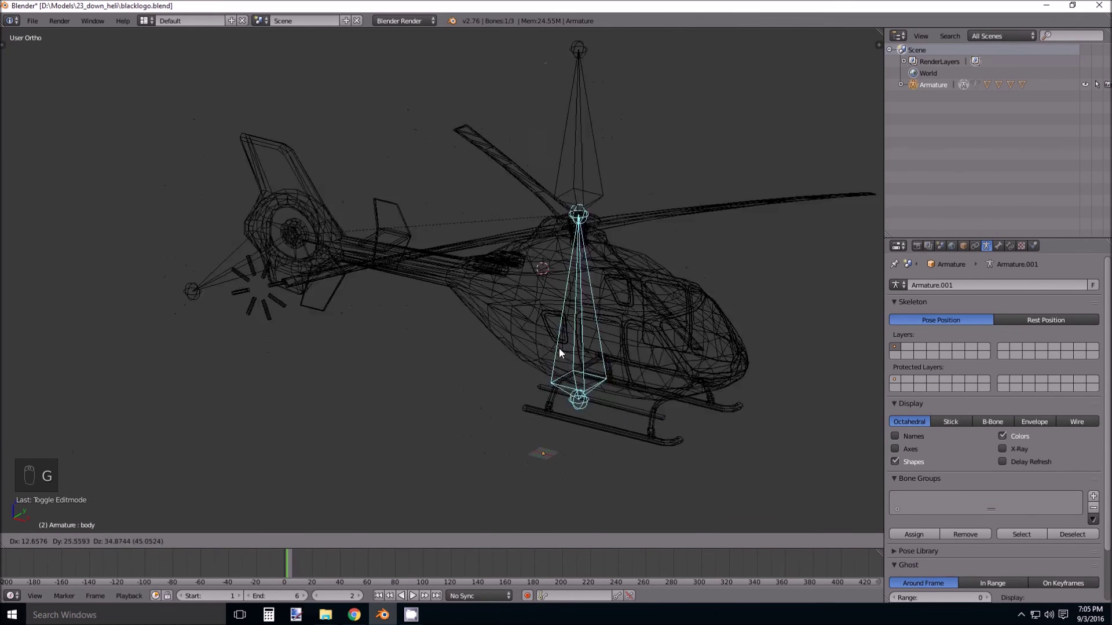
pyautogui.rightClick(571, 449)
# Remove all existing vertex groups from the rotor_rear mesh.
pyautogui.rightClick(264, 272)
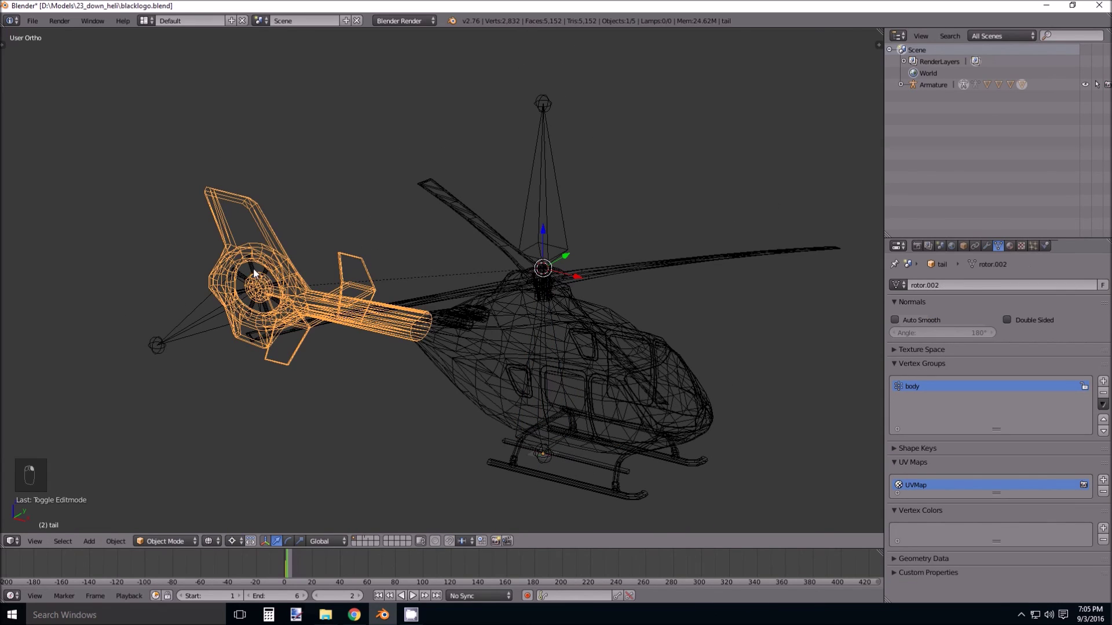
pyautogui.rightClick(254, 273)
pyautogui.click(1103, 393)
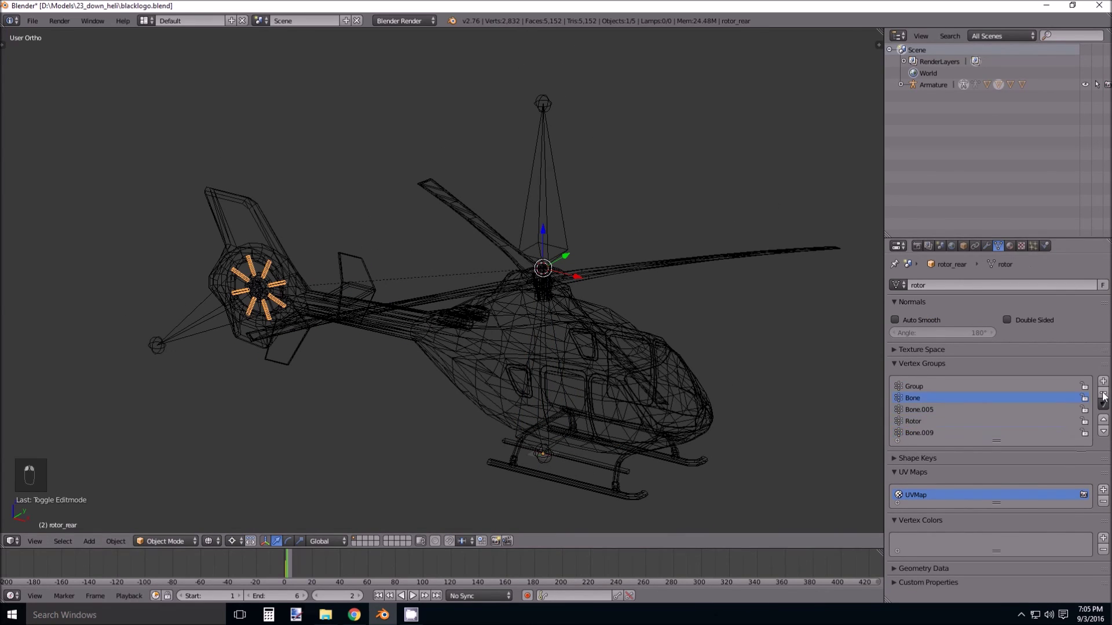
pyautogui.click(1103, 393)
pyautogui.click(1103, 393)
pyautogui.click(1103, 393)
pyautogui.click(1103, 393)
pyautogui.click(1103, 393)
pyautogui.press('a')
pyautogui.press('a')
pyautogui.press('a')
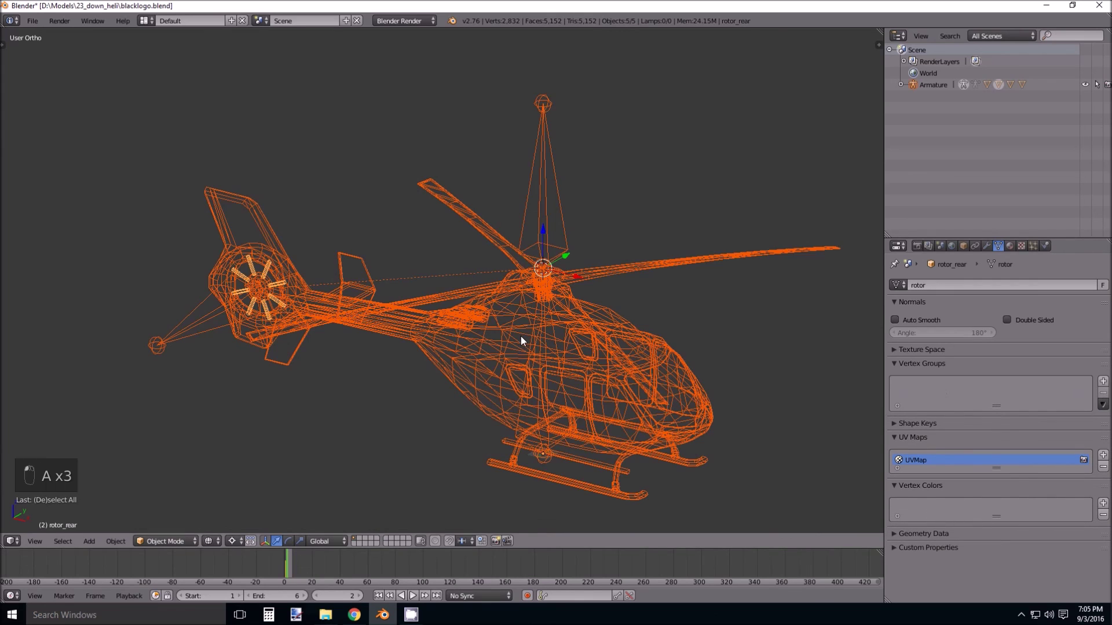
pyautogui.press('Tab')
pyautogui.press('Tab')
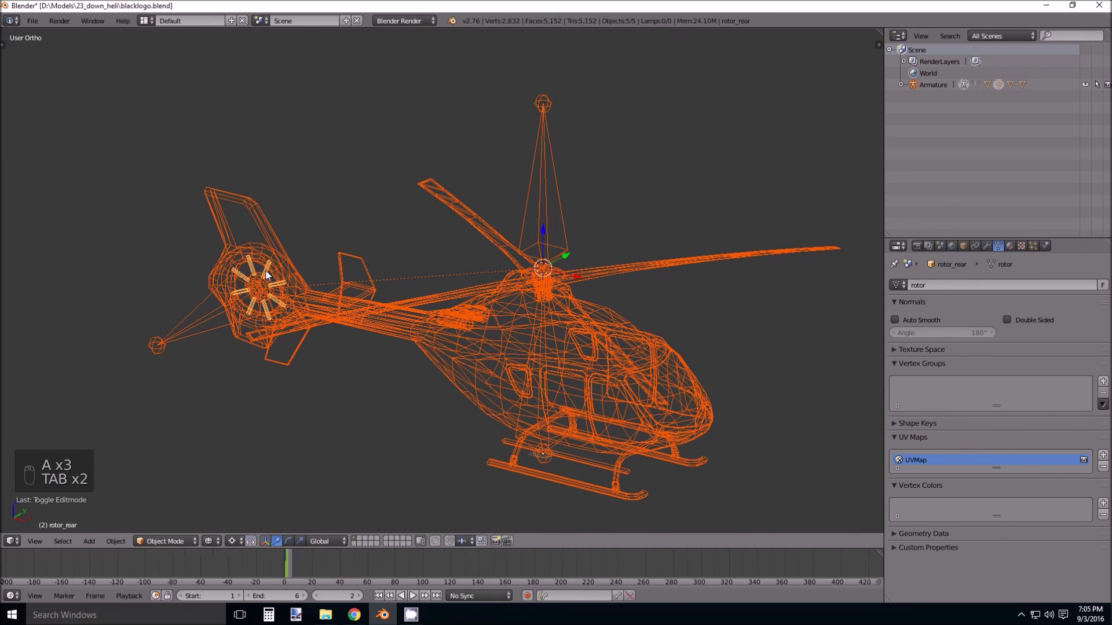
pyautogui.rightClick(267, 273)
pyautogui.rightClick(265, 270)
pyautogui.rightClick(265, 270)
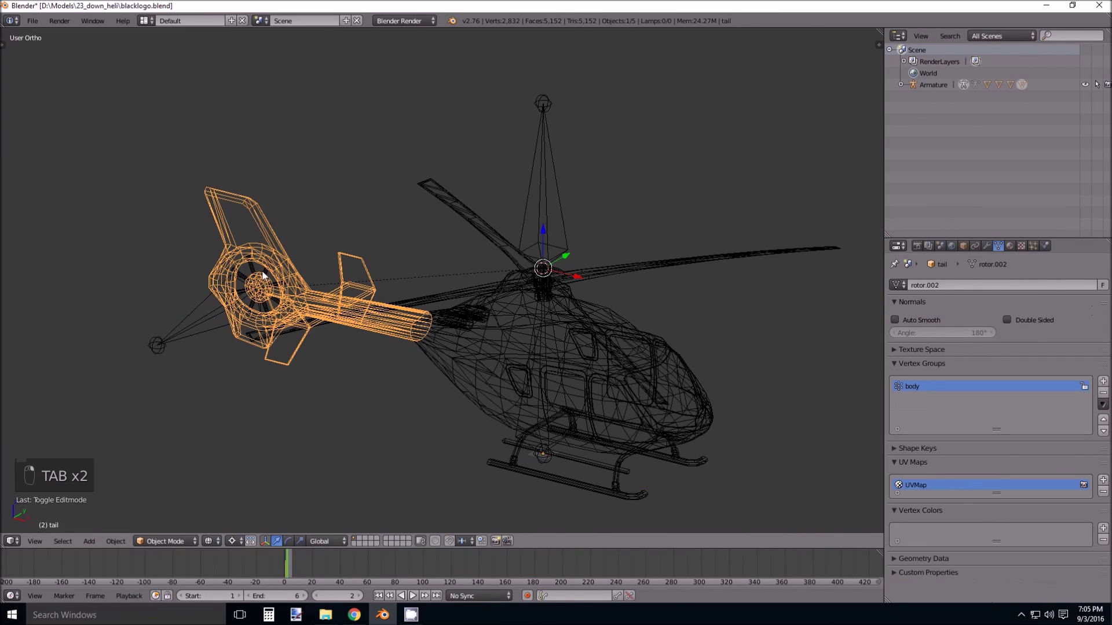
# Select all vertices of the rotor_rear mesh and add a vertex group named rotor_back.
pyautogui.rightClick(255, 273)
pyautogui.press('Tab')
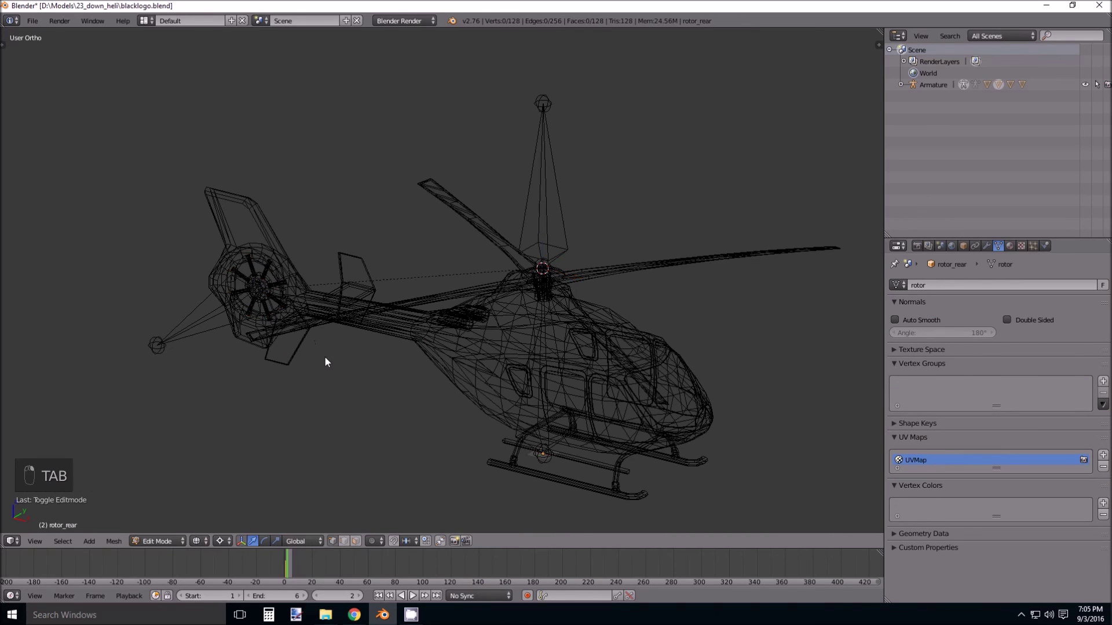
pyautogui.press('a')
pyautogui.press('a')
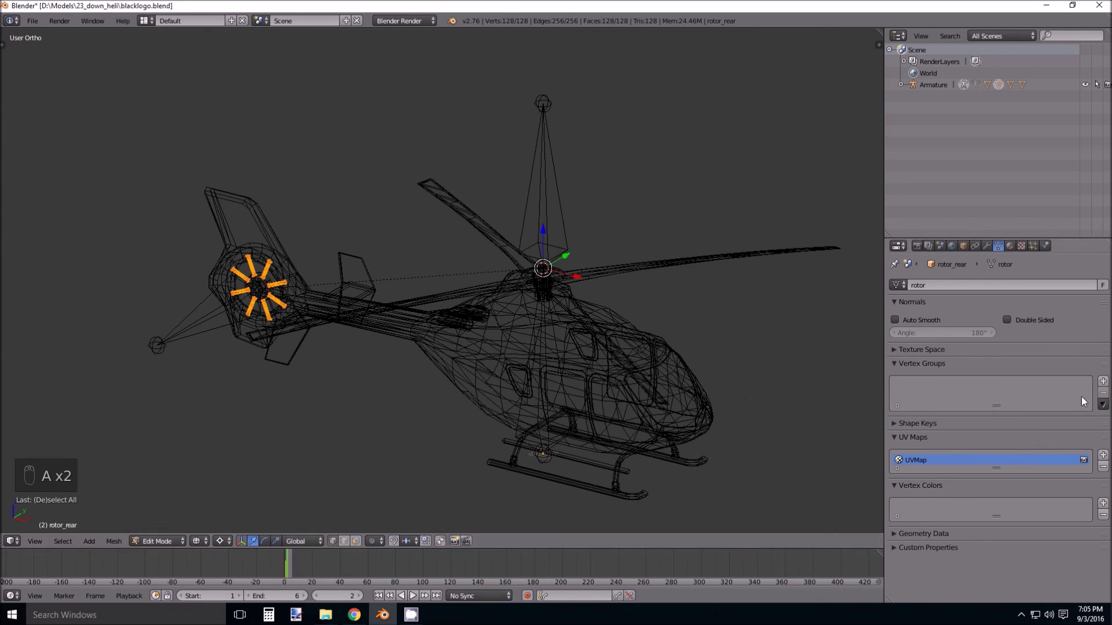
pyautogui.click(1102, 381)
pyautogui.doubleClick(927, 385)
pyautogui.write('ro')
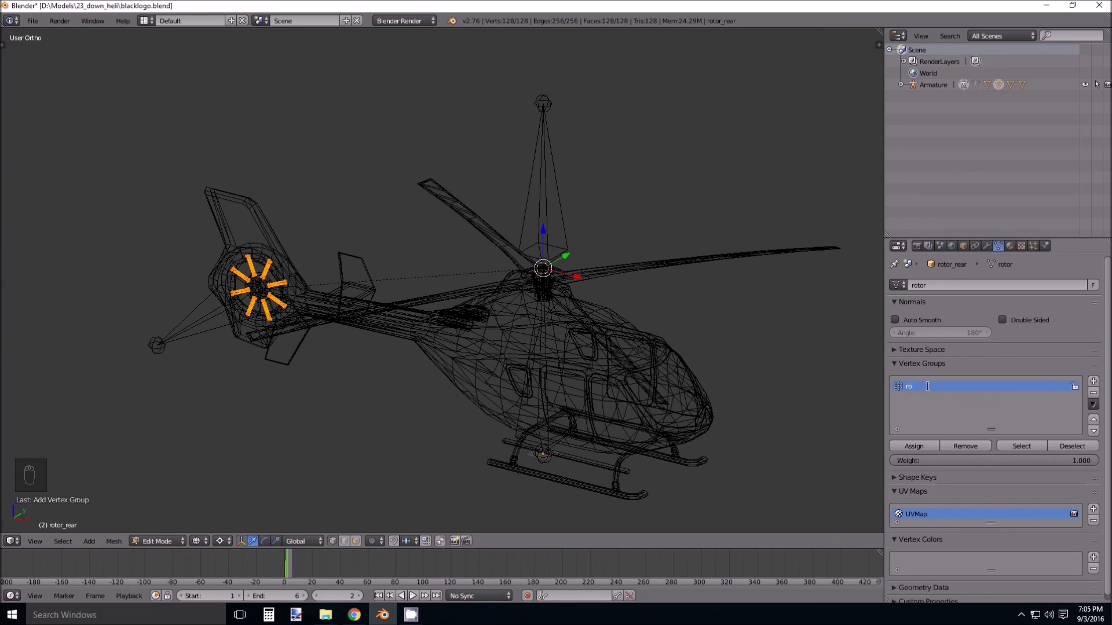
pyautogui.write("tor_back'")
pyautogui.press('Return')
pyautogui.doubleClick(934, 386)
pyautogui.click(944, 386)
pyautogui.press('Return')
# Look up the rear bone's name in the armature hierarchy and rename the vertex group rotor_rear to match.
pyautogui.click(901, 85)
pyautogui.click(915, 96)
pyautogui.click(927, 107)
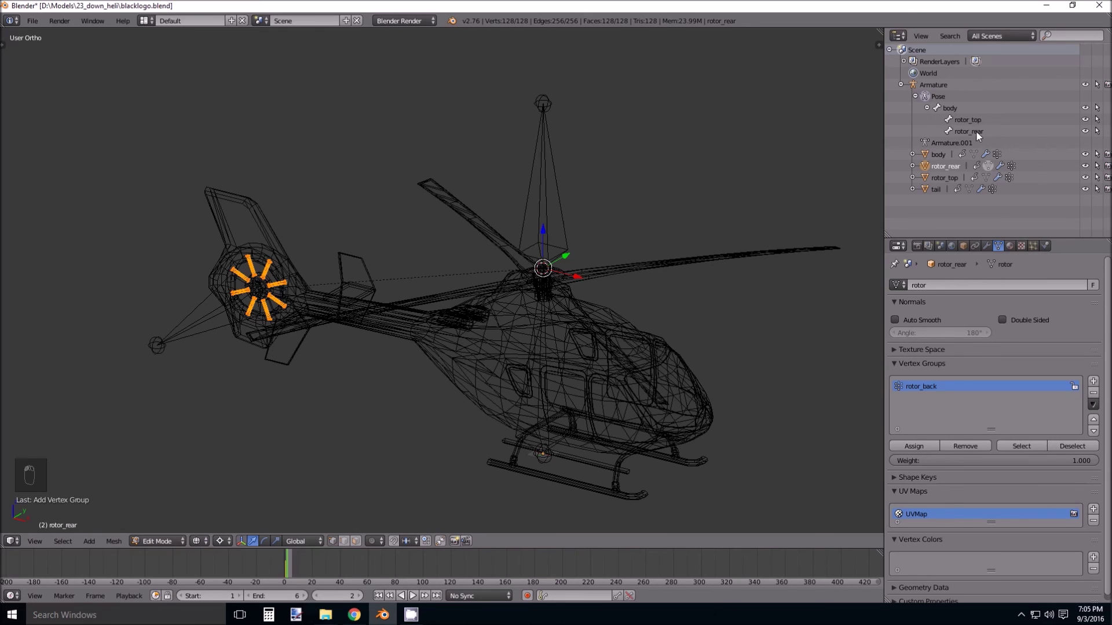
pyautogui.press('Return')
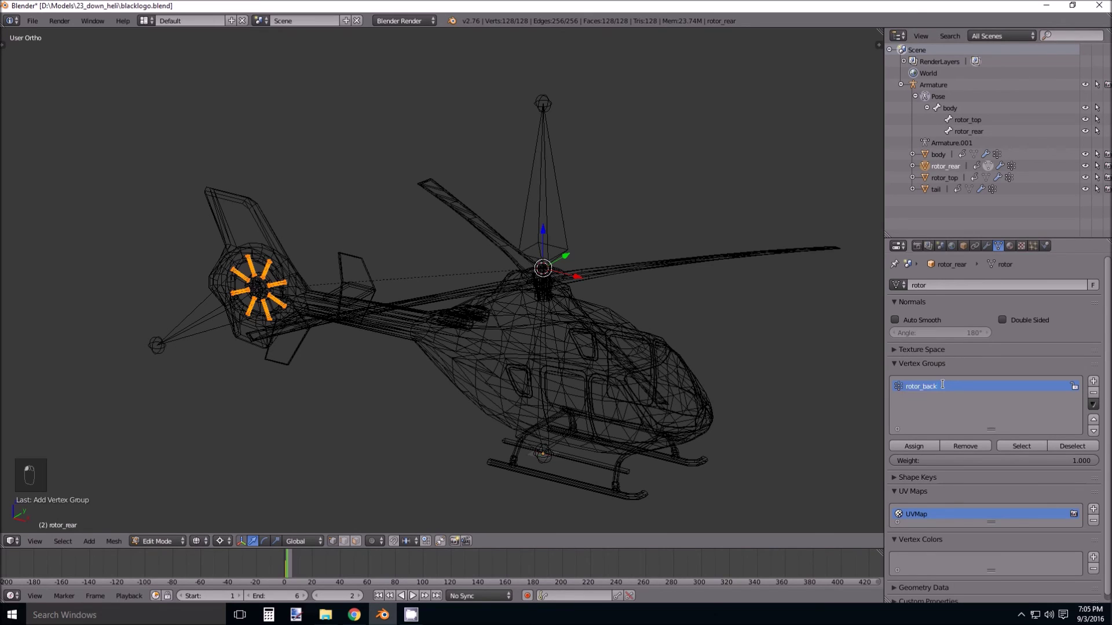
pyautogui.press('BackSpace')
pyautogui.press('BackSpace')
pyautogui.press('BackSpace')
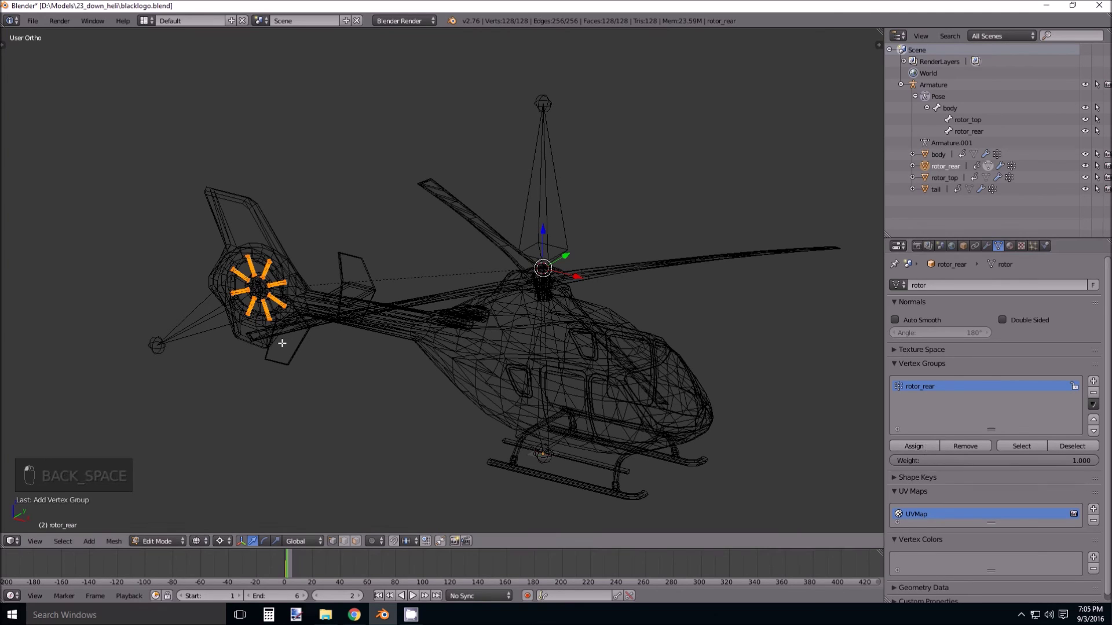
# Test-rotate the rotor_rear bone about the global Y axis to check the rear rotor's binding, and cancel the rotation.
pyautogui.rightClick(215, 319)
pyautogui.press('Tab')
pyautogui.rightClick(205, 323)
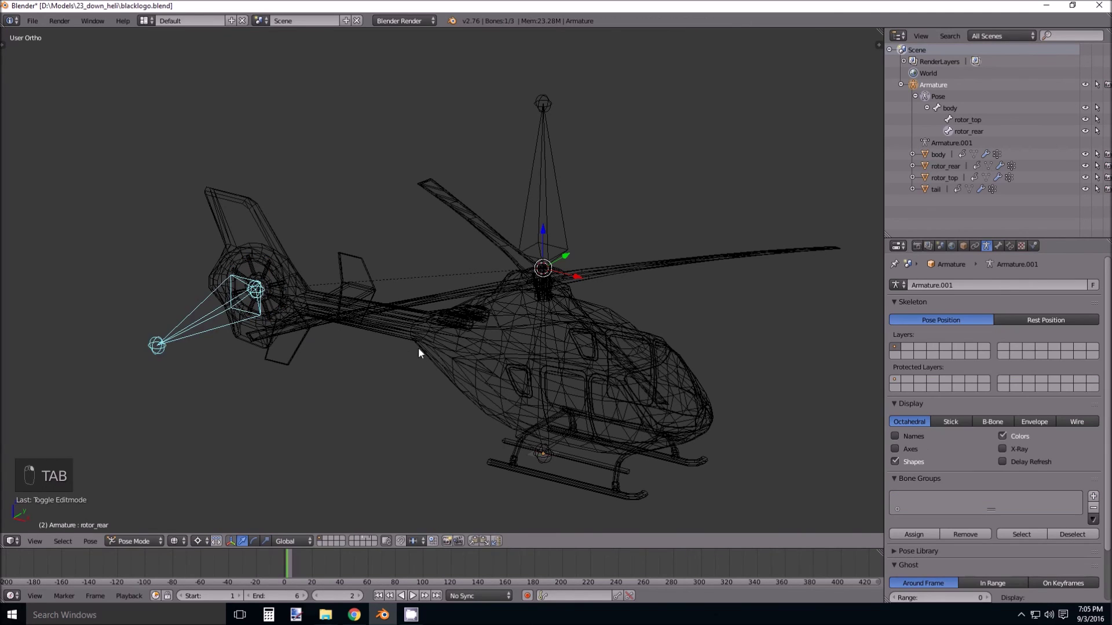
pyautogui.press('r')
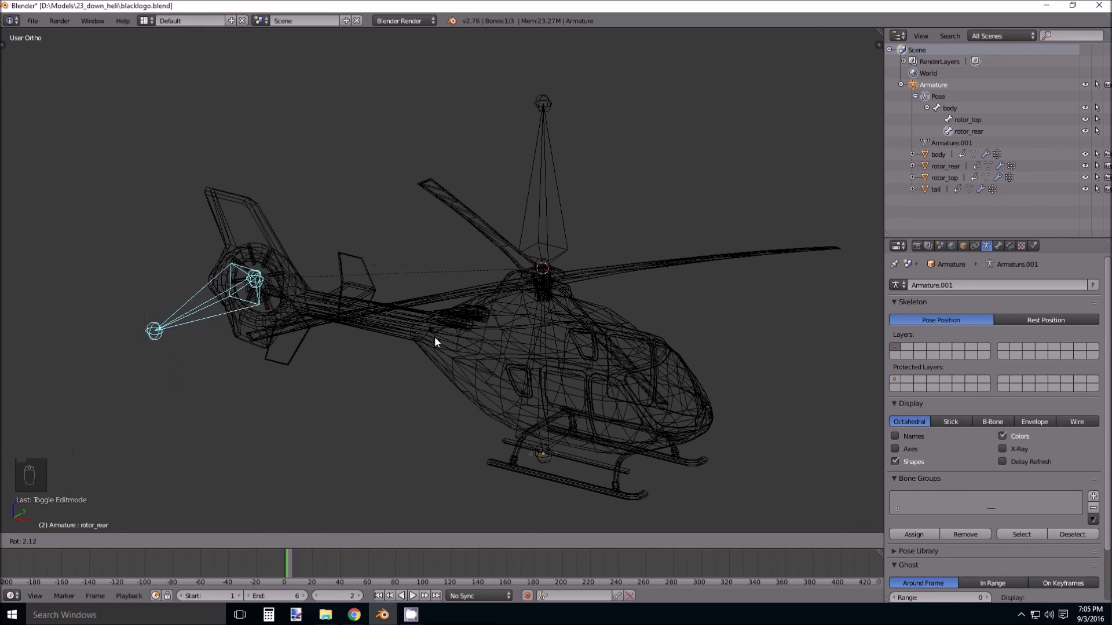
pyautogui.press('y')
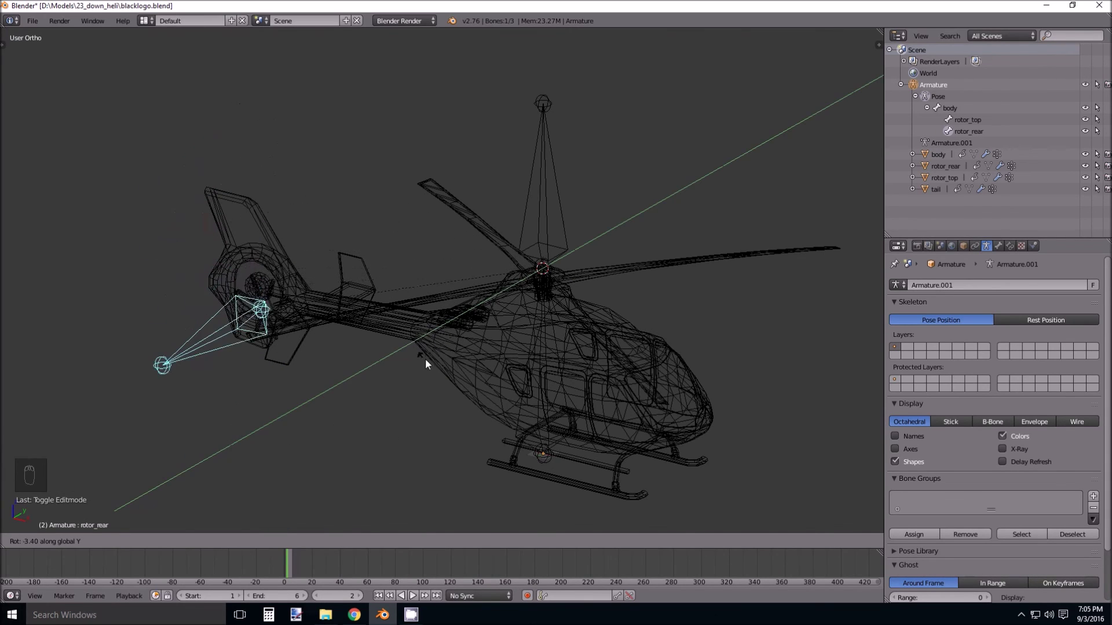
pyautogui.click(425, 359)
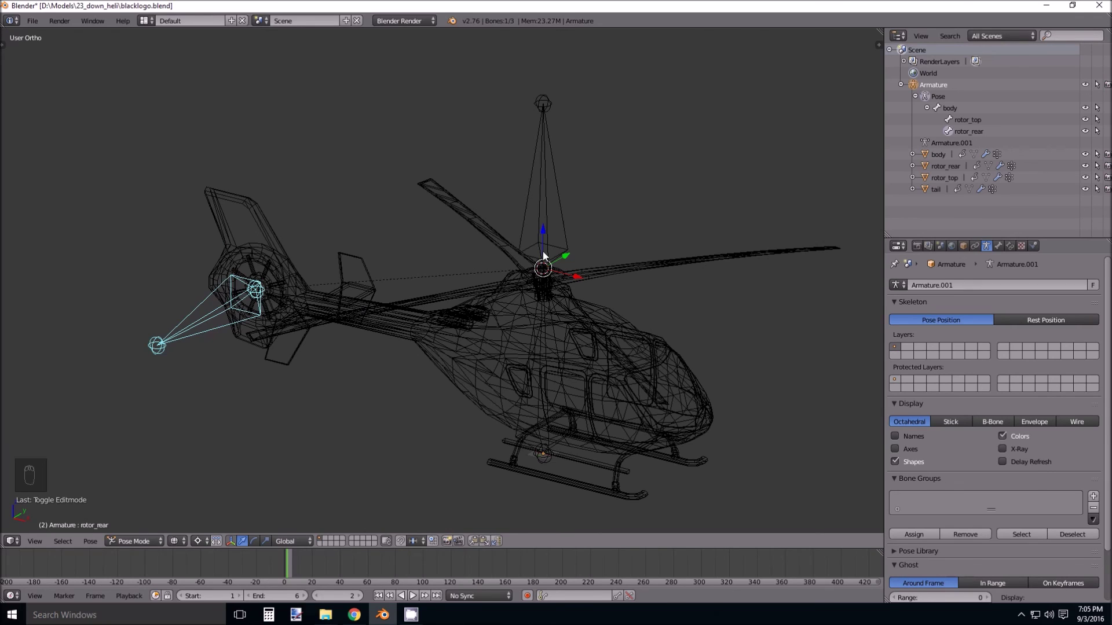
pyautogui.moveTo(466, 335); pyautogui.dragTo(556, 342, button='middle')
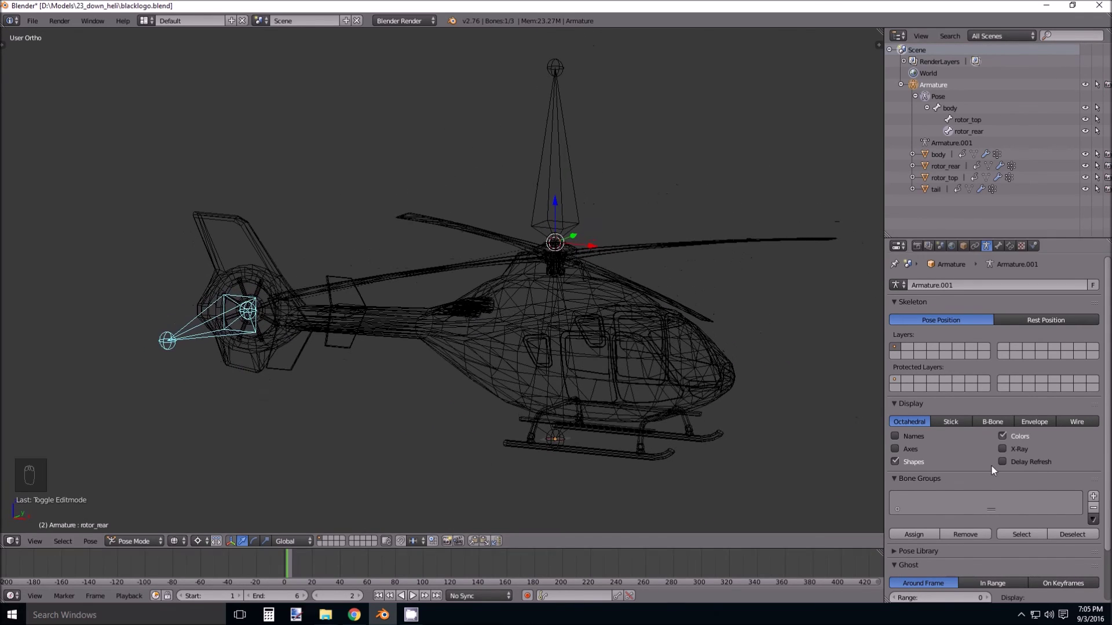
# Set the pivot point to Individual Origins and test-rotate the rotor_rear bone freely and about Y, cancelling each rotation.
pyautogui.click(997, 246)
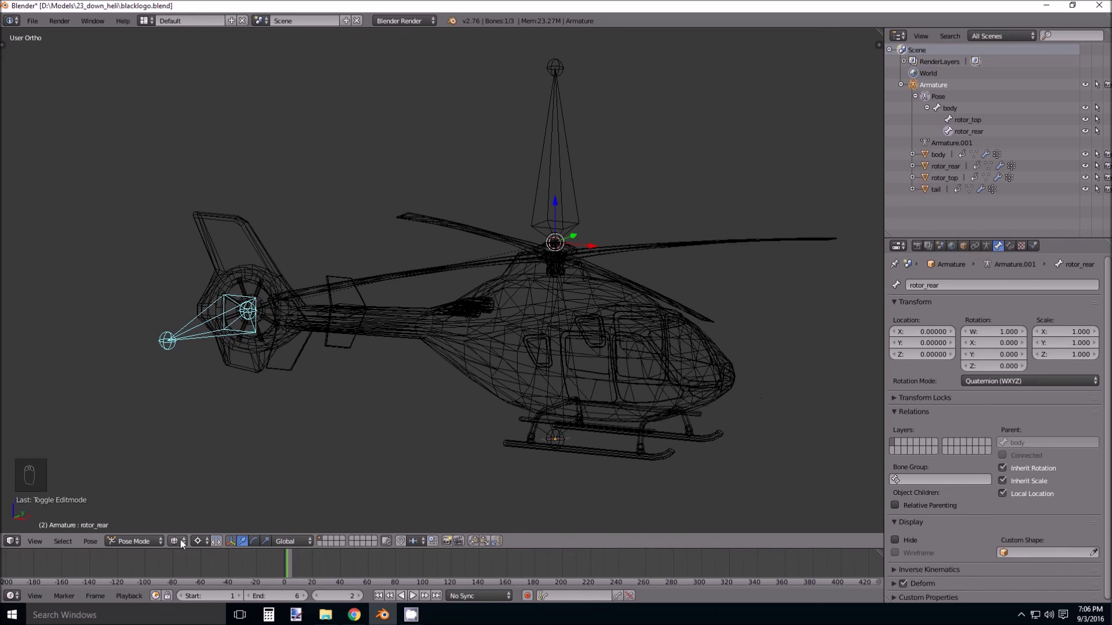
pyautogui.click(198, 541)
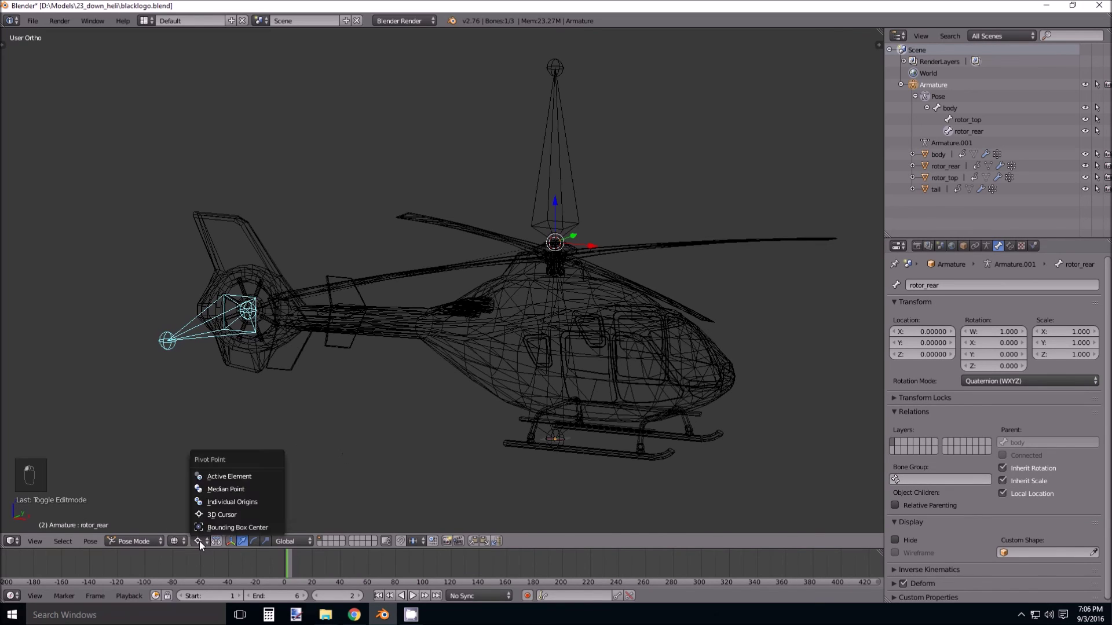
pyautogui.click(226, 503)
pyautogui.press('r')
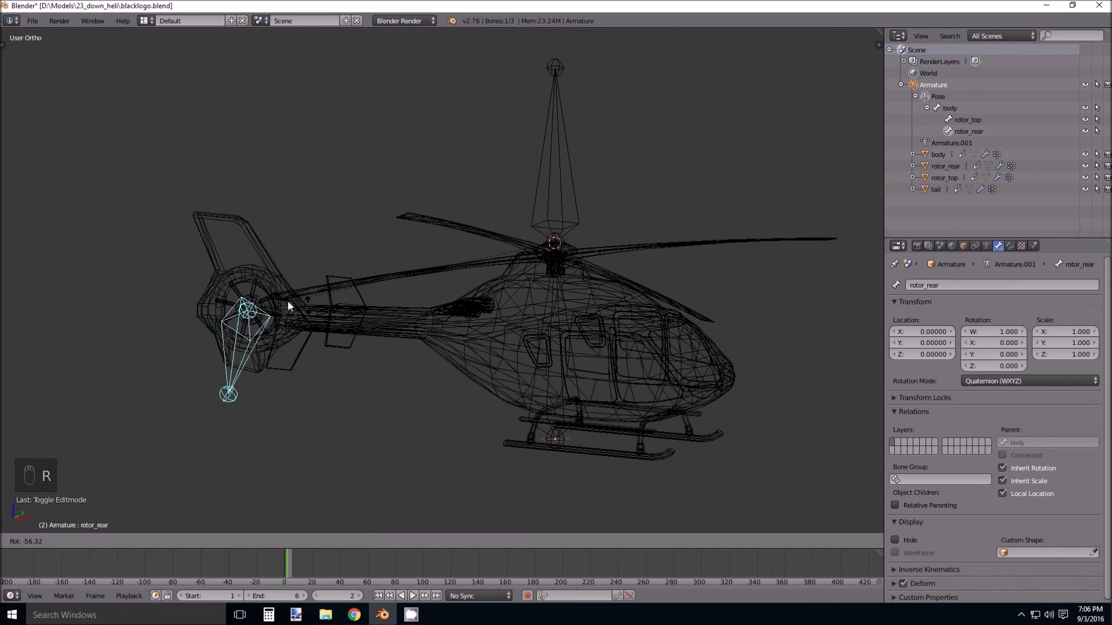
pyautogui.rightClick(376, 383)
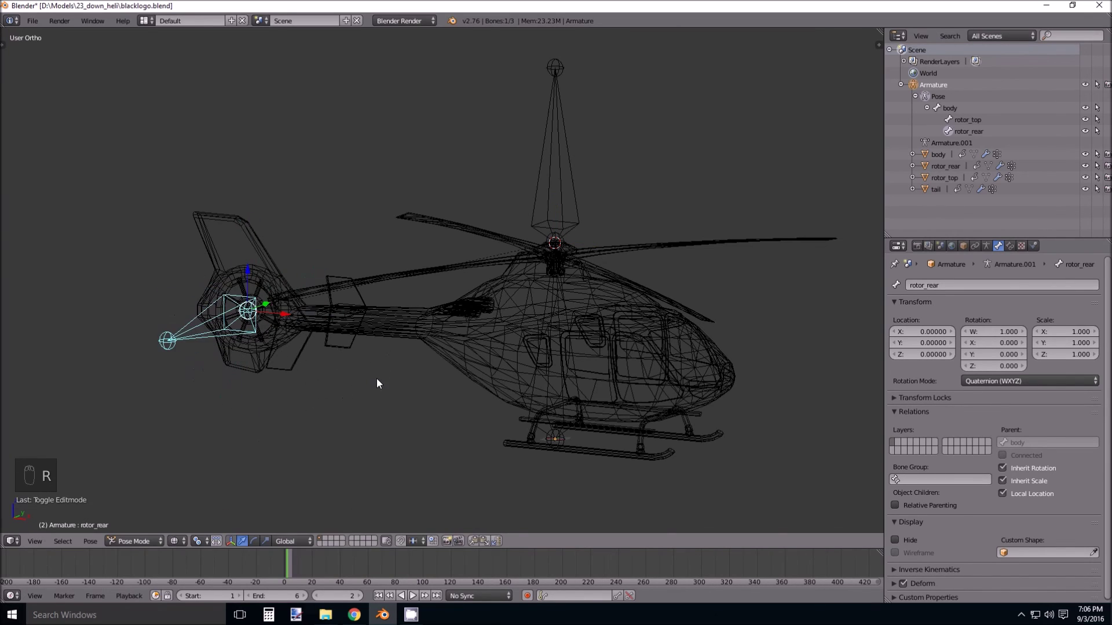
pyautogui.press('r')
pyautogui.press('y')
pyautogui.rightClick(316, 309)
pyautogui.moveTo(316, 309); pyautogui.dragTo(475, 318, button='middle')
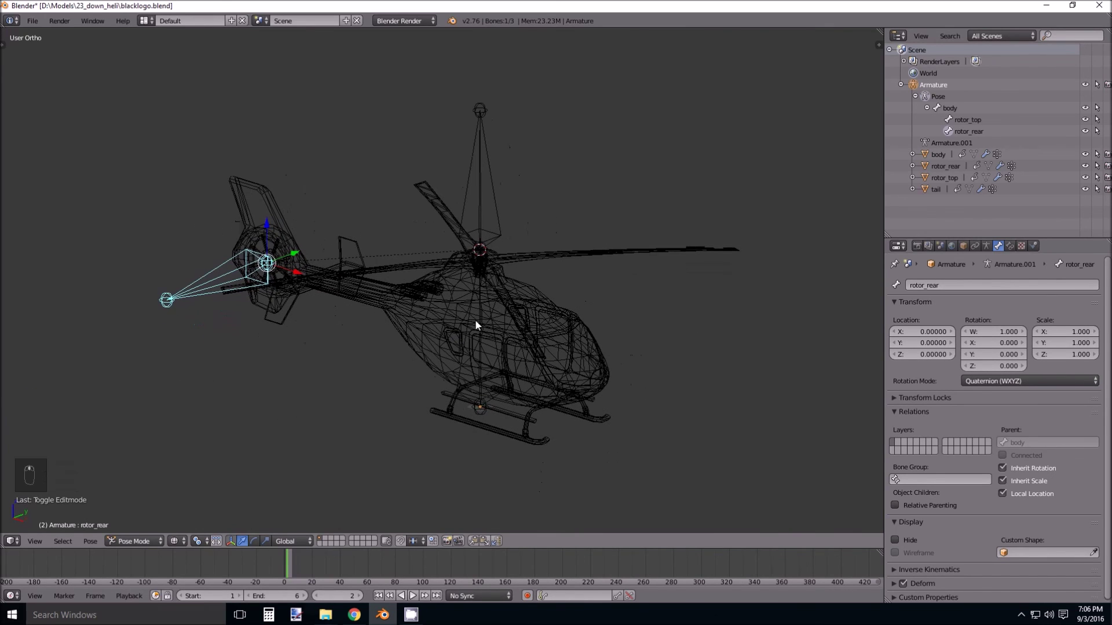
# Save the scene as a new file named e135_heli.blend in the 23_down_heli folder.
pyautogui.click(27, 22)
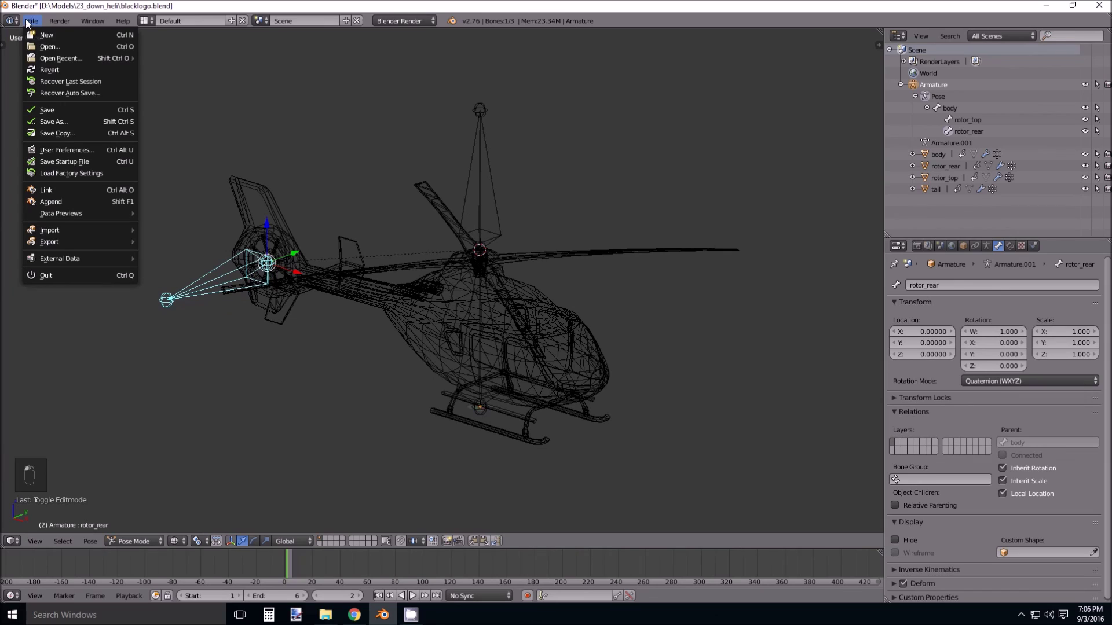
pyautogui.click(58, 122)
pyautogui.click(154, 64)
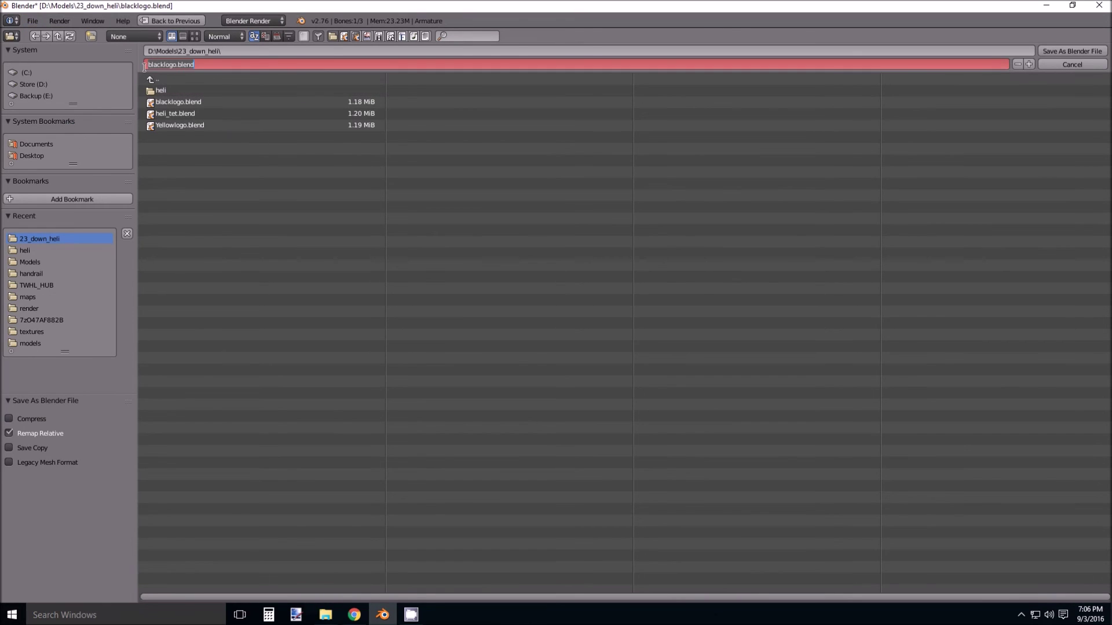
pyautogui.click(148, 67)
pyautogui.press('Delete')
pyautogui.press('Delete')
pyautogui.press('Delete')
pyautogui.press('Delete')
pyautogui.press('Delete')
pyautogui.press('Delete')
pyautogui.press('Delete')
pyautogui.press('Delete')
pyautogui.press('Delete')
pyautogui.press('Return')
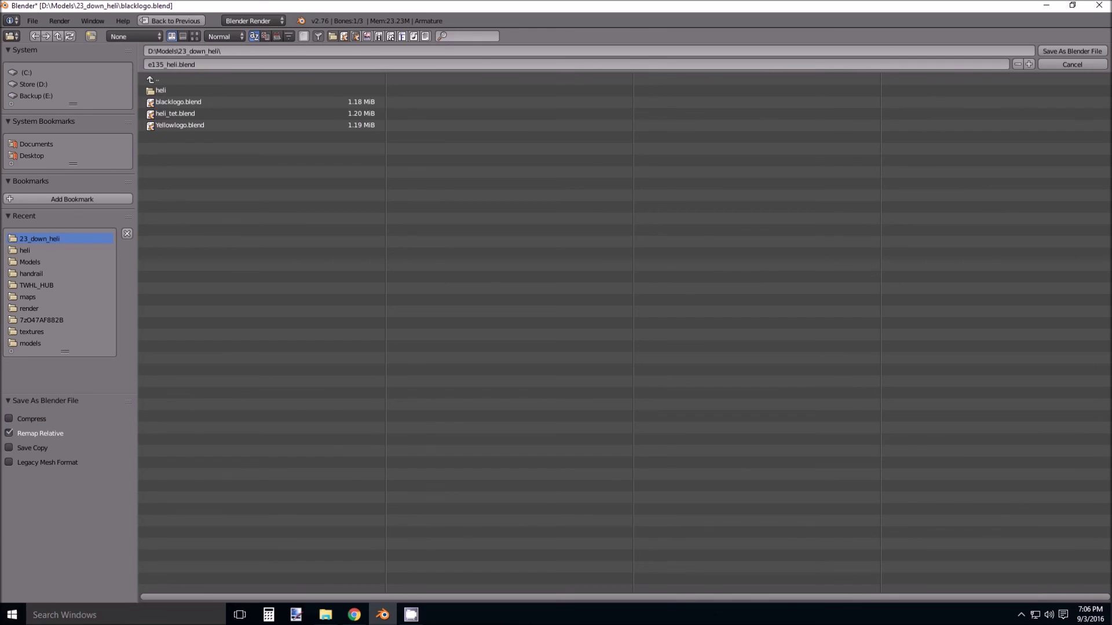
pyautogui.click(1083, 52)
# Split the 3D view horizontally, make the lower area a Dope Sheet, and collapse the body, tail, rotor_top and rotor_rear channels.
pyautogui.keyDown('shift'); pyautogui.moveTo(644, 356); pyautogui.dragTo(658, 344, button='middle'); pyautogui.keyUp('shift')
pyautogui.moveTo(4, 545); pyautogui.dragTo(8, 275)
pyautogui.click(13, 544)
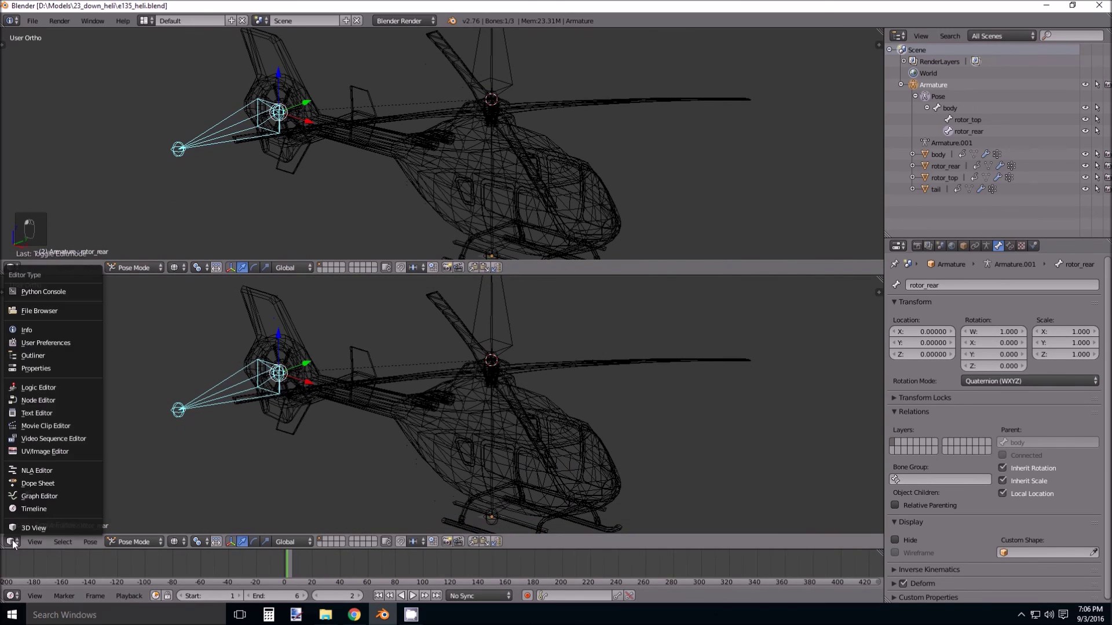
pyautogui.click(44, 483)
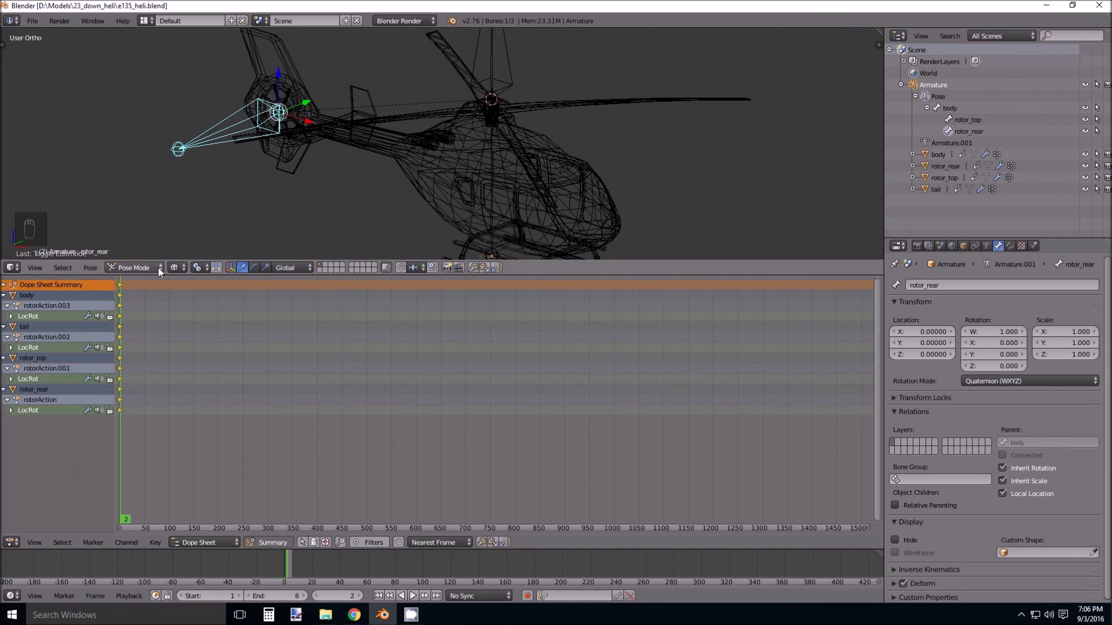
pyautogui.click(4, 296)
pyautogui.click(4, 306)
pyautogui.click(3, 317)
pyautogui.click(3, 327)
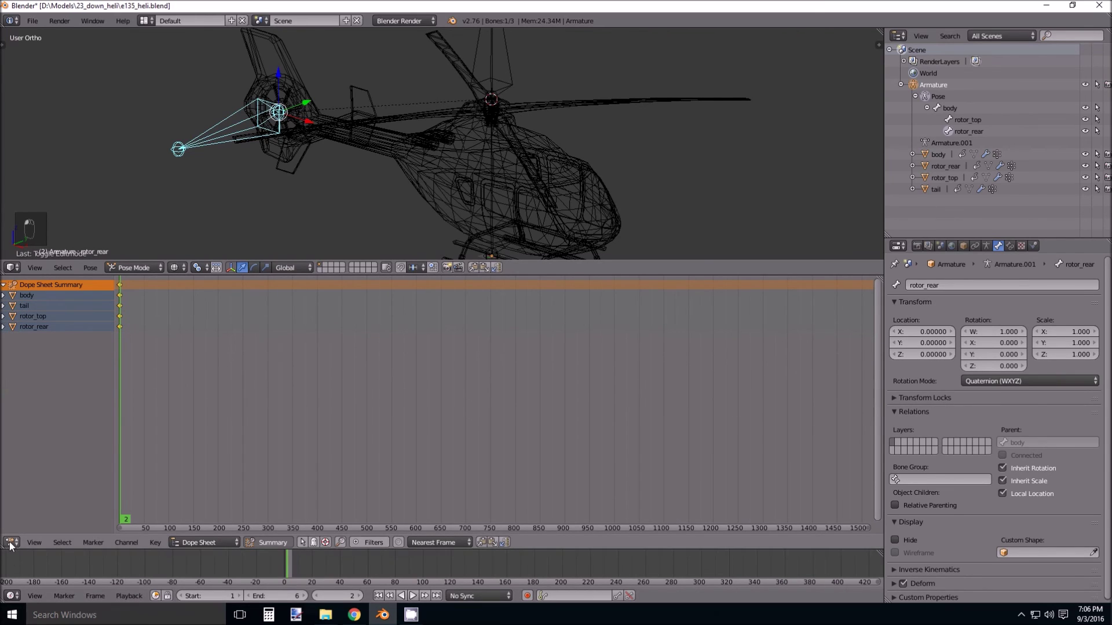
# Split the Dope Sheet area horizontally and change its lower half to a Graph Editor.
pyautogui.moveTo(4, 546); pyautogui.dragTo(6, 419)
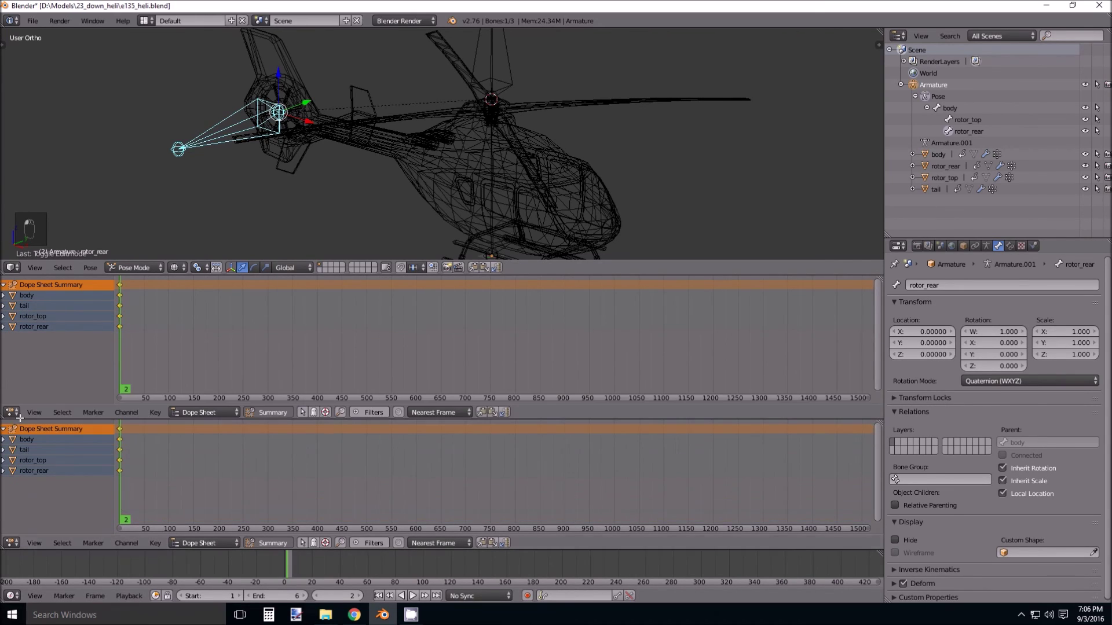
pyautogui.click(11, 545)
pyautogui.click(35, 499)
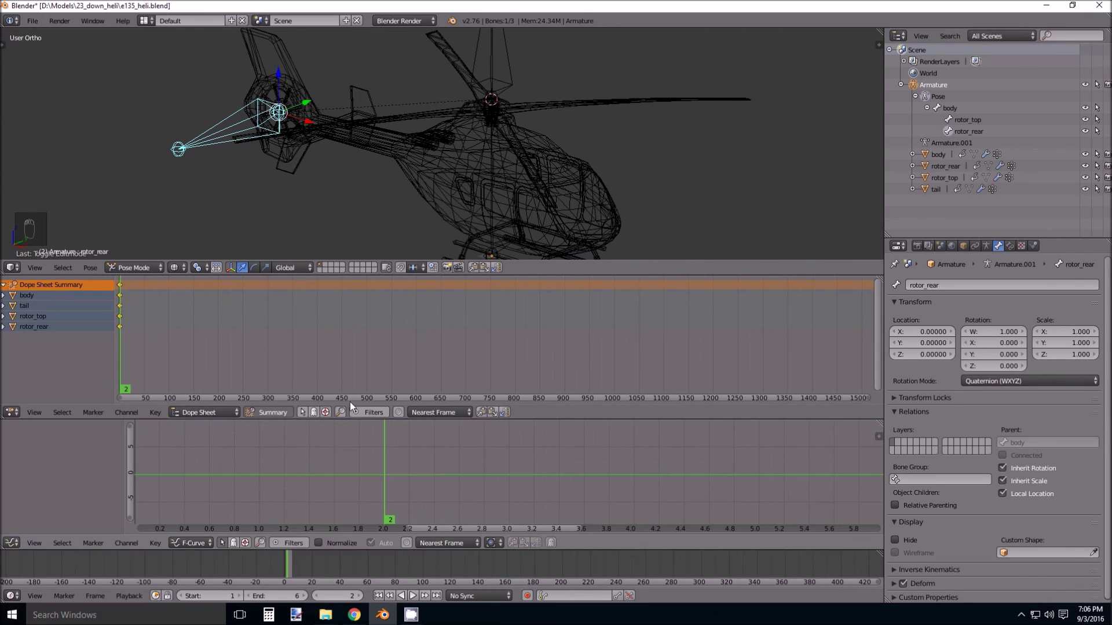
# Test-rotate the rotor_top bone to check that the main rotor follows it, and cancel the rotation.
pyautogui.scroll(-2, 425, 186)
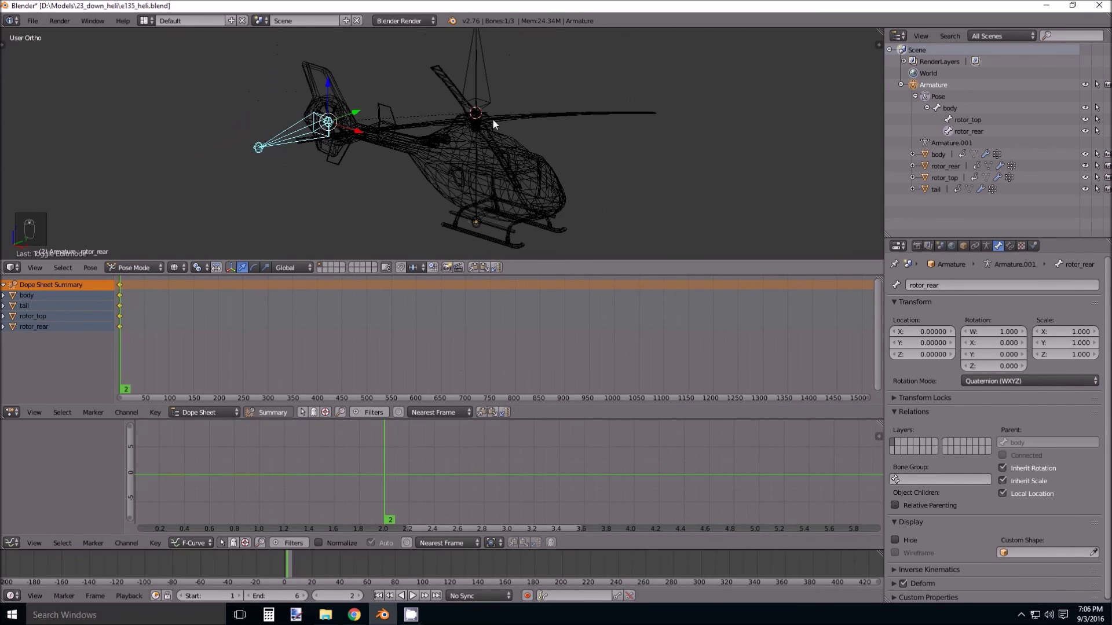
pyautogui.rightClick(490, 94)
pyautogui.press('r')
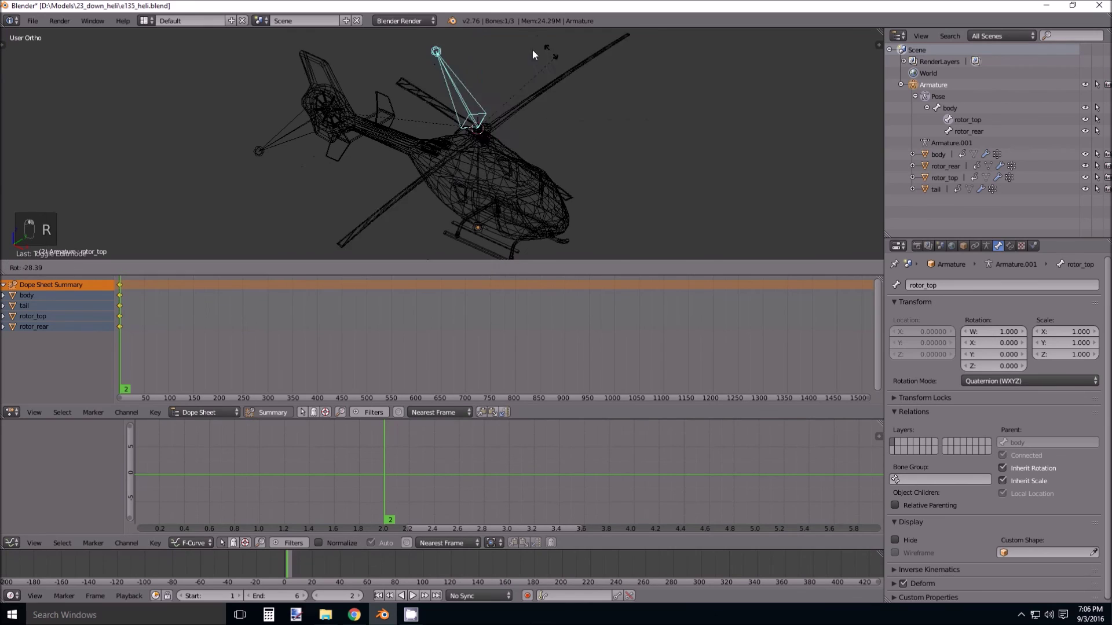
pyautogui.rightClick(613, 121)
# Insert a LocRot keyframe for the rotor_top bone at frame 1.
pyautogui.scroll(6, 290, 571)
pyautogui.scroll(20, 295, 567)
pyautogui.moveTo(338, 580); pyautogui.dragTo(137, 581)
pyautogui.moveTo(257, 585); pyautogui.dragTo(289, 590)
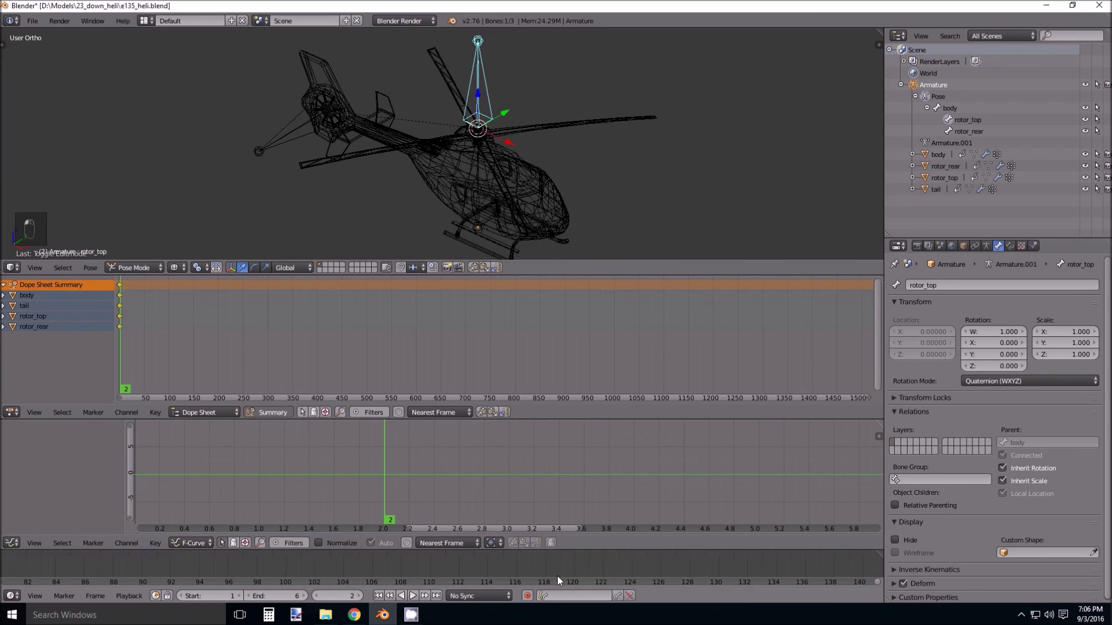
pyautogui.moveTo(111, 571); pyautogui.dragTo(927, 576, button='middle')
pyautogui.moveTo(130, 567); pyautogui.dragTo(422, 582, button='middle')
pyautogui.moveTo(79, 570); pyautogui.dragTo(359, 591, button='middle')
pyautogui.click(298, 574)
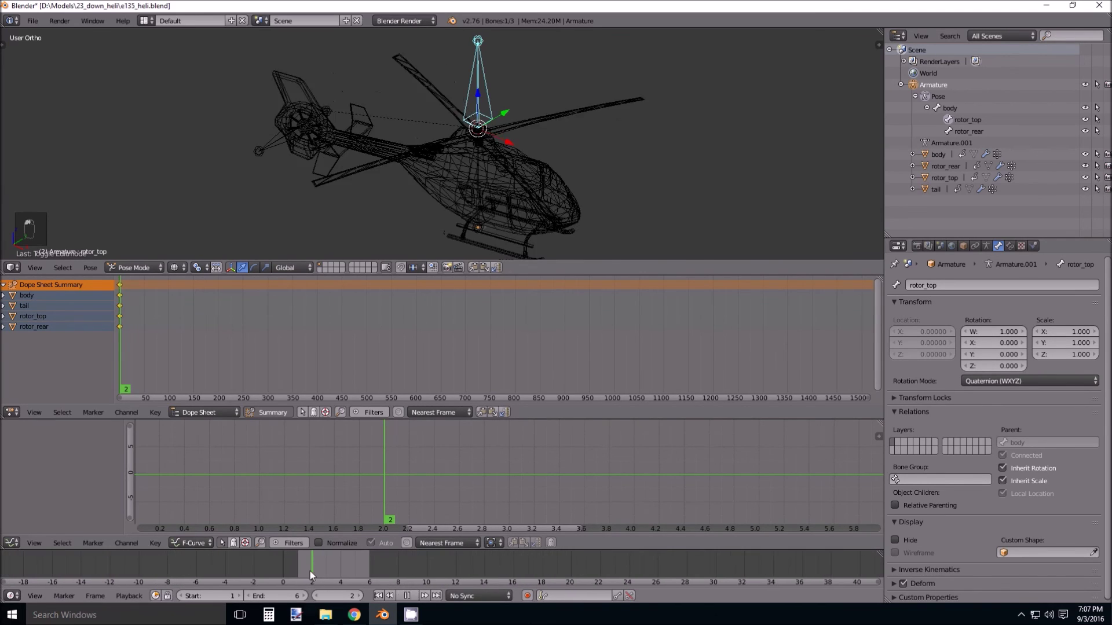
pyautogui.press('a')
pyautogui.press('a')
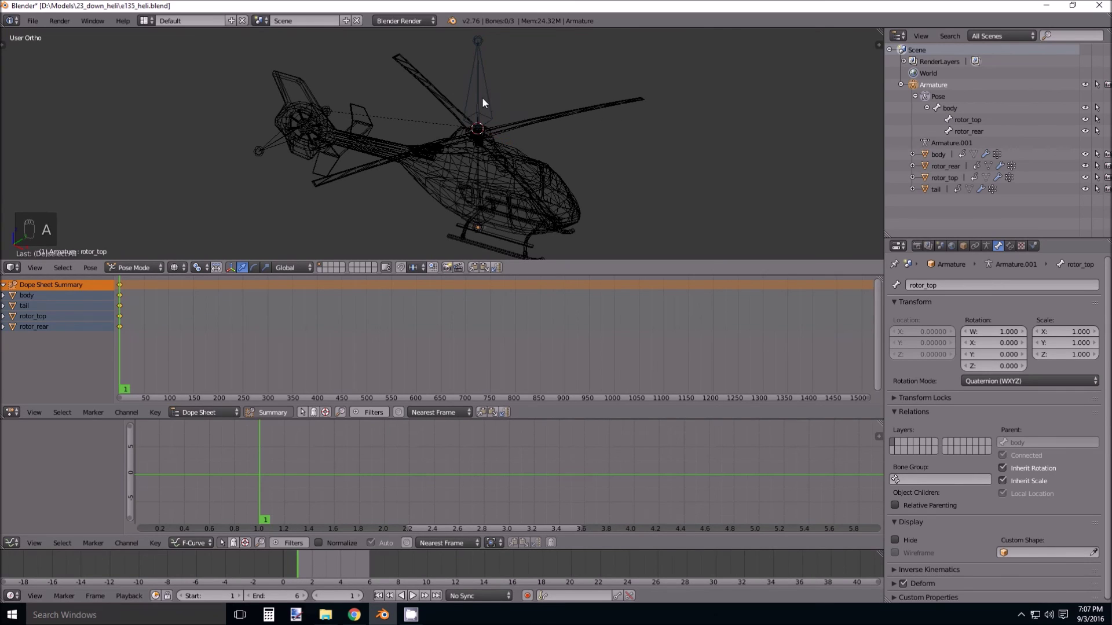
pyautogui.press('i')
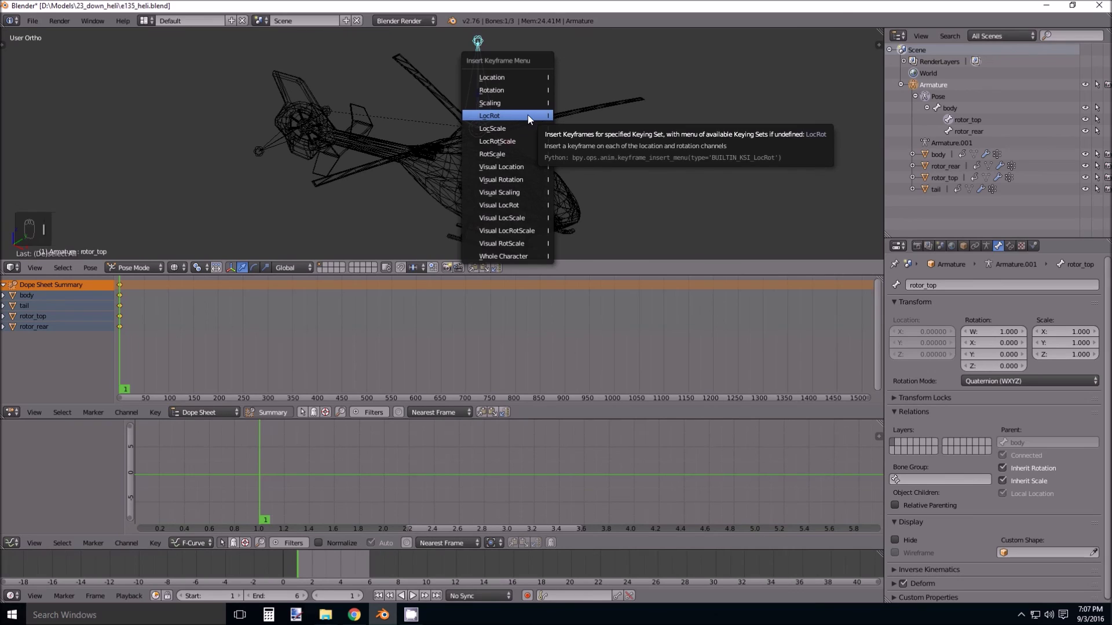
pyautogui.click(527, 115)
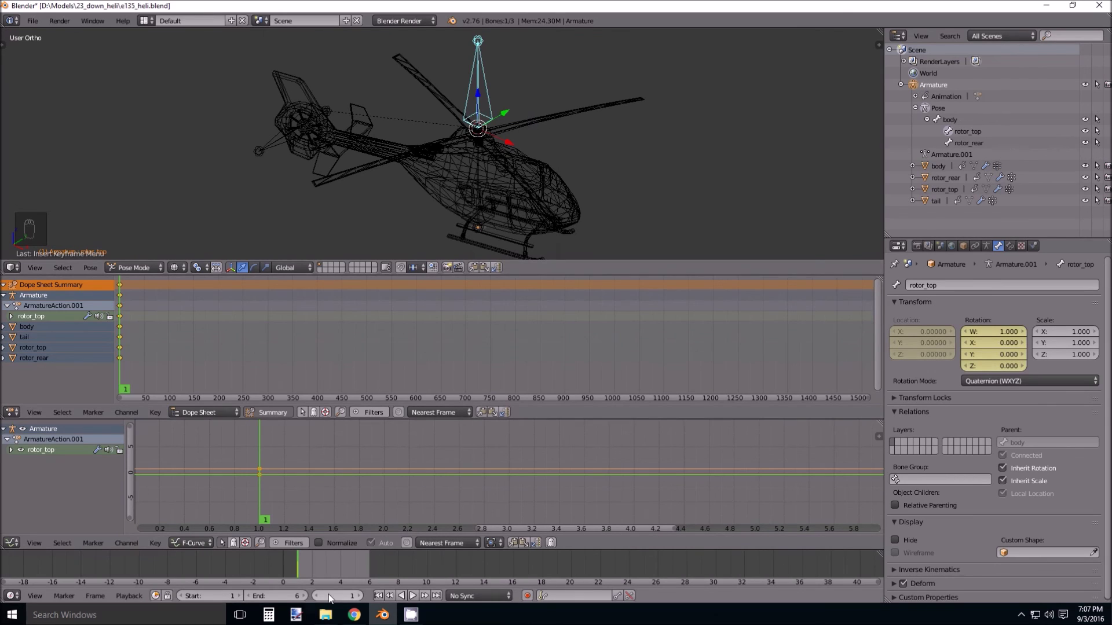
# At frame 6 in top view, mark a blade tip with the 3D cursor and rotate the rotor_top bone to about W 0.792, Y -0.610.
pyautogui.moveTo(296, 565); pyautogui.dragTo(370, 565)
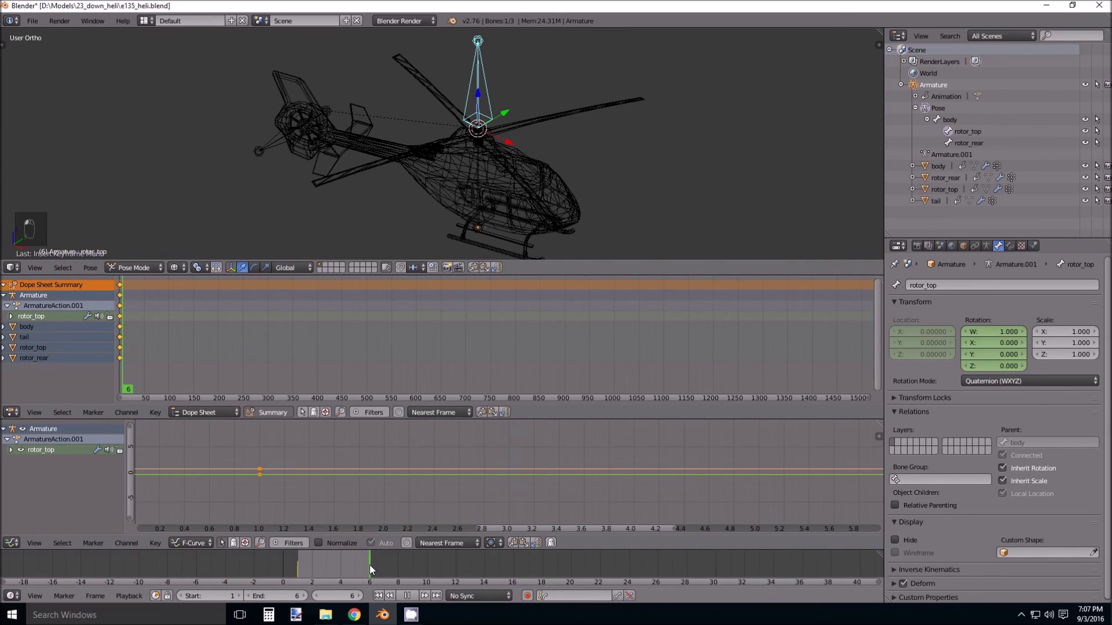
pyautogui.press('KP_7')
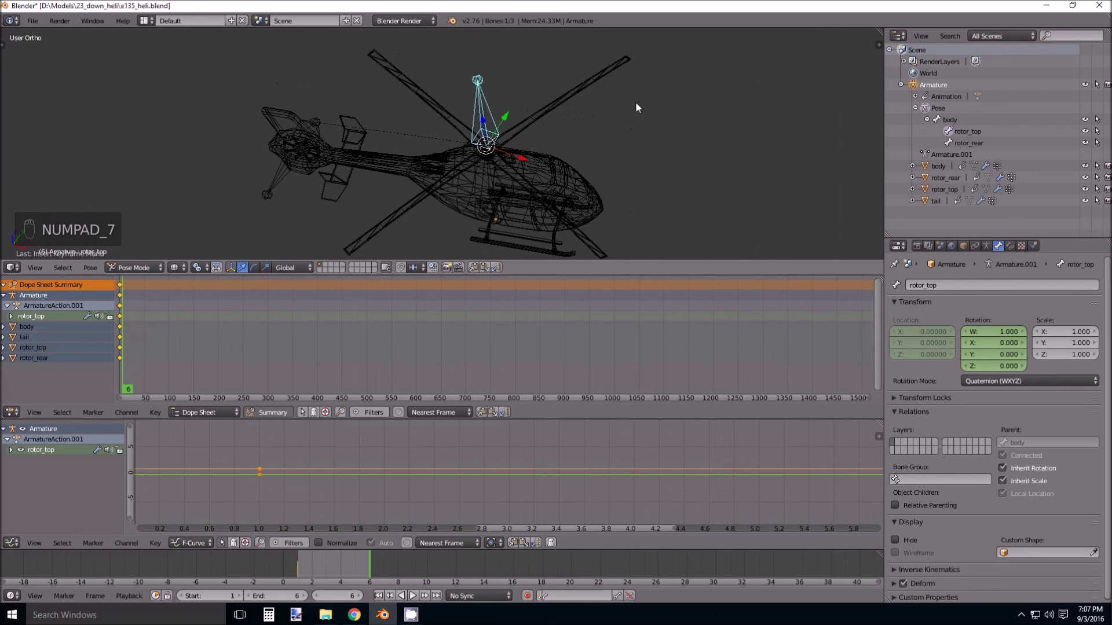
pyautogui.keyDown('shift'); pyautogui.moveTo(651, 105); pyautogui.dragTo(627, 122, button='middle'); pyautogui.keyUp('shift')
pyautogui.scroll(-3, 628, 122)
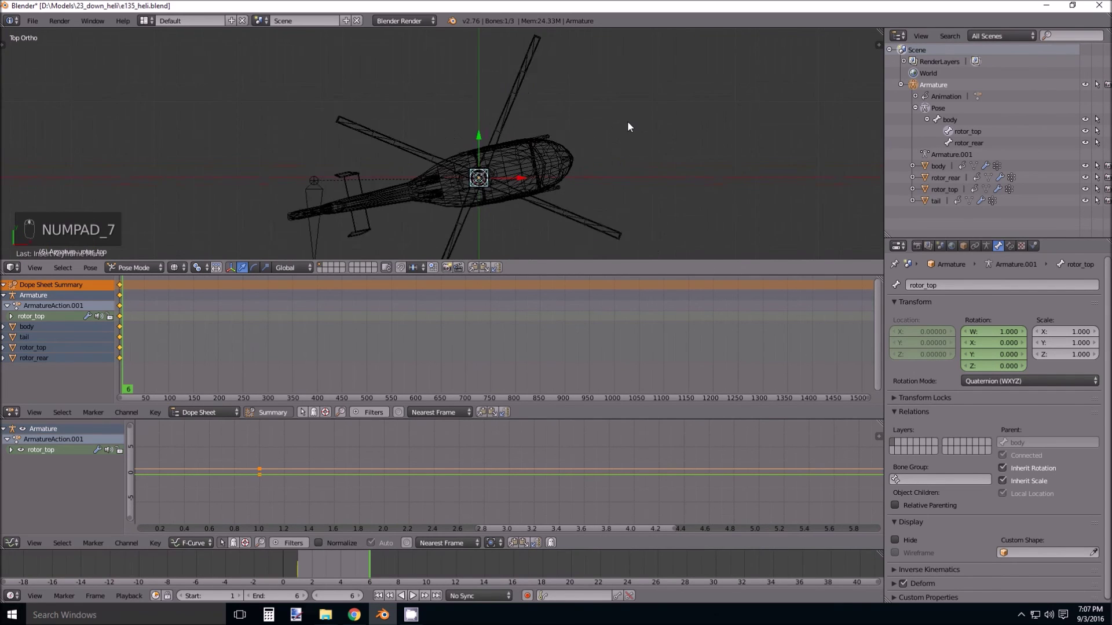
pyautogui.scroll(4, 573, 166)
pyautogui.scroll(-3, 574, 166)
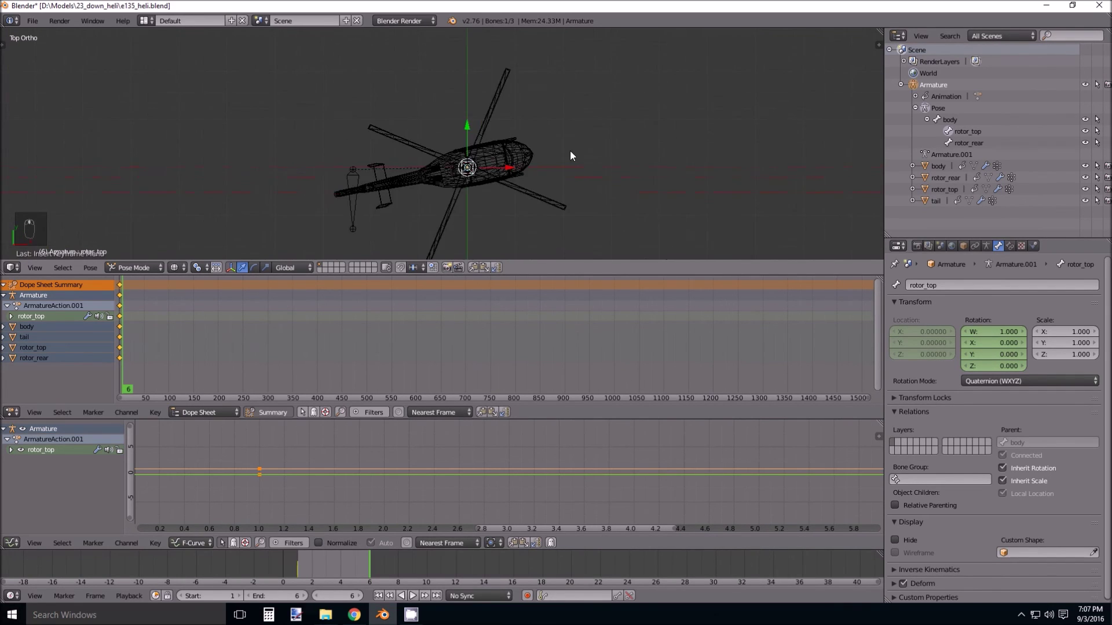
pyautogui.keyDown('shift'); pyautogui.moveTo(525, 81); pyautogui.dragTo(505, 119, button='middle'); pyautogui.keyUp('shift')
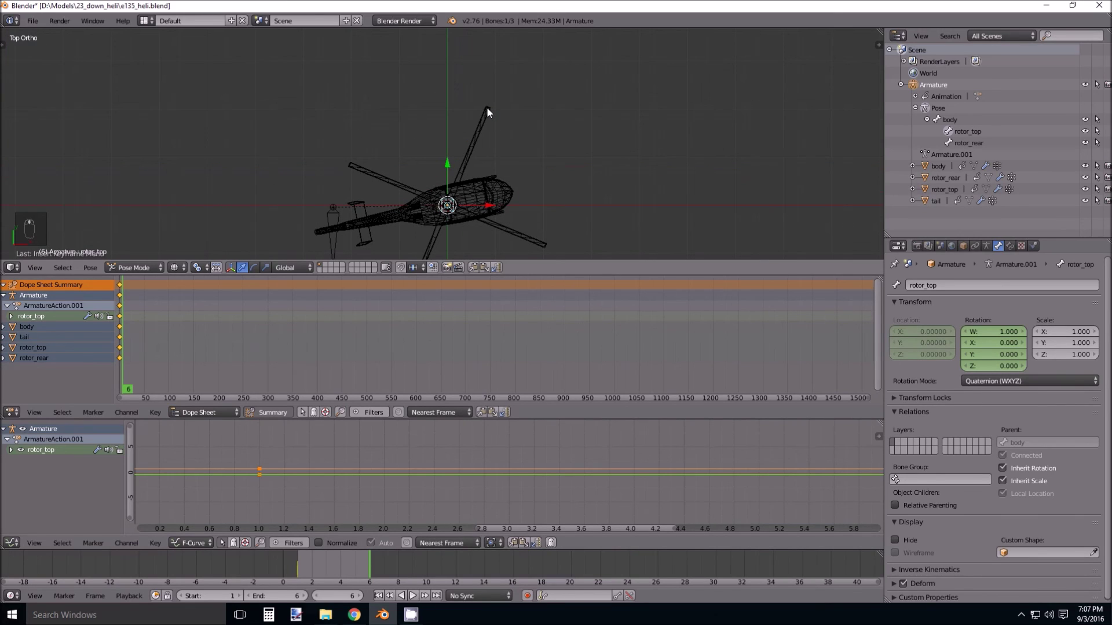
pyautogui.click(486, 108)
pyautogui.press('r')
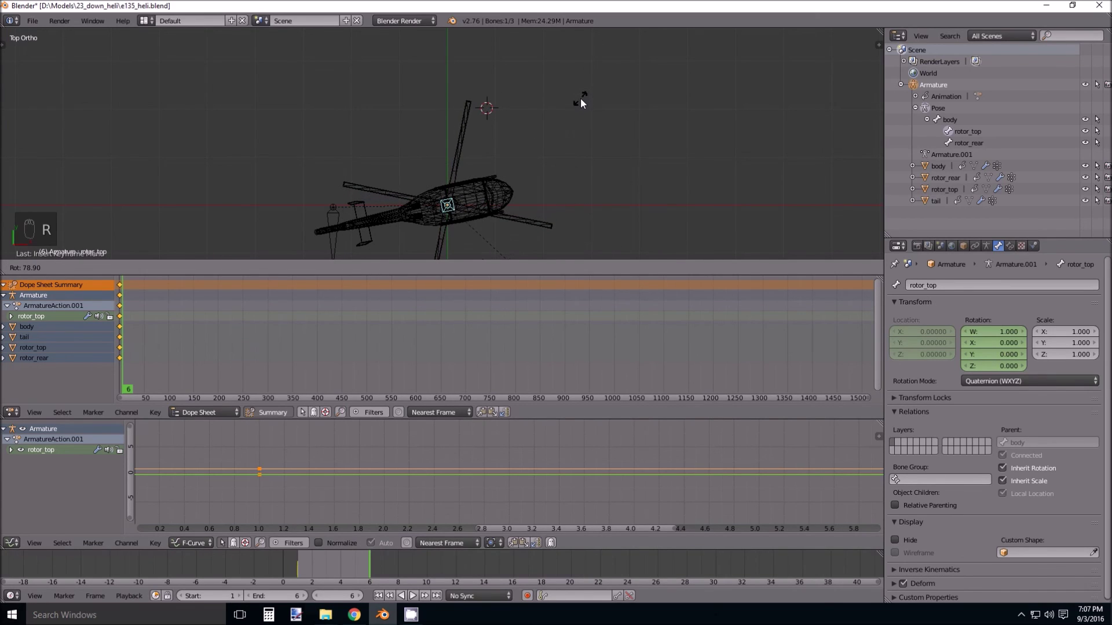
pyautogui.click(578, 82)
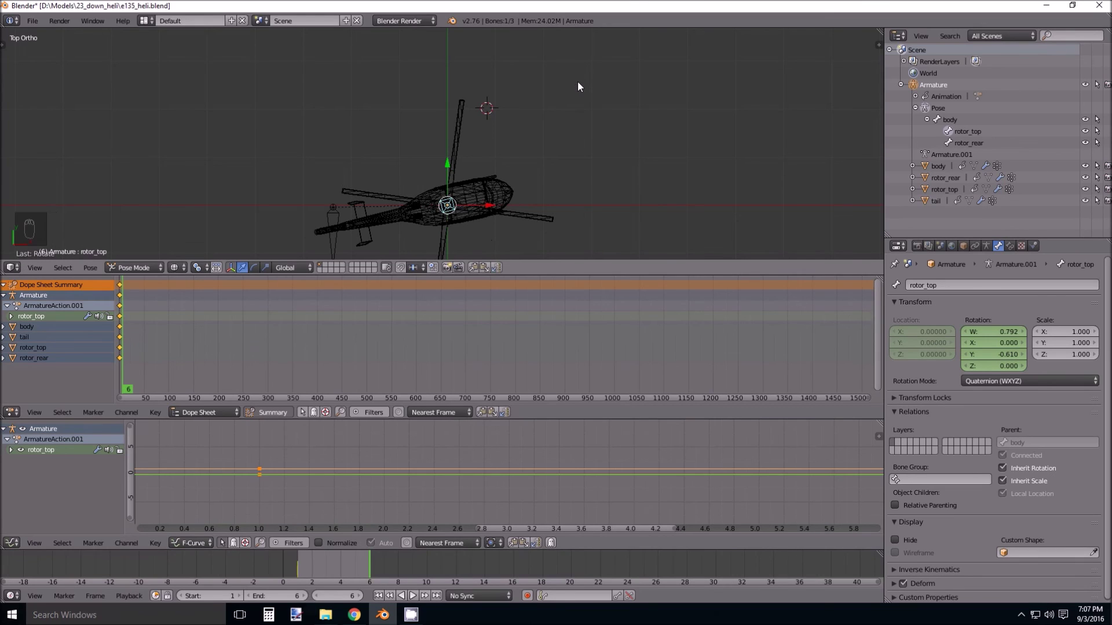
# Insert a LocRot keyframe for the rotated rotor_top bone at frame 6 and play the animation.
pyautogui.press('i')
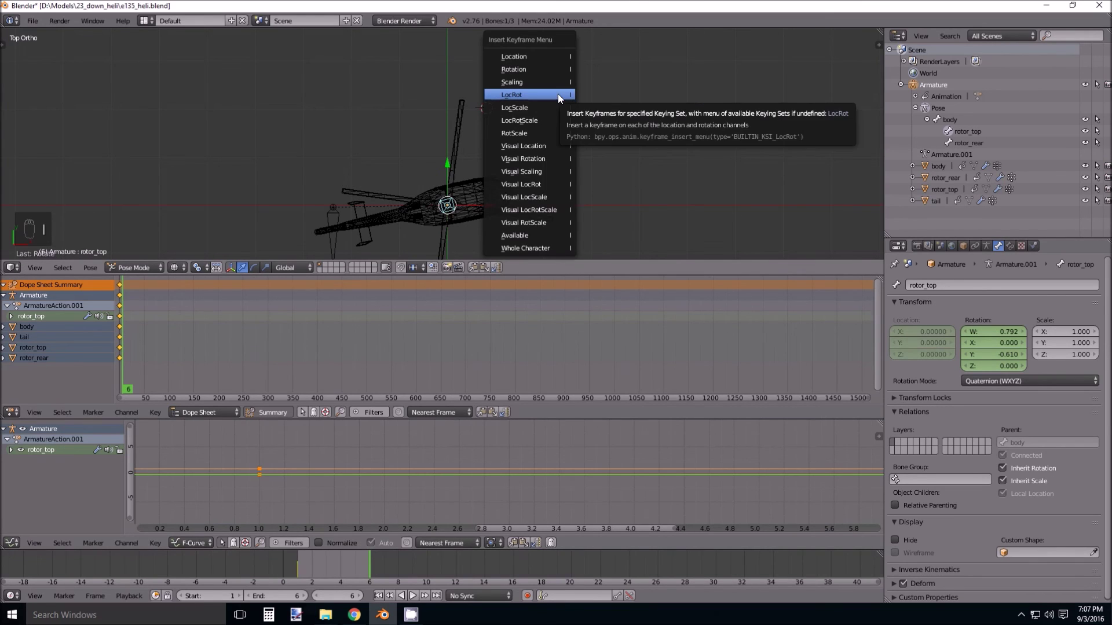
pyautogui.click(557, 94)
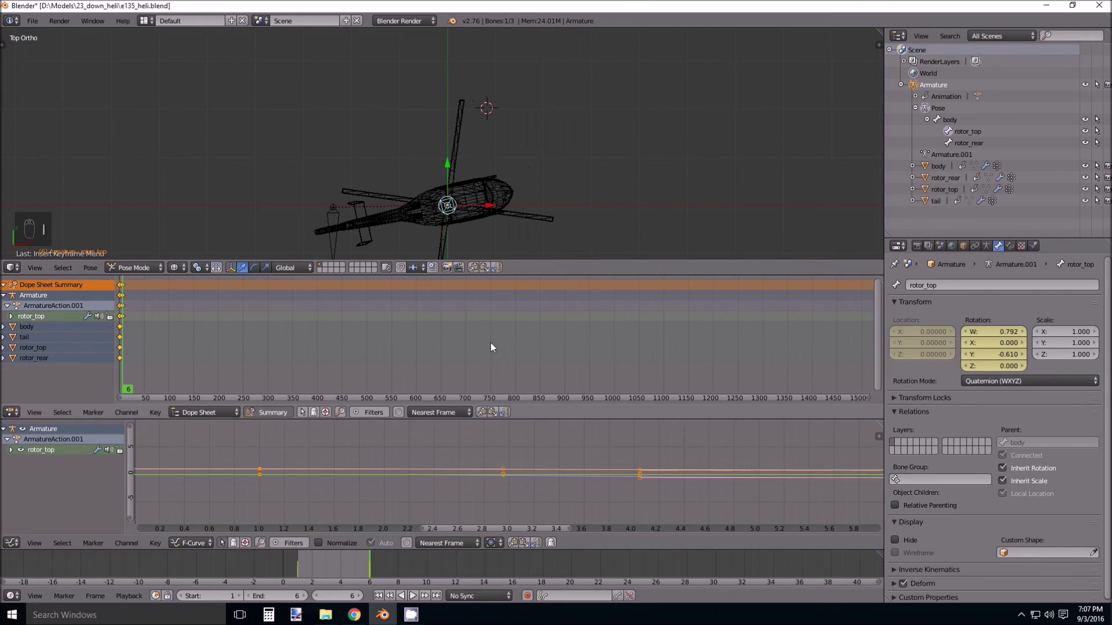
pyautogui.click(412, 595)
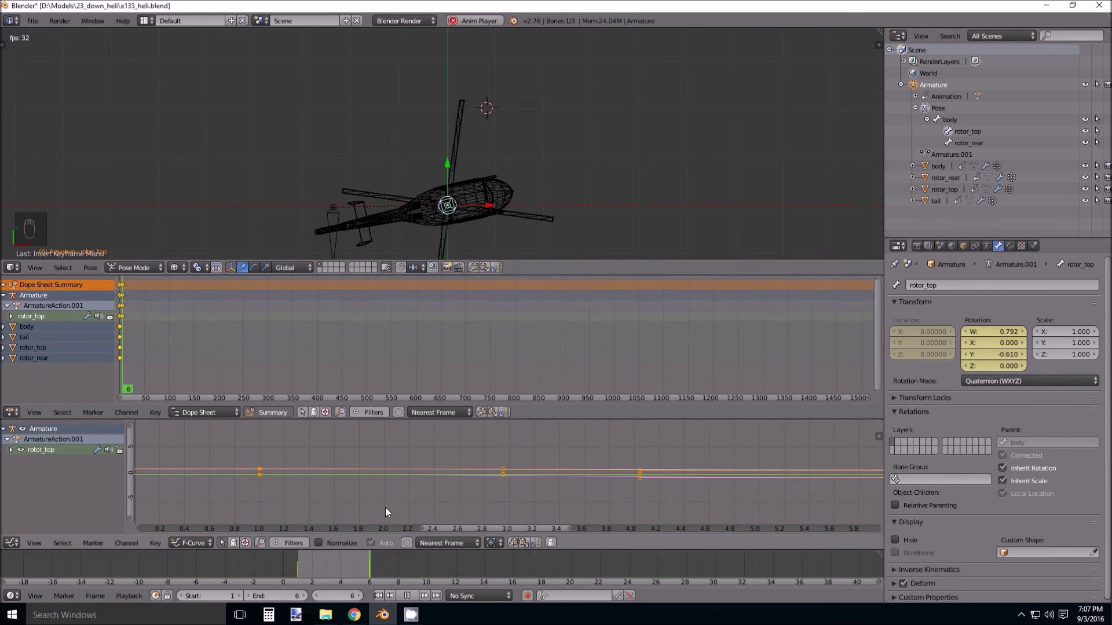
# Stop the playback and examine the rotor_top bone's animation curves between frames 1 and 6 in the Graph Editor.
pyautogui.click(407, 596)
pyautogui.scroll(5, 662, 486)
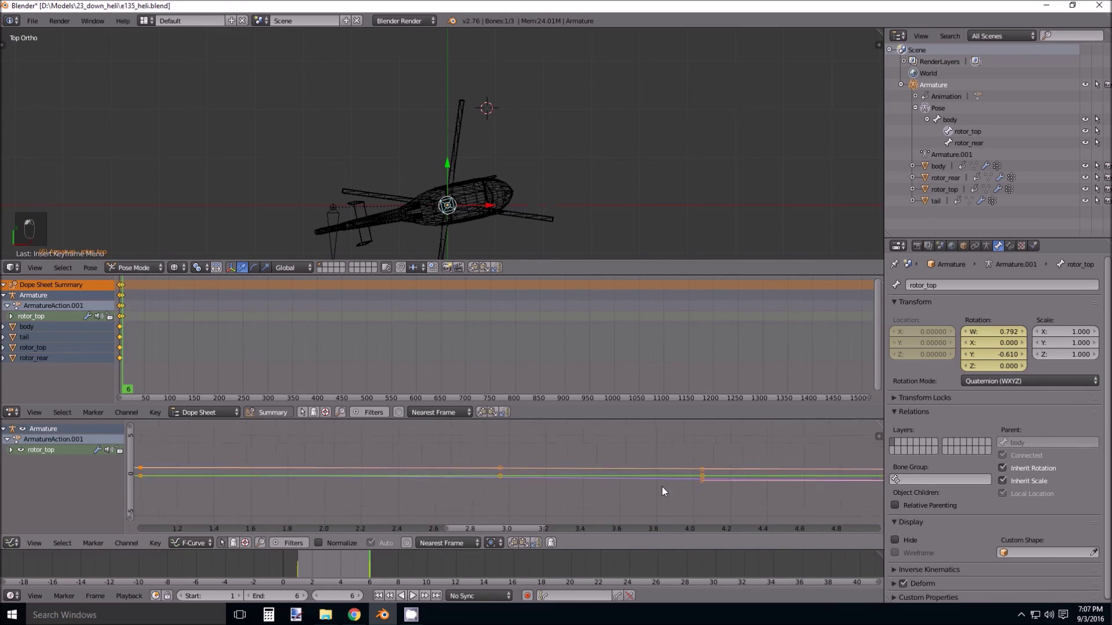
pyautogui.moveTo(662, 491); pyautogui.dragTo(290, 450, button='middle')
pyautogui.moveTo(559, 463); pyautogui.dragTo(366, 465, button='middle')
pyautogui.scroll(-8, 523, 465)
pyautogui.scroll(-8, 523, 465)
pyautogui.scroll(17, 524, 467)
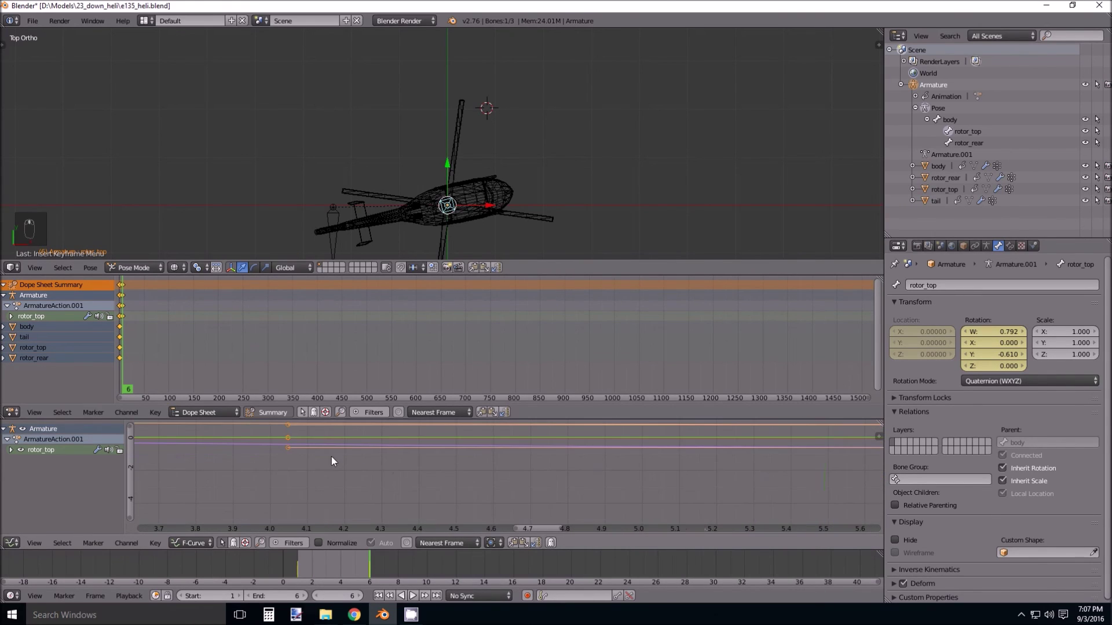
pyautogui.scroll(-4, 844, 464)
pyautogui.moveTo(844, 465); pyautogui.dragTo(500, 467, button='middle')
pyautogui.rightClick(527, 457)
pyautogui.scroll(-5, 342, 484)
pyautogui.moveTo(199, 464); pyautogui.dragTo(411, 467, button='middle')
pyautogui.moveTo(130, 436); pyautogui.dragTo(130, 531)
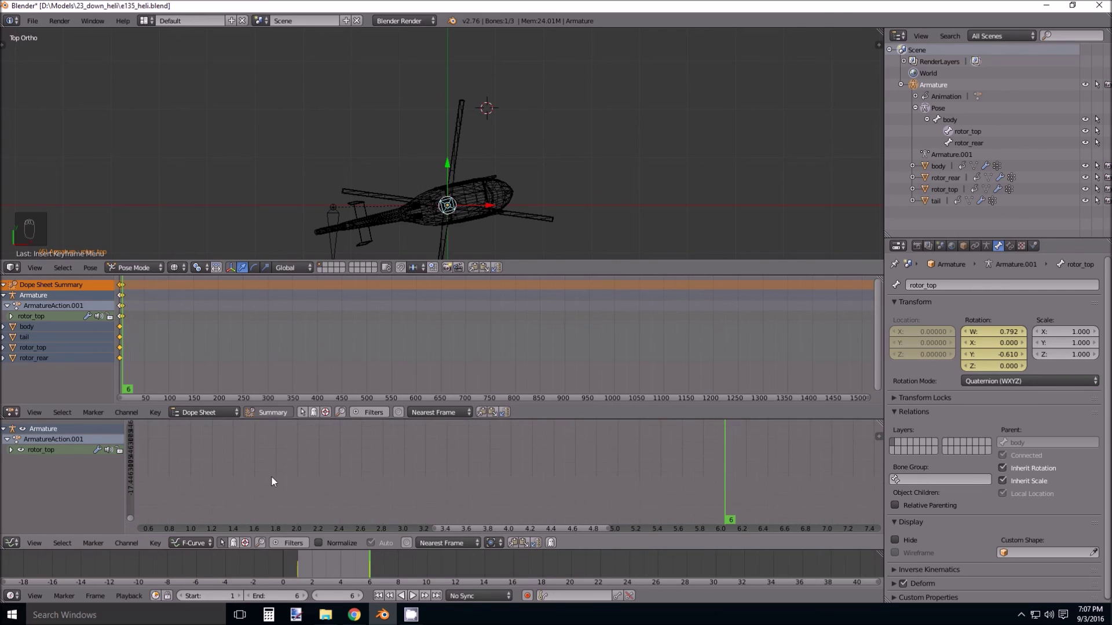
pyautogui.moveTo(311, 484); pyautogui.dragTo(277, 469, button='middle')
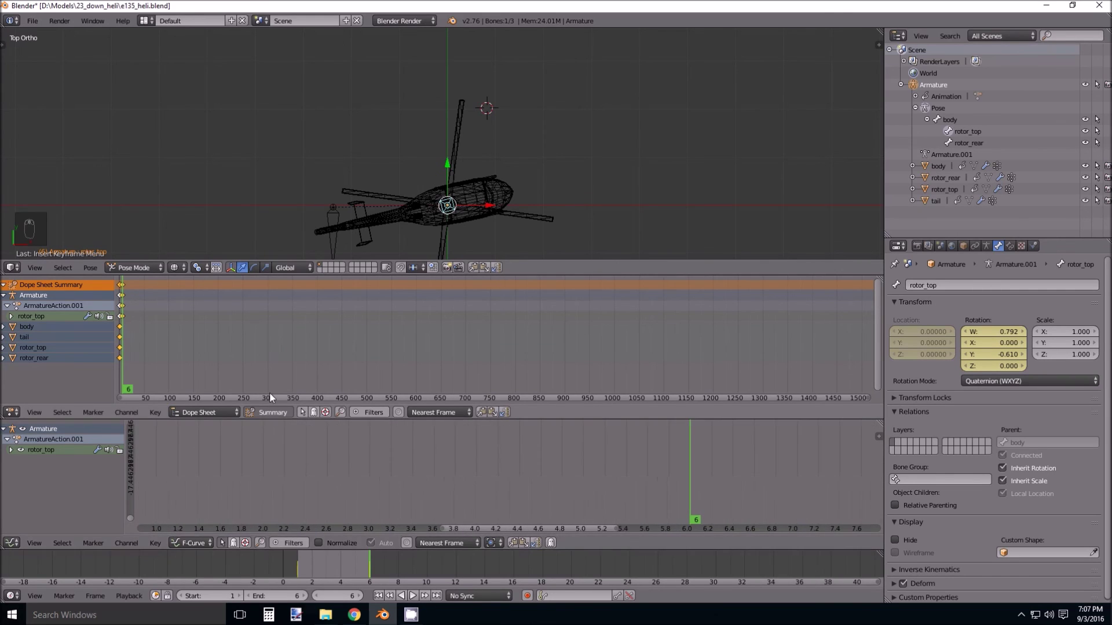
pyautogui.hotkey('ctrl', 'z')
pyautogui.moveTo(131, 477)
pyautogui.mouseDown()
pyautogui.moveTo(131, 459)
pyautogui.moveTo(131, 506)
pyautogui.moveTo(134, 409)
pyautogui.moveTo(135, 462)
pyautogui.mouseUp()
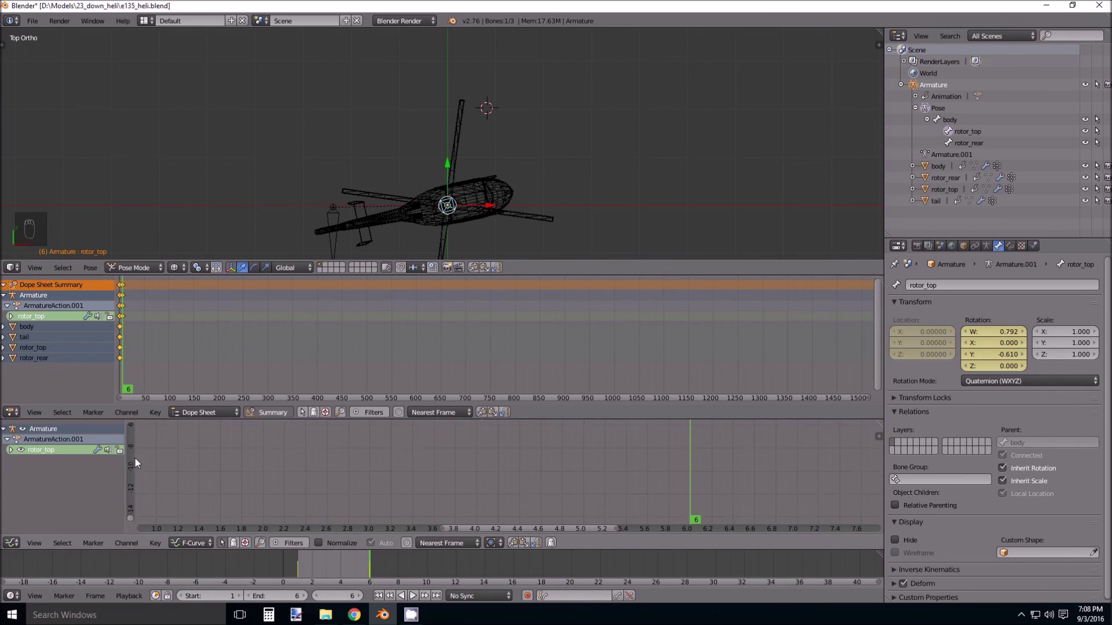
pyautogui.moveTo(176, 478); pyautogui.dragTo(716, 463, button='middle')
pyautogui.moveTo(778, 479); pyautogui.dragTo(288, 547, button='middle')
pyautogui.scroll(4, 447, 475)
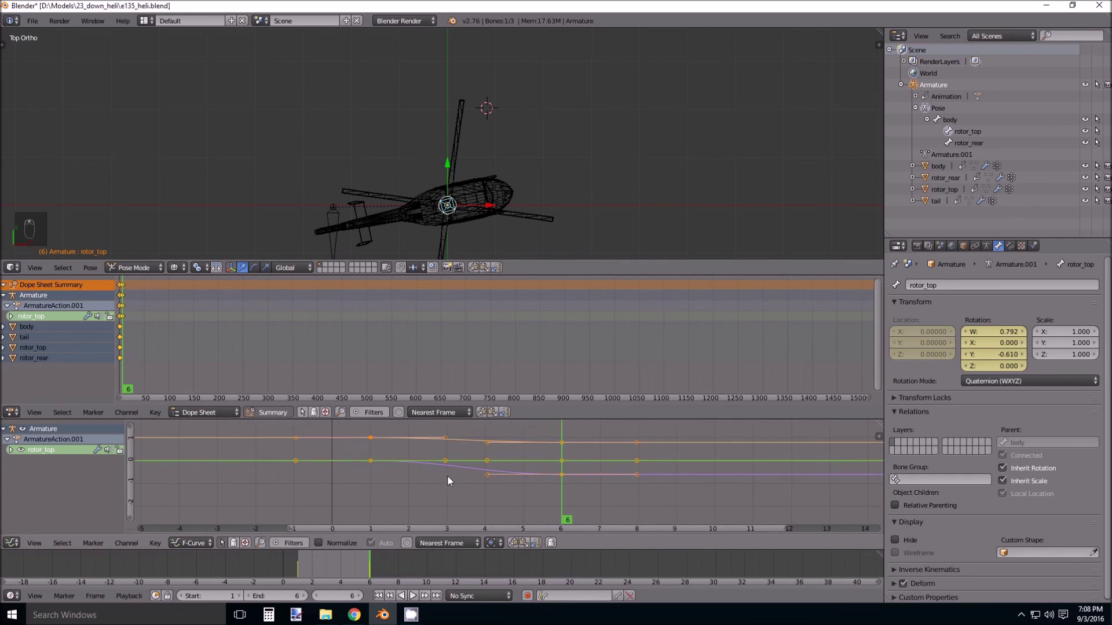
pyautogui.moveTo(390, 483); pyautogui.dragTo(406, 494, button='middle')
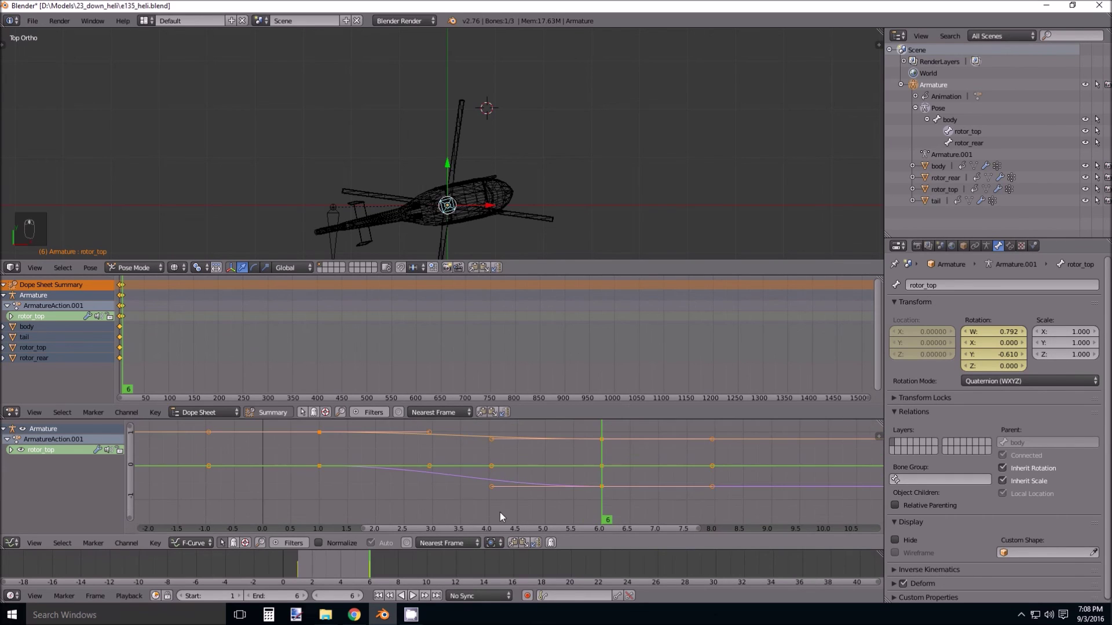
# Select the frame 1 key of rotor_top's descending rotation curve and set the curve to Linear Extrapolation.
pyautogui.rightClick(319, 465)
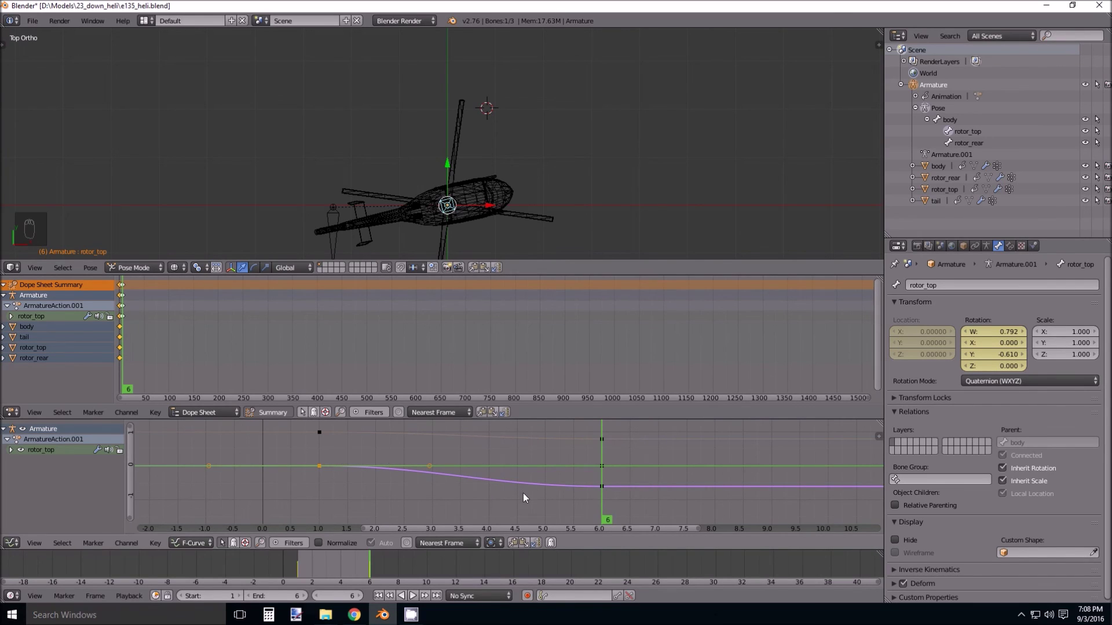
pyautogui.click(120, 542)
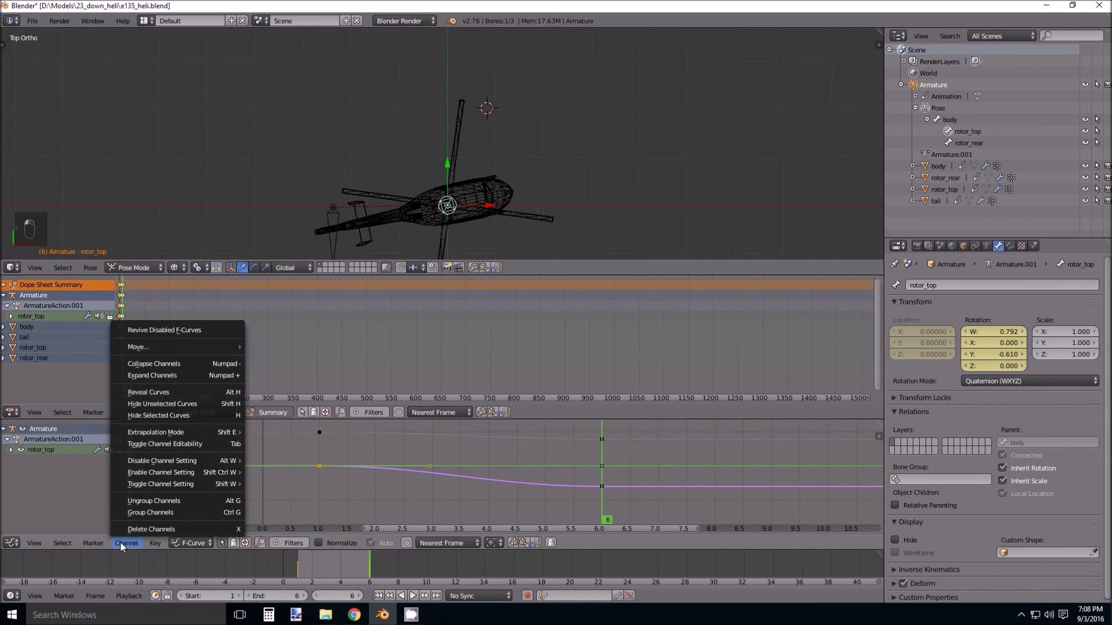
pyautogui.moveTo(166, 436)
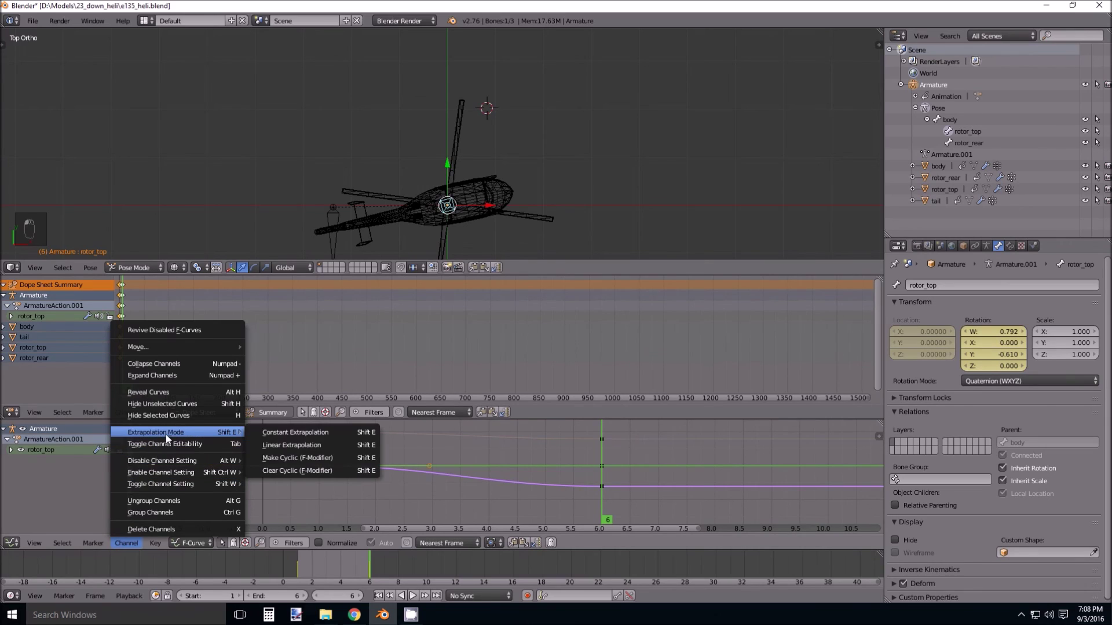
pyautogui.click(293, 445)
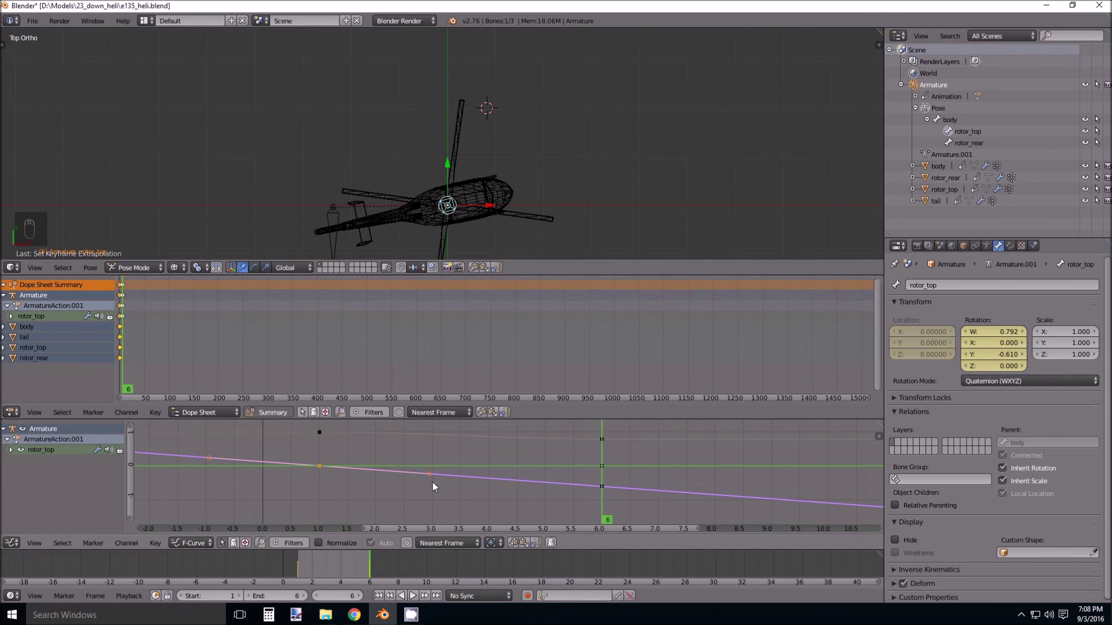
pyautogui.moveTo(429, 476)
pyautogui.mouseDown(button='right')
pyautogui.moveTo(417, 449)
pyautogui.moveTo(436, 486)
pyautogui.moveTo(440, 459)
pyautogui.mouseUp(button='right')
pyautogui.rightClick(440, 459)
# Play the animation in a perspective angle to check the main rotor's spin, and stop it.
pyautogui.click(412, 595)
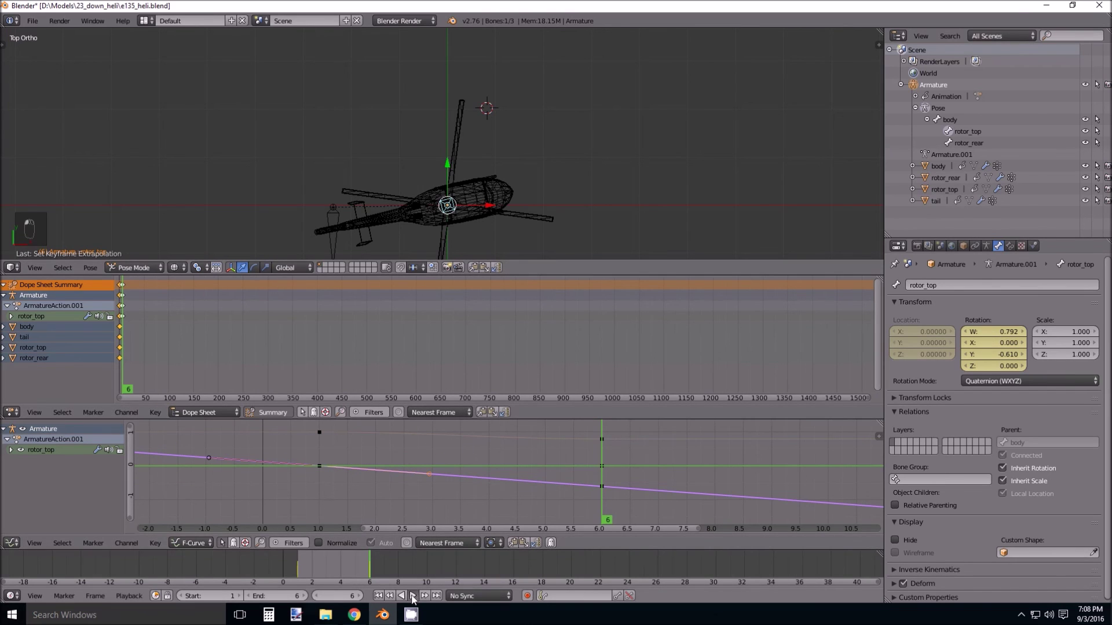
pyautogui.moveTo(440, 162); pyautogui.dragTo(472, 169, button='middle')
pyautogui.scroll(4, 408, 139)
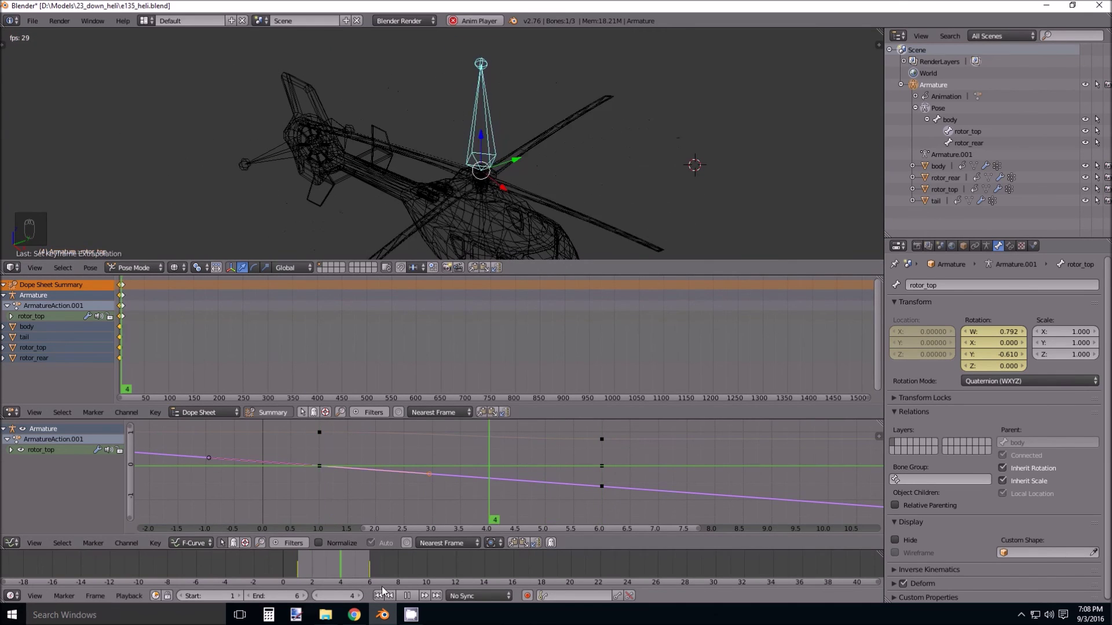
pyautogui.click(406, 595)
# Insert a LocRot keyframe for the rotor_rear bone at frame 1.
pyautogui.rightClick(275, 151)
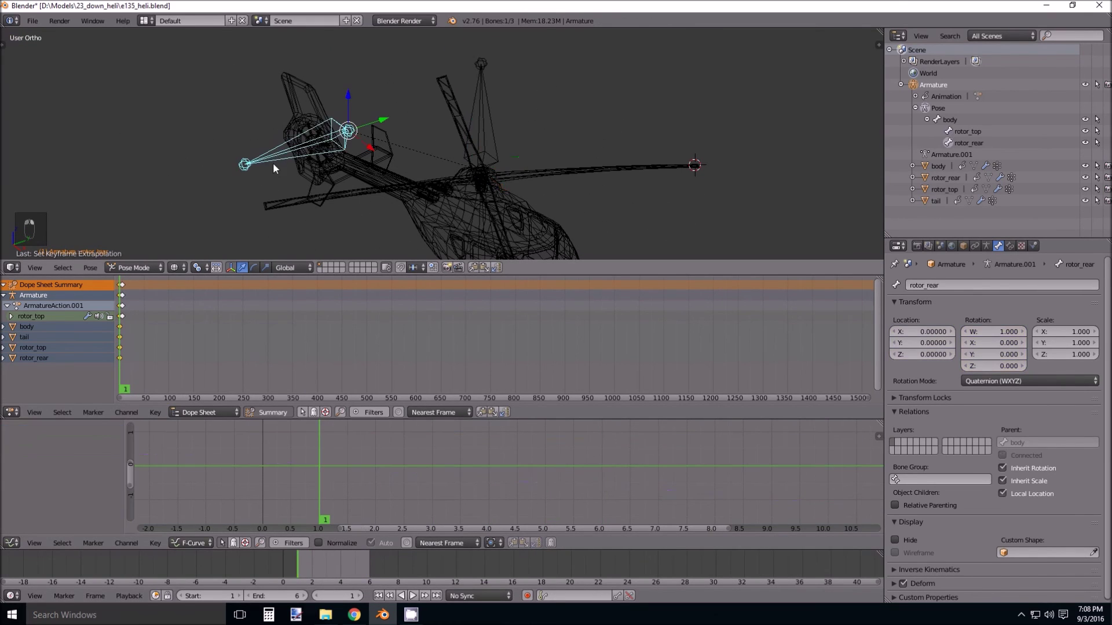
pyautogui.press('i')
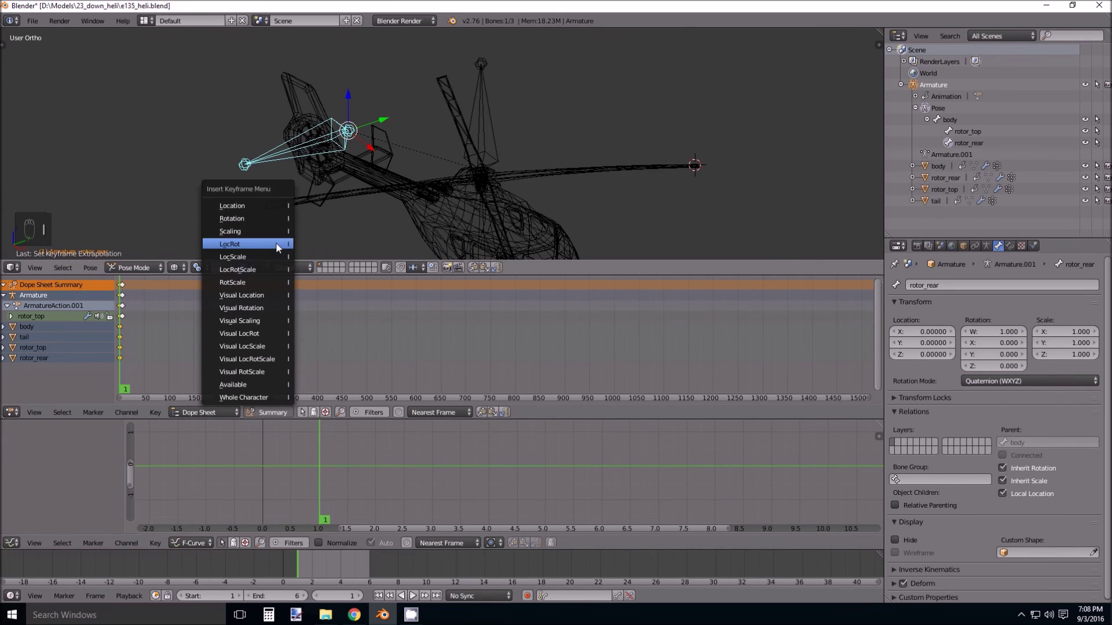
pyautogui.click(276, 242)
pyautogui.scroll(5, 345, 186)
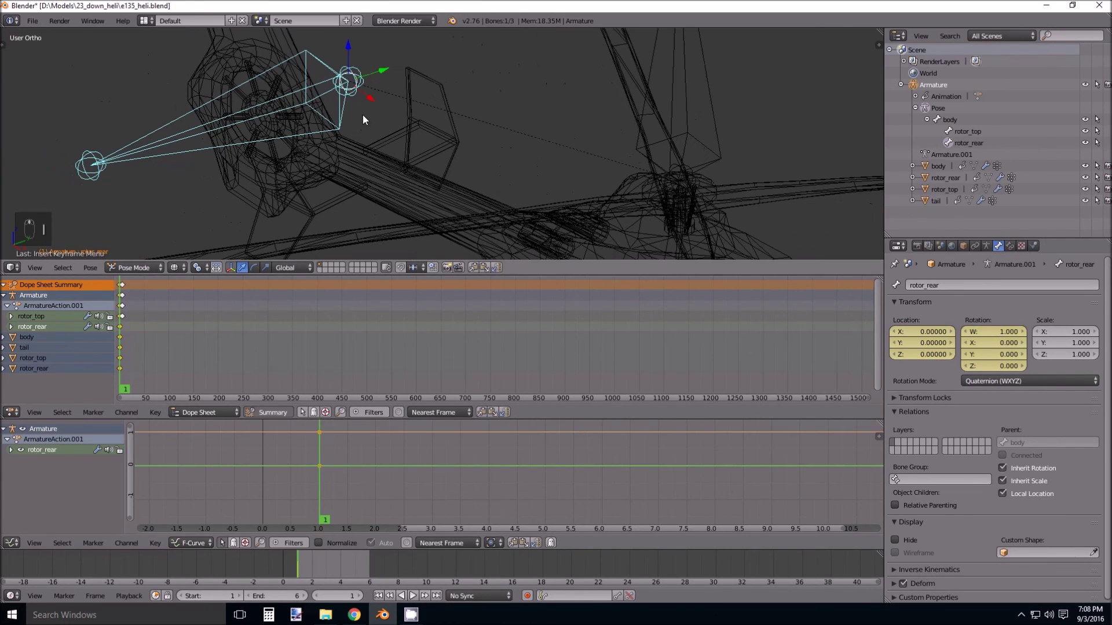
# Go to frame 6 and examine how the rear rotor lines up with its bone in front view.
pyautogui.moveTo(297, 560); pyautogui.dragTo(369, 557)
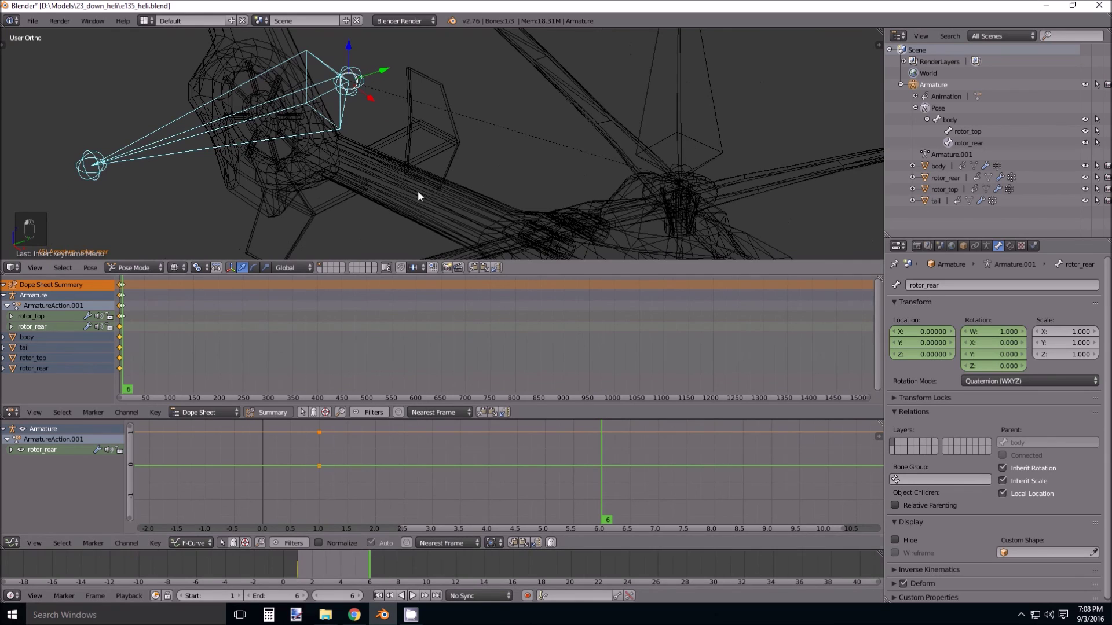
pyautogui.press('KP_1')
pyautogui.keyDown('shift'); pyautogui.moveTo(311, 206); pyautogui.dragTo(476, 123, button='middle'); pyautogui.keyUp('shift')
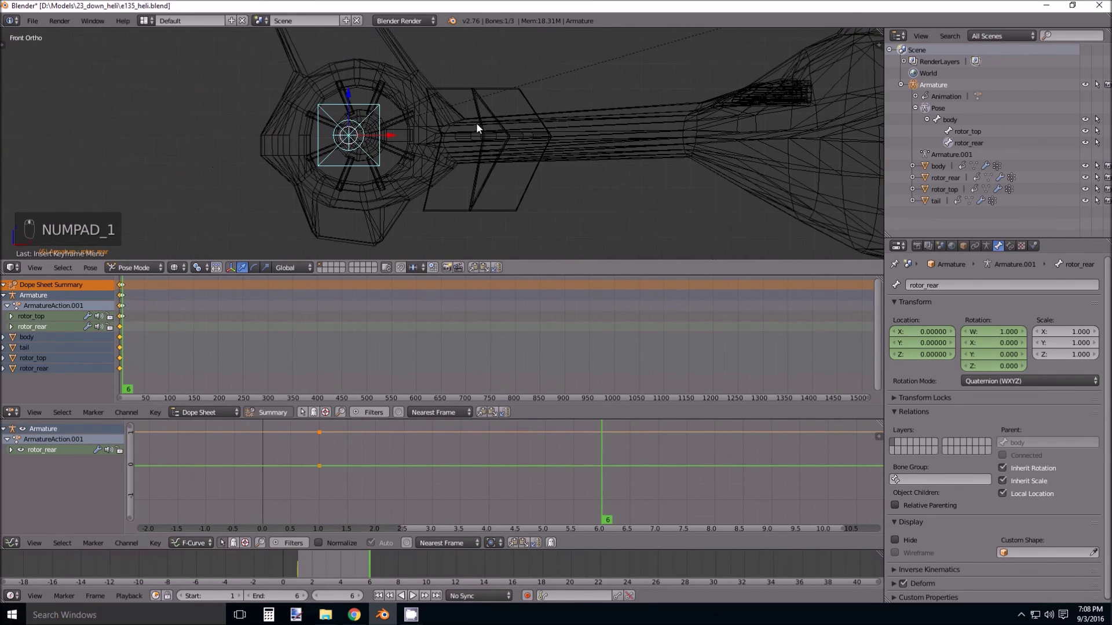
pyautogui.scroll(5, 360, 115)
pyautogui.scroll(-8, 362, 125)
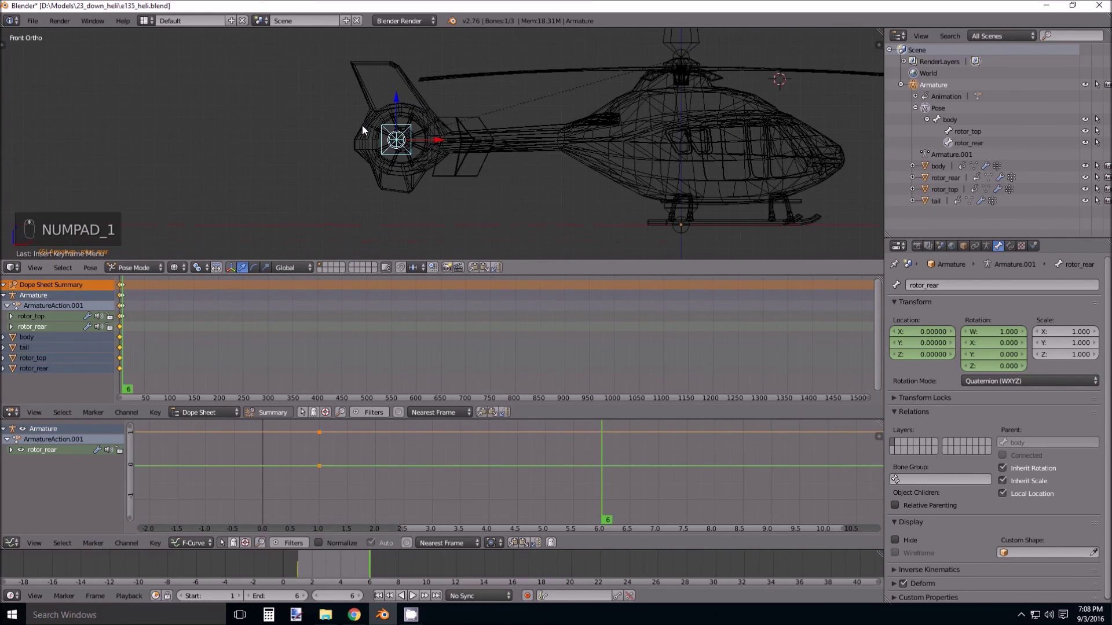
pyautogui.scroll(3, 399, 111)
pyautogui.scroll(4, 383, 118)
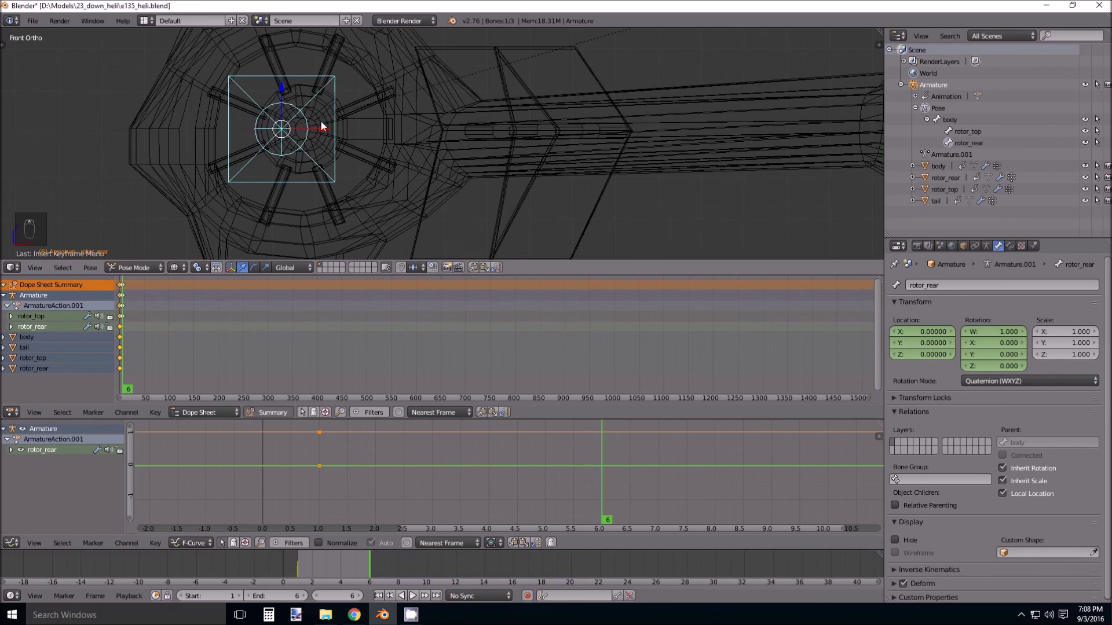
pyautogui.scroll(4, 298, 123)
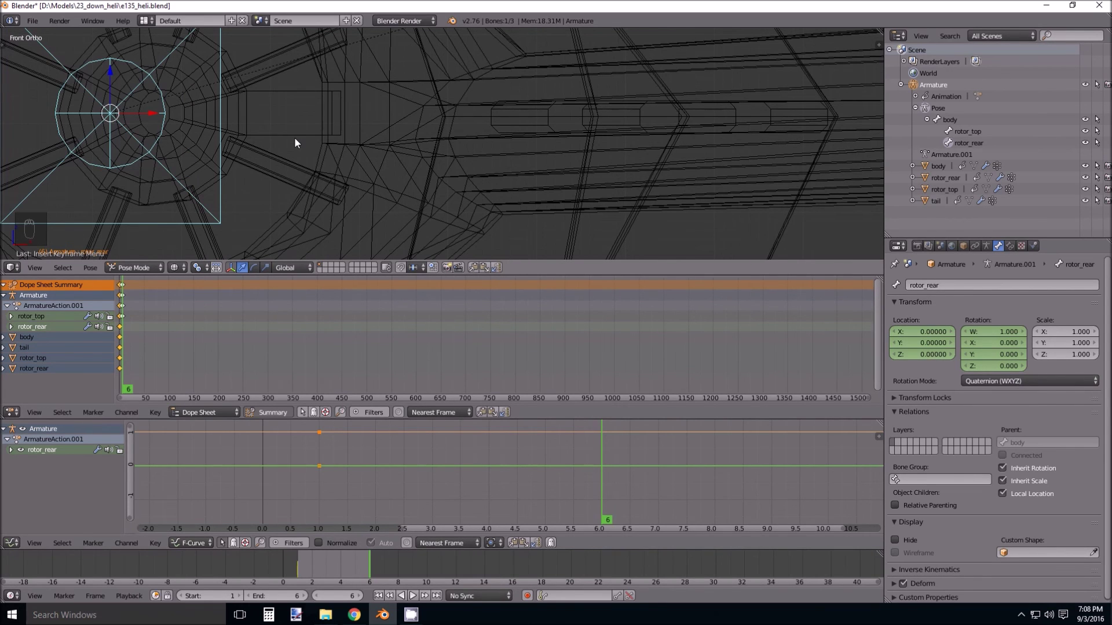
pyautogui.scroll(-8, 294, 137)
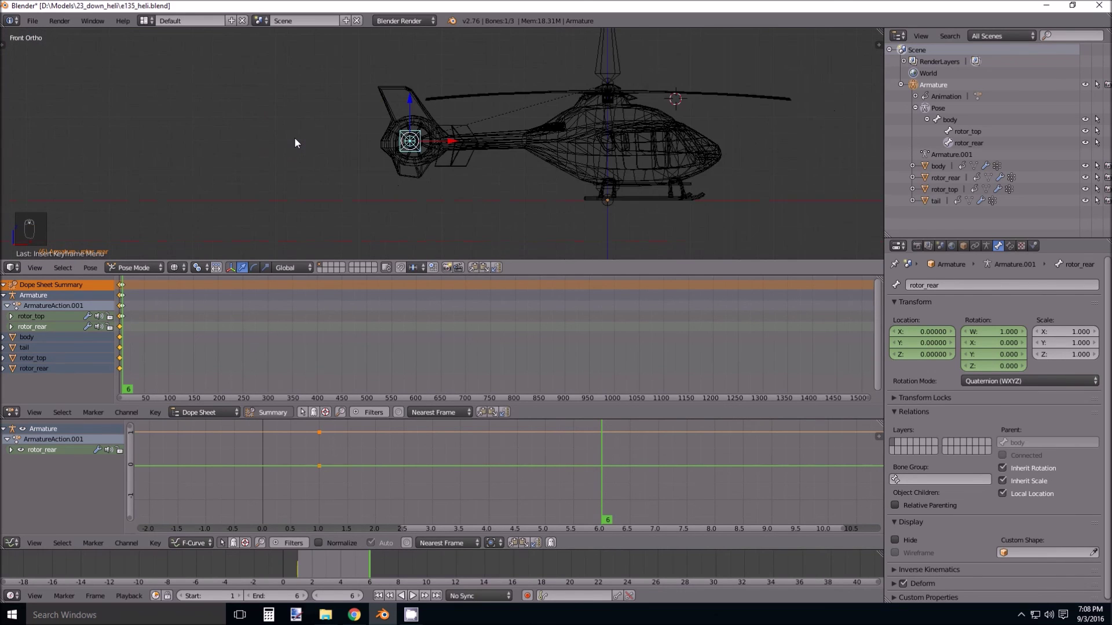
# Switch the armature from Pose Mode to Object Mode.
pyautogui.moveTo(591, 123); pyautogui.dragTo(556, 216, button='middle')
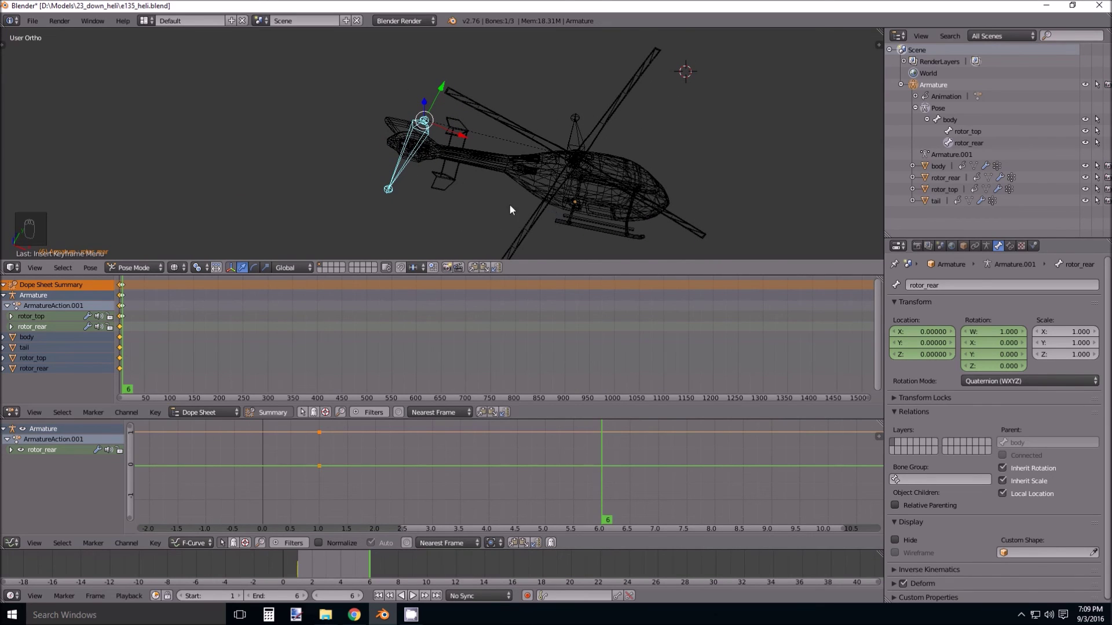
pyautogui.press('Tab')
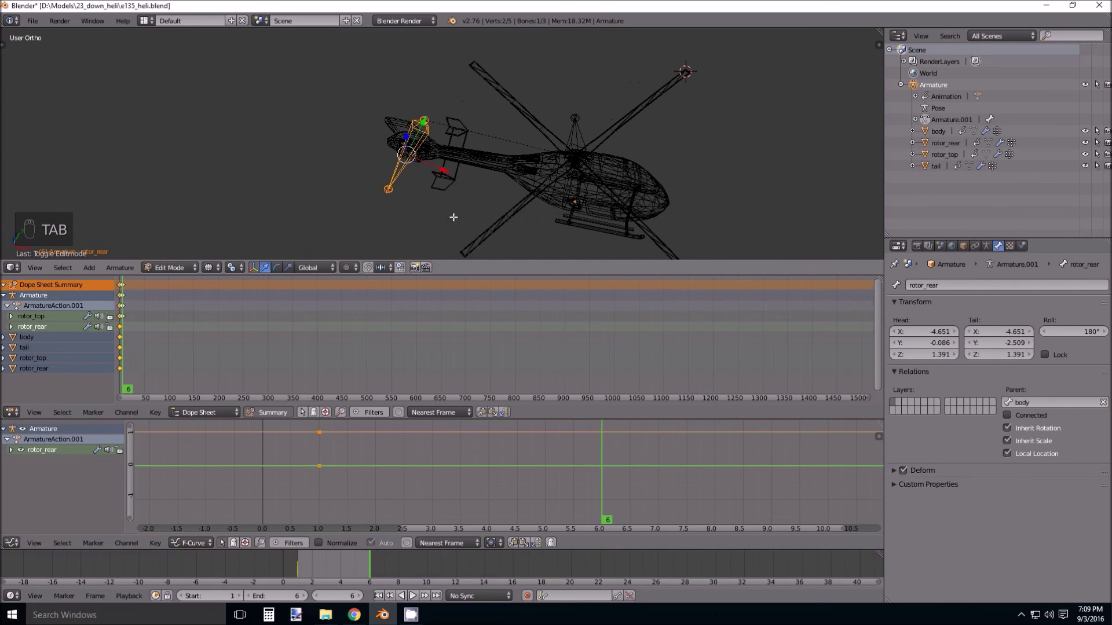
pyautogui.click(179, 265)
pyautogui.click(182, 255)
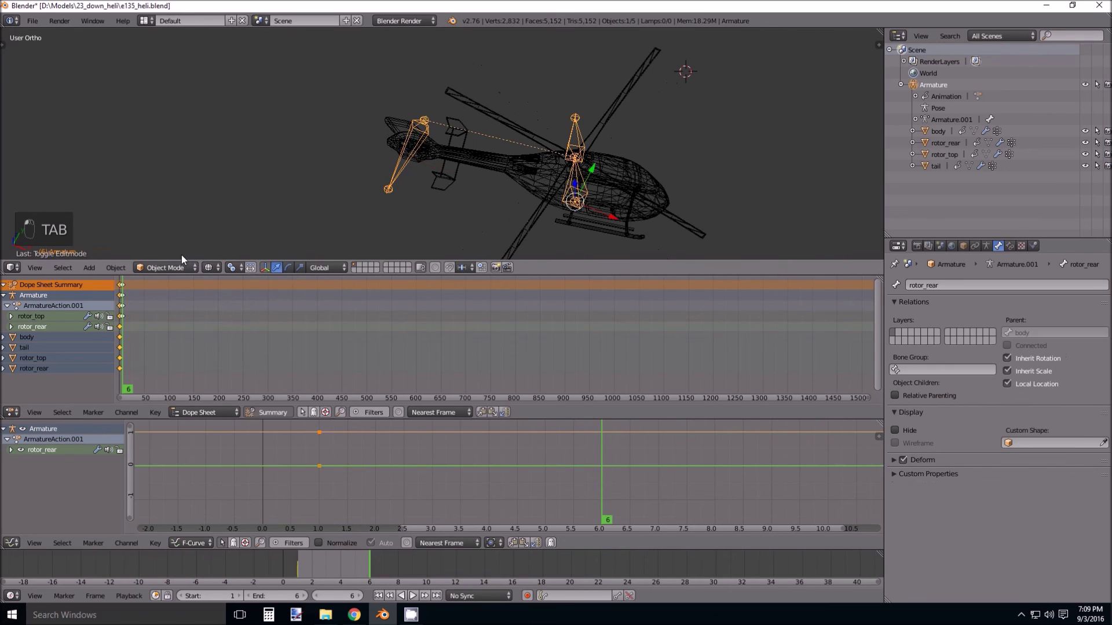
# Select the tail mesh in top view and examine its alignment with the rotor_rear bone and the X axis.
pyautogui.press('KP_7')
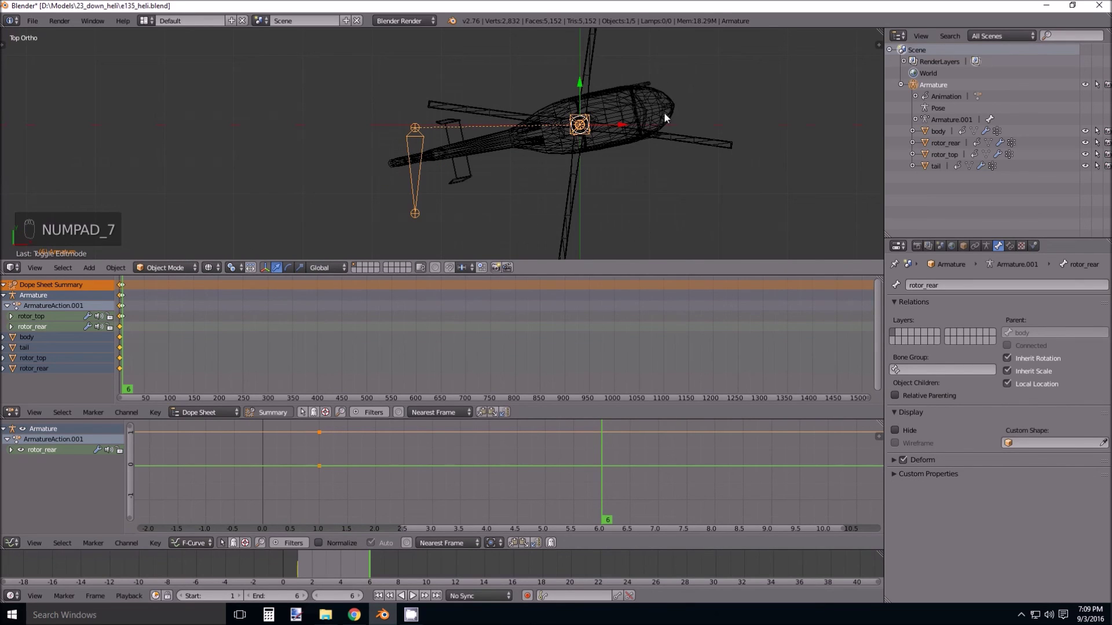
pyautogui.keyDown('shift'); pyautogui.moveTo(659, 108); pyautogui.dragTo(597, 126, button='middle'); pyautogui.keyUp('shift')
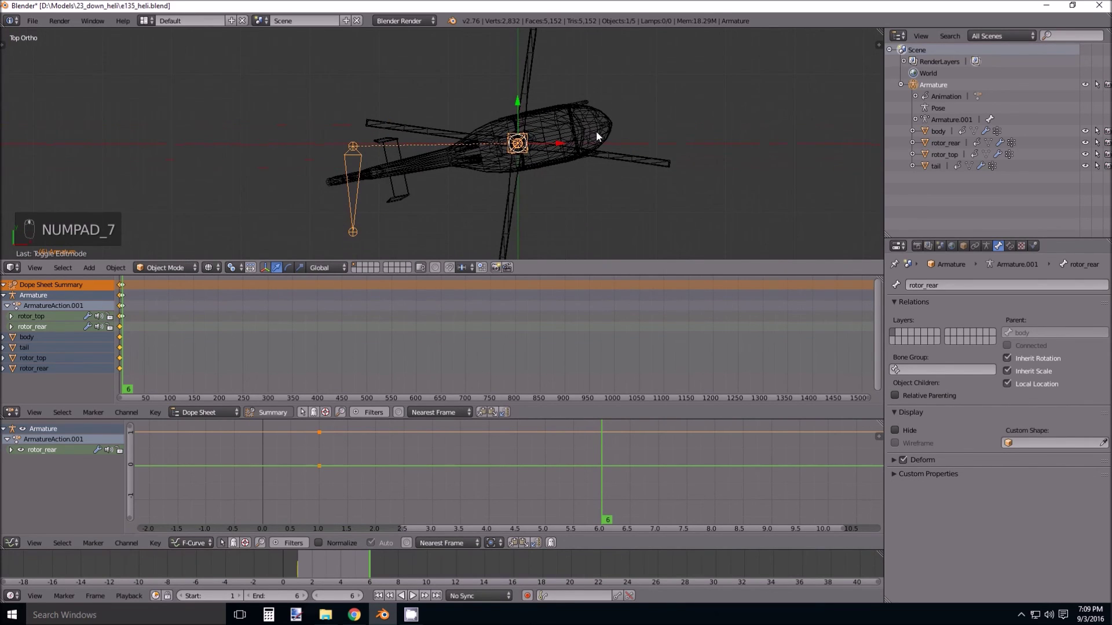
pyautogui.rightClick(596, 131)
pyautogui.rightClick(431, 159)
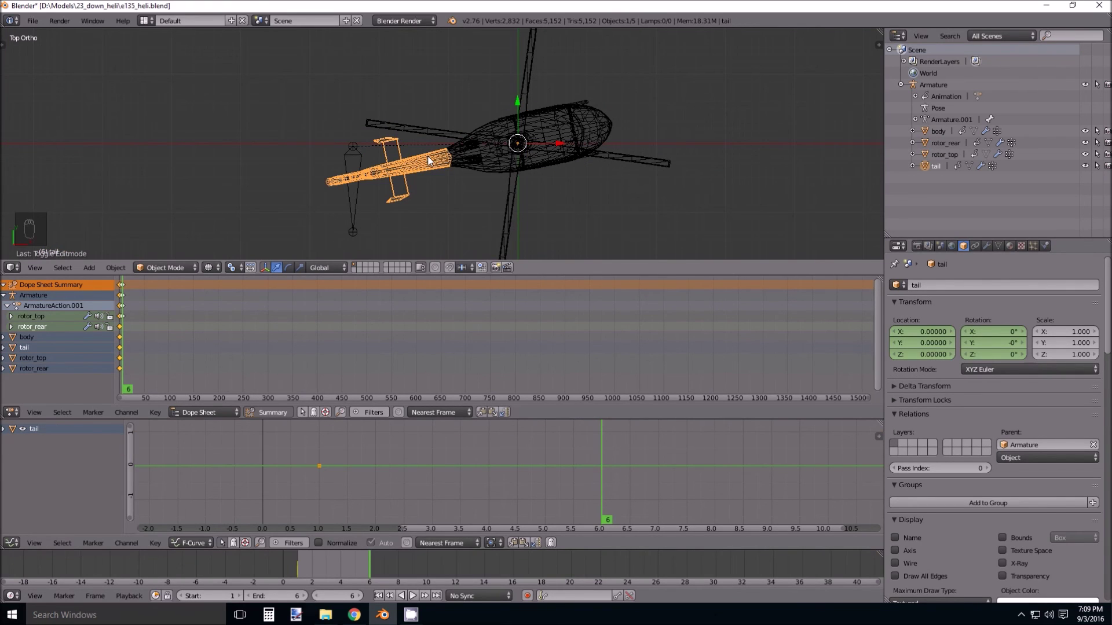
pyautogui.scroll(5, 521, 153)
pyautogui.scroll(-5, 523, 153)
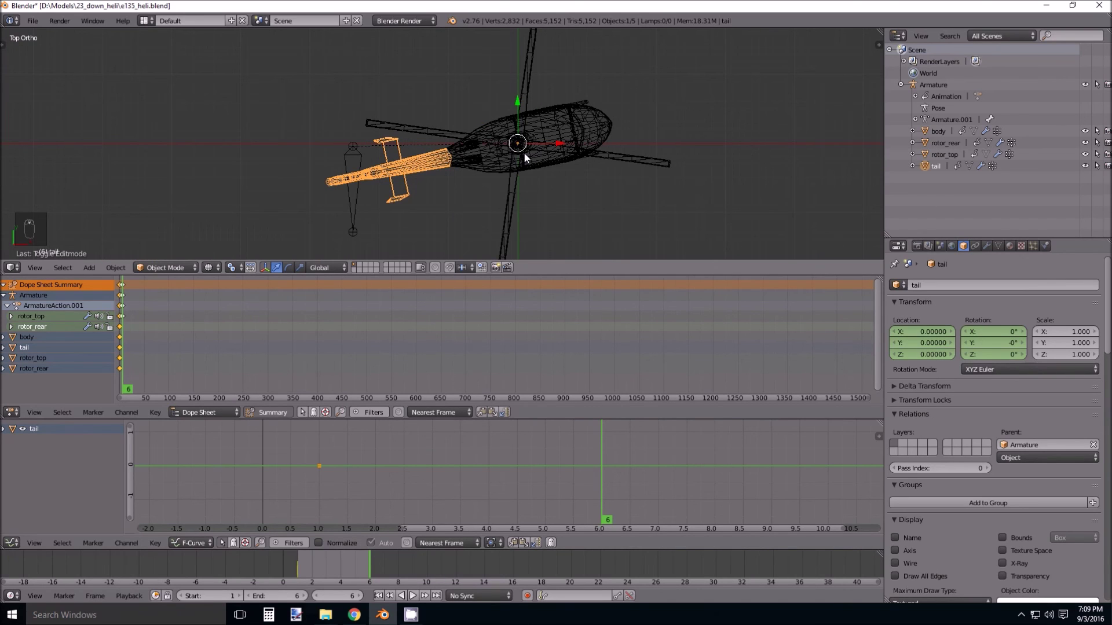
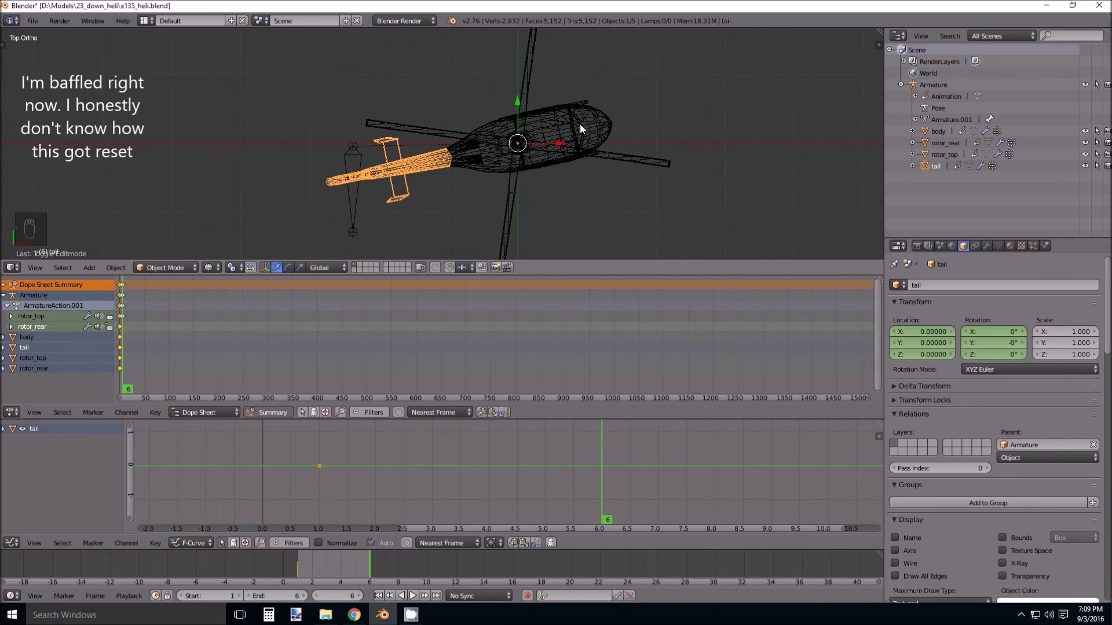
# Select the body, rotor_top and tail meshes together with the armature.
pyautogui.moveTo(572, 171); pyautogui.dragTo(568, 128, button='middle')
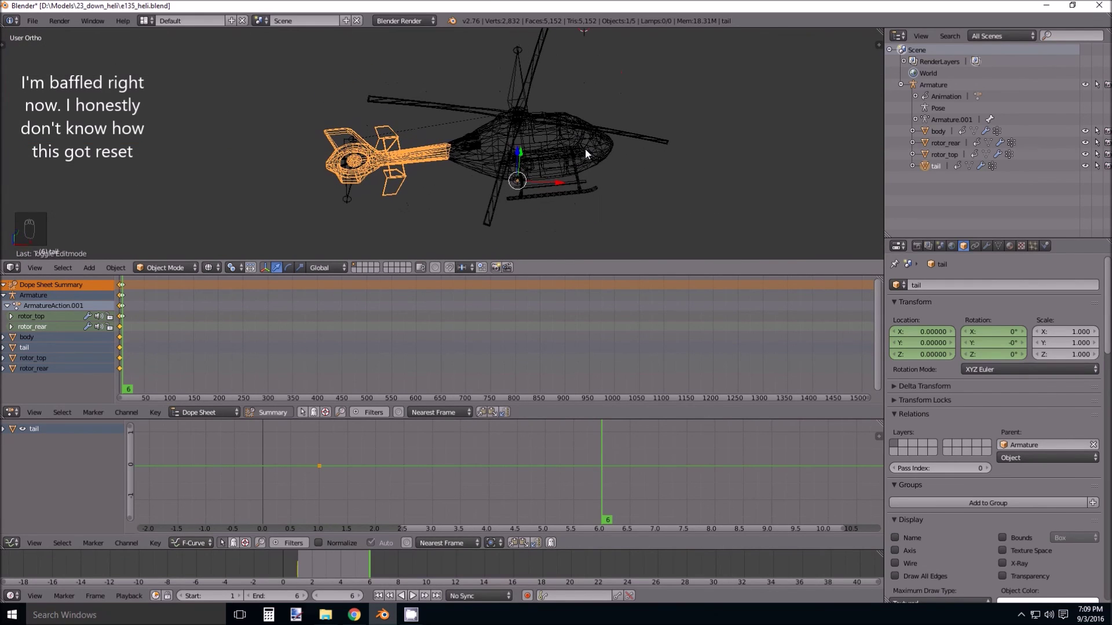
pyautogui.keyDown('shift'); pyautogui.rightClick(585, 148); pyautogui.keyUp('shift')
pyautogui.keyDown('shift'); pyautogui.rightClick(627, 138); pyautogui.keyUp('shift')
pyautogui.keyDown('shift'); pyautogui.rightClick(397, 177); pyautogui.keyUp('shift')
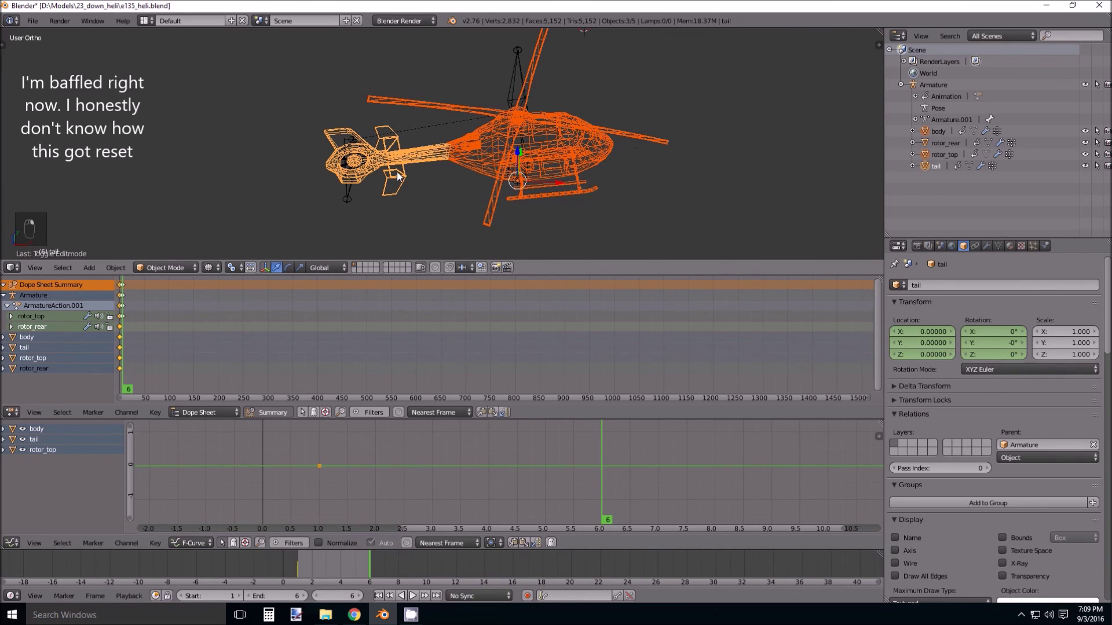
pyautogui.keyDown('shift'); pyautogui.rightClick(350, 146); pyautogui.keyUp('shift')
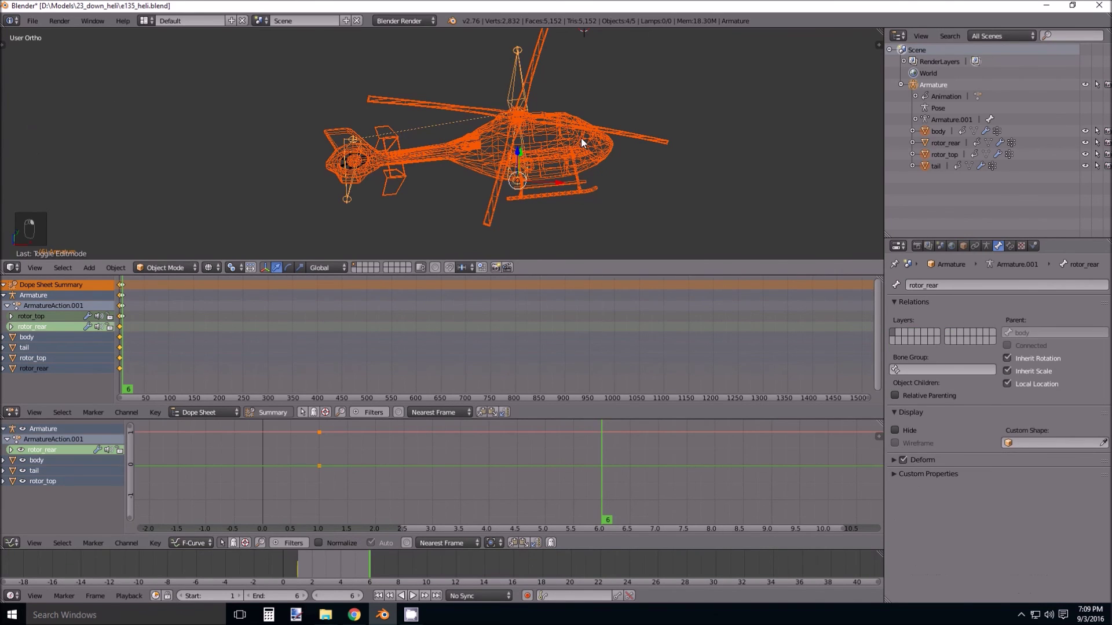
# Select the body, rotor_top, tail and rotor_rear meshes in top view, leaving the armature out of the selection.
pyautogui.press('KP_7')
pyautogui.scroll(5, 657, 163)
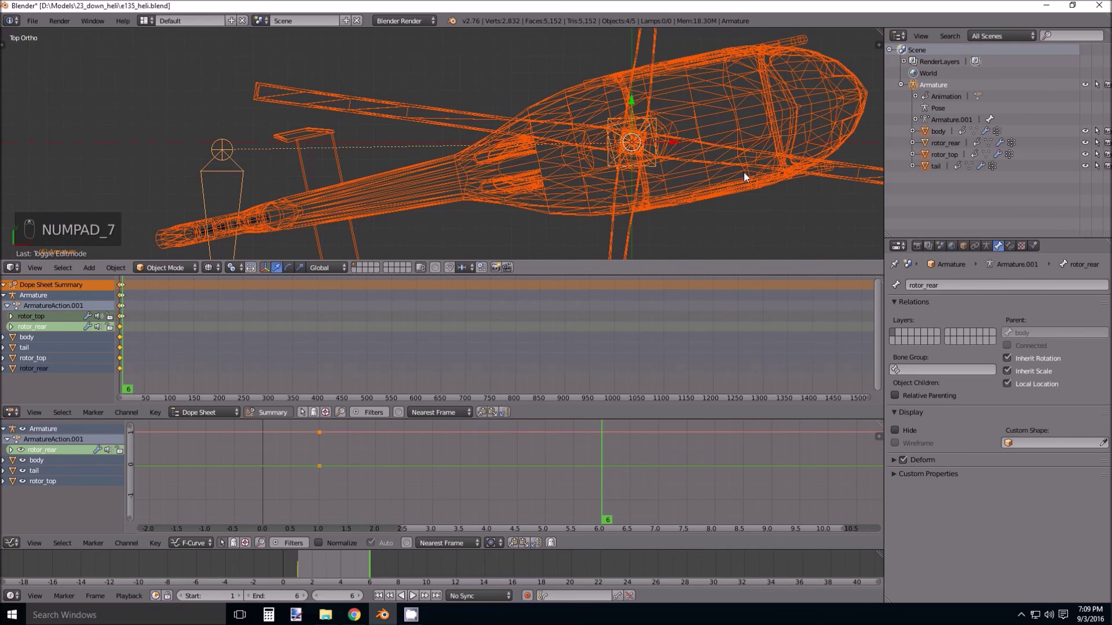
pyautogui.rightClick(556, 180)
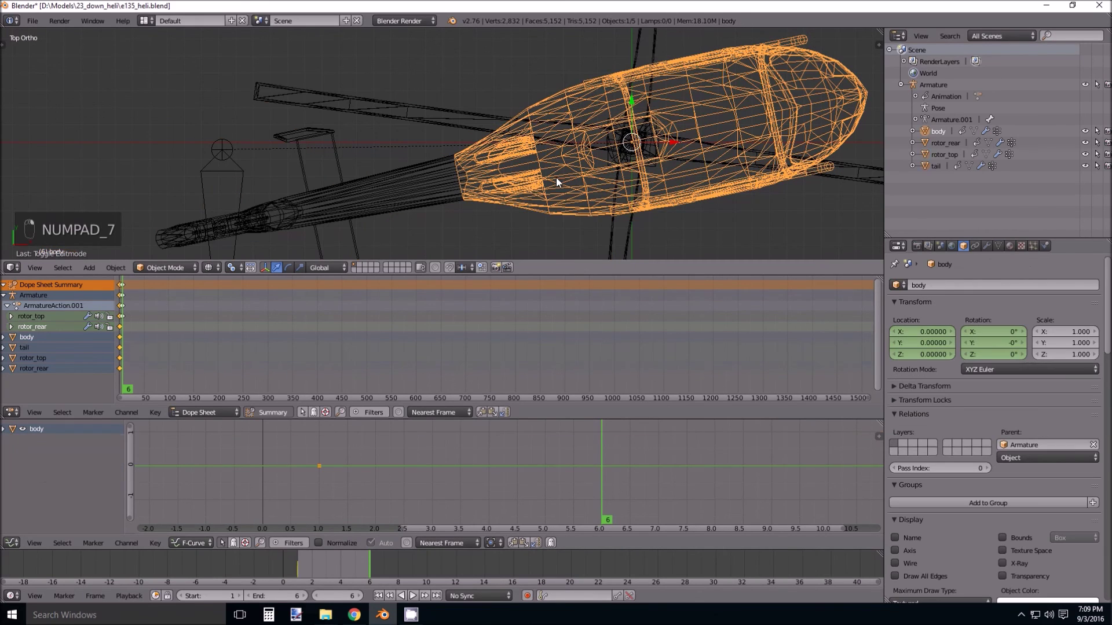
pyautogui.scroll(-4, 654, 147)
pyautogui.keyDown('shift'); pyautogui.rightClick(672, 163); pyautogui.keyUp('shift')
pyautogui.keyDown('shift'); pyautogui.rightClick(422, 182); pyautogui.keyUp('shift')
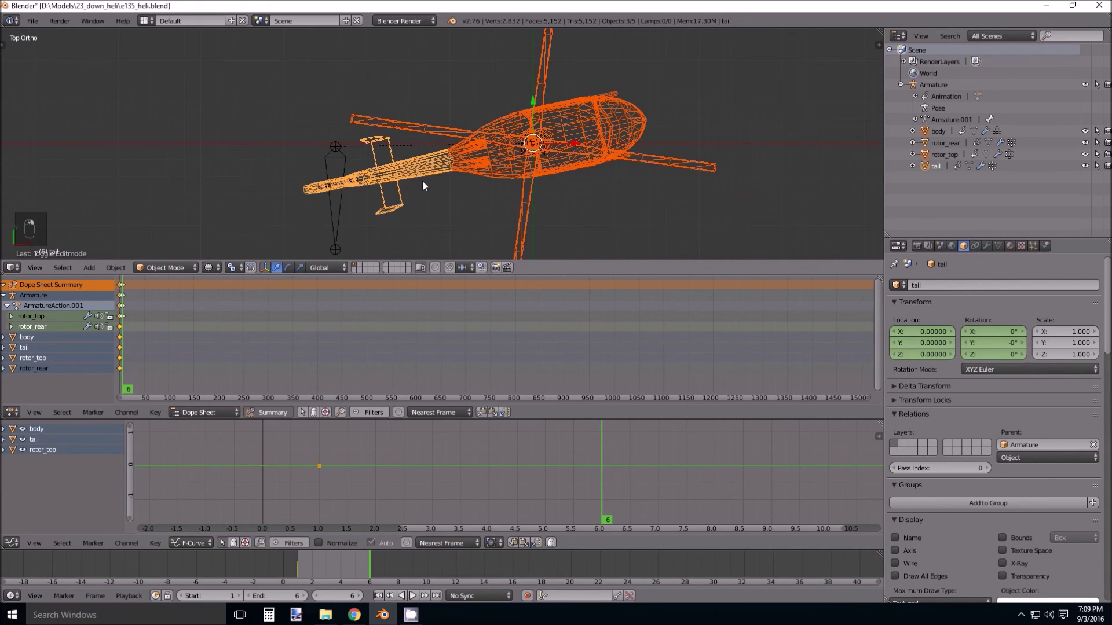
pyautogui.moveTo(398, 204); pyautogui.dragTo(347, 156, button='middle')
pyautogui.scroll(6, 212, 196)
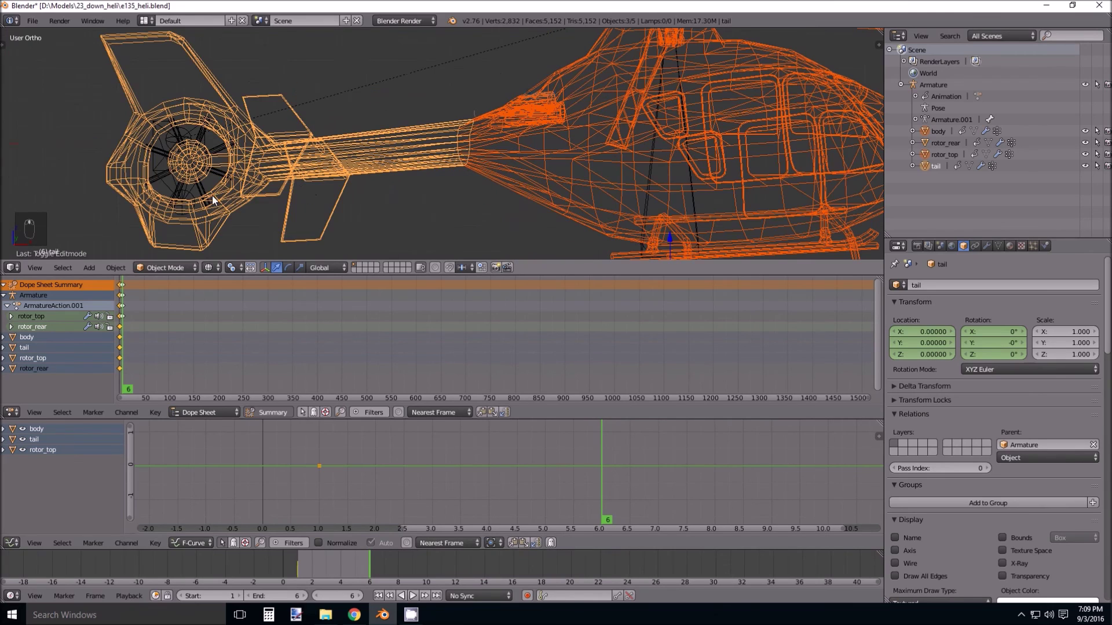
pyautogui.keyDown('shift'); pyautogui.rightClick(204, 189); pyautogui.keyUp('shift')
pyautogui.press('KP_7')
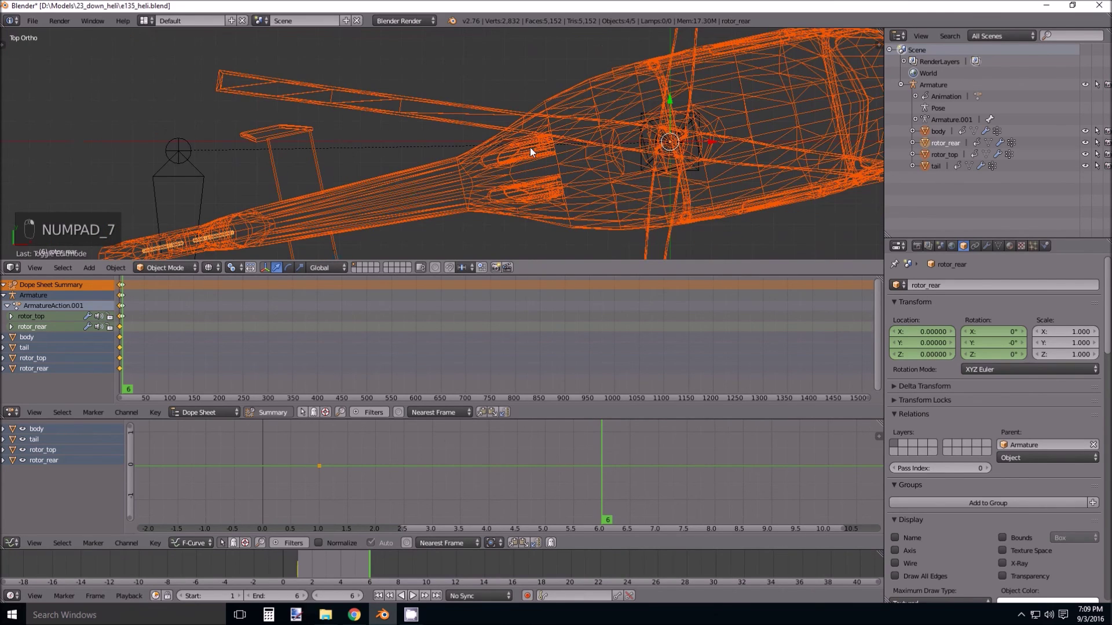
pyautogui.scroll(-4, 550, 153)
pyautogui.scroll(5, 574, 166)
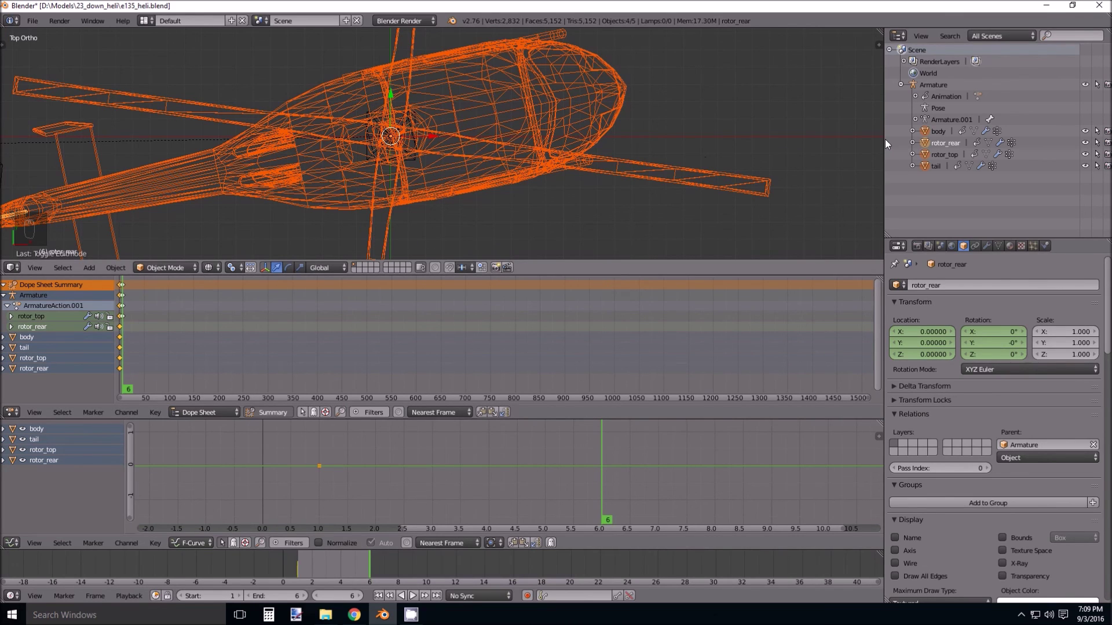
# Rotate the four helicopter meshes in top view to a Z rotation of about -11.44° so the fuselage follows the X axis.
pyautogui.press('r')
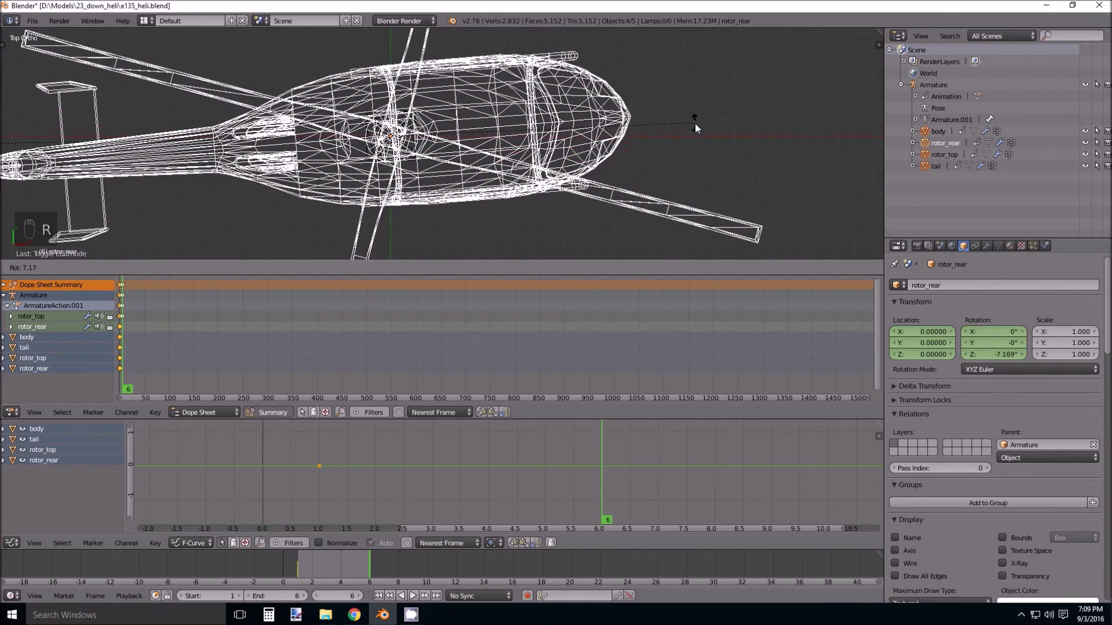
pyautogui.click(693, 145)
pyautogui.press('KP_0')
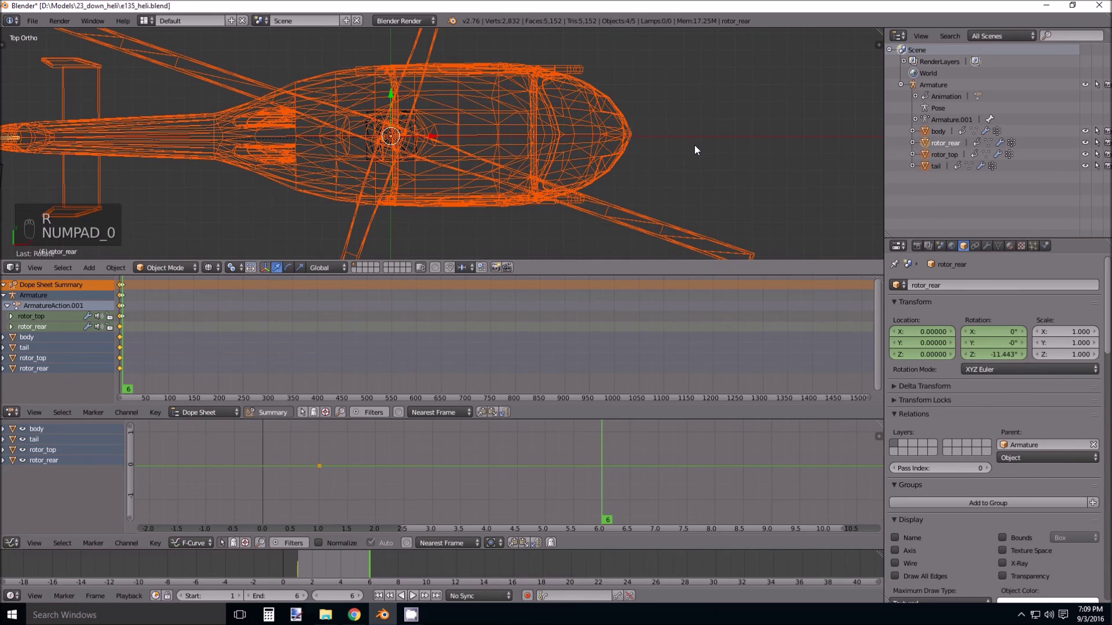
pyautogui.press('KP_1')
pyautogui.press('KP_7')
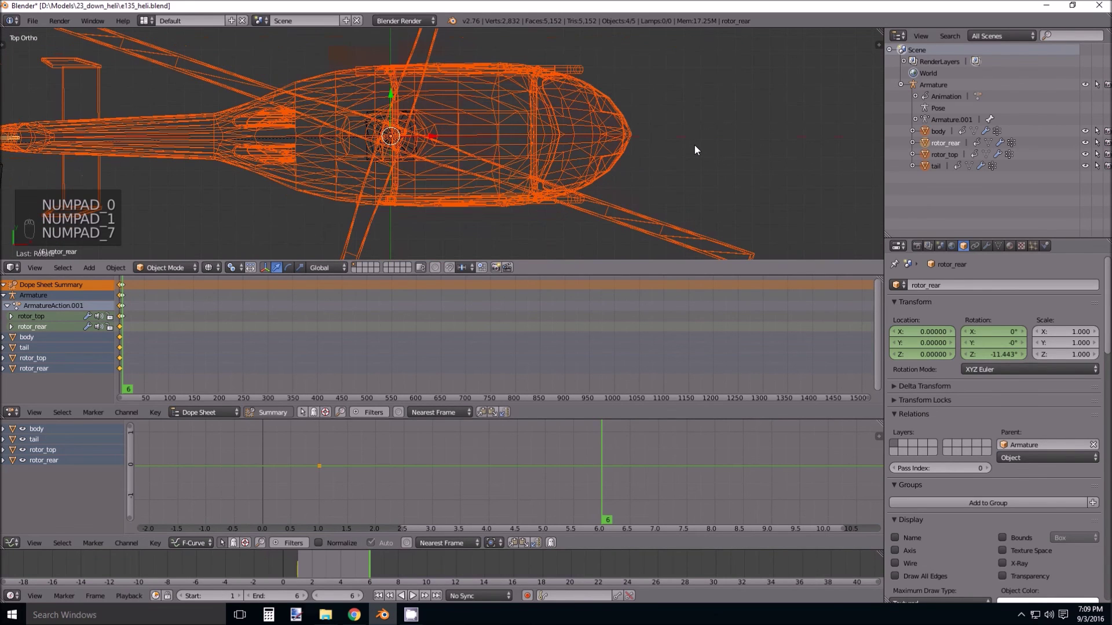
# Move the meshes along global Y in right view to about -0.578, centring the fuselage on the vertical axis.
pyautogui.press('KP_1')
pyautogui.press('KP_3')
pyautogui.scroll(4, 573, 176)
pyautogui.scroll(-6, 559, 199)
pyautogui.keyDown('shift'); pyautogui.moveTo(455, 184); pyautogui.dragTo(466, 114, button='middle'); pyautogui.keyUp('shift')
pyautogui.scroll(2, 466, 114)
pyautogui.scroll(8, 537, 83)
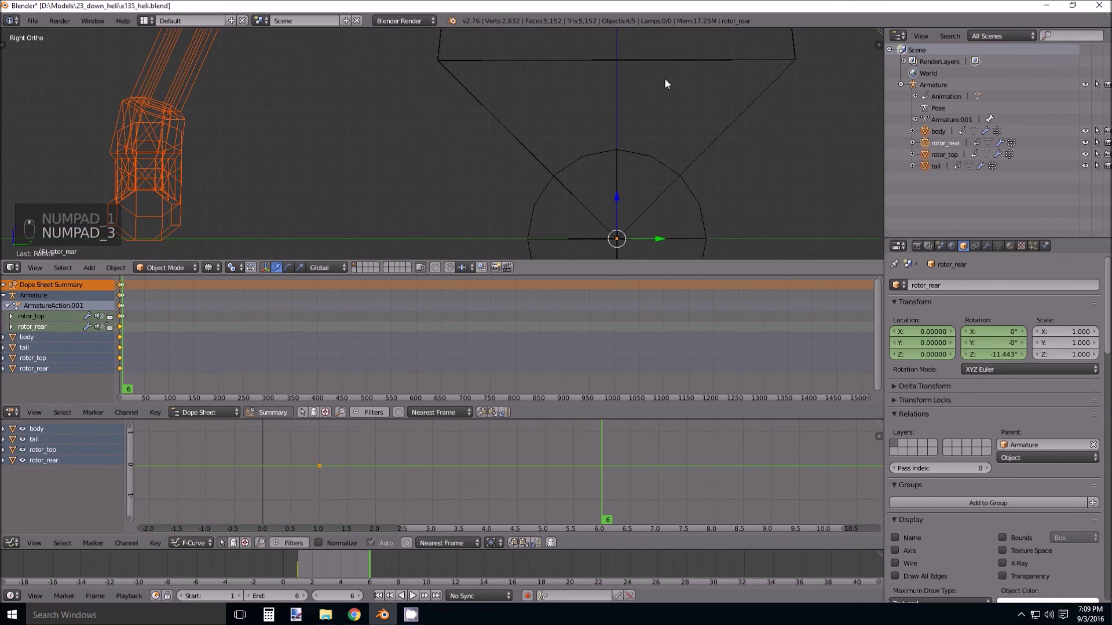
pyautogui.scroll(-2, 620, 172)
pyautogui.scroll(-2, 644, 168)
pyautogui.press('g')
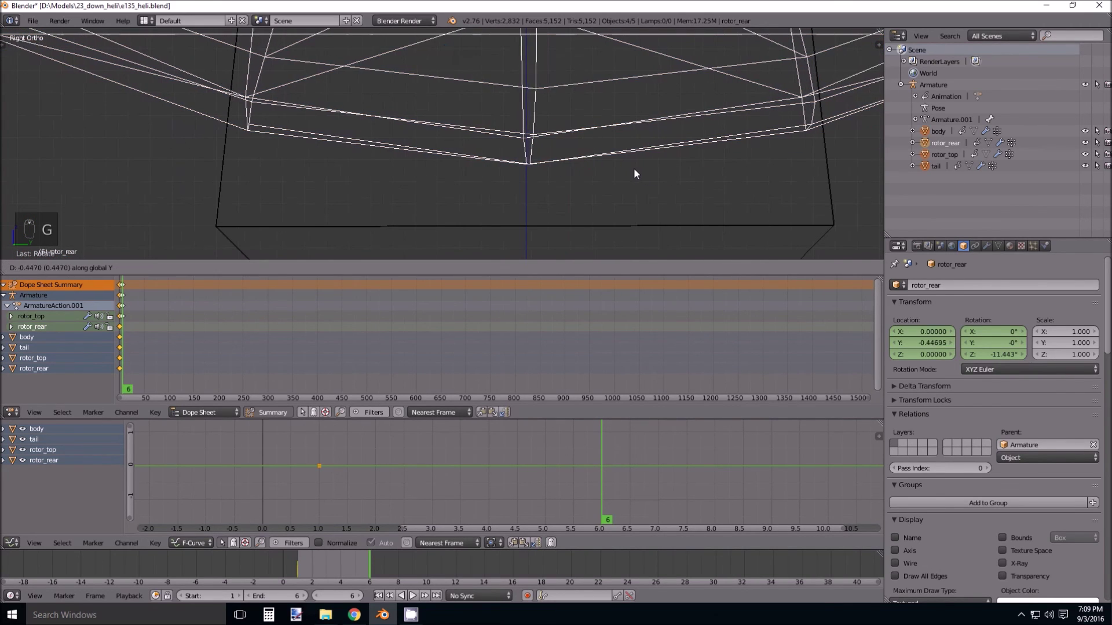
pyautogui.click(632, 174)
# Fine-tune the meshes' heading in top view to a Z rotation of about -11.72°, using the nose as reference.
pyautogui.press('KP_7')
pyautogui.scroll(-5, 599, 166)
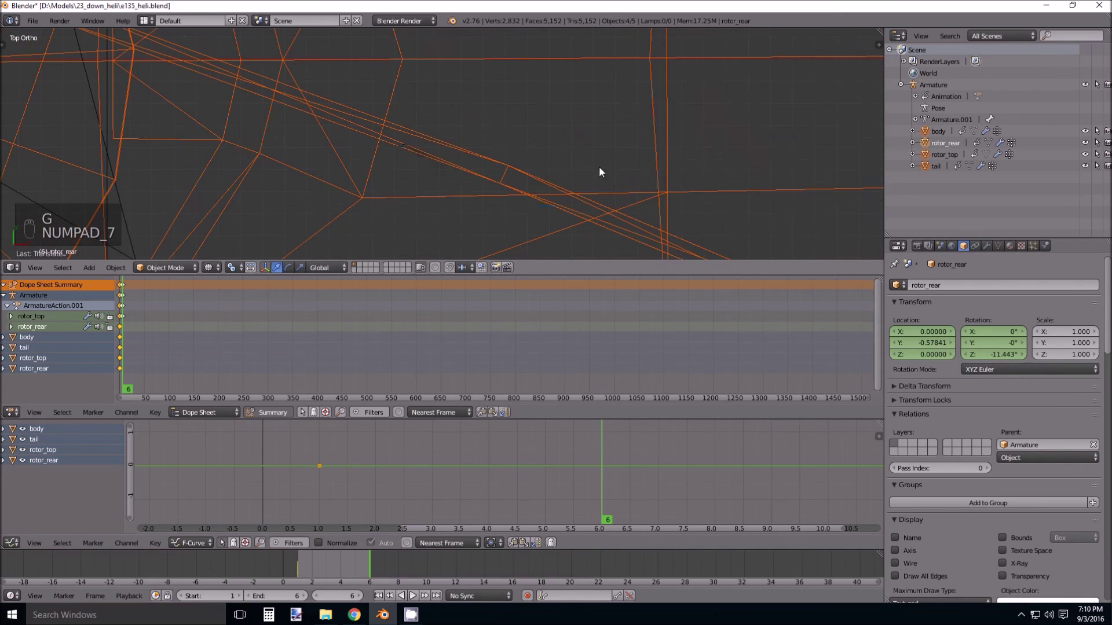
pyautogui.scroll(6, 602, 166)
pyautogui.keyDown('shift'); pyautogui.moveTo(644, 185); pyautogui.dragTo(554, 194, button='middle'); pyautogui.keyUp('shift')
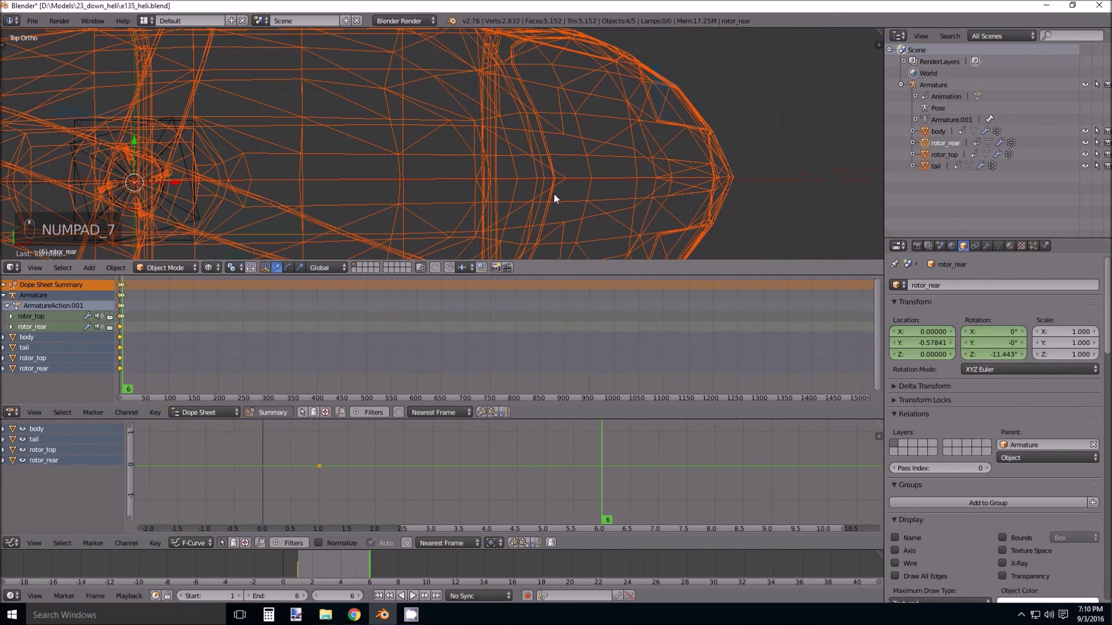
pyautogui.press('r')
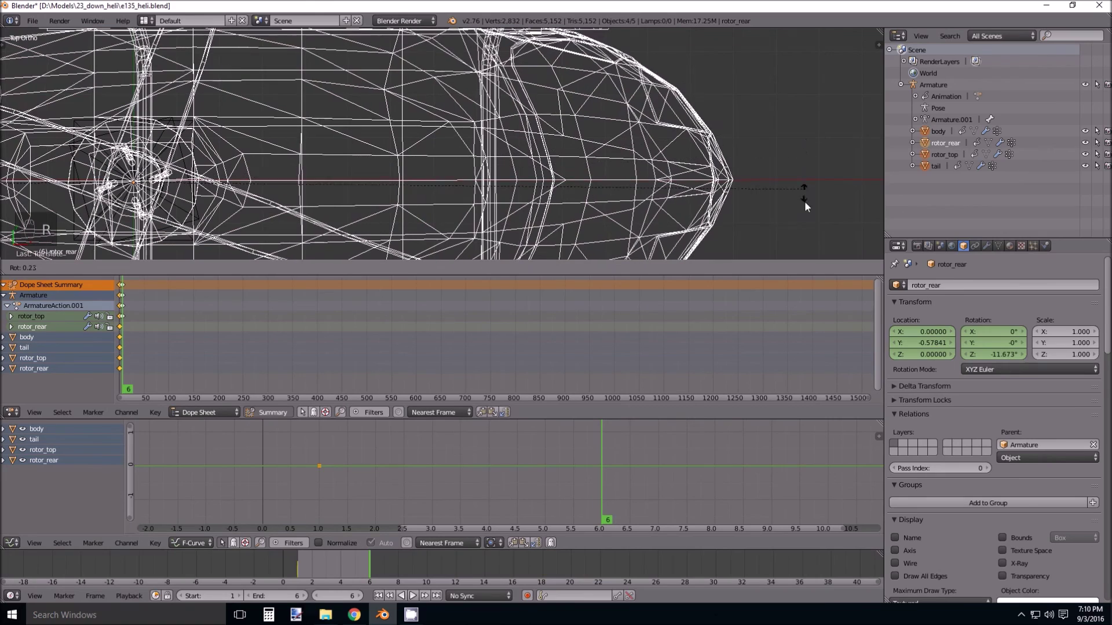
pyautogui.click(805, 204)
pyautogui.scroll(3, 436, 183)
pyautogui.scroll(-8, 435, 183)
pyautogui.keyDown('shift'); pyautogui.moveTo(328, 197); pyautogui.dragTo(601, 184, button='middle'); pyautogui.keyUp('shift')
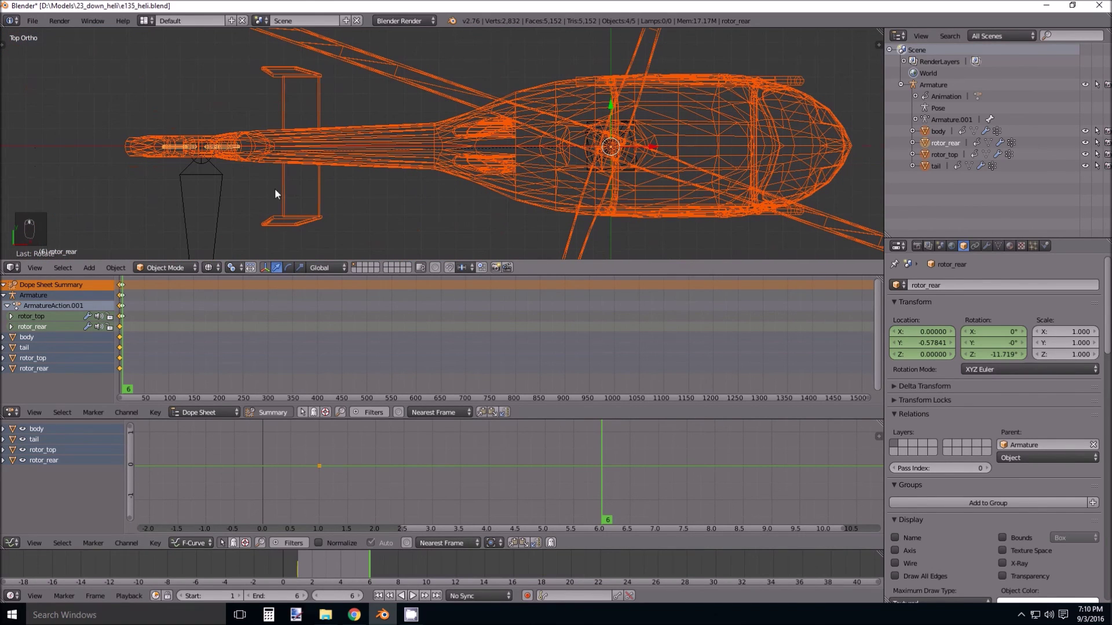
# Rotate the meshes around global Z to about -11.82° so the tail end lines up with the X axis.
pyautogui.scroll(5, 111, 148)
pyautogui.keyDown('shift'); pyautogui.moveTo(124, 159); pyautogui.dragTo(646, 163, button='middle'); pyautogui.keyUp('shift')
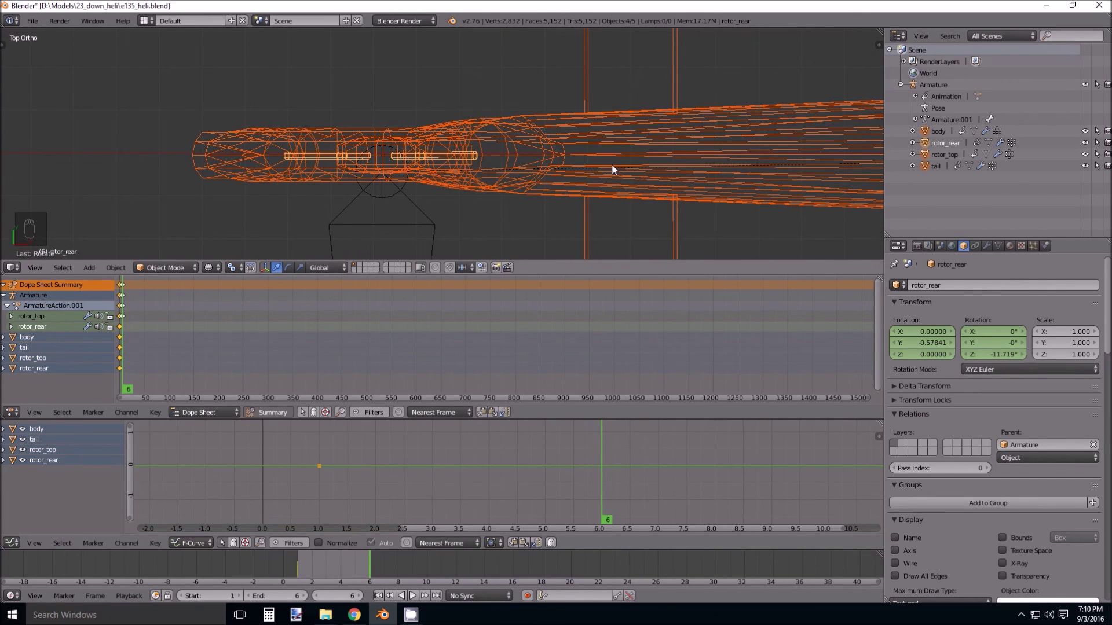
pyautogui.scroll(-5, 609, 163)
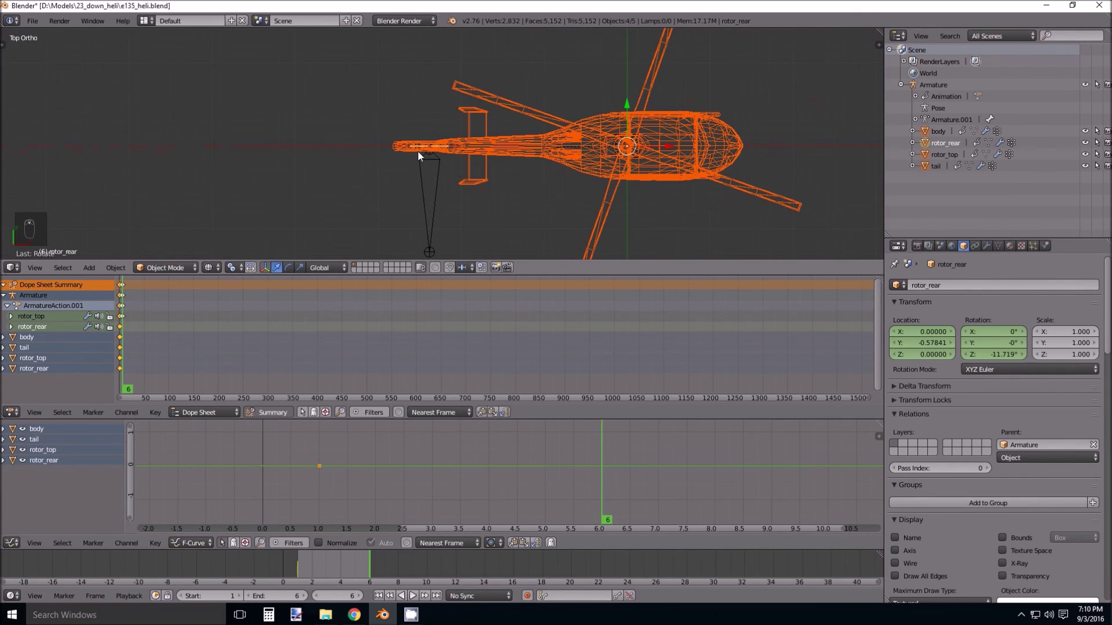
pyautogui.scroll(12, 418, 151)
pyautogui.keyDown('shift'); pyautogui.moveTo(149, 148); pyautogui.dragTo(449, 154, button='middle'); pyautogui.keyUp('shift')
pyautogui.scroll(2, 422, 147)
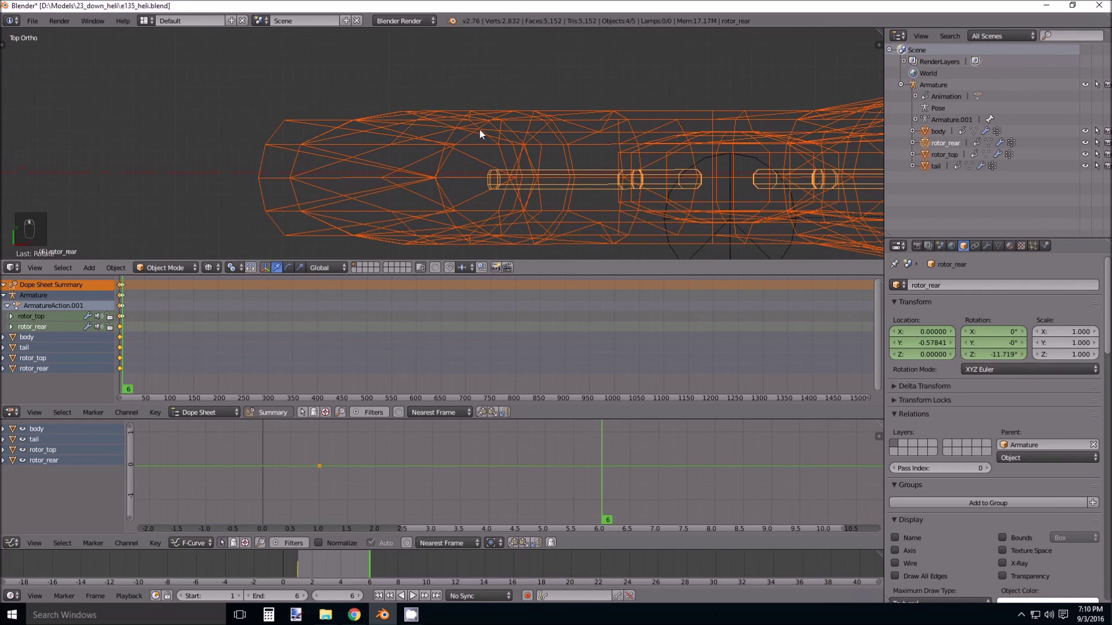
pyautogui.press('r')
pyautogui.press('y')
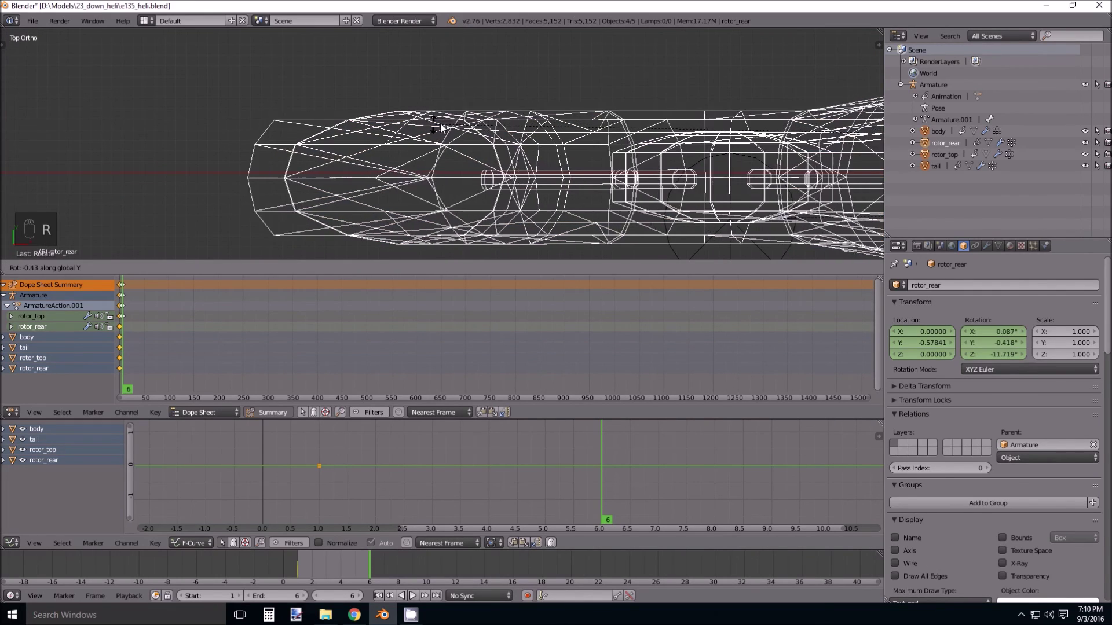
pyautogui.press('z')
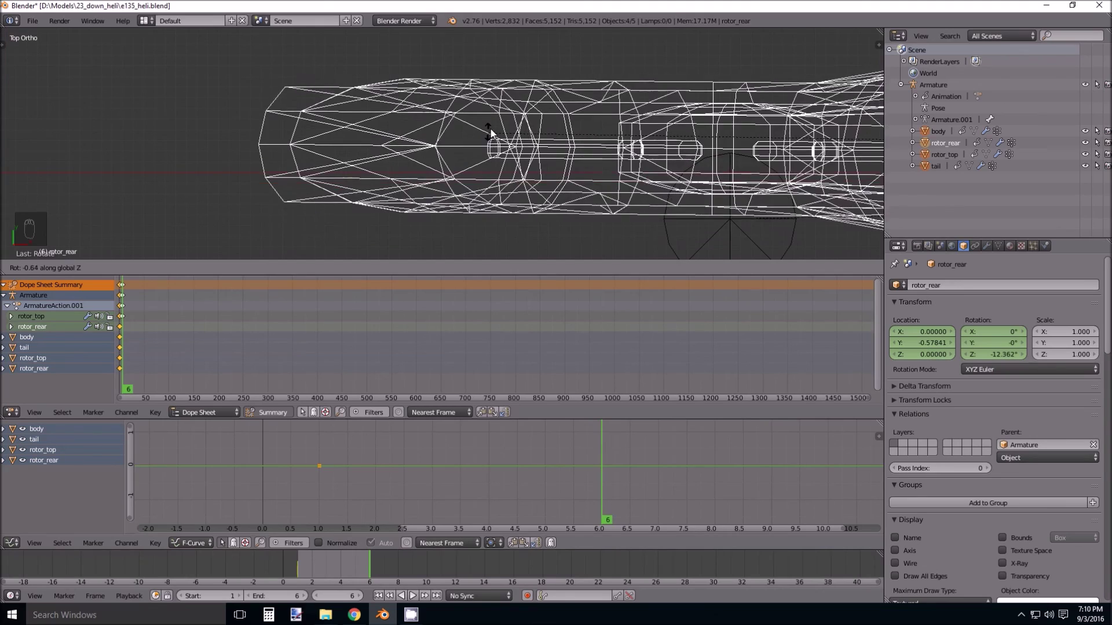
pyautogui.click(488, 166)
pyautogui.scroll(-12, 489, 157)
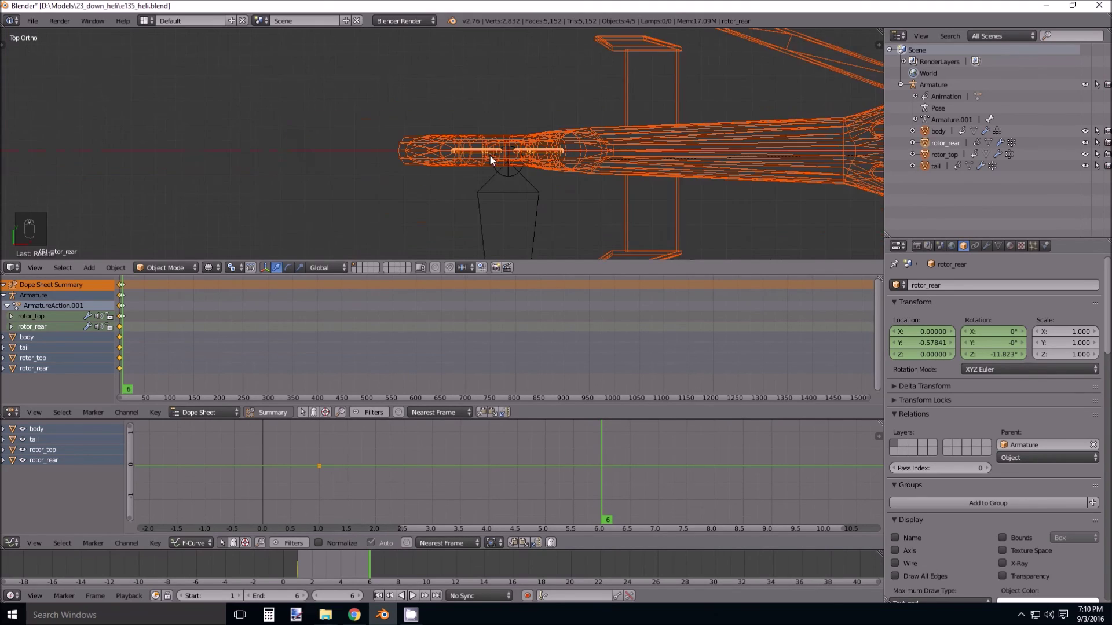
# Readjust the meshes' Z rotation to about -11.56° in top view, checking the nose against the X axis.
pyautogui.scroll(7, 648, 164)
pyautogui.keyDown('shift'); pyautogui.moveTo(723, 138); pyautogui.dragTo(286, 119, button='middle'); pyautogui.keyUp('shift')
pyautogui.scroll(7, 568, 130)
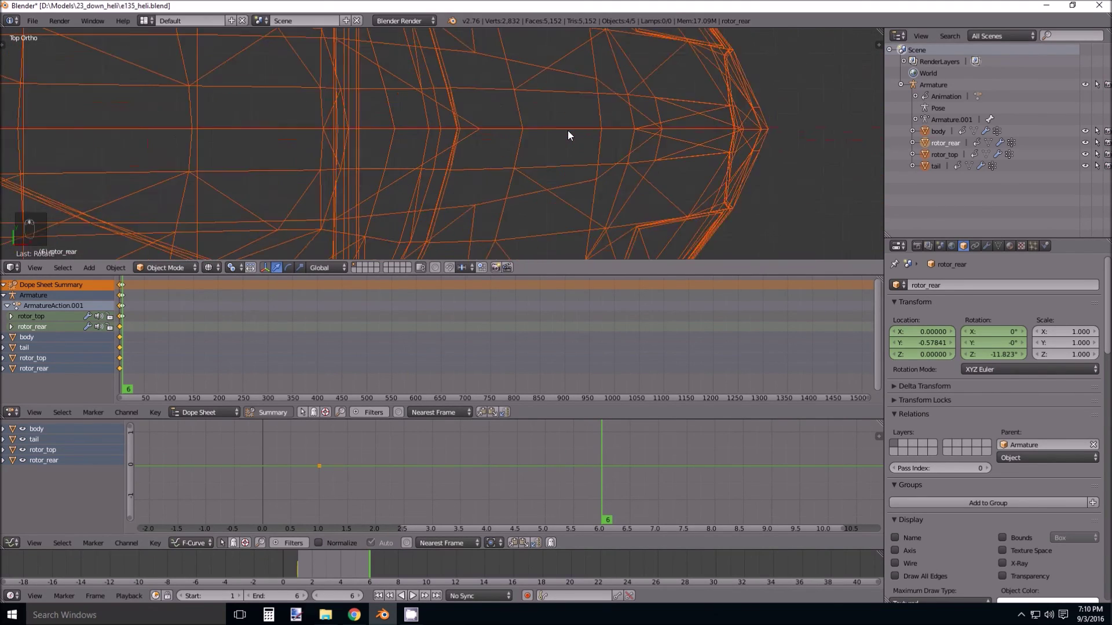
pyautogui.scroll(-7, 567, 130)
pyautogui.press('r')
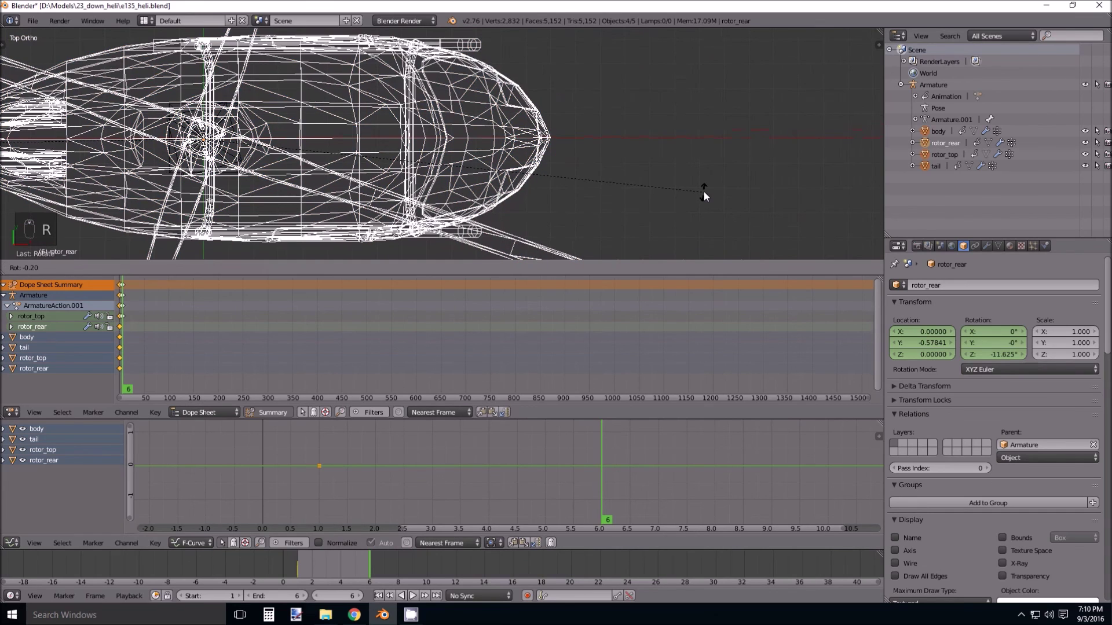
pyautogui.click(703, 189)
# Shift the meshes along Y to about -0.499 in right view so the lower fuselage point meets the vertical axis.
pyautogui.press('KP_3')
pyautogui.scroll(10, 476, 124)
pyautogui.scroll(-4, 567, 183)
pyautogui.scroll(5, 579, 186)
pyautogui.scroll(1, 584, 188)
pyautogui.press('g')
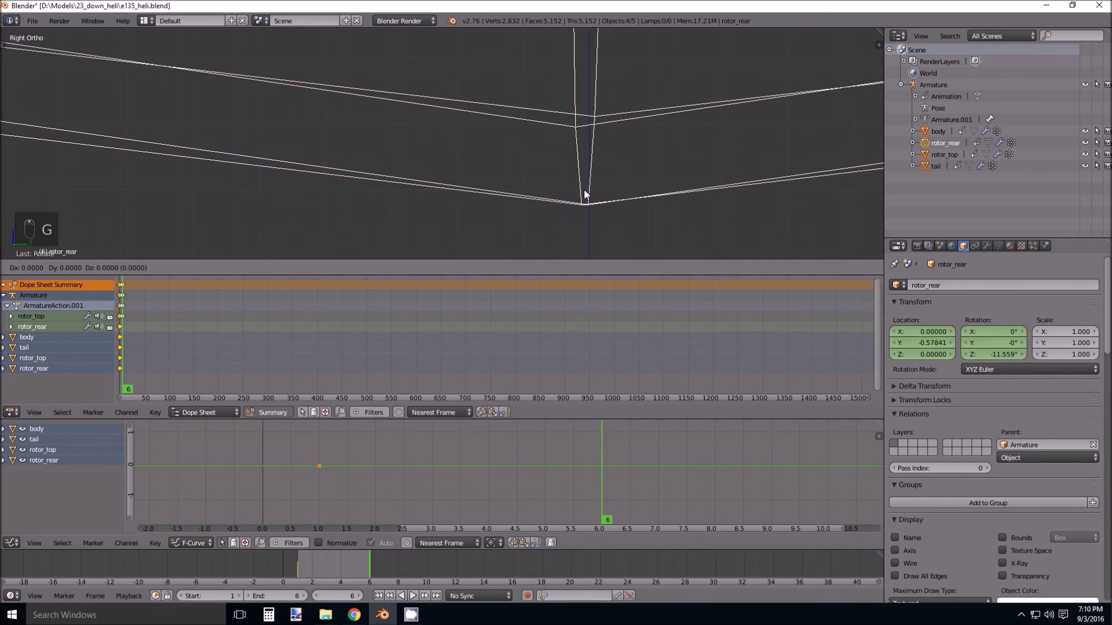
pyautogui.click(588, 189)
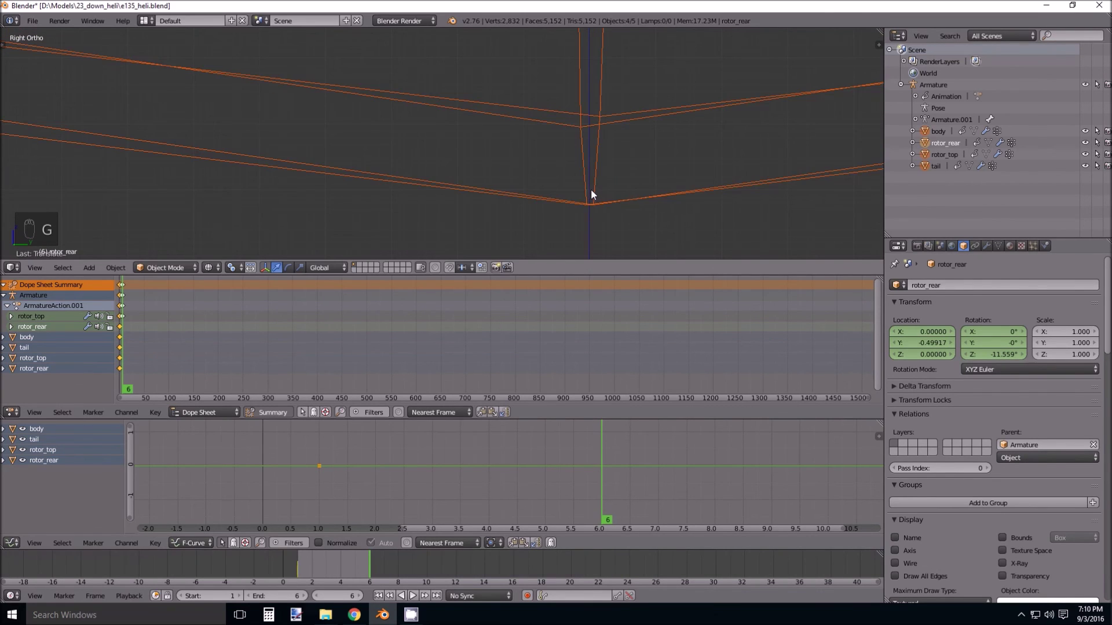
# Rotate the meshes around global Z to about -11.8° and move them along Y to about -0.42 in right view.
pyautogui.press('KP_1')
pyautogui.press('KP_3')
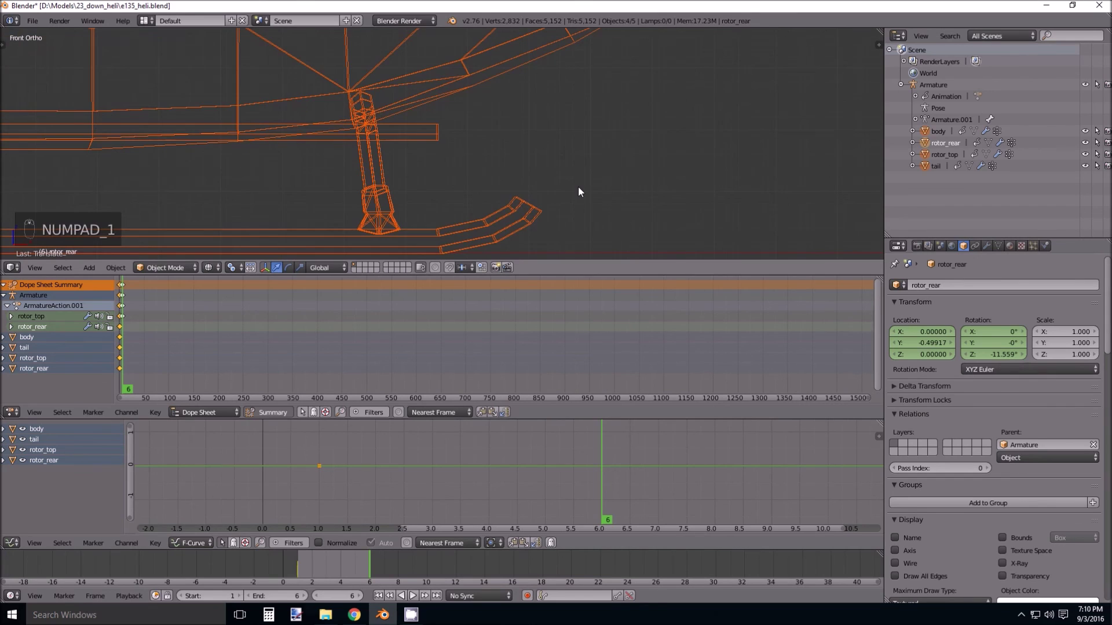
pyautogui.scroll(3, 578, 186)
pyautogui.press('r')
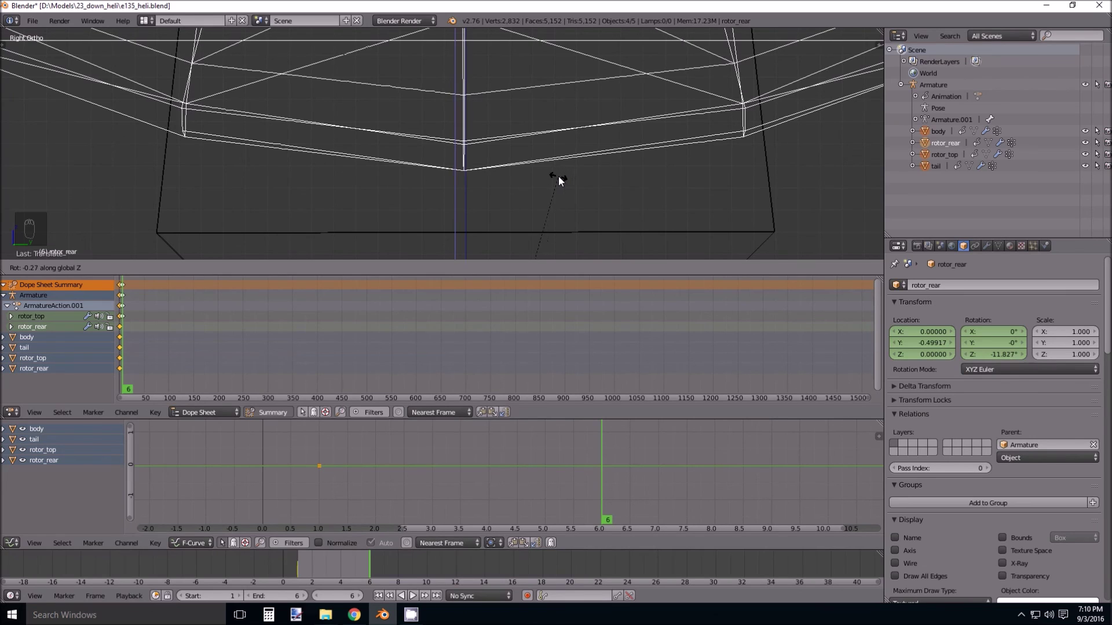
pyautogui.click(564, 177)
pyautogui.press('g')
pyautogui.press('y')
pyautogui.click(565, 177)
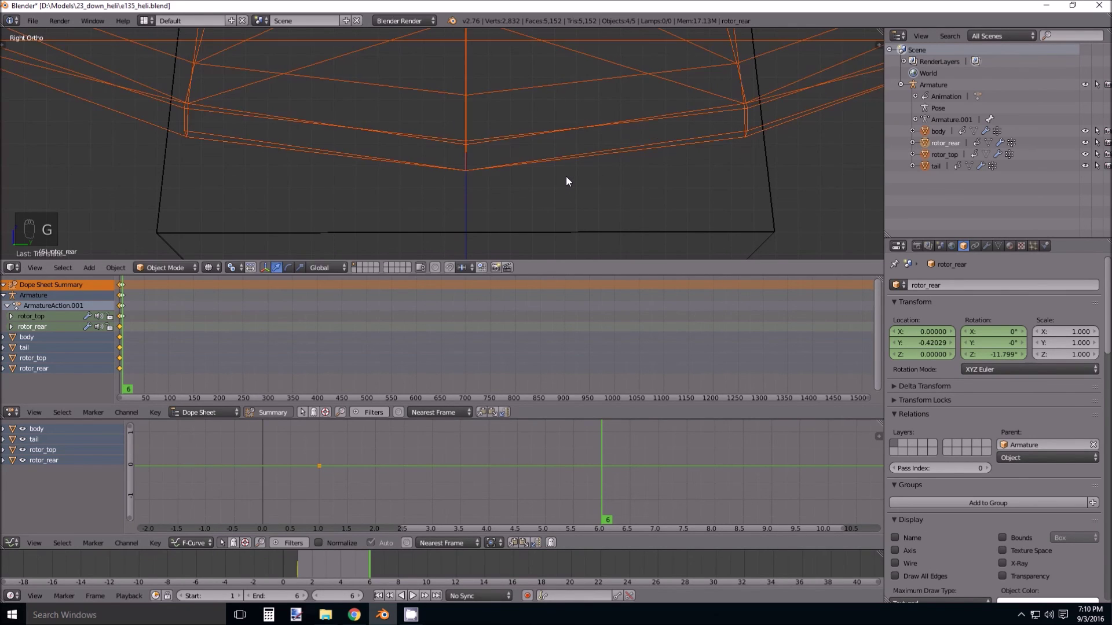
# Apply location, rotation and scale to the four aligned helicopter meshes.
pyautogui.press('KP_7')
pyautogui.scroll(-16, 564, 144)
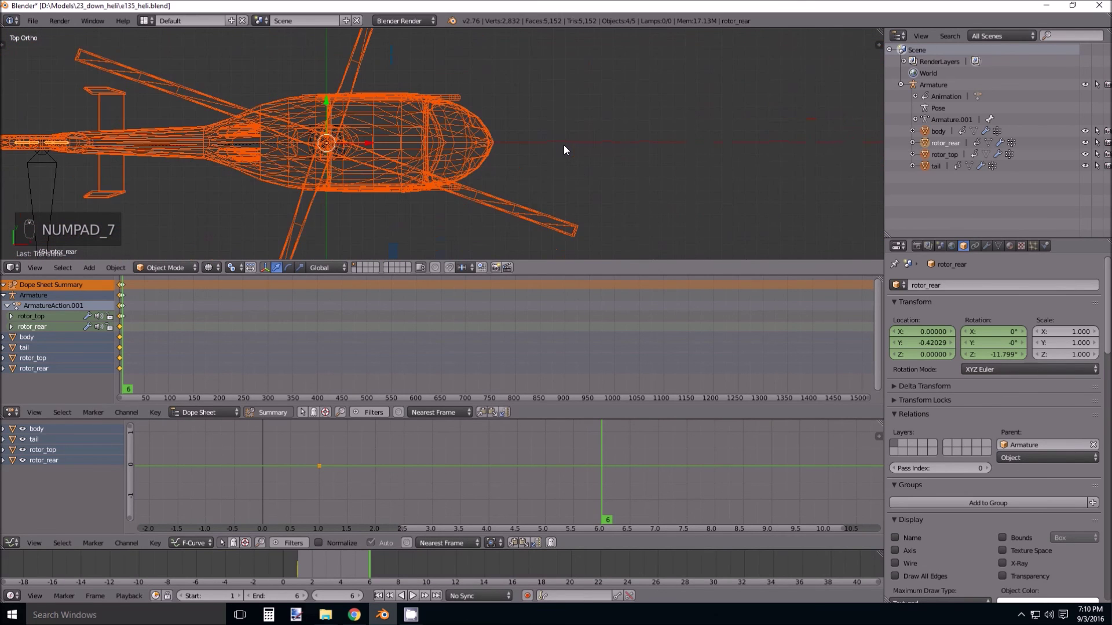
pyautogui.moveTo(547, 169); pyautogui.dragTo(523, 190, button='middle')
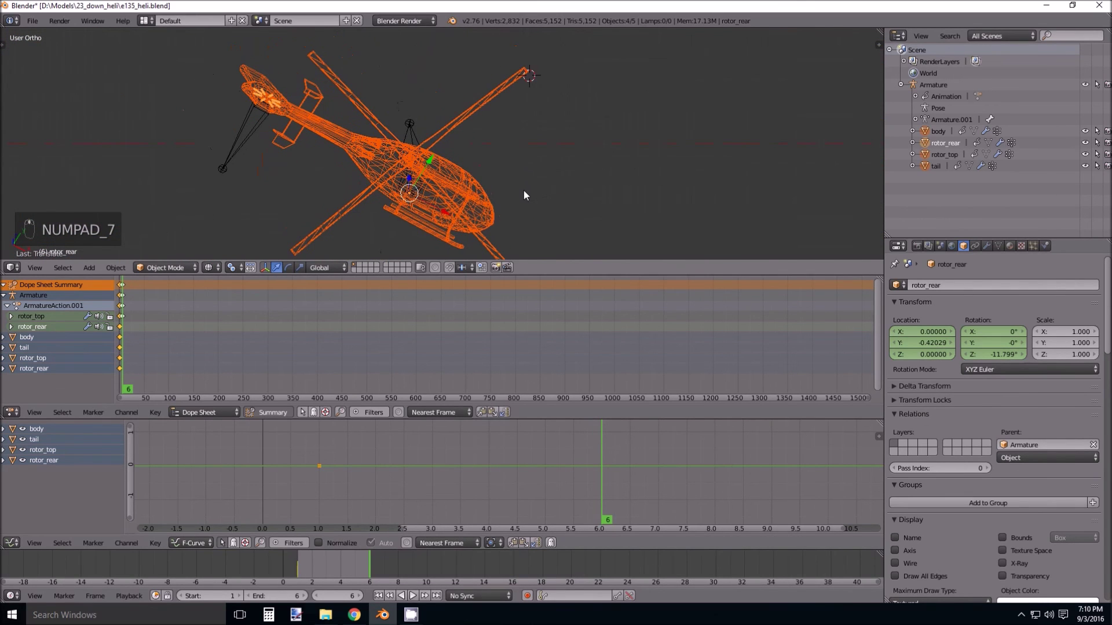
pyautogui.hotkey('ctrl', 'a')
pyautogui.click(517, 172)
pyautogui.hotkey('ctrl', 'a')
pyautogui.click(514, 183)
pyautogui.hotkey('ctrl', 'a')
pyautogui.click(511, 196)
# Select every object including the armature and apply location, rotation and scale to all of them.
pyautogui.press('a')
pyautogui.press('a')
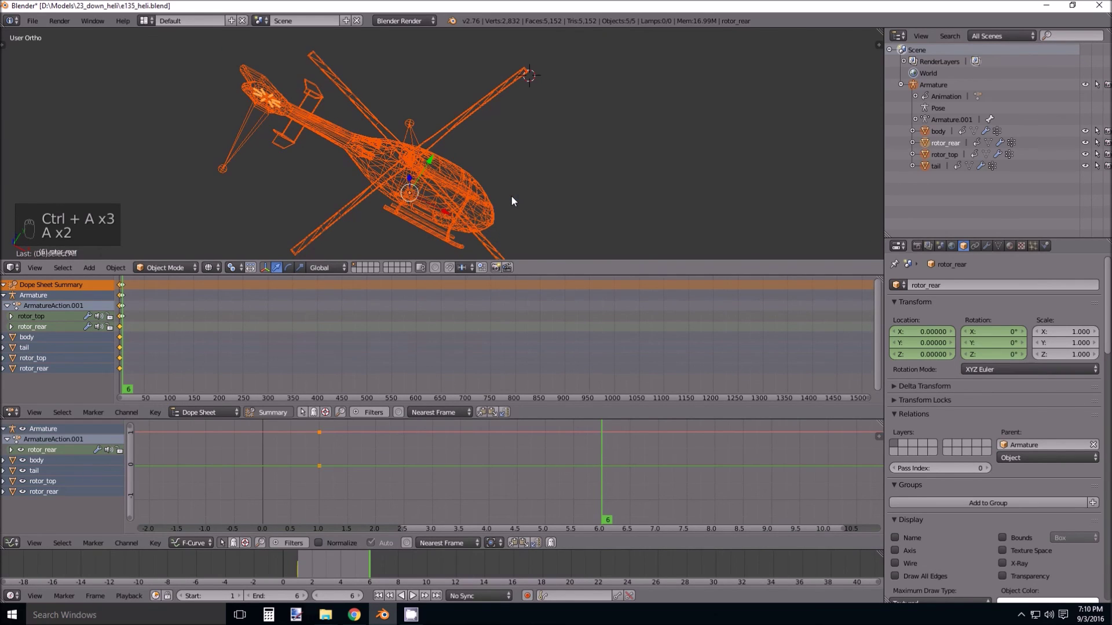
pyautogui.hotkey('ctrl', 'a')
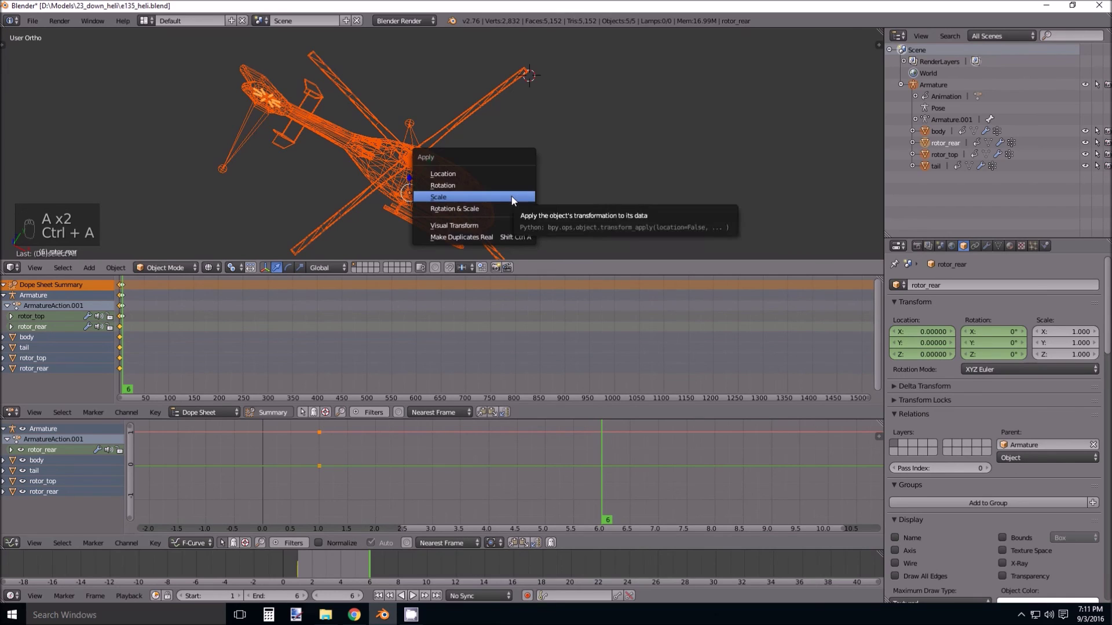
pyautogui.click(511, 176)
pyautogui.hotkey('ctrl', 'a')
pyautogui.click(510, 187)
pyautogui.hotkey('ctrl', 'a')
pyautogui.click(509, 200)
# Examine how the rear rotor and the rotor_rear bone line up on the realigned helicopter.
pyautogui.moveTo(407, 205); pyautogui.dragTo(462, 135, button='middle')
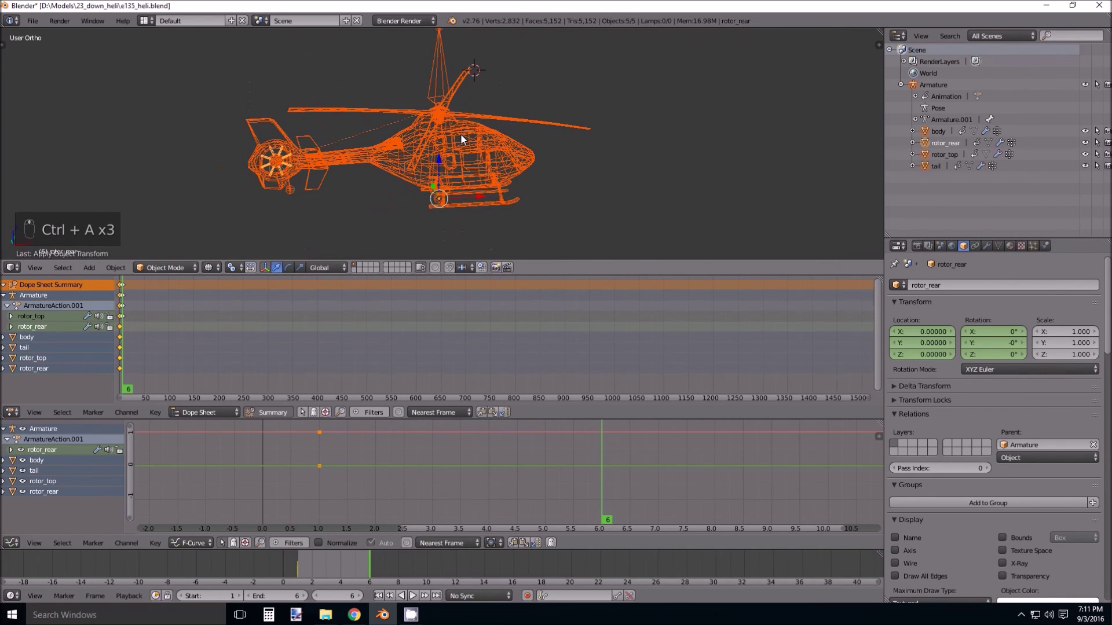
pyautogui.moveTo(480, 136); pyautogui.dragTo(396, 150, button='middle')
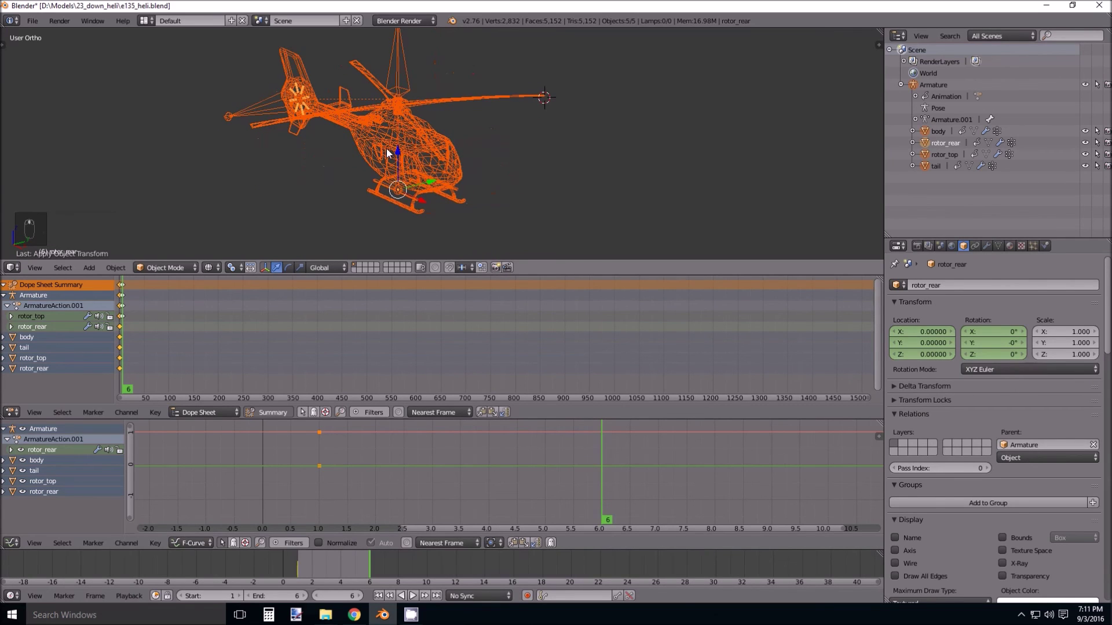
pyautogui.keyDown('shift'); pyautogui.moveTo(287, 103); pyautogui.dragTo(404, 167, button='middle'); pyautogui.keyUp('shift')
pyautogui.scroll(5, 404, 167)
pyautogui.scroll(-2, 405, 169)
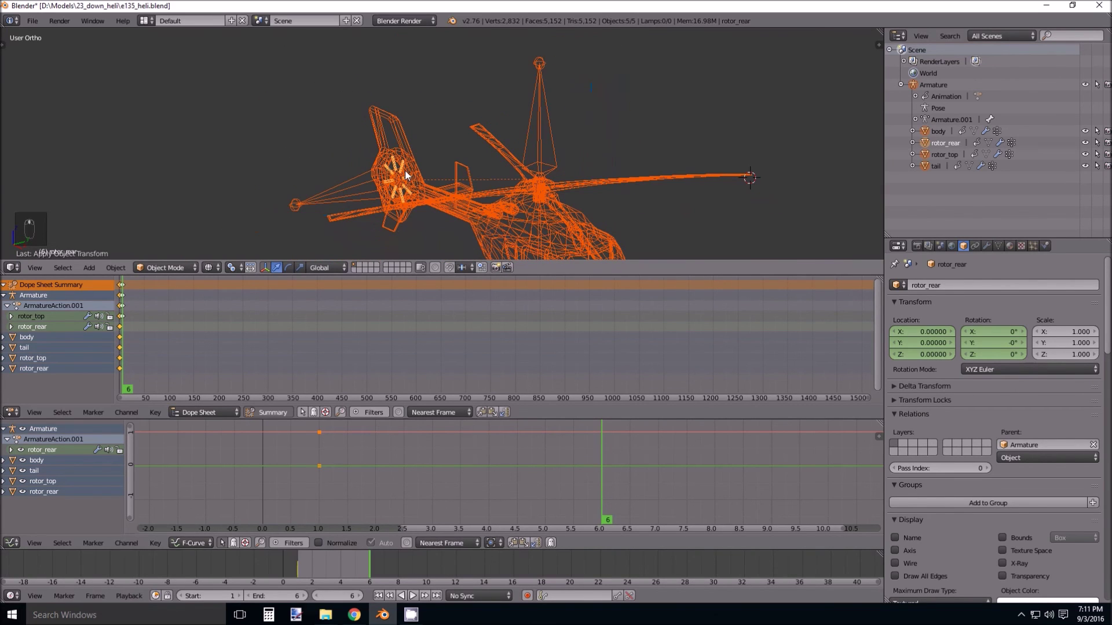
# Examine the rotor_rear bone's centring on the rear rotor in solid and wireframe shading, from the top and front views.
pyautogui.press('z')
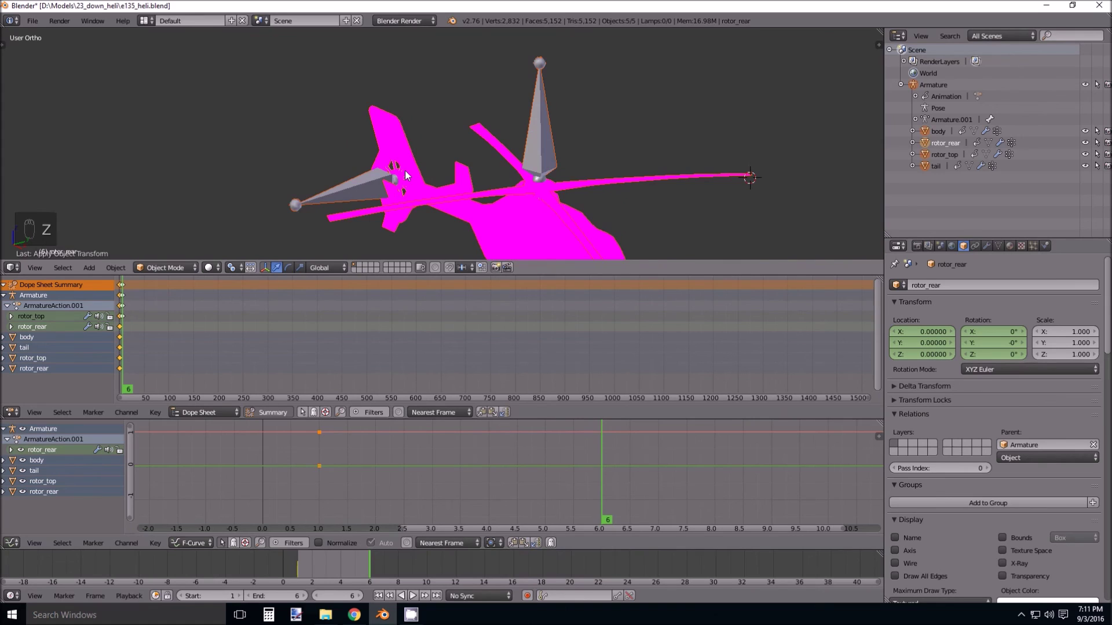
pyautogui.press('z')
pyautogui.press('KP_7')
pyautogui.rightClick(322, 157)
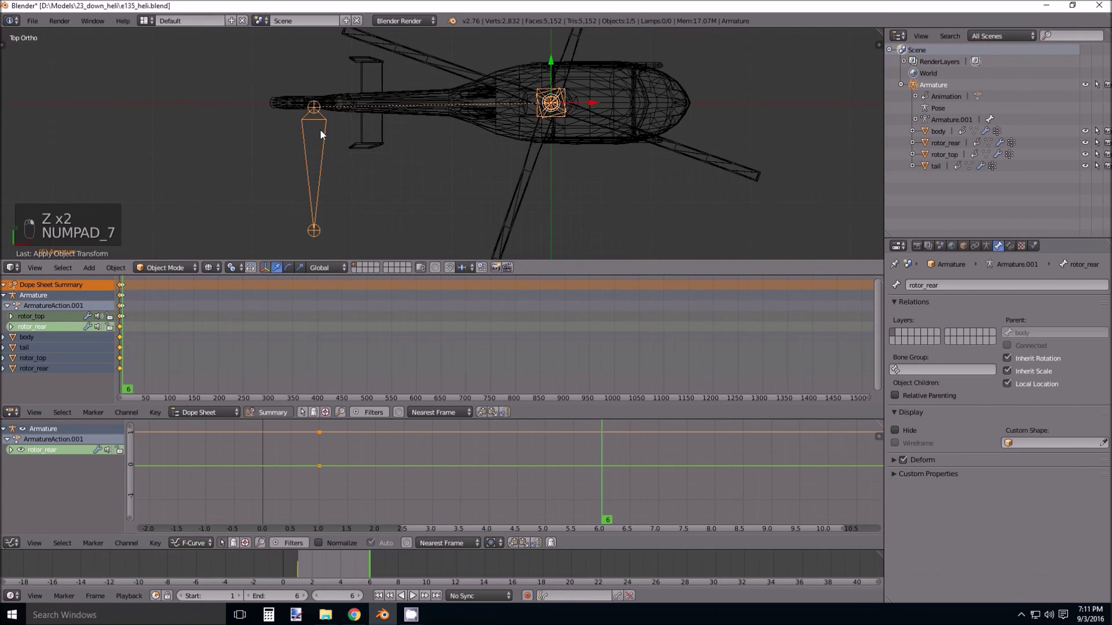
pyautogui.scroll(7, 337, 165)
pyautogui.press('KP_7')
pyautogui.press('KP_1')
pyautogui.scroll(-8, 385, 147)
pyautogui.keyDown('shift'); pyautogui.moveTo(399, 163); pyautogui.dragTo(504, 77, button='middle'); pyautogui.keyUp('shift')
pyautogui.scroll(6, 456, 118)
pyautogui.keyDown('shift'); pyautogui.moveTo(457, 134); pyautogui.dragTo(442, 206, button='middle'); pyautogui.keyUp('shift')
pyautogui.scroll(11, 442, 208)
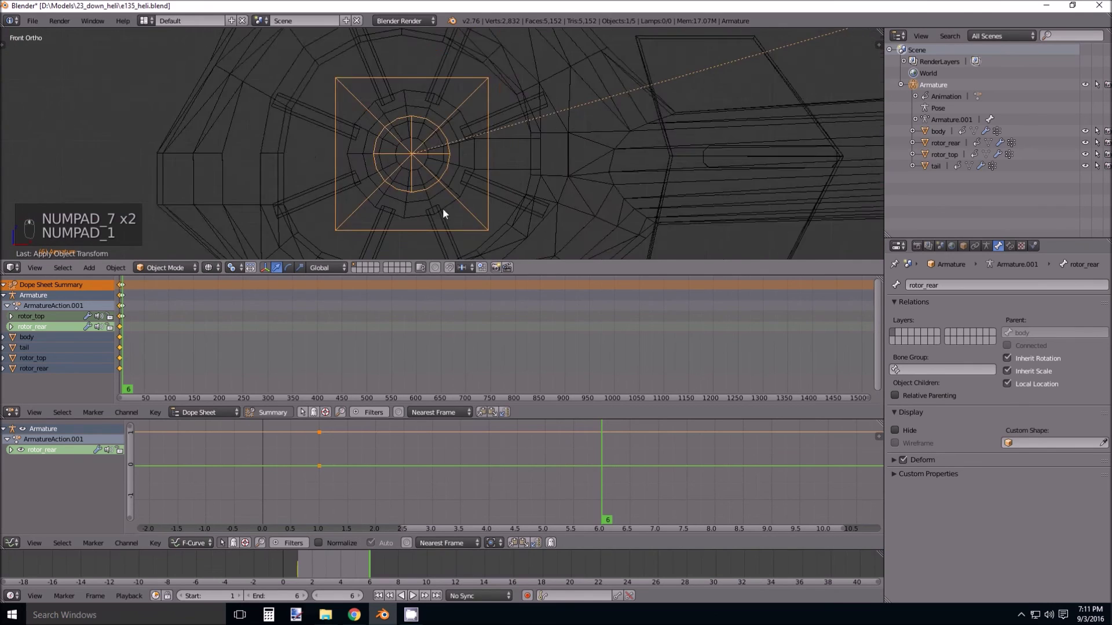
pyautogui.scroll(4, 359, 183)
pyautogui.scroll(-18, 293, 158)
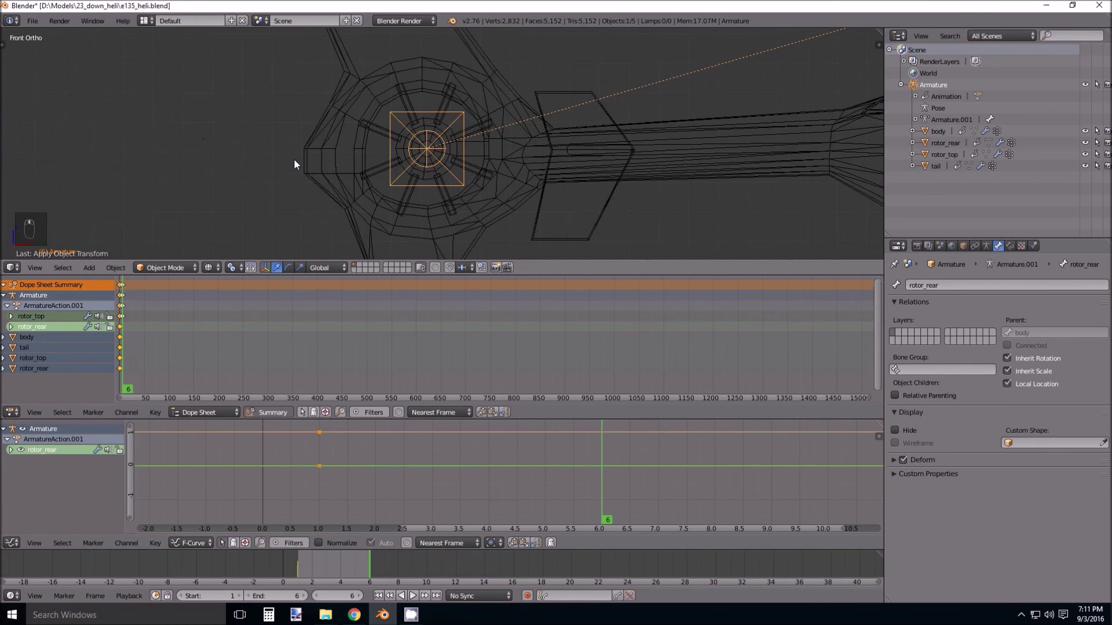
# Examine how the rotor_top bone lines up with the main rotor hub, from above and at an angle.
pyautogui.keyDown('shift'); pyautogui.moveTo(744, 68); pyautogui.dragTo(550, 154, button='middle'); pyautogui.keyUp('shift')
pyautogui.press('KP_7')
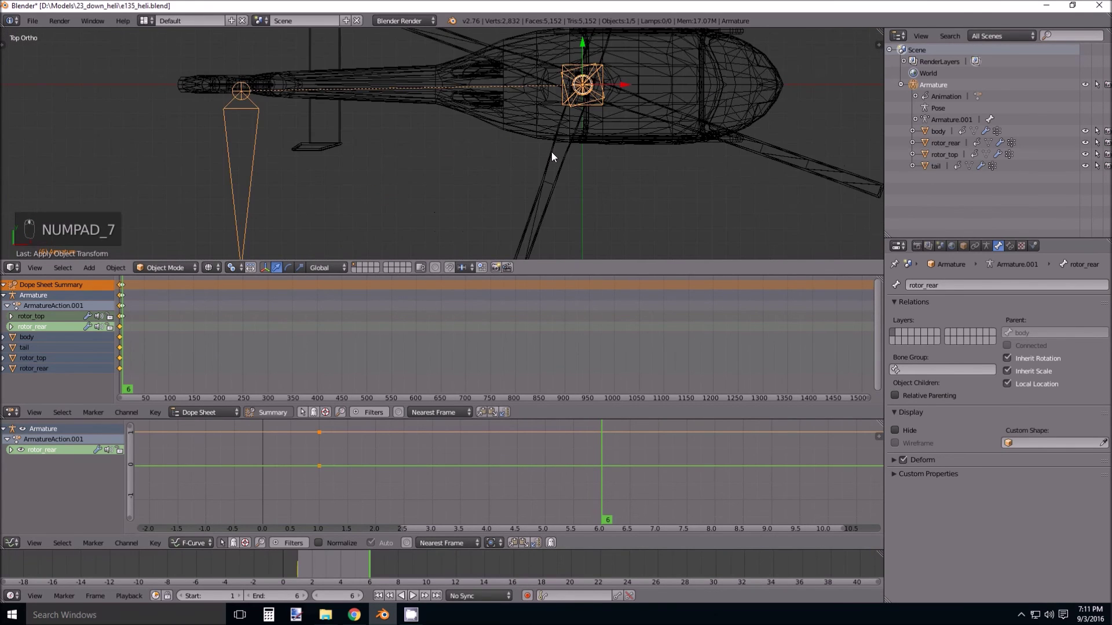
pyautogui.scroll(5, 691, 106)
pyautogui.keyDown('shift'); pyautogui.moveTo(691, 105); pyautogui.dragTo(526, 180, button='middle'); pyautogui.keyUp('shift')
pyautogui.scroll(7, 526, 181)
pyautogui.keyDown('shift'); pyautogui.moveTo(652, 174); pyautogui.dragTo(537, 112, button='middle'); pyautogui.keyUp('shift')
pyautogui.scroll(-8, 536, 114)
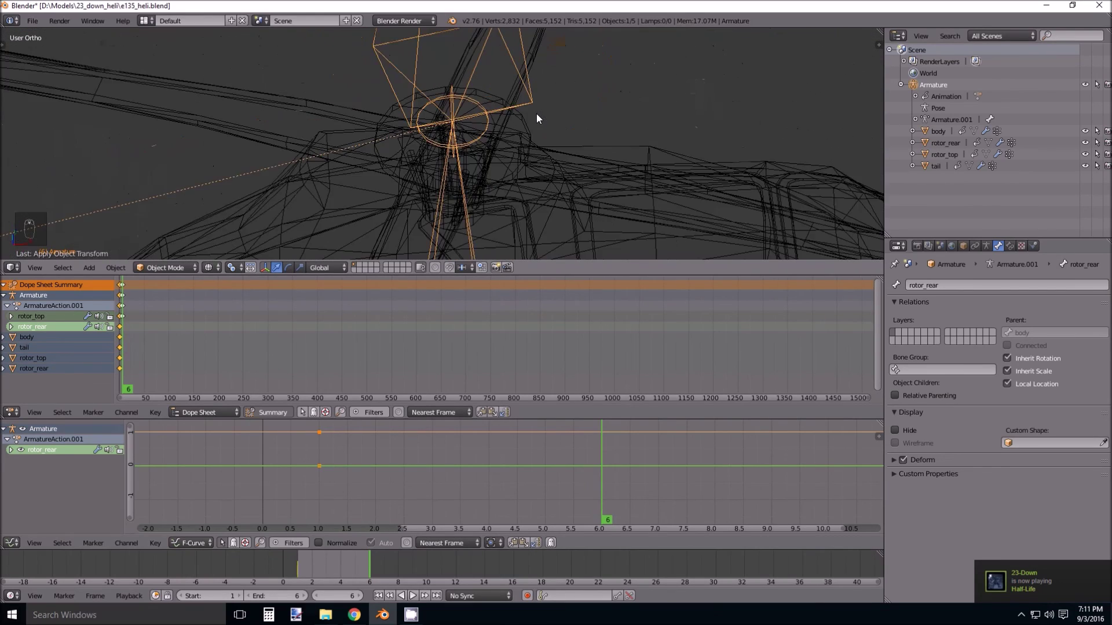
pyautogui.moveTo(488, 148)
pyautogui.mouseDown(button='middle')
pyautogui.moveTo(469, 172)
pyautogui.moveTo(487, 130)
pyautogui.moveTo(467, 144)
pyautogui.mouseUp(button='middle')
pyautogui.scroll(3, 476, 151)
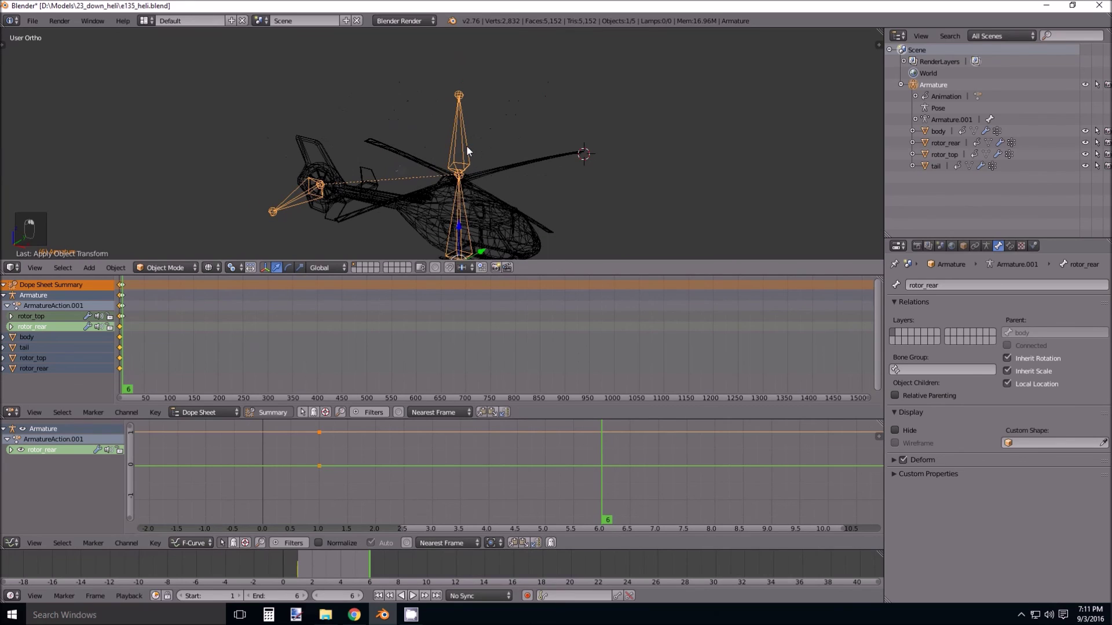
# Put the armature in Pose Mode, select the rotor_top bone and preview its spin animation.
pyautogui.press('Tab')
pyautogui.rightClick(464, 145)
pyautogui.click(171, 268)
pyautogui.click(182, 228)
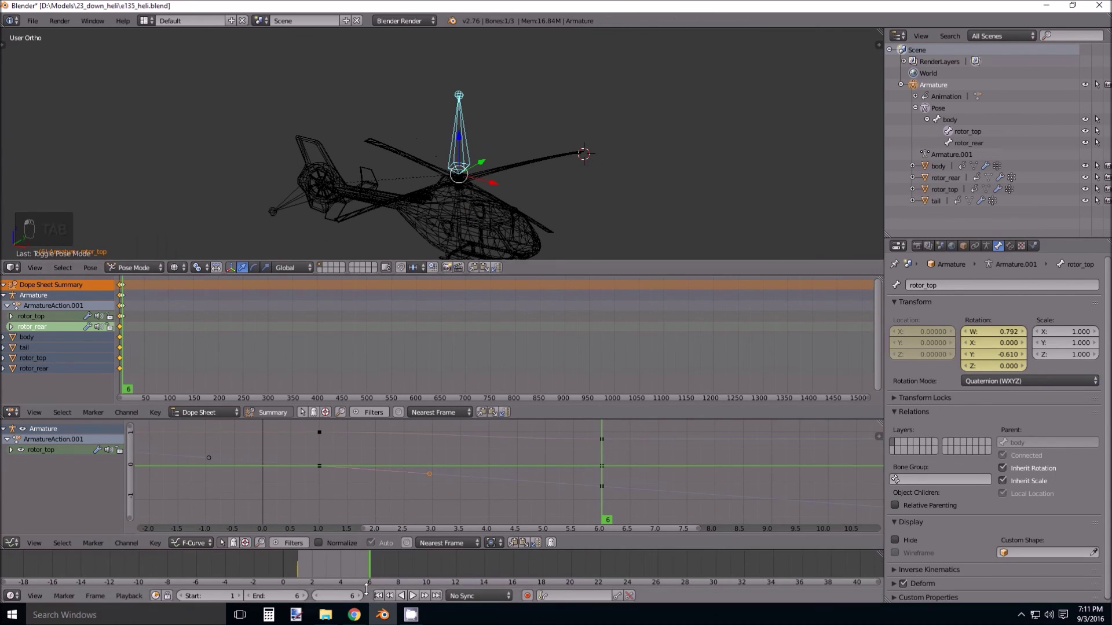
pyautogui.hotkey('alt', 'a')
pyautogui.press('Escape')
# Select the rotor_rear bone and insert a location and rotation keyframe for its rest pose at frame 1.
pyautogui.rightClick(287, 209)
pyautogui.press('r')
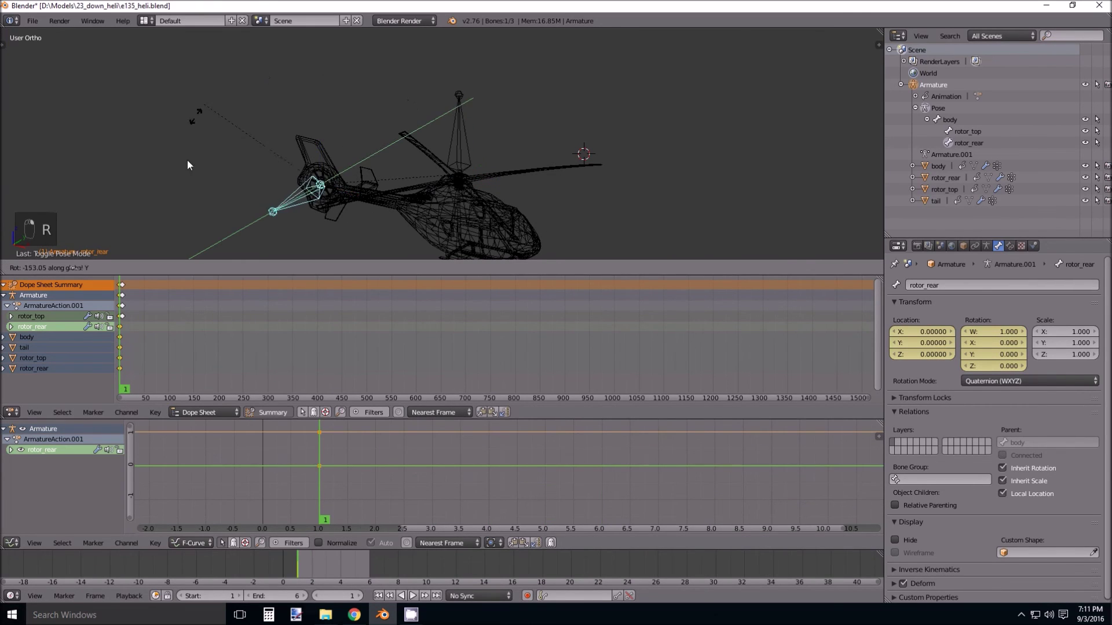
pyautogui.rightClick(267, 192)
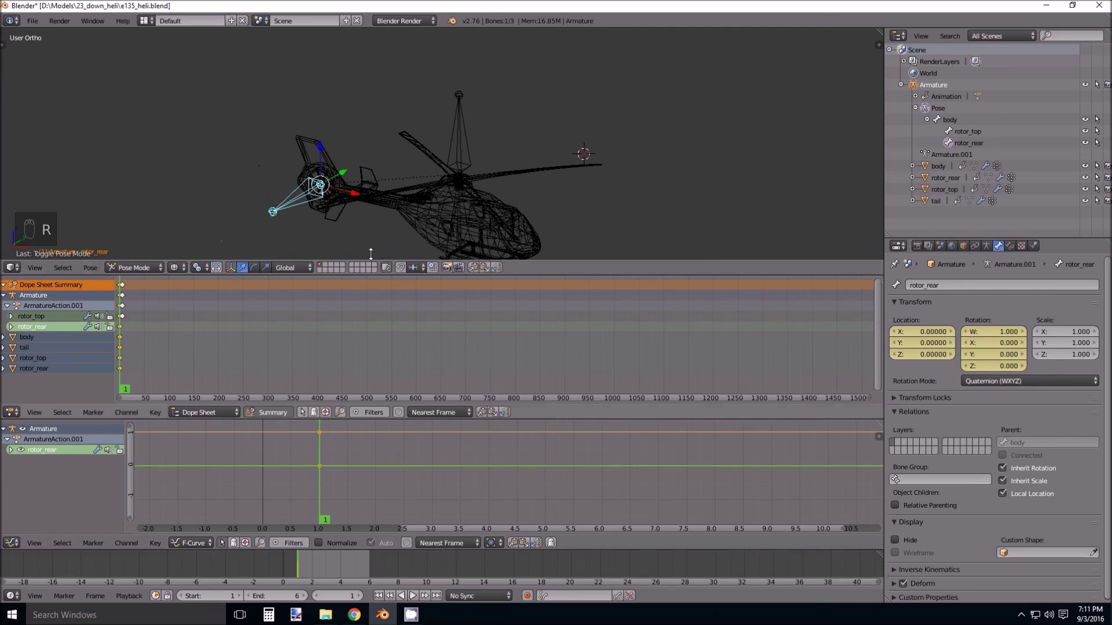
pyautogui.press('i')
pyautogui.click(334, 220)
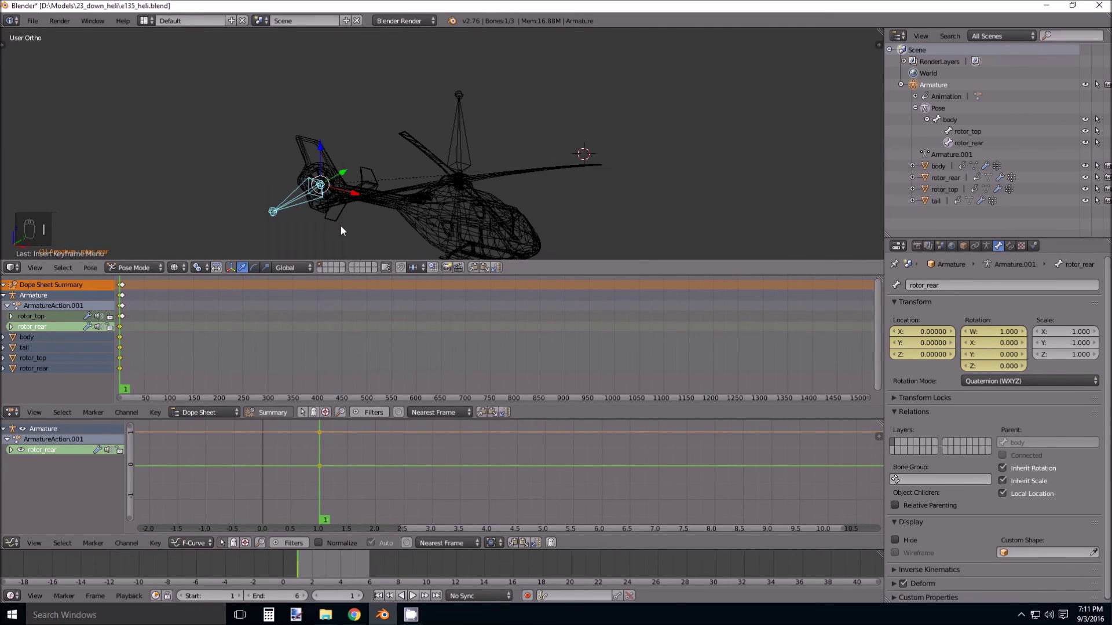
# At frame 6, rotate the rotor_rear bone in front view to about W 0.775, Y -0.632 and insert a LocRot keyframe.
pyautogui.press('KP_7')
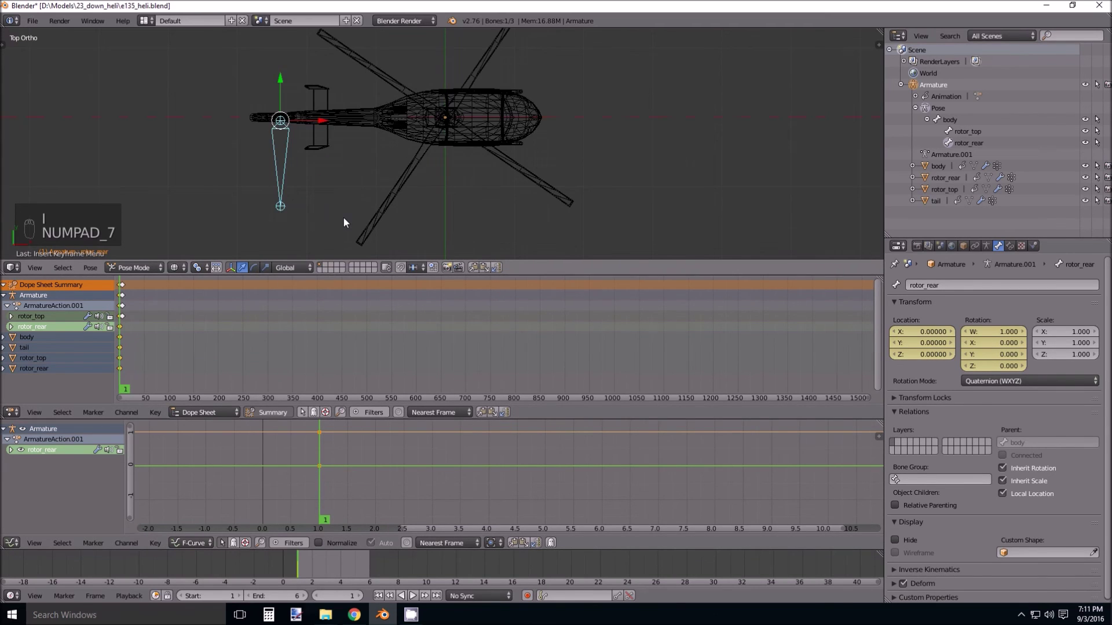
pyautogui.press('KP_1')
pyautogui.scroll(8, 426, 89)
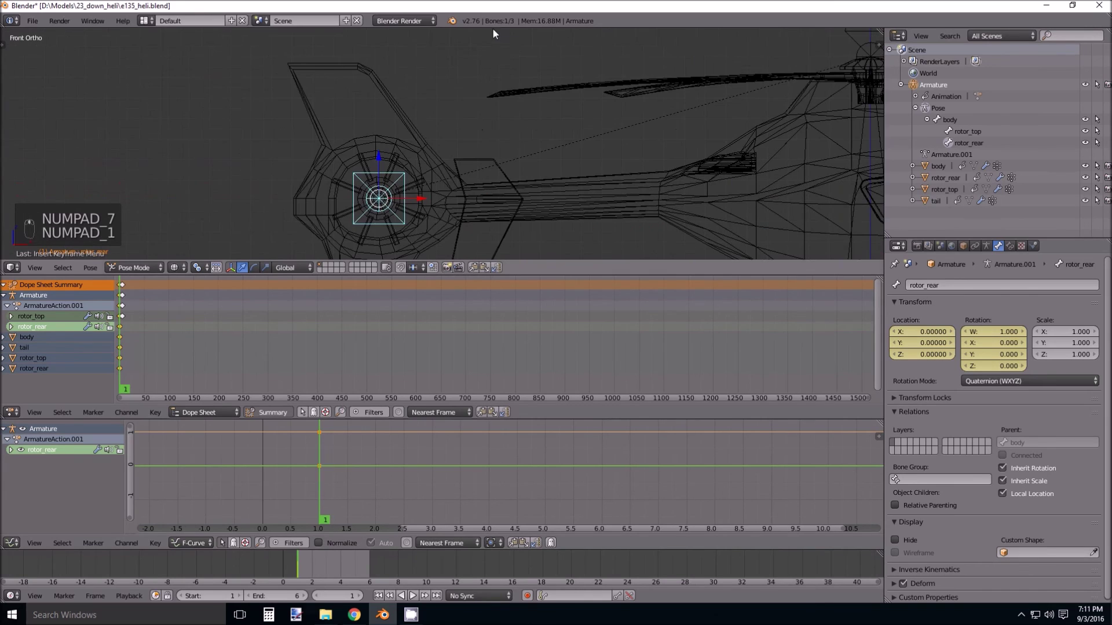
pyautogui.scroll(-2, 349, 183)
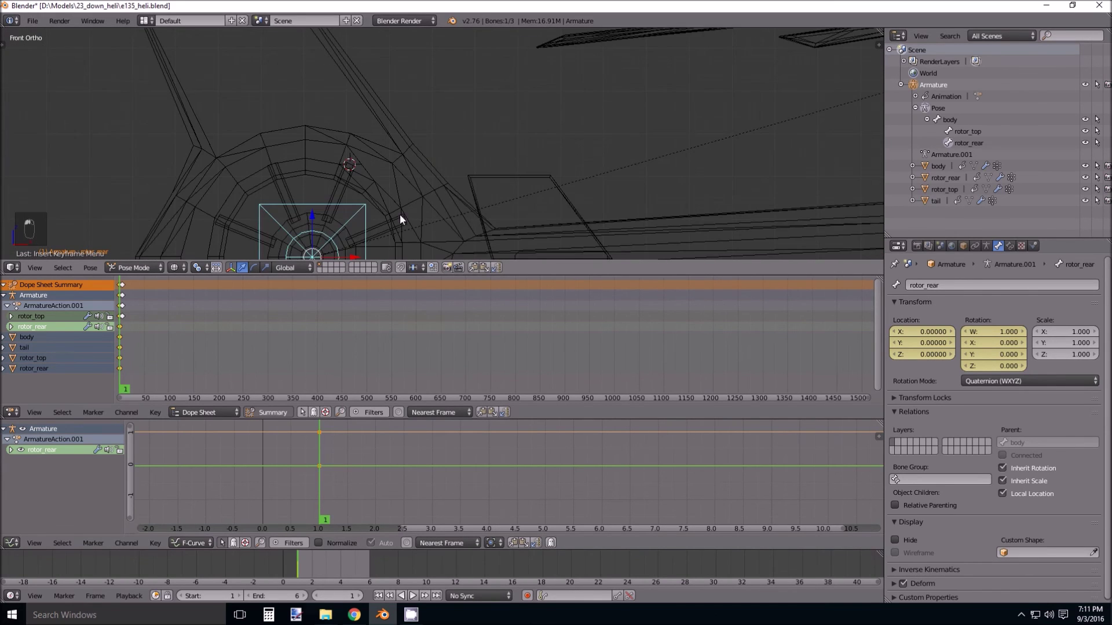
pyautogui.keyDown('shift'); pyautogui.moveTo(343, 238); pyautogui.dragTo(395, 114, button='middle'); pyautogui.keyUp('shift')
pyautogui.press('r')
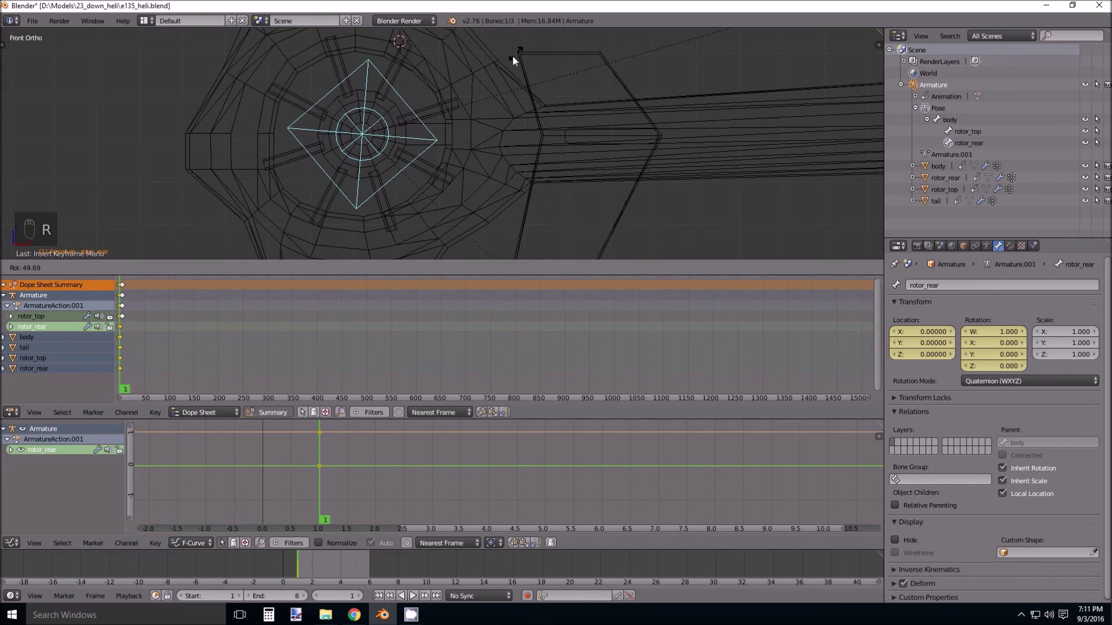
pyautogui.click(466, 245)
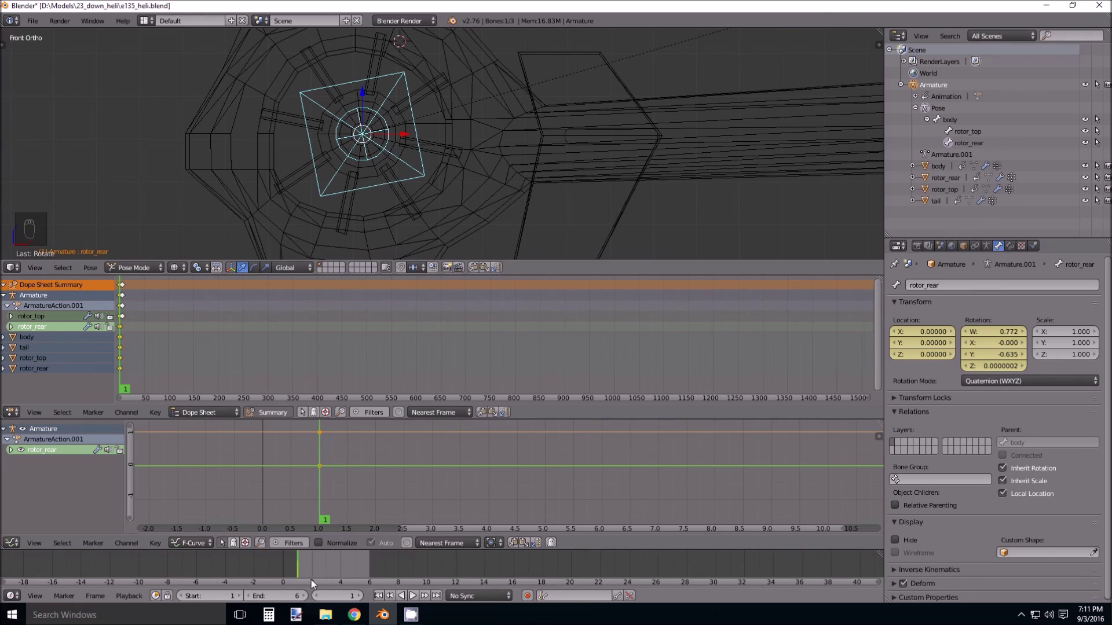
pyautogui.moveTo(297, 562); pyautogui.dragTo(374, 565)
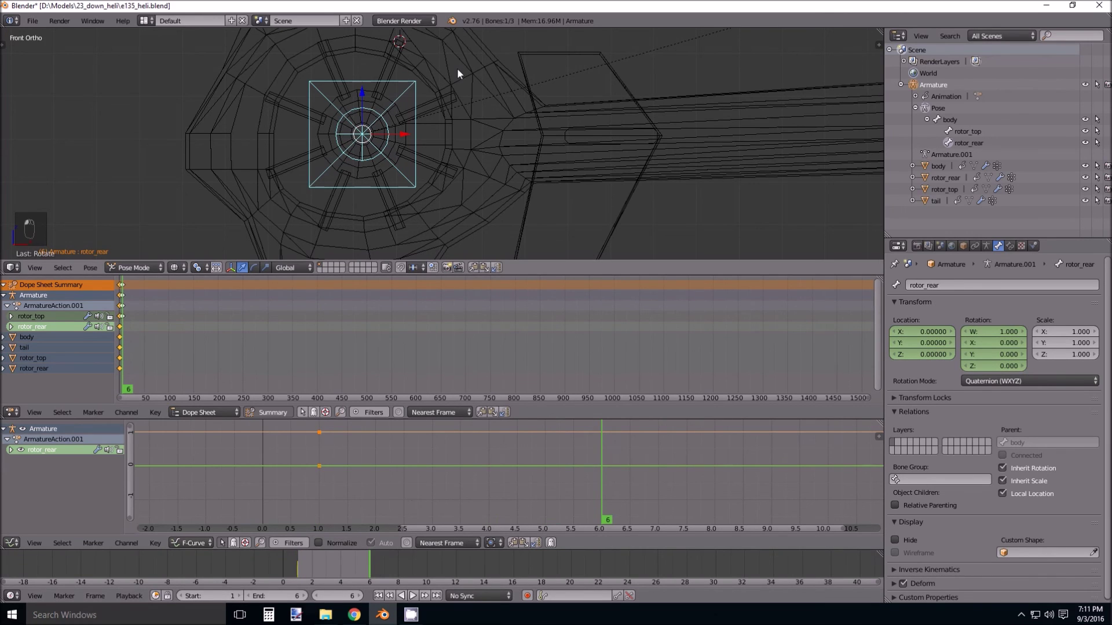
pyautogui.press('r')
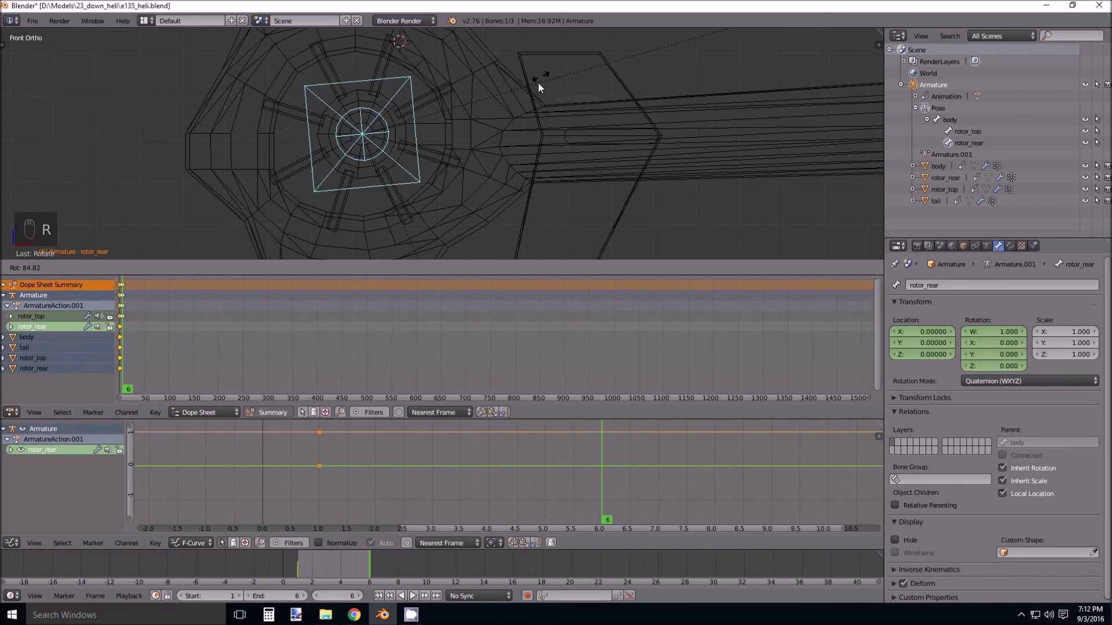
pyautogui.press('r')
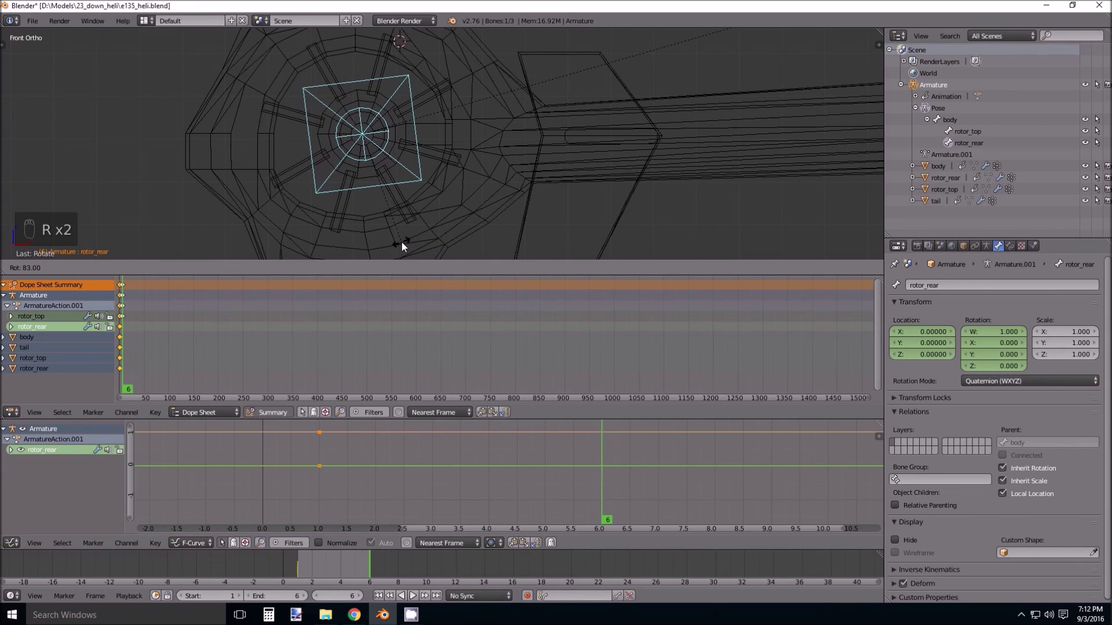
pyautogui.click(411, 240)
pyautogui.press('i')
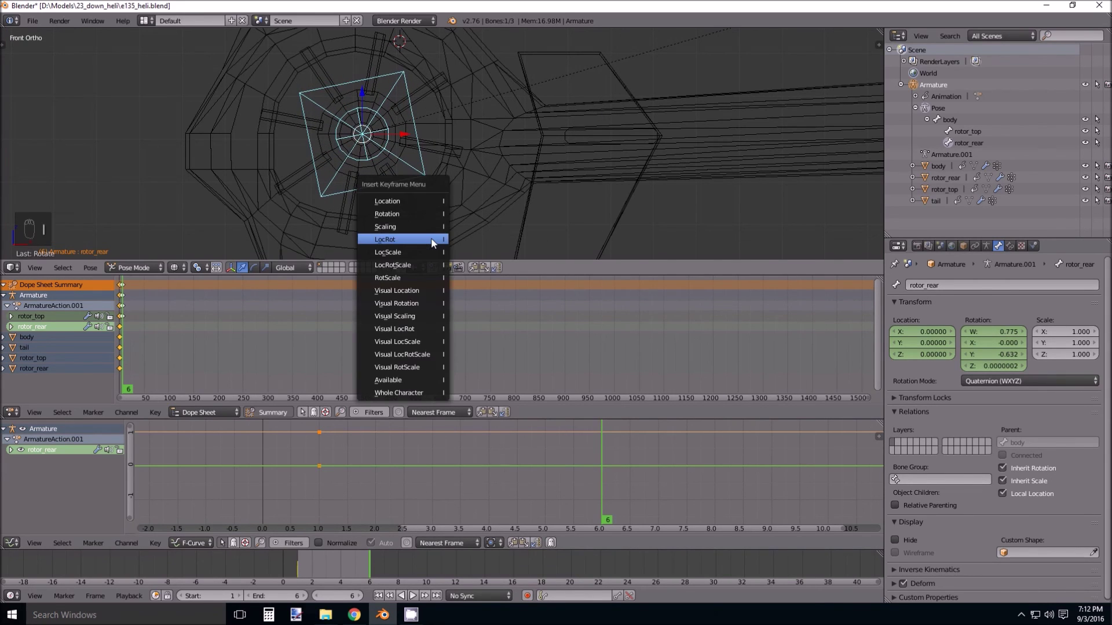
pyautogui.click(431, 238)
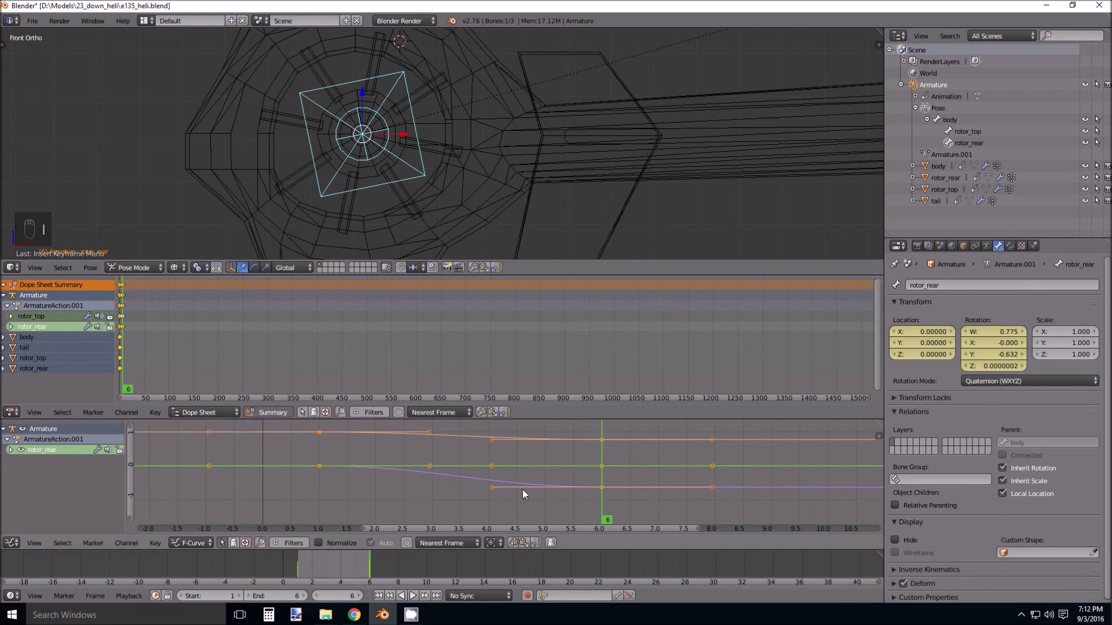
# Select the frame 6 key on rotor_rear's descending rotation curve and apply linear extrapolation to the curve.
pyautogui.click(603, 488)
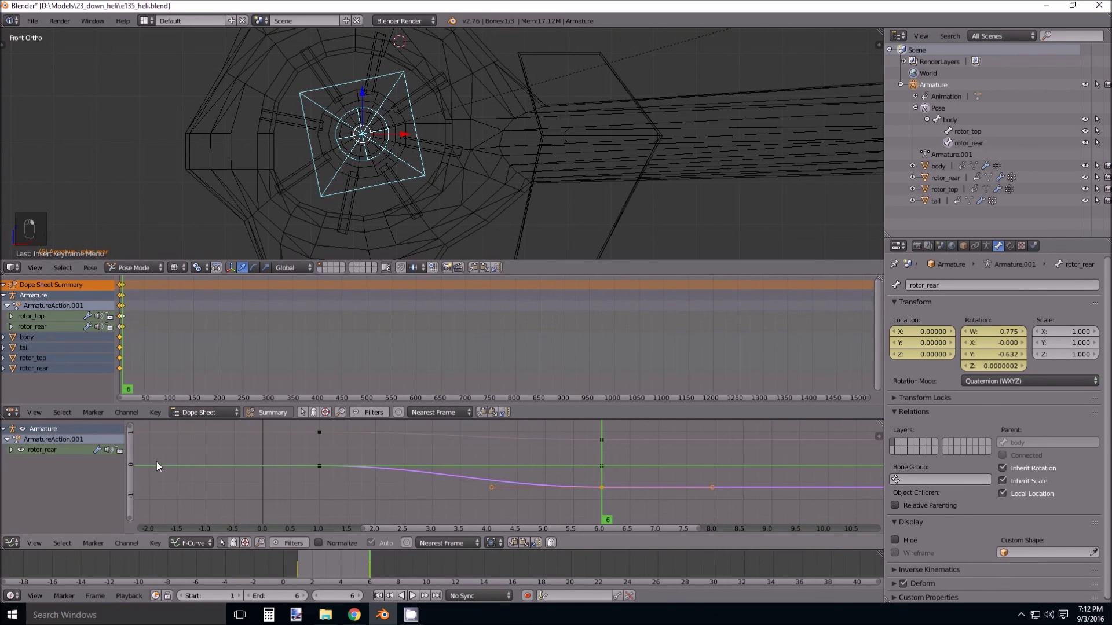
pyautogui.click(128, 544)
pyautogui.moveTo(170, 433)
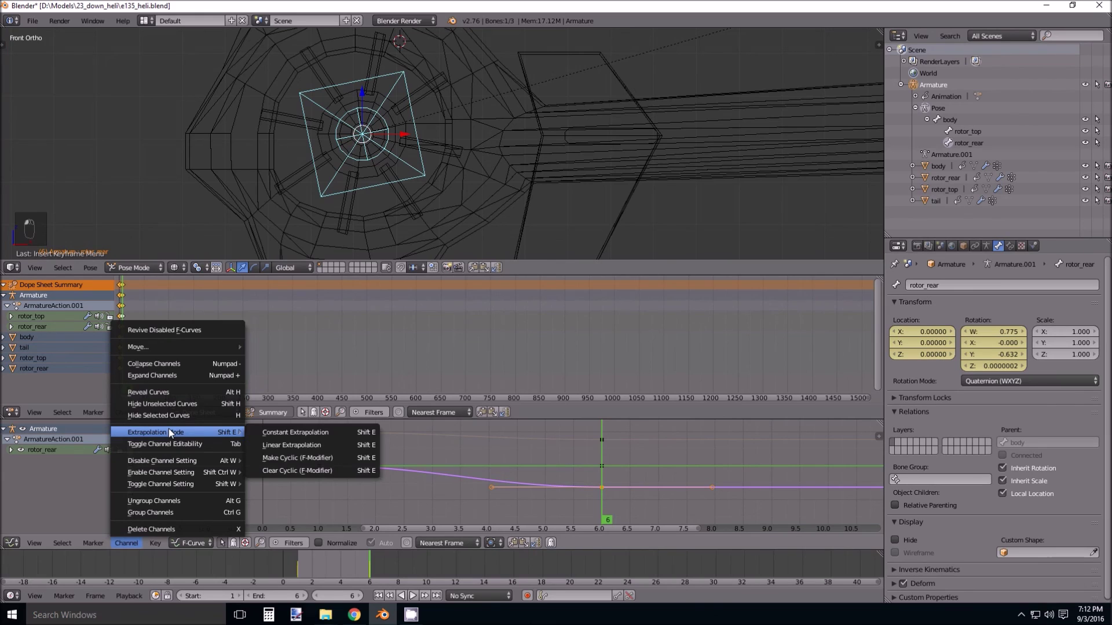
pyautogui.click(291, 445)
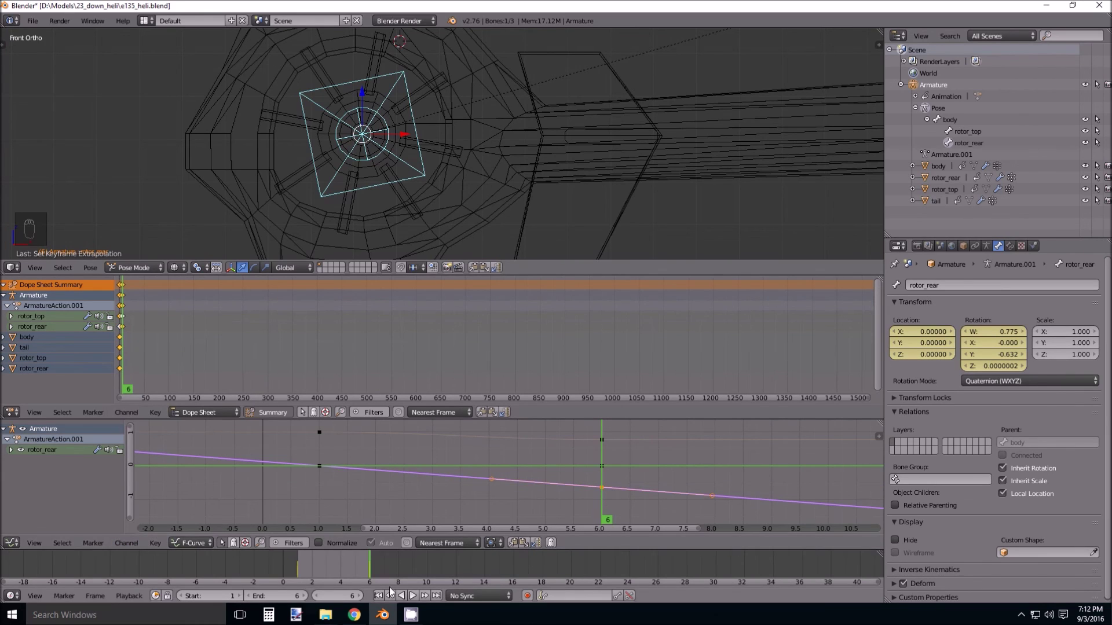
pyautogui.click(411, 614)
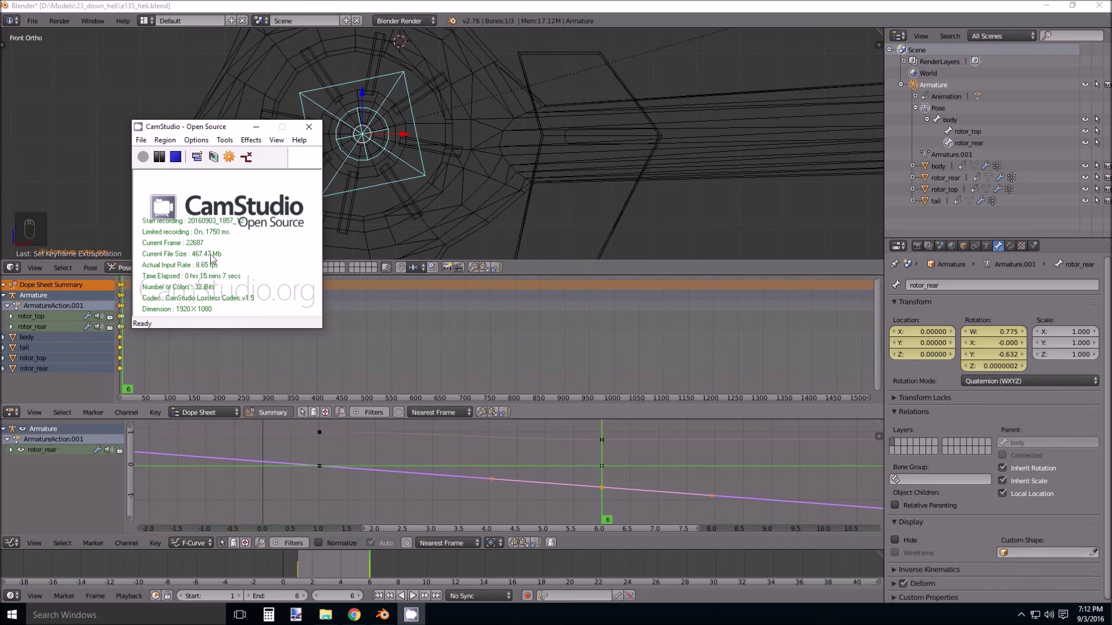
pyautogui.click(293, 5)
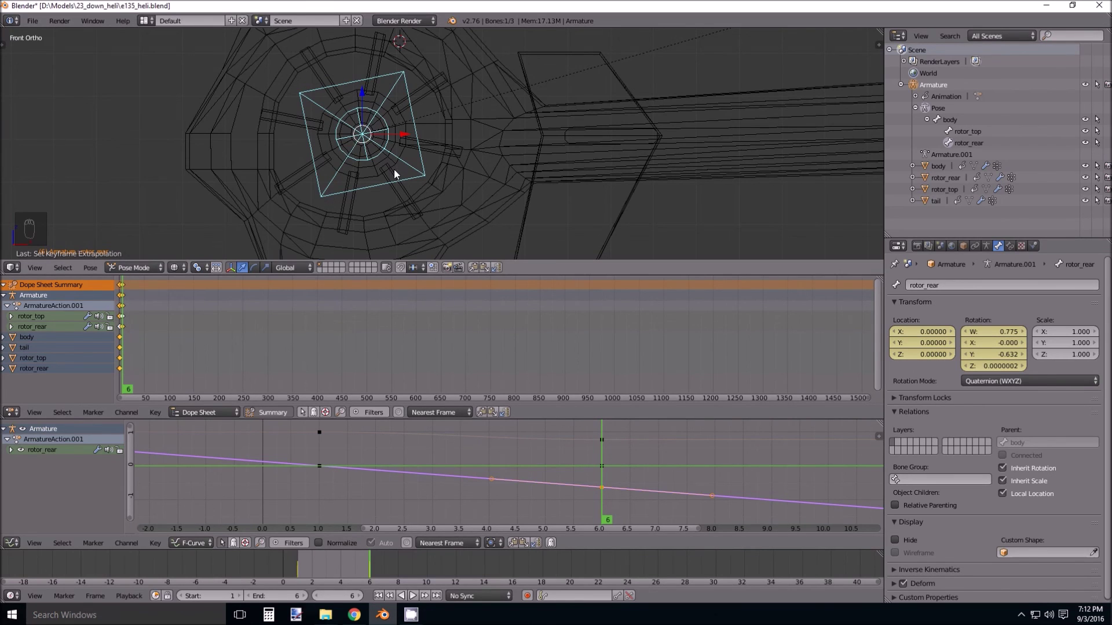
# Play the animation and watch the rear and main rotors spin, with all bones deselected.
pyautogui.click(413, 596)
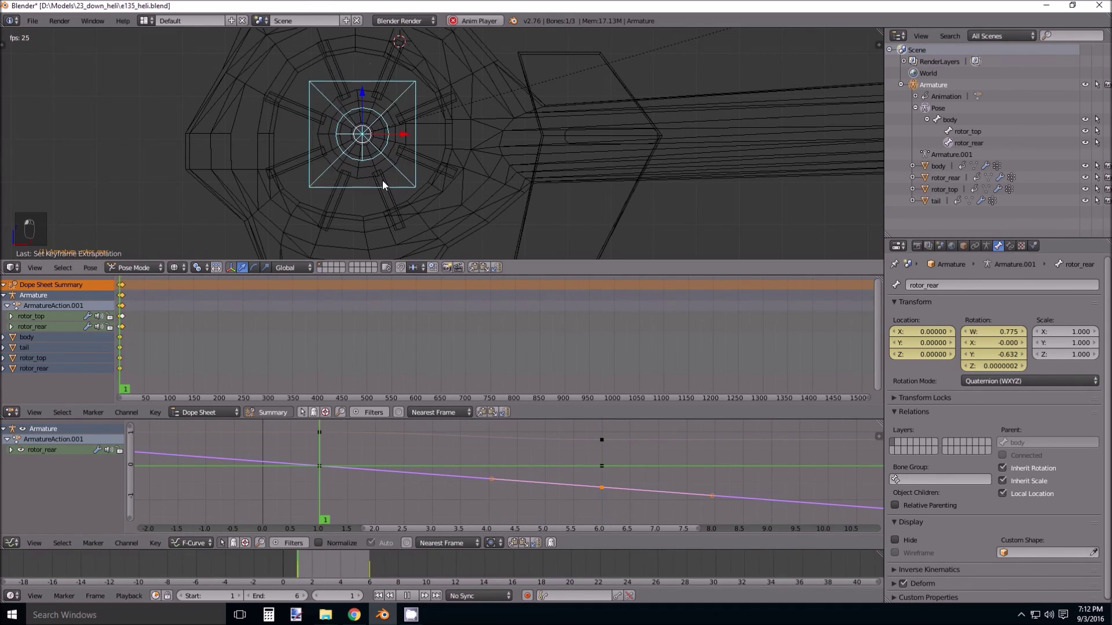
pyautogui.scroll(-6, 359, 118)
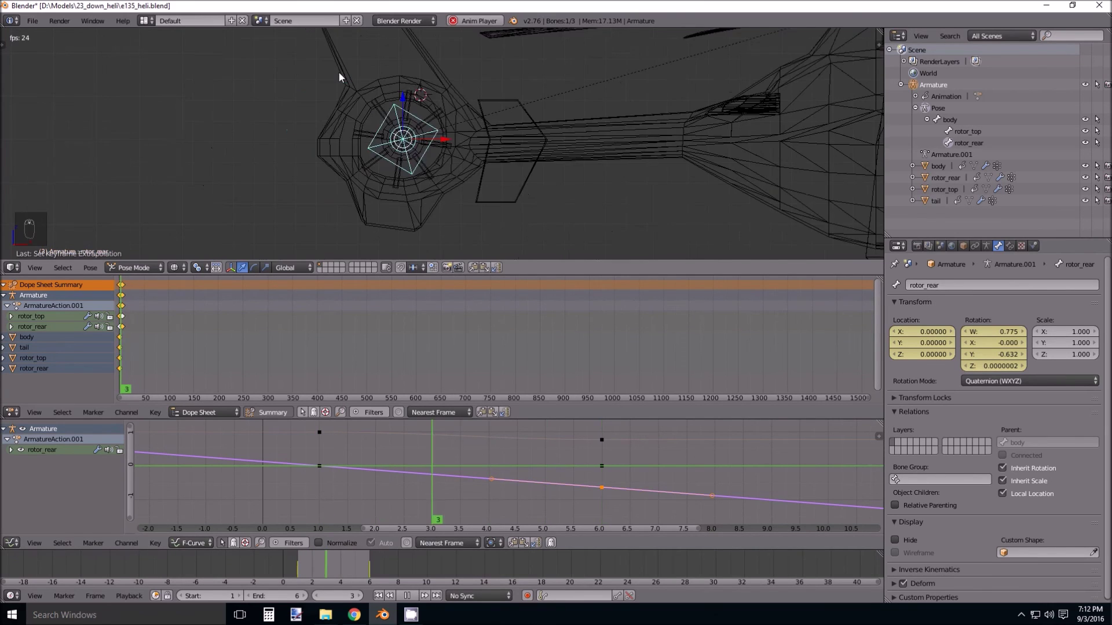
pyautogui.scroll(3, 602, 136)
pyautogui.scroll(-5, 602, 136)
pyautogui.press('a')
pyautogui.moveTo(572, 146); pyautogui.dragTo(481, 158, button='middle')
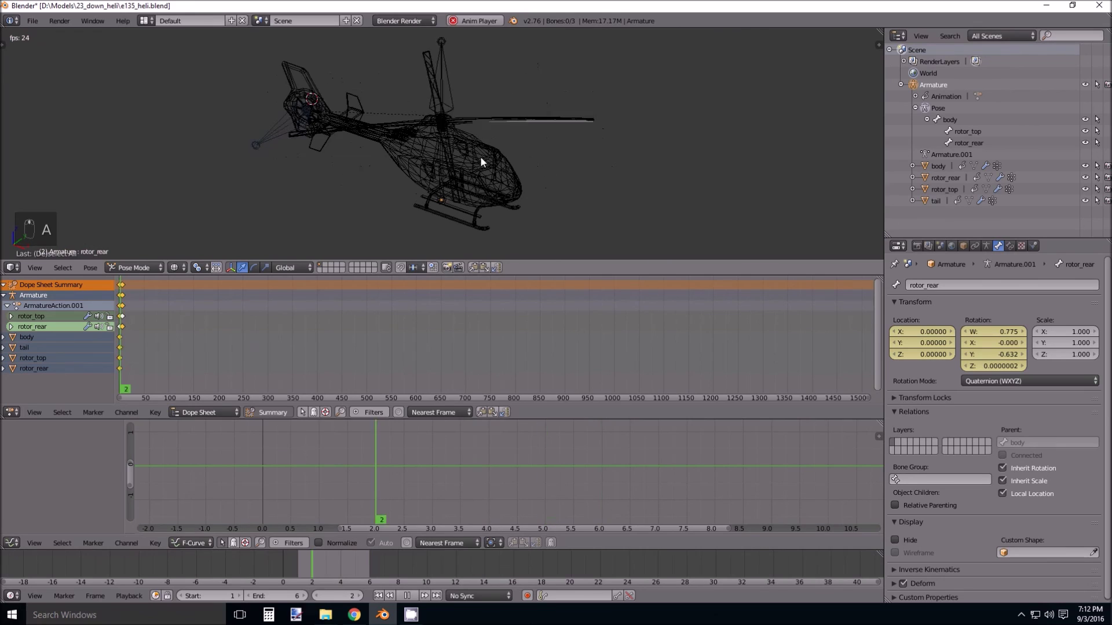
pyautogui.hotkey('alt', 'a')
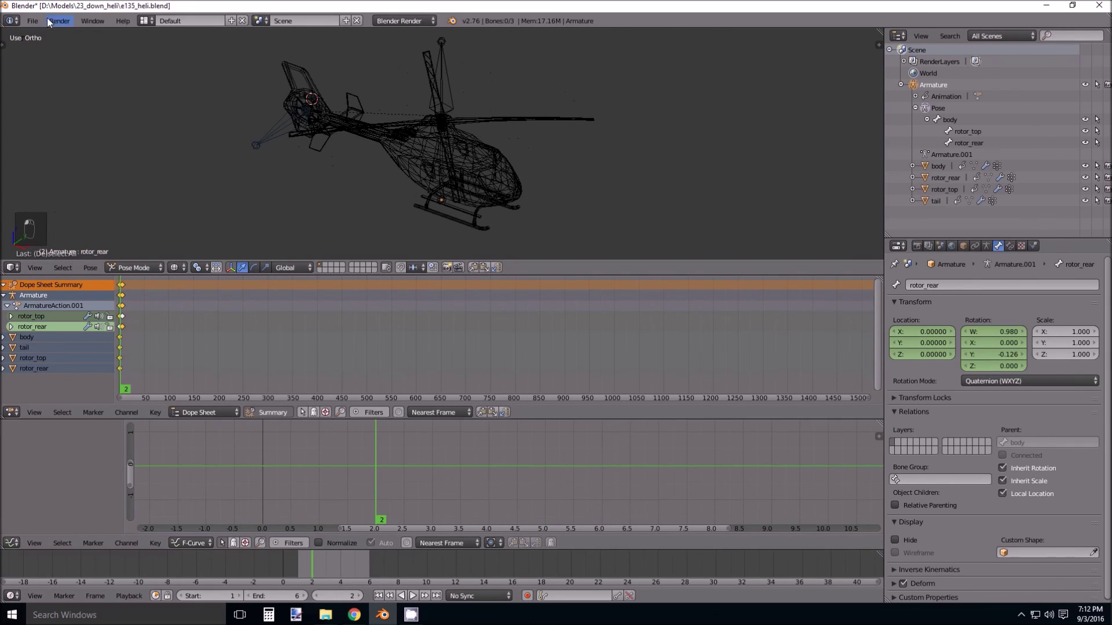
# Save the helicopter's blend file under its existing name.
pyautogui.click(32, 20)
pyautogui.click(49, 108)
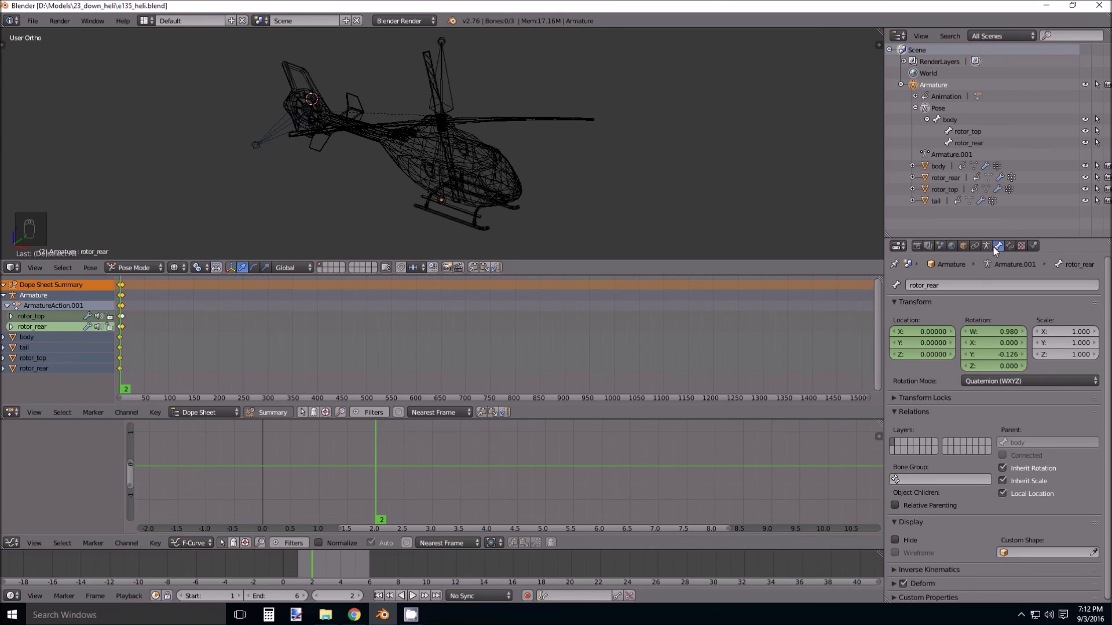
# Create a folder named tutorial inside 23_down_heli and set it as the Source Engine Export path.
pyautogui.click(939, 245)
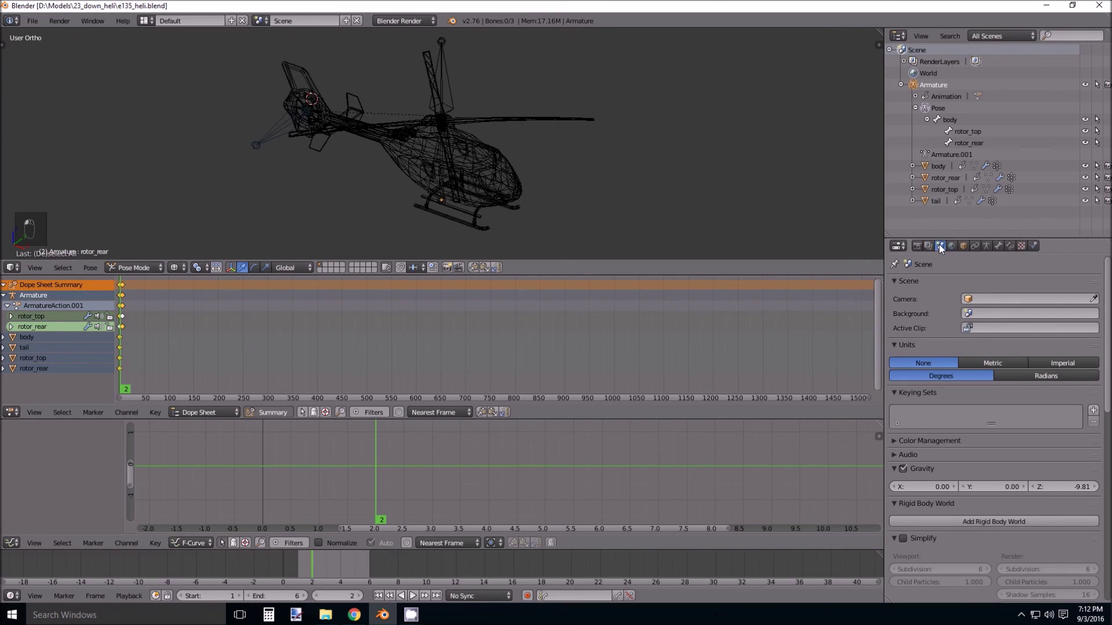
pyautogui.scroll(-11, 993, 488)
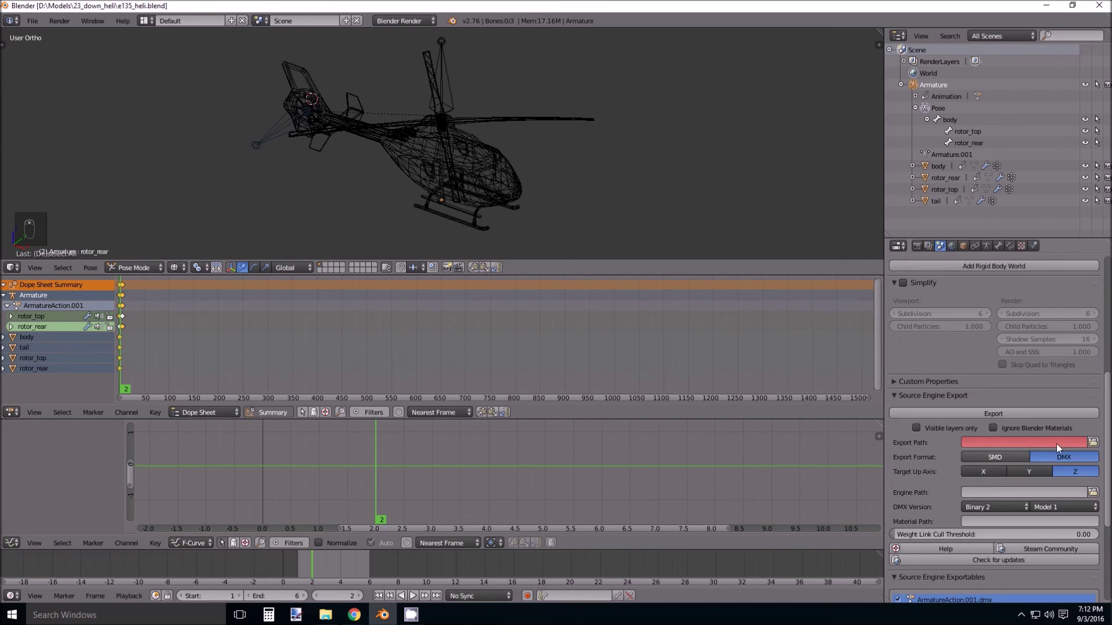
pyautogui.click(1093, 443)
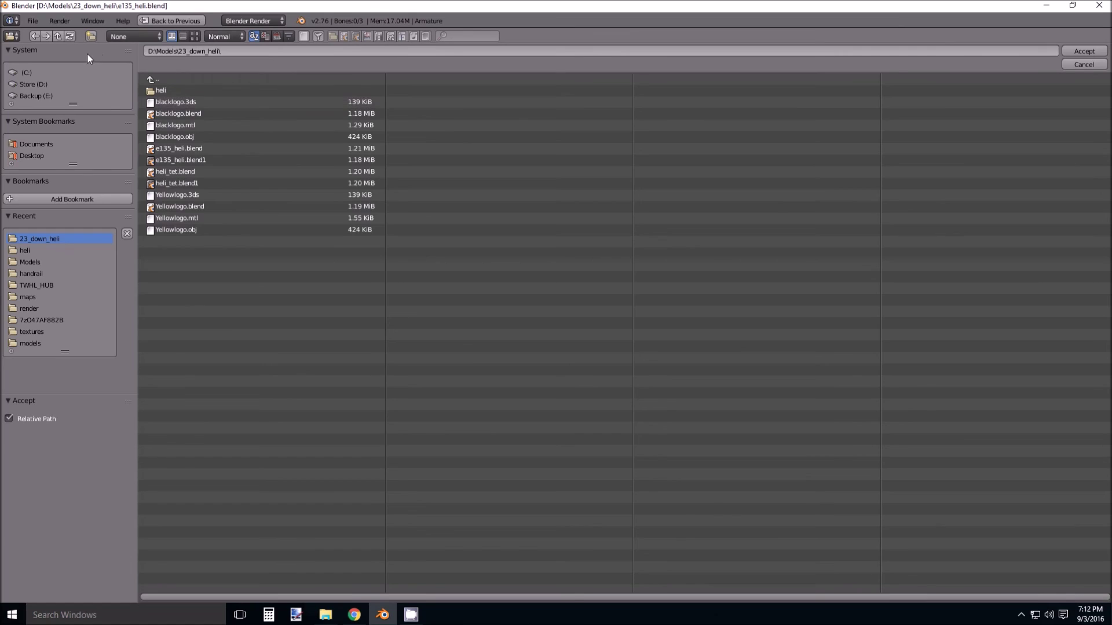
pyautogui.click(91, 36)
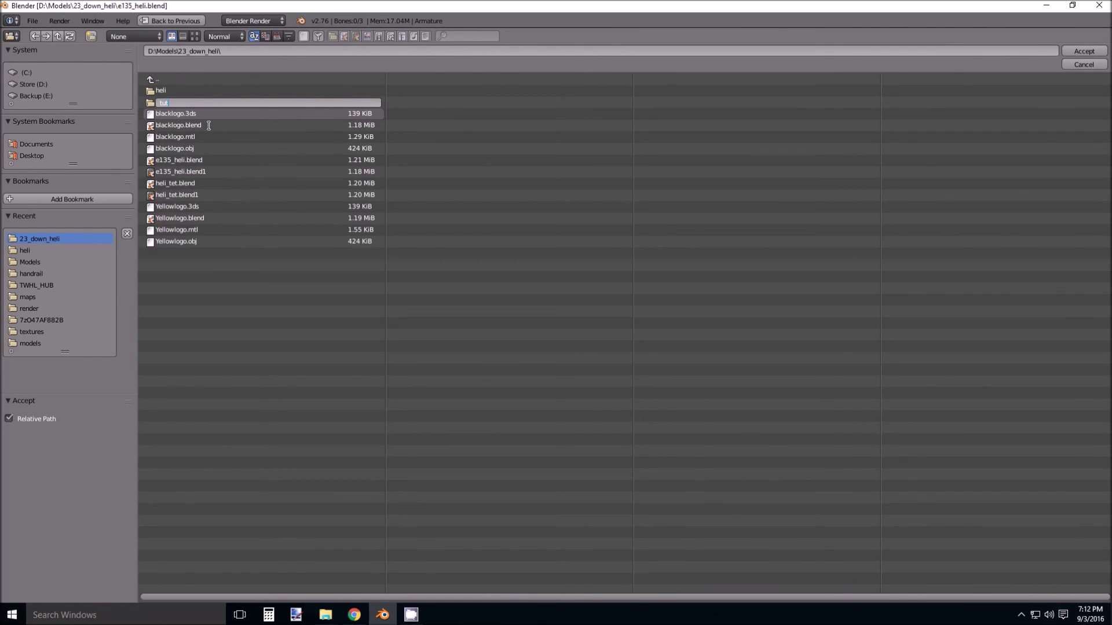
pyautogui.write('tutorial')
pyautogui.press('Return')
pyautogui.click(171, 102)
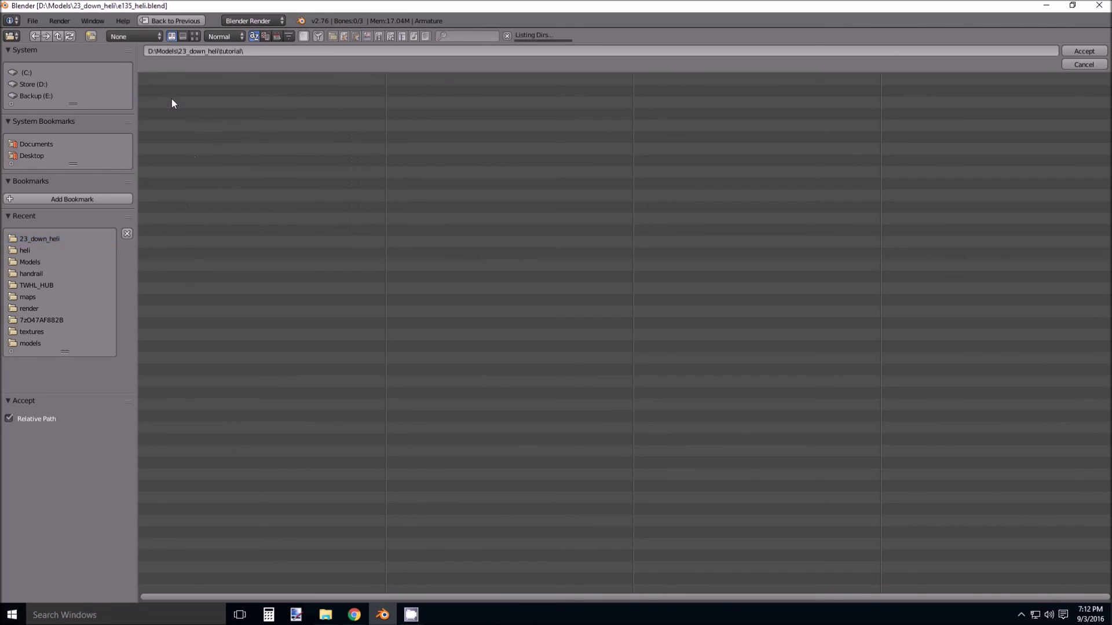
pyautogui.click(1083, 51)
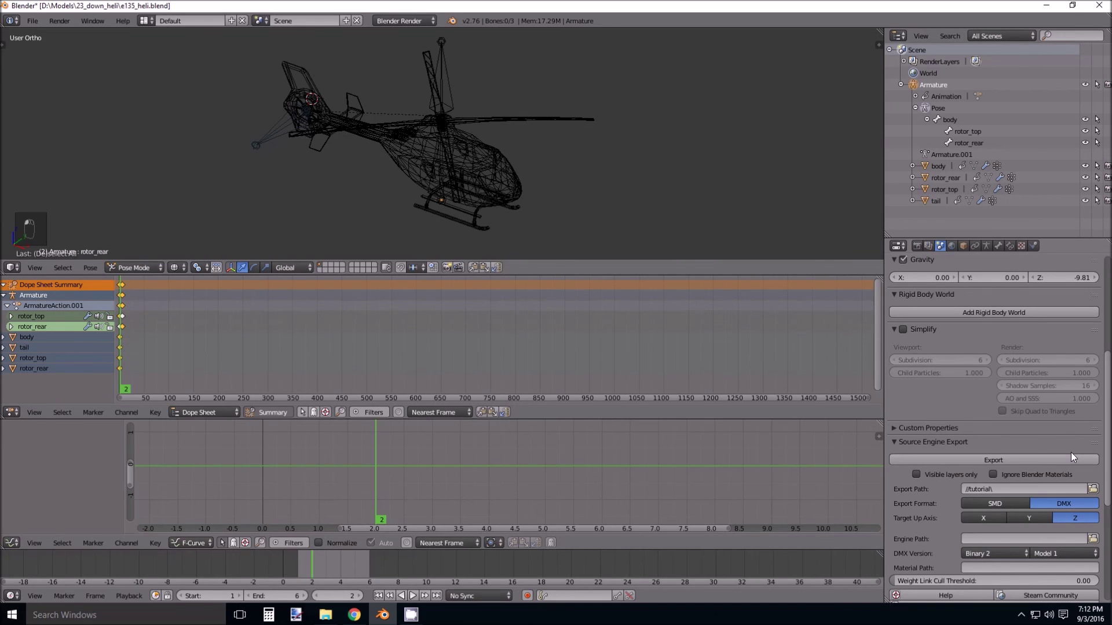
# Set the export format to SMD, export the whole scene, and save the blend file.
pyautogui.click(994, 503)
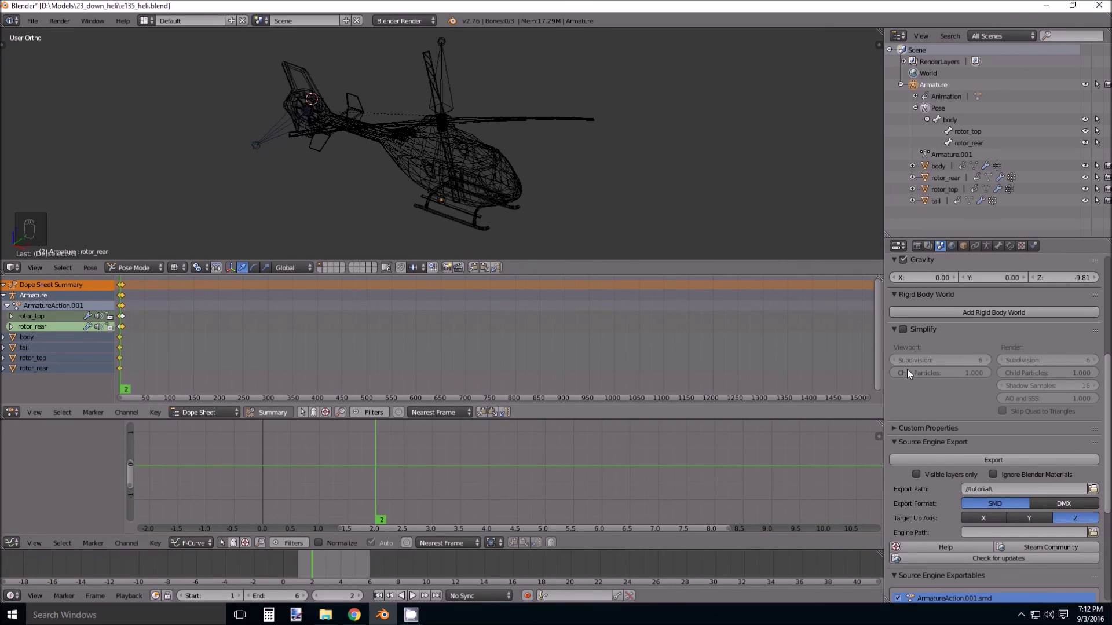
pyautogui.click(1022, 460)
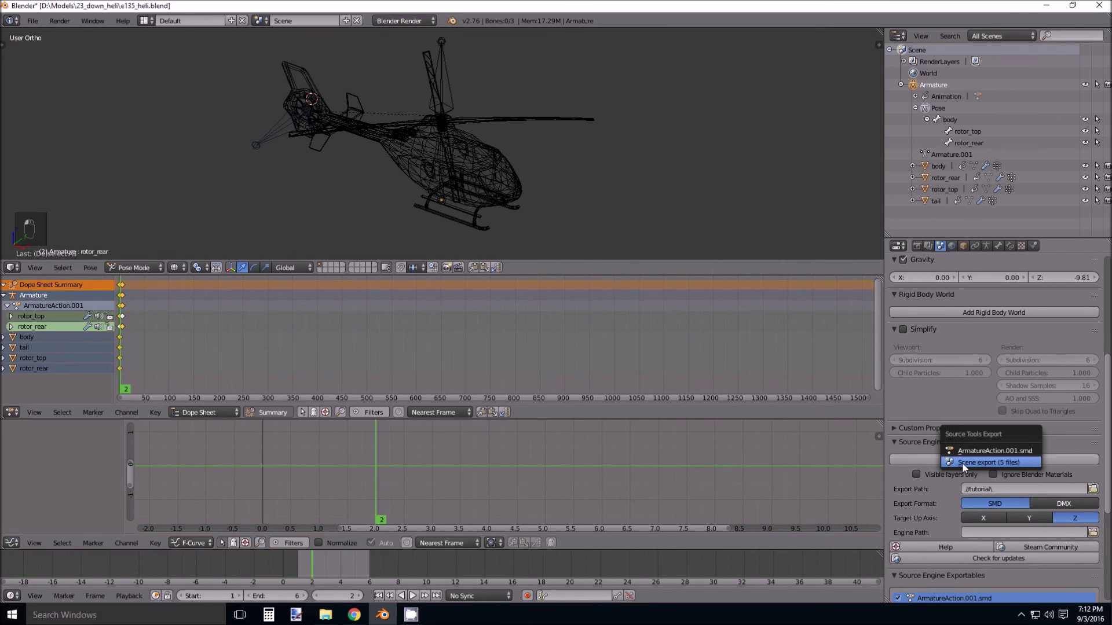
pyautogui.click(1005, 463)
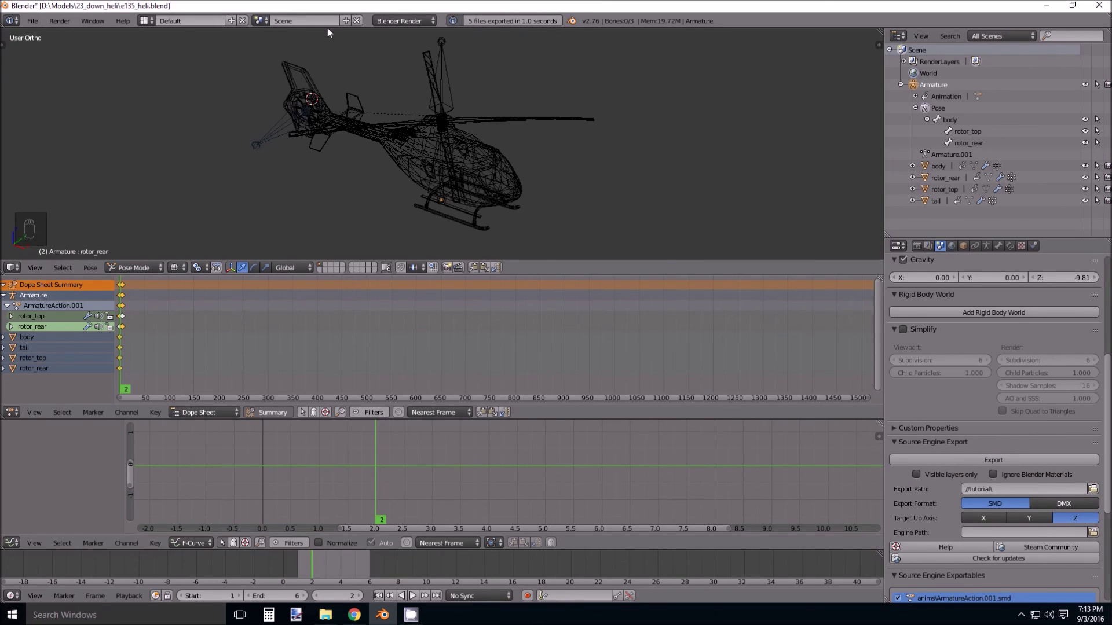
pyautogui.click(32, 21)
pyautogui.click(55, 113)
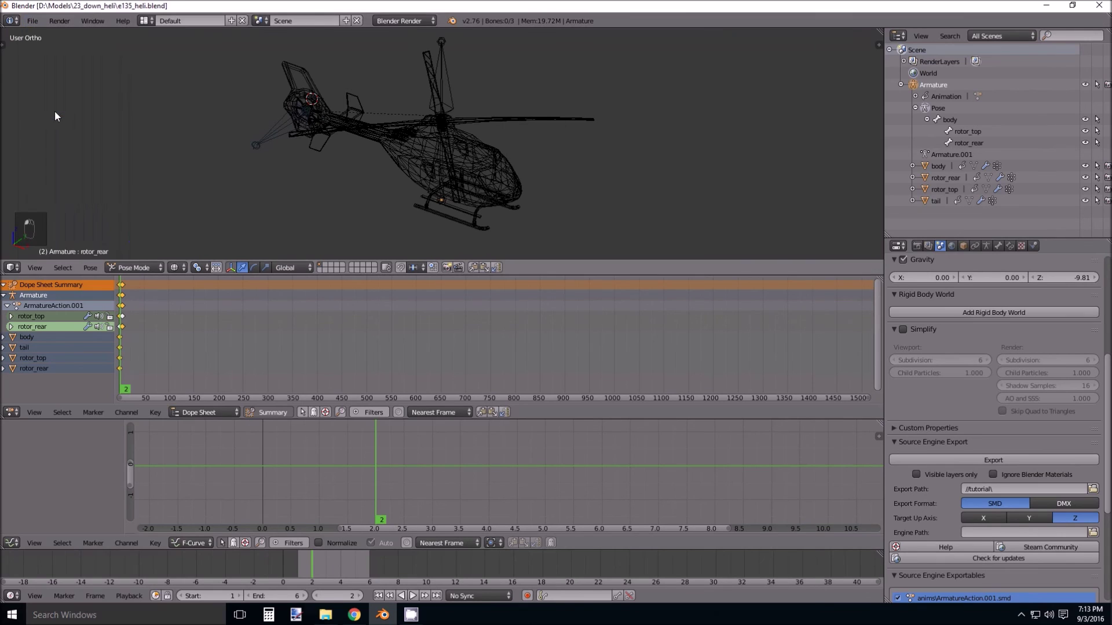
# Switch to File Explorer and inspect the exported SMD files in the tutorial folder and its anims subfolder.
pyautogui.click(324, 615)
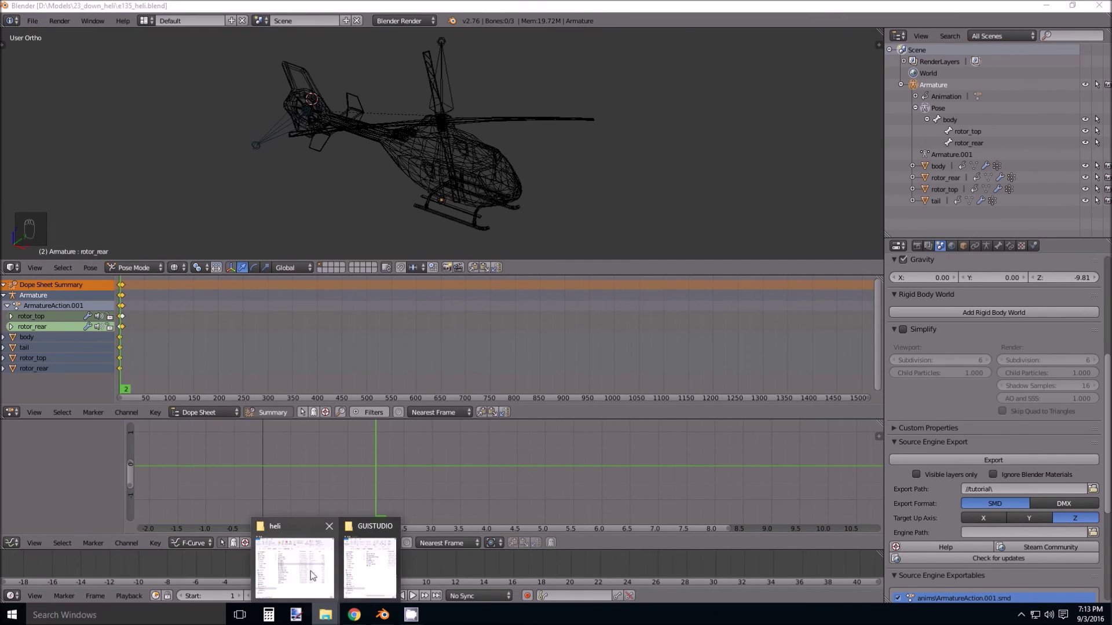
pyautogui.click(290, 556)
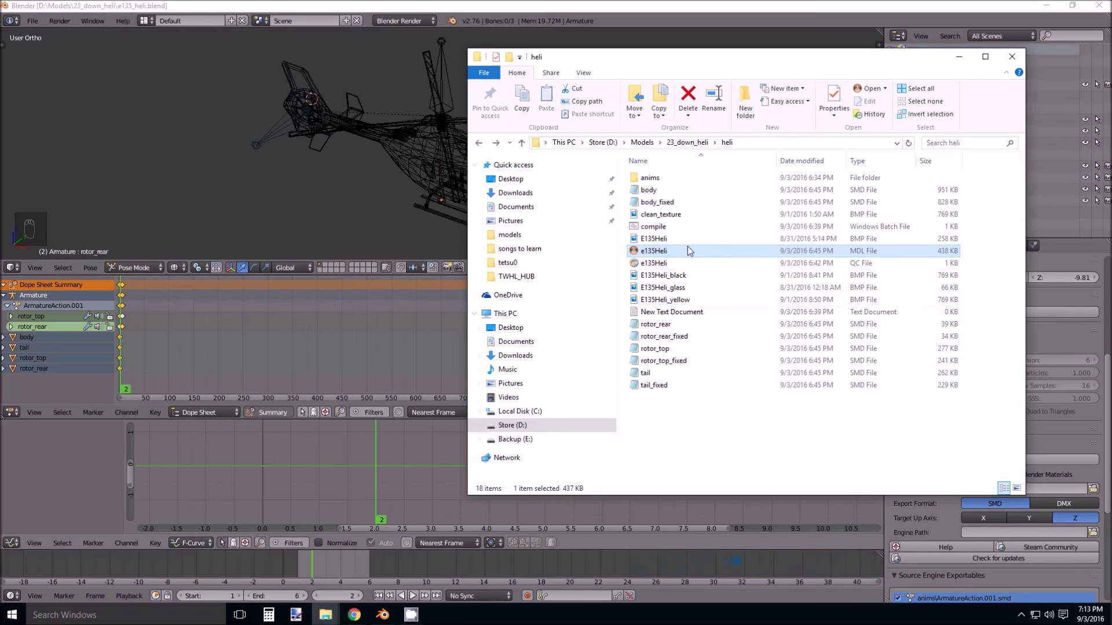
pyautogui.click(696, 430)
pyautogui.press('BackSpace')
pyautogui.doubleClick(665, 190)
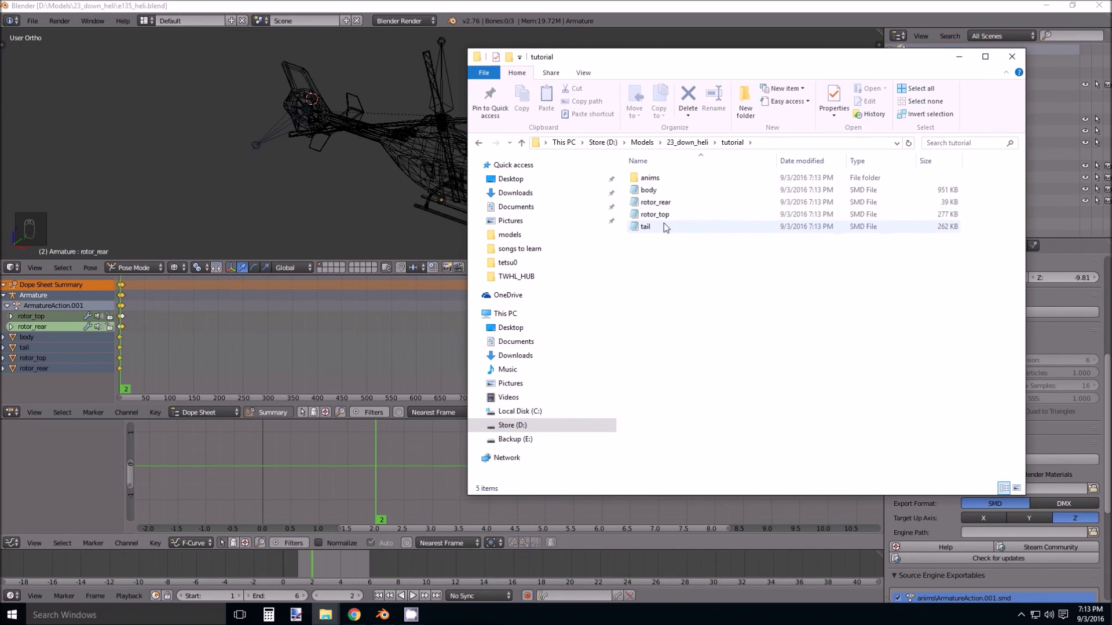
pyautogui.doubleClick(649, 178)
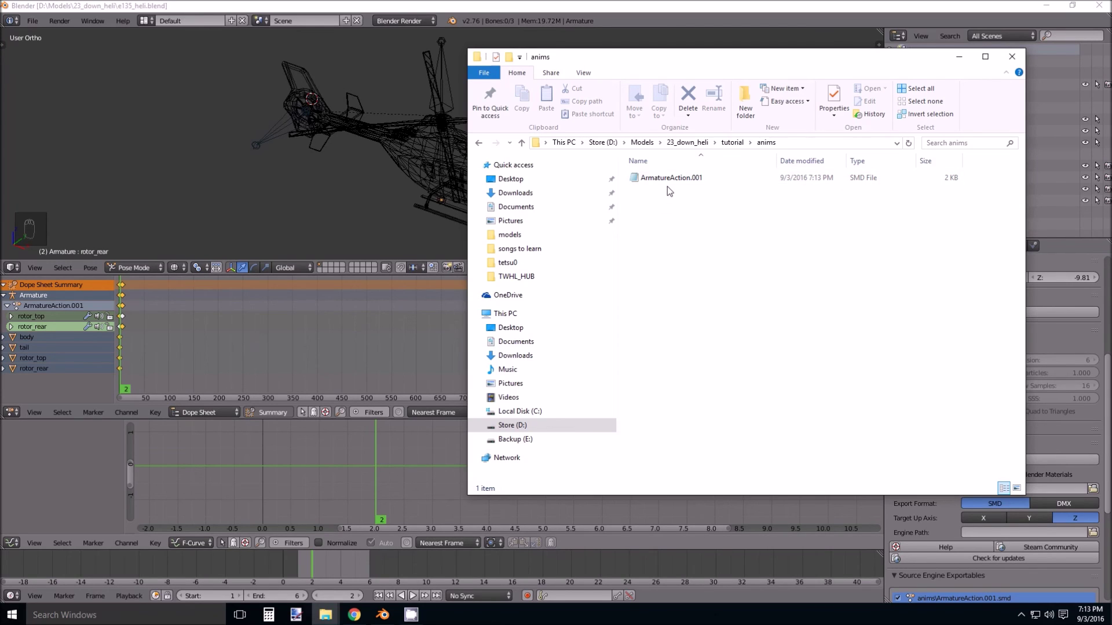
pyautogui.hotkey('alt', 'Left')
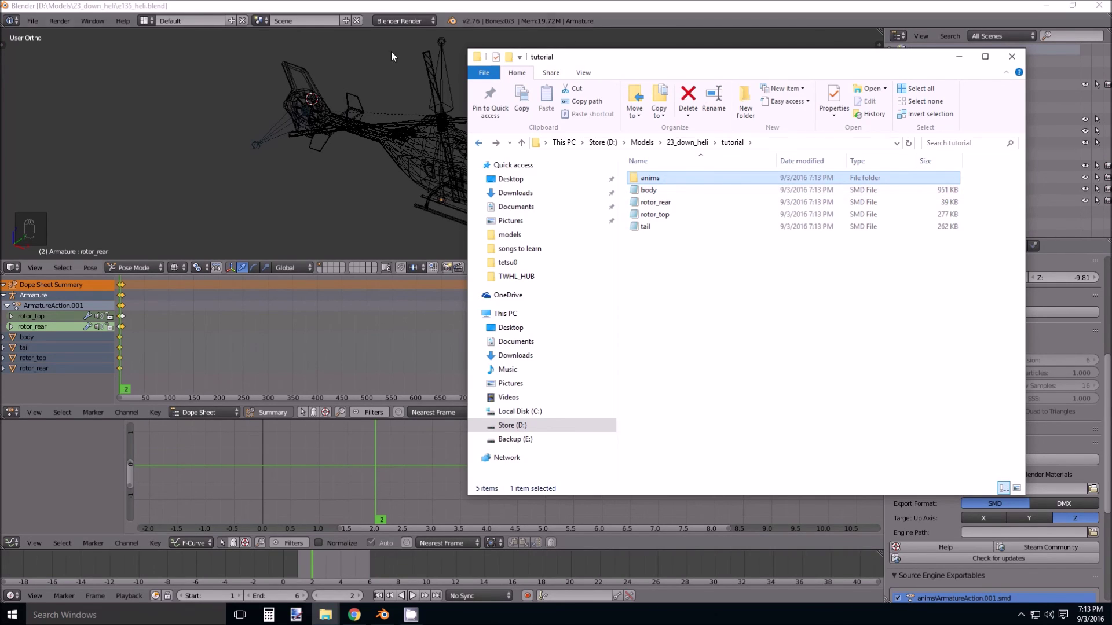
# Return to Blender, rename the armature's action to spin in the Action Editor, and export the whole scene again.
pyautogui.click(470, 6)
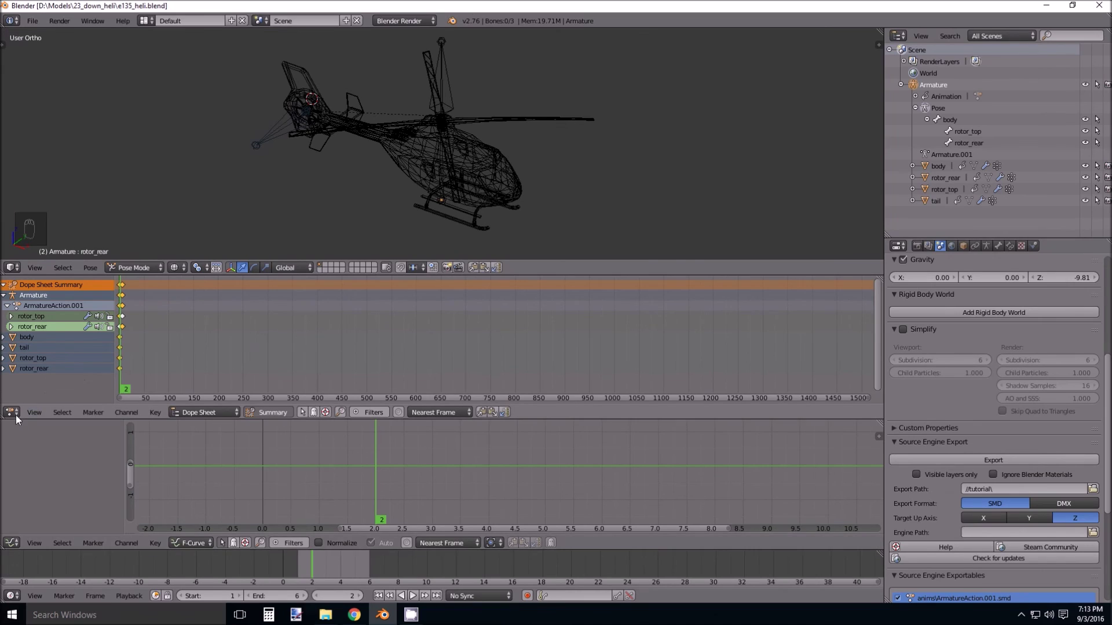
pyautogui.click(194, 413)
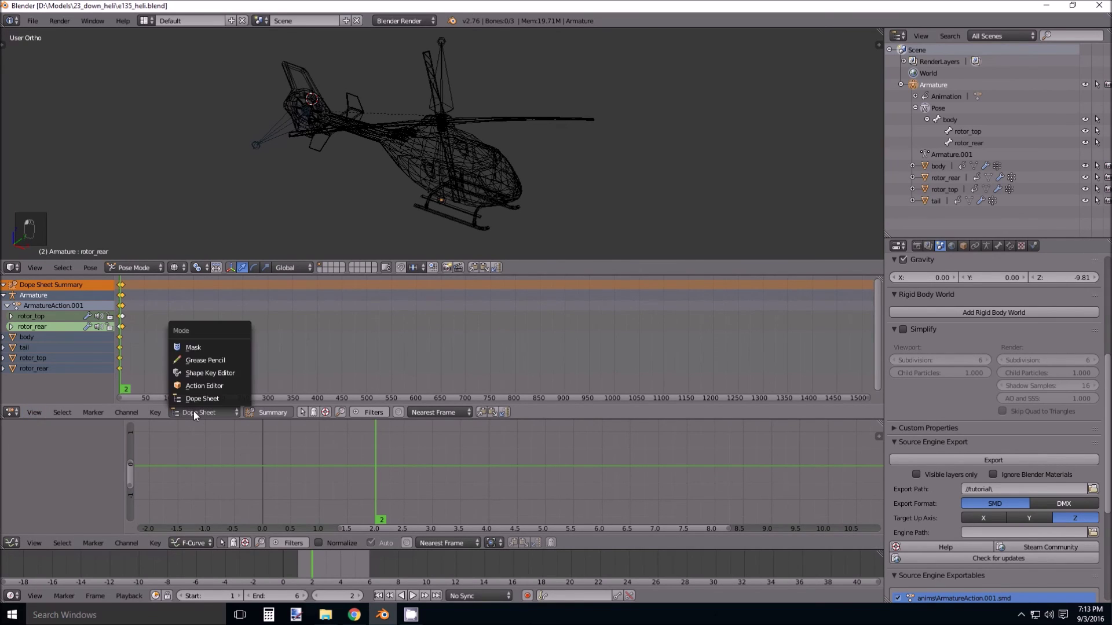
pyautogui.click(203, 386)
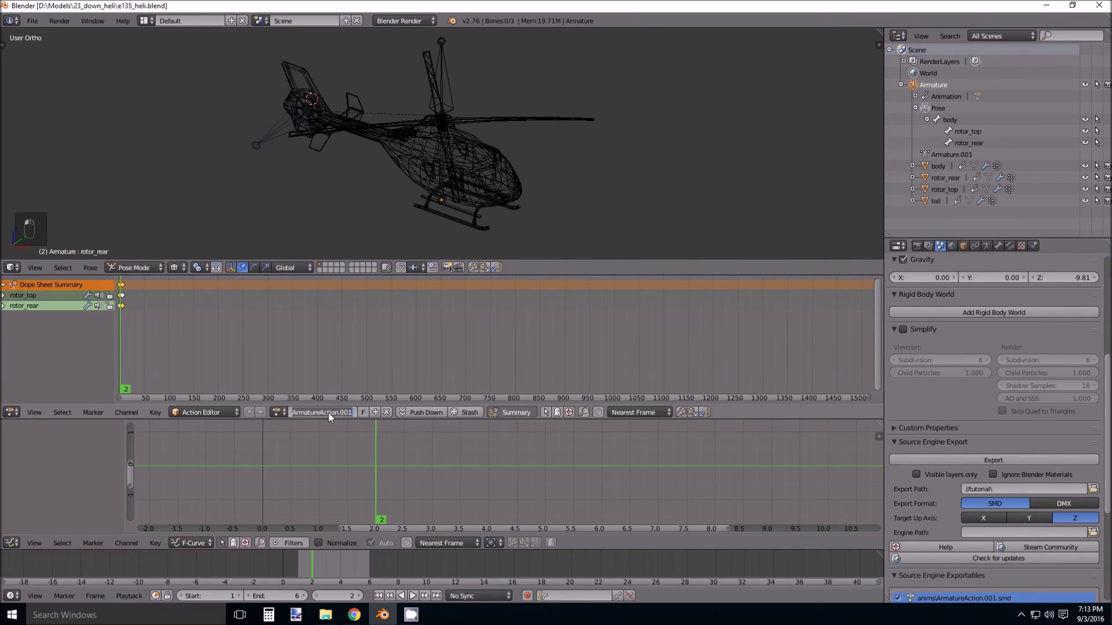
pyautogui.write('spin')
pyautogui.press('Return')
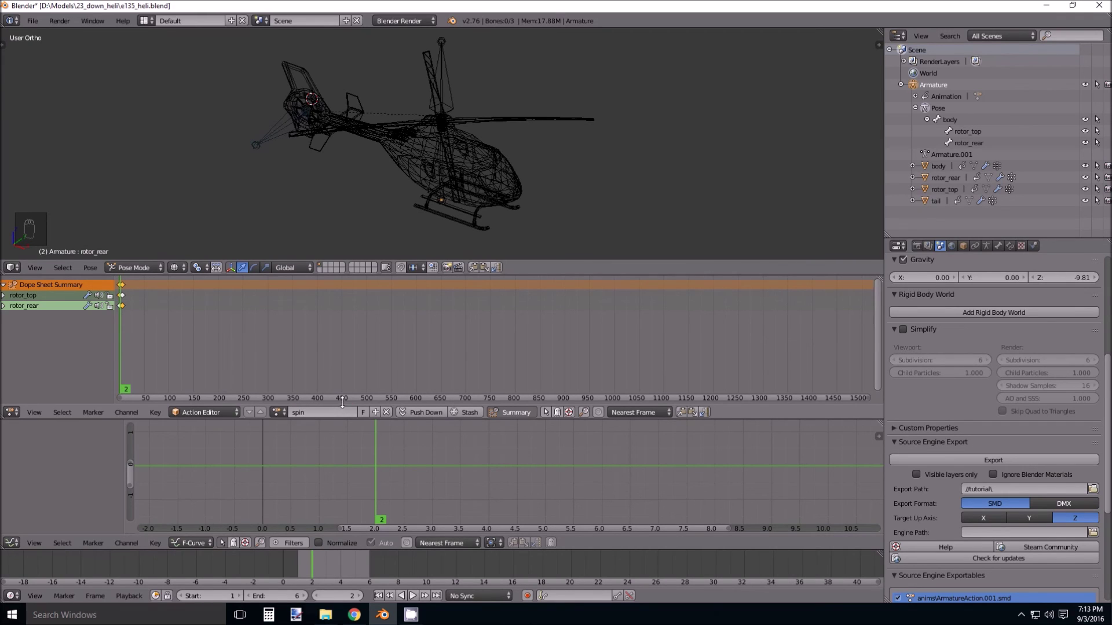
pyautogui.click(943, 457)
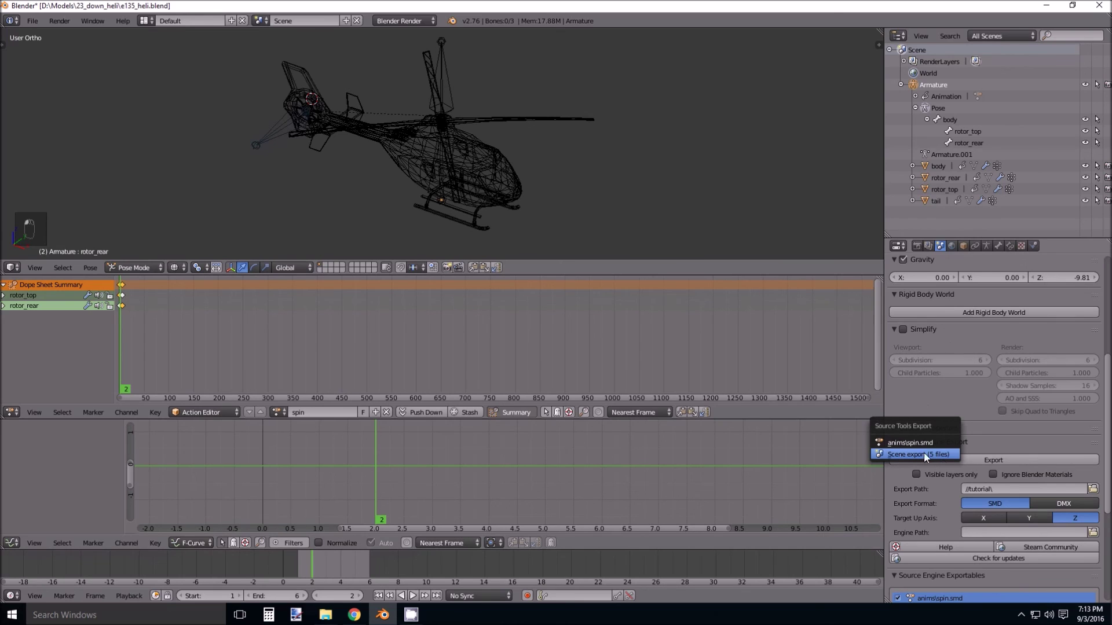
pyautogui.click(920, 454)
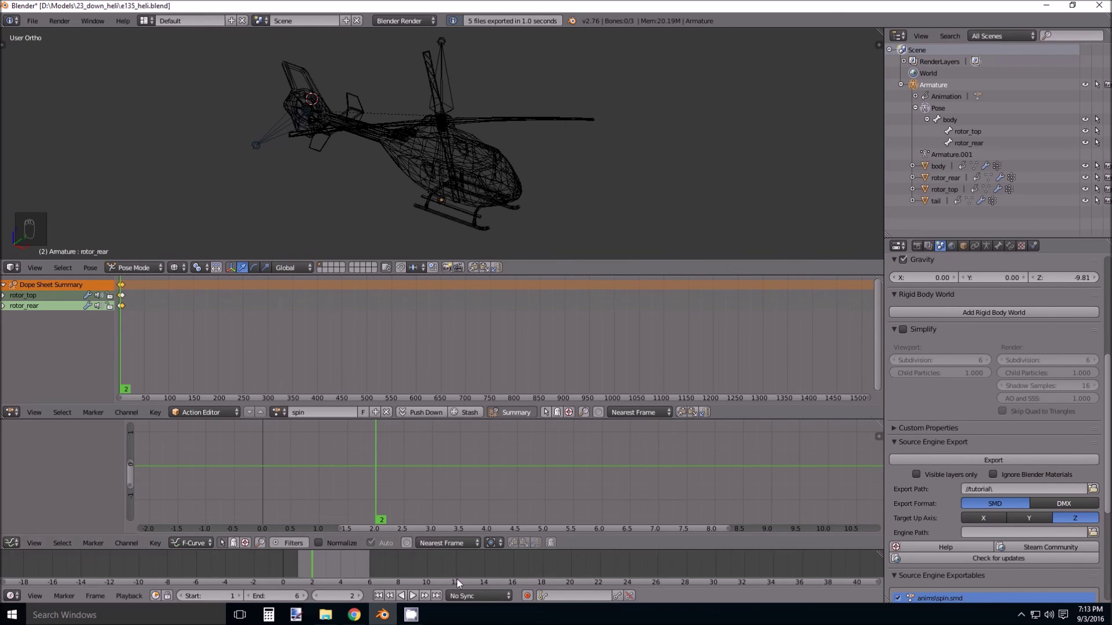
# Switch to File Explorer and delete the outdated ArmatureAction.001 SMD file from the tutorial folder's anims subfolder.
pyautogui.moveTo(325, 614)
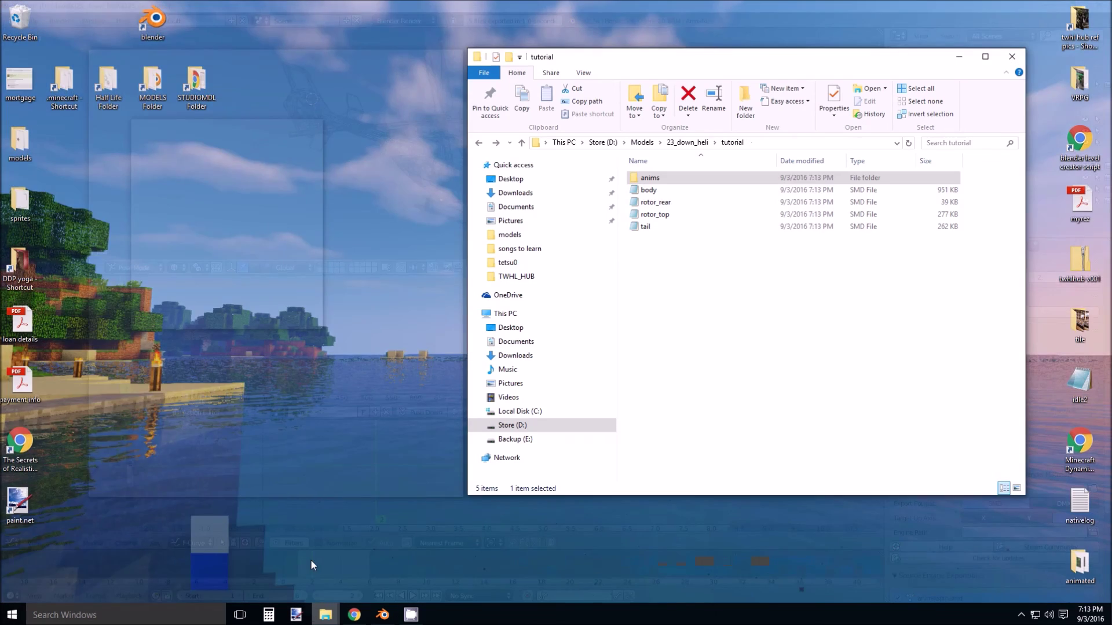
pyautogui.click(310, 560)
pyautogui.click(657, 179)
pyautogui.doubleClick(657, 178)
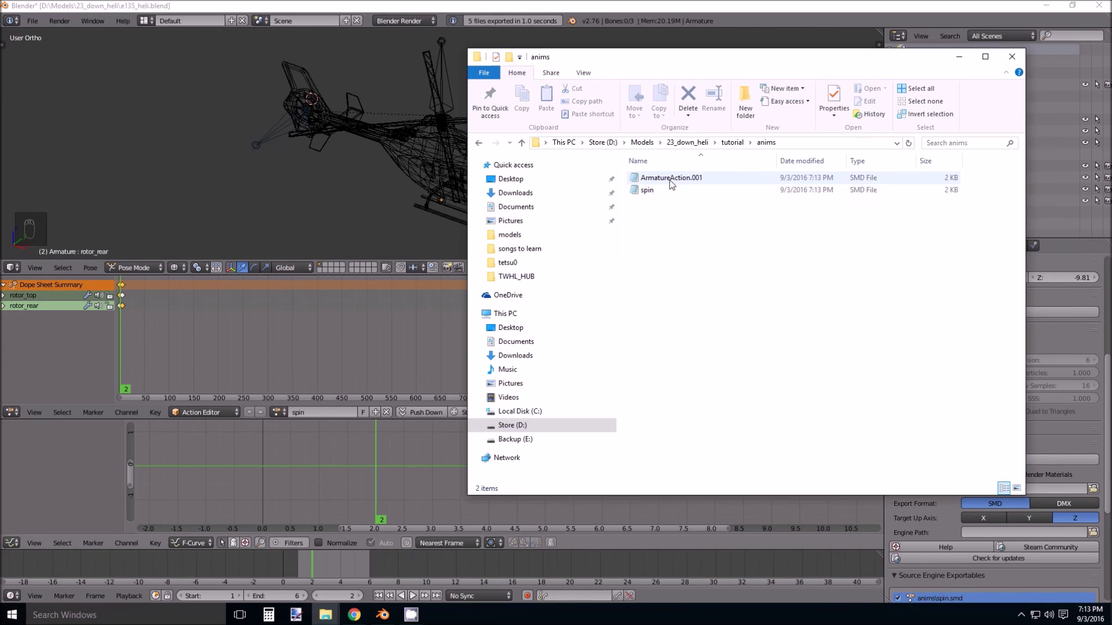
pyautogui.click(672, 180)
pyautogui.press('Delete')
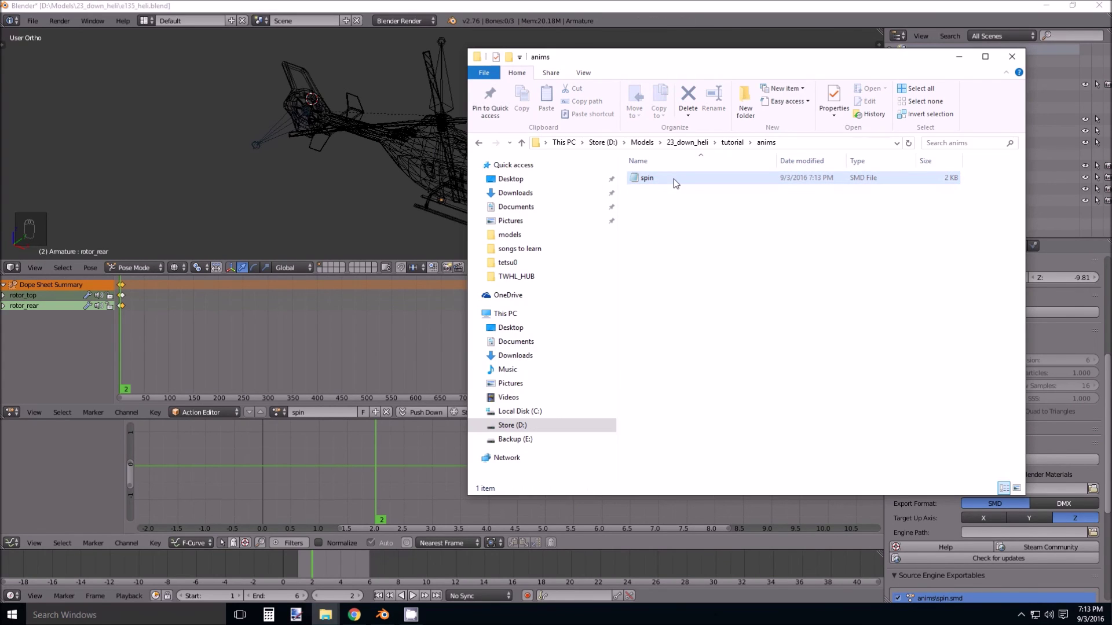
# Go back to the tutorial folder, narrow its window, and bring up the GUISTUDIO folder beside it.
pyautogui.press('BackSpace')
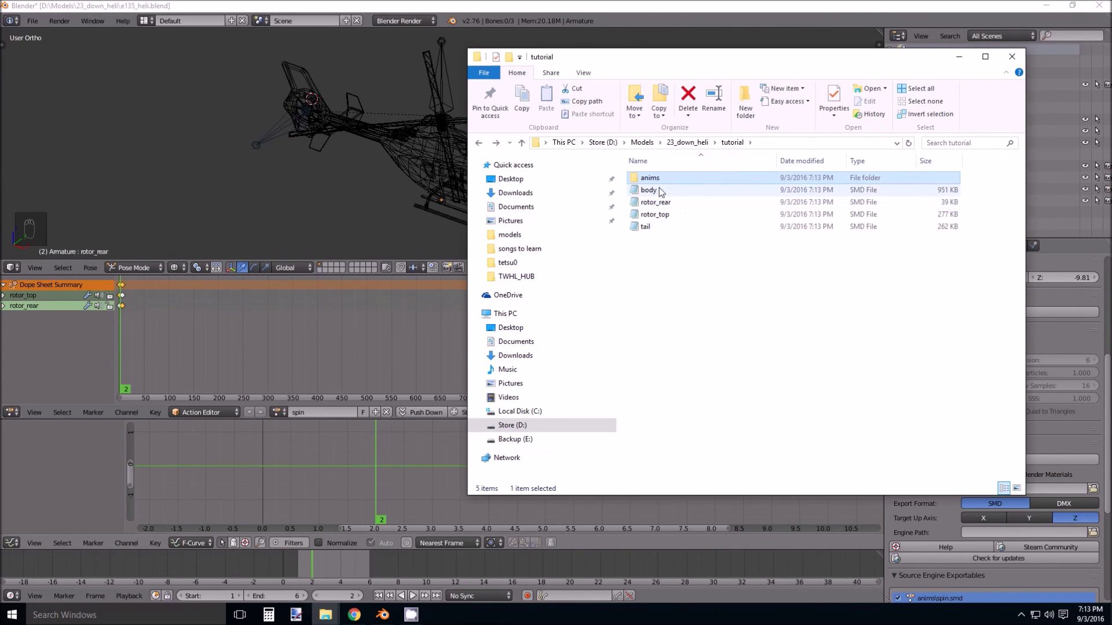
pyautogui.click(666, 215)
pyautogui.click(658, 224)
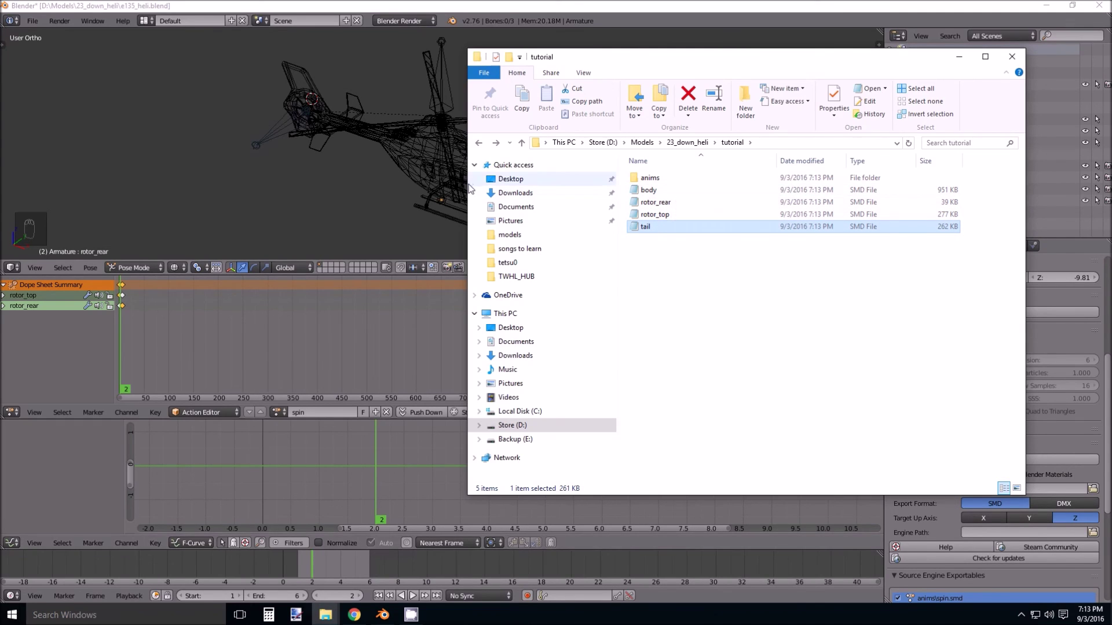
pyautogui.moveTo(470, 188); pyautogui.dragTo(568, 191)
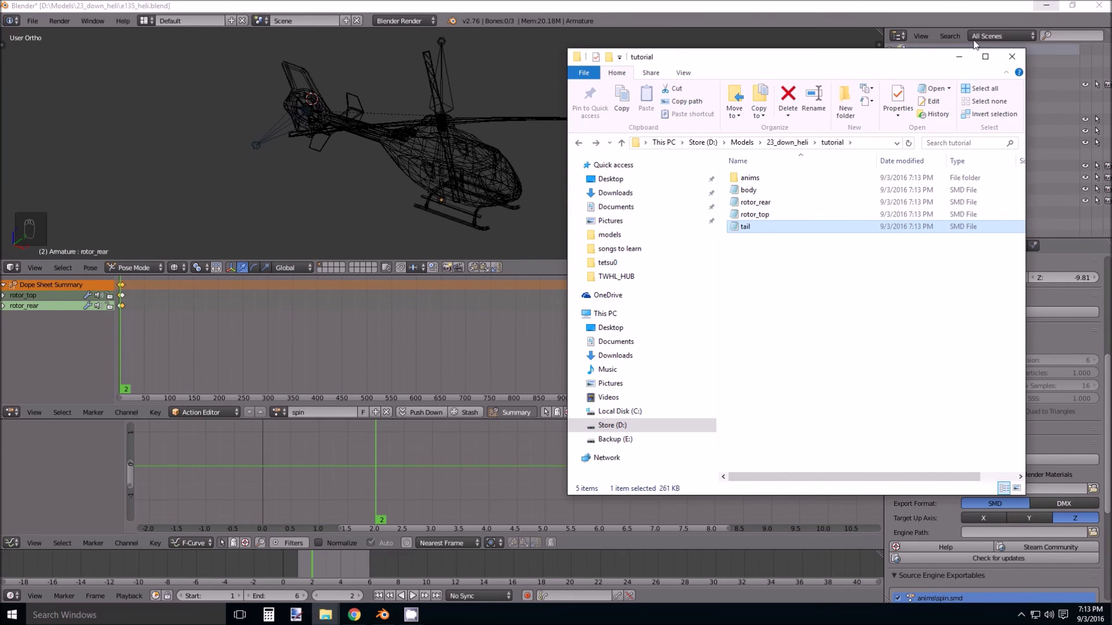
pyautogui.click(326, 615)
pyautogui.click(355, 560)
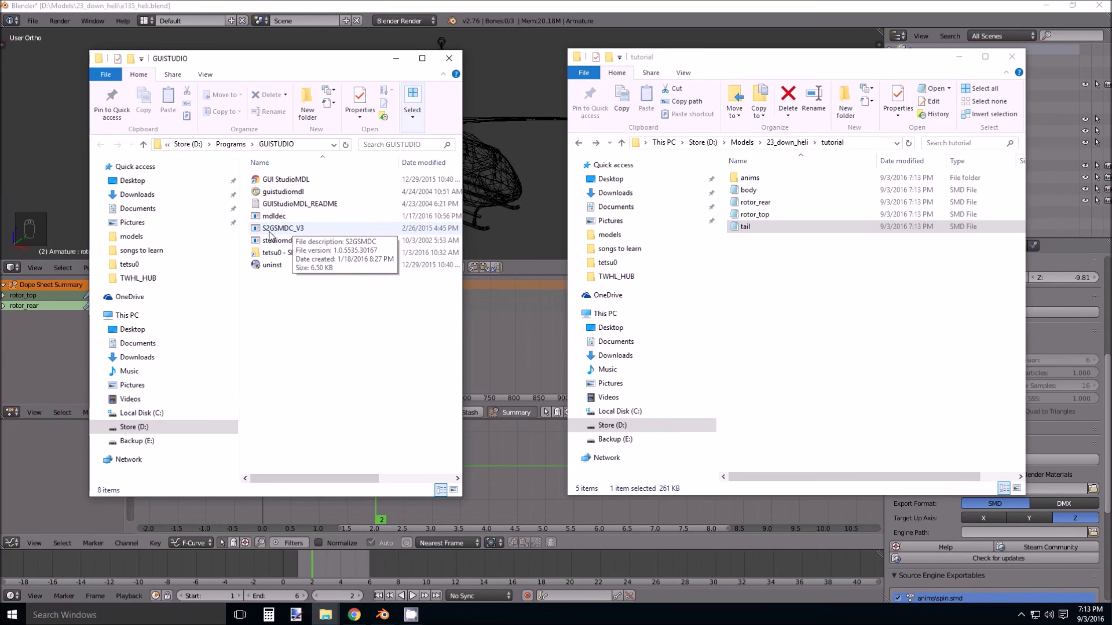
# Convert the body, rotor_rear, rotor_top and tail SMD files with S2GSMDC_V3 and close the converter.
pyautogui.moveTo(770, 274); pyautogui.dragTo(321, 226)
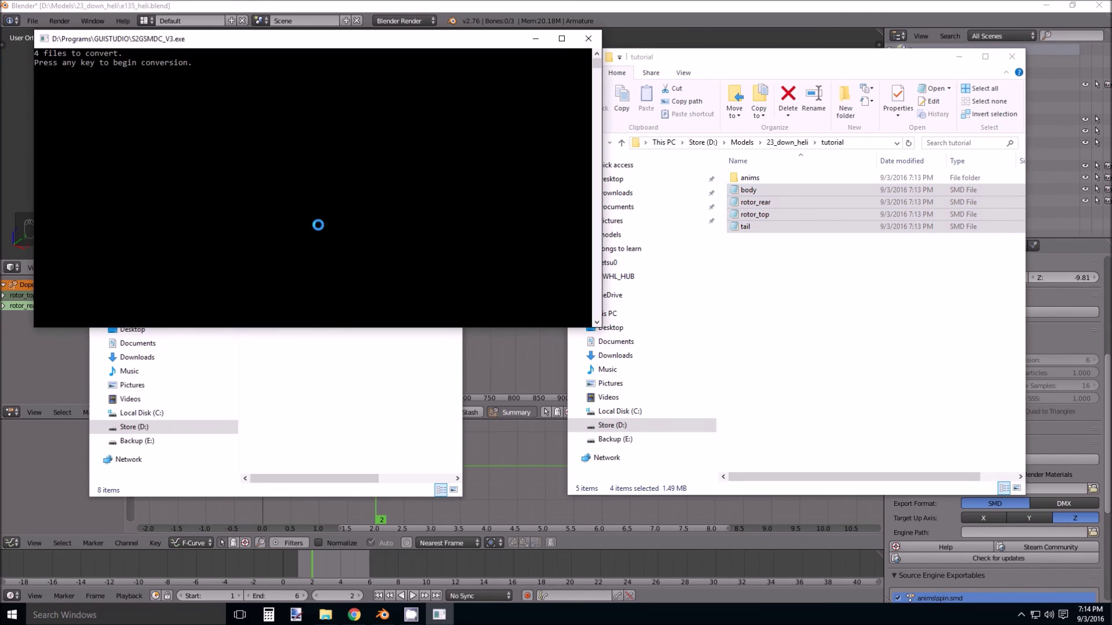
pyautogui.press('Return')
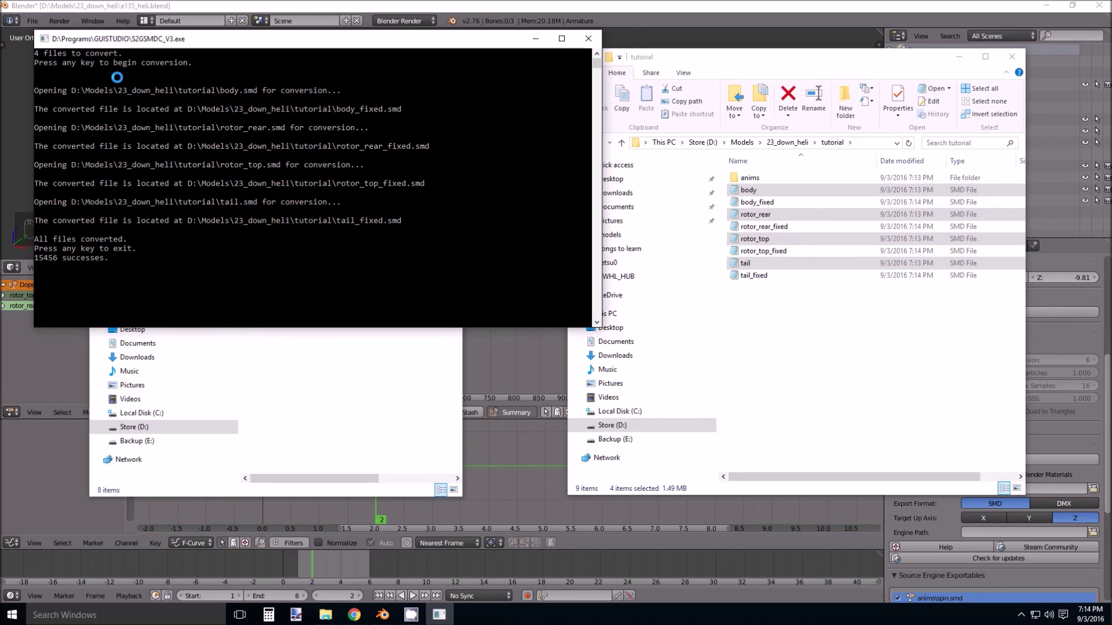
pyautogui.press('Return')
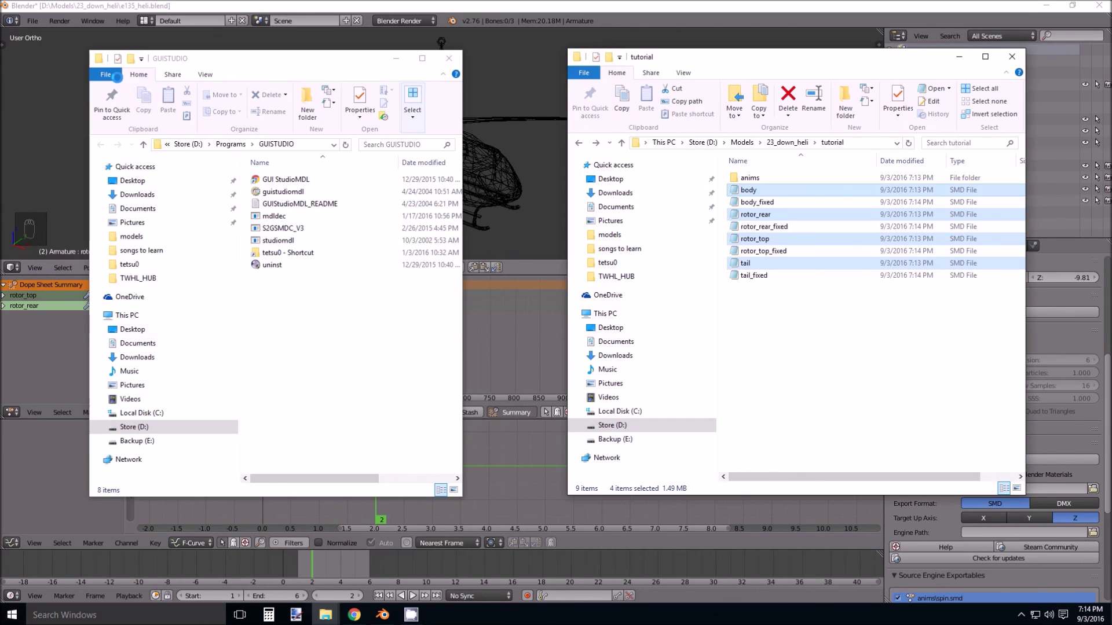
pyautogui.click(773, 289)
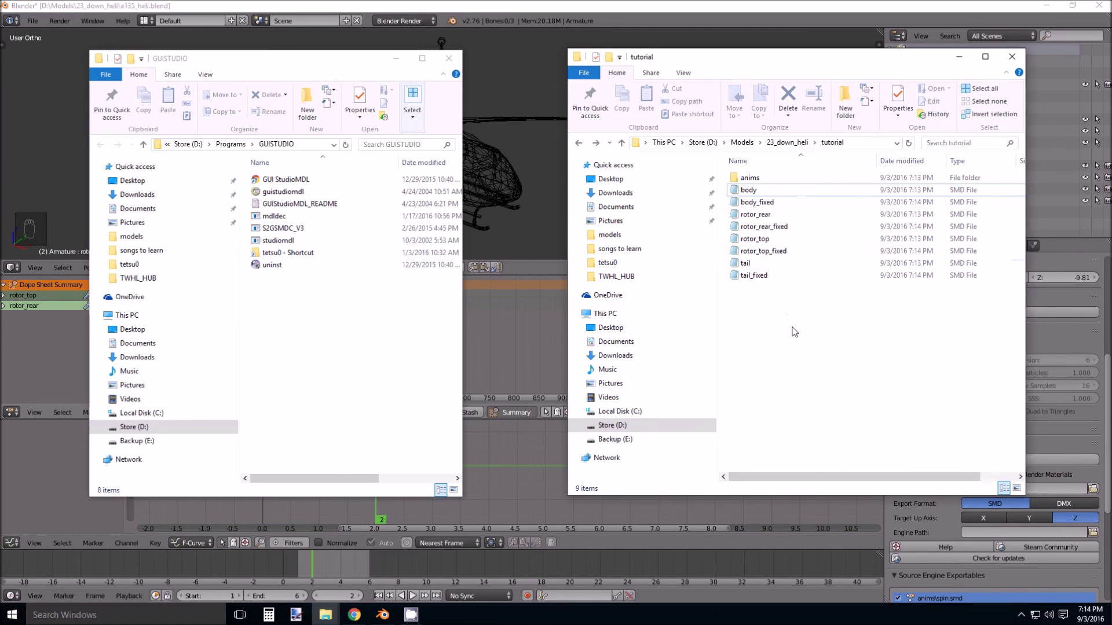
# Copy the e135Heli QC file from the heli folder into the tutorial folder.
pyautogui.hotkey('alt', 'Left')
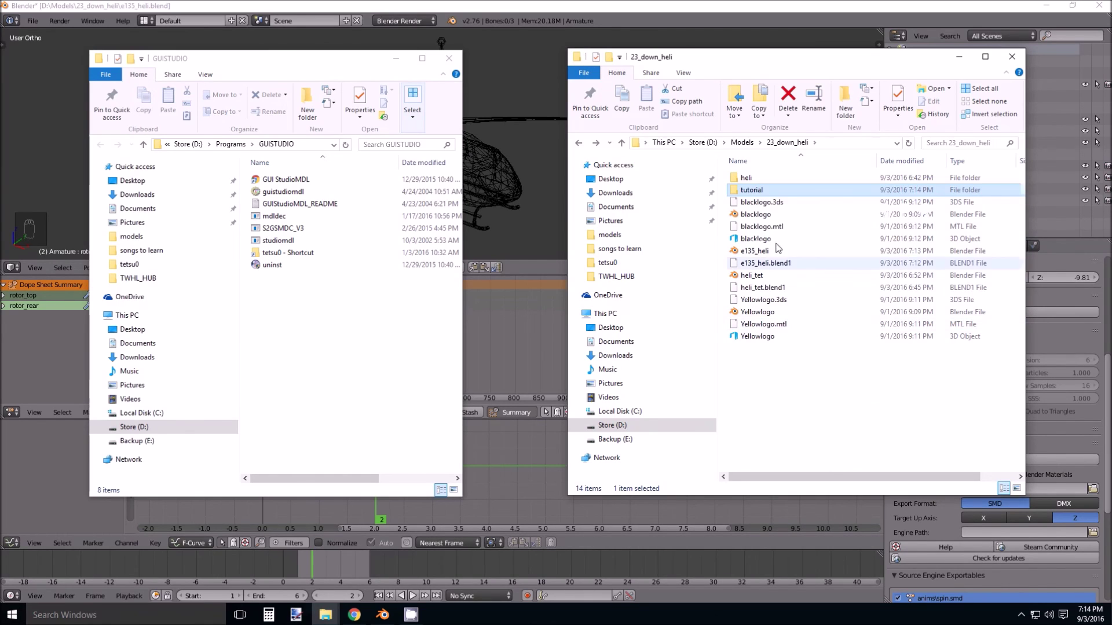
pyautogui.doubleClick(748, 178)
pyautogui.rightClick(760, 263)
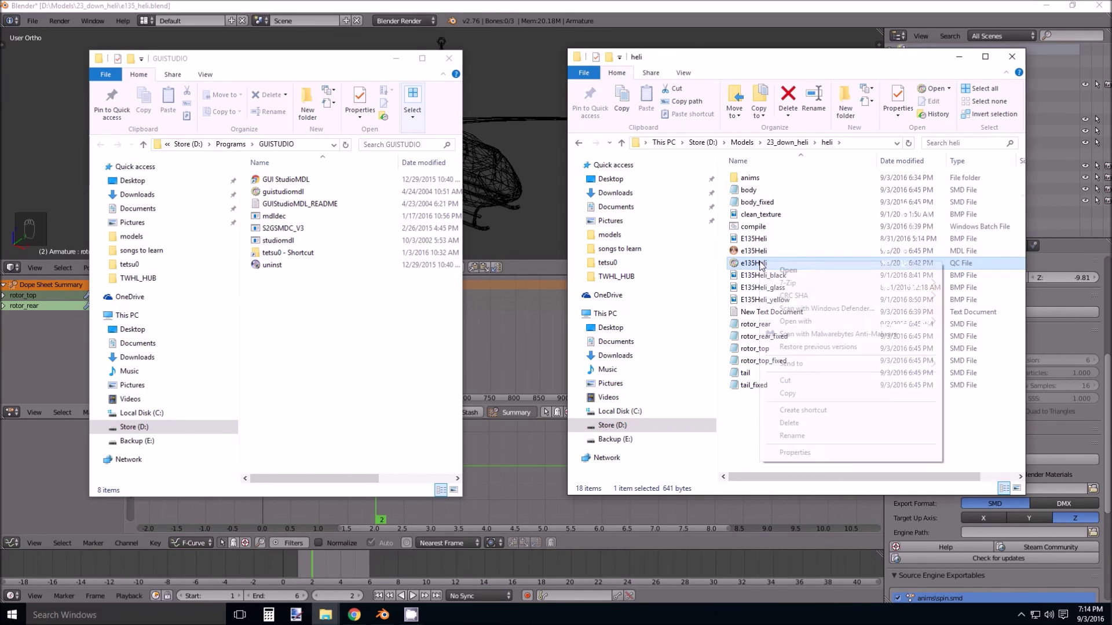
pyautogui.click(793, 394)
pyautogui.hotkey('alt', 'Left')
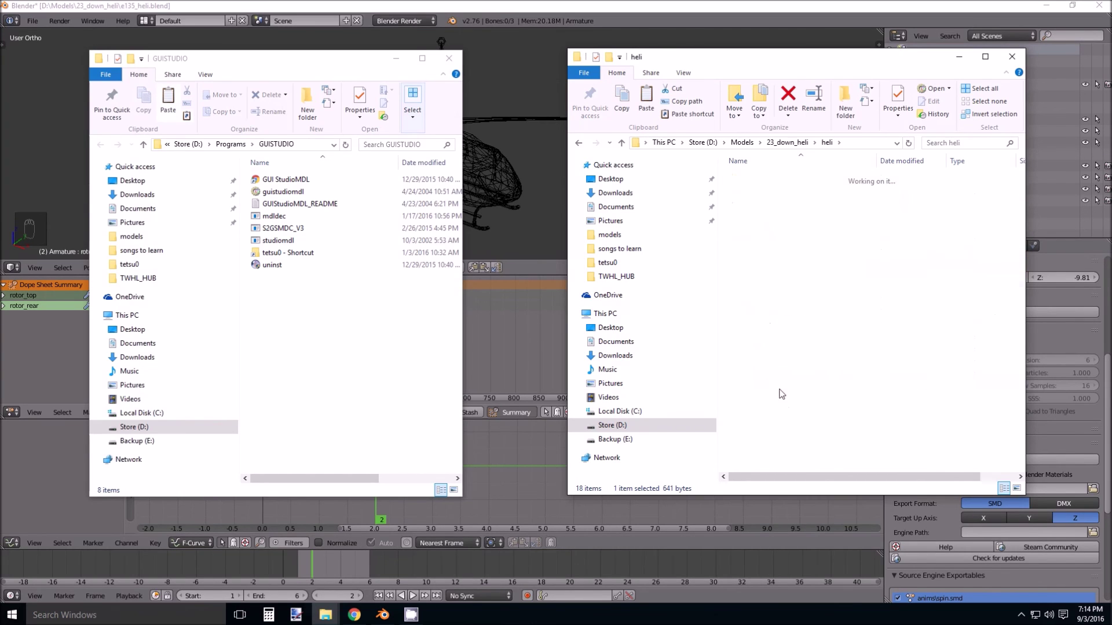
pyautogui.doubleClick(752, 191)
pyautogui.rightClick(784, 329)
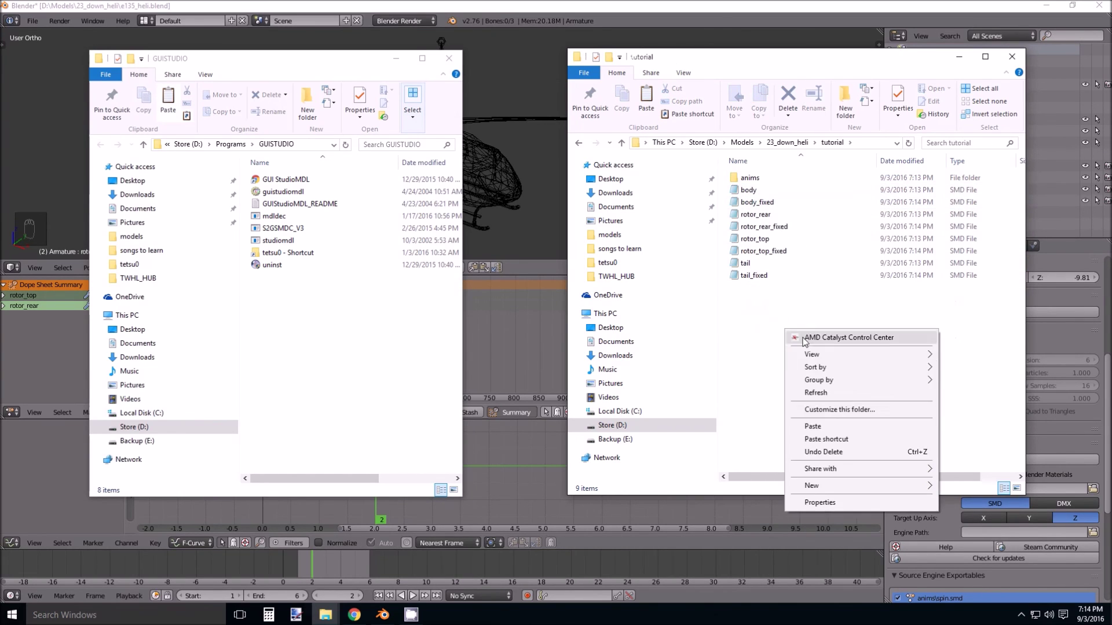
pyautogui.click(821, 424)
# Open the copied e135Heli QC file in Notepad and set both $cd and $cdtexture to D:\Models\23_down_heli\heli\tutorial.
pyautogui.rightClick(763, 216)
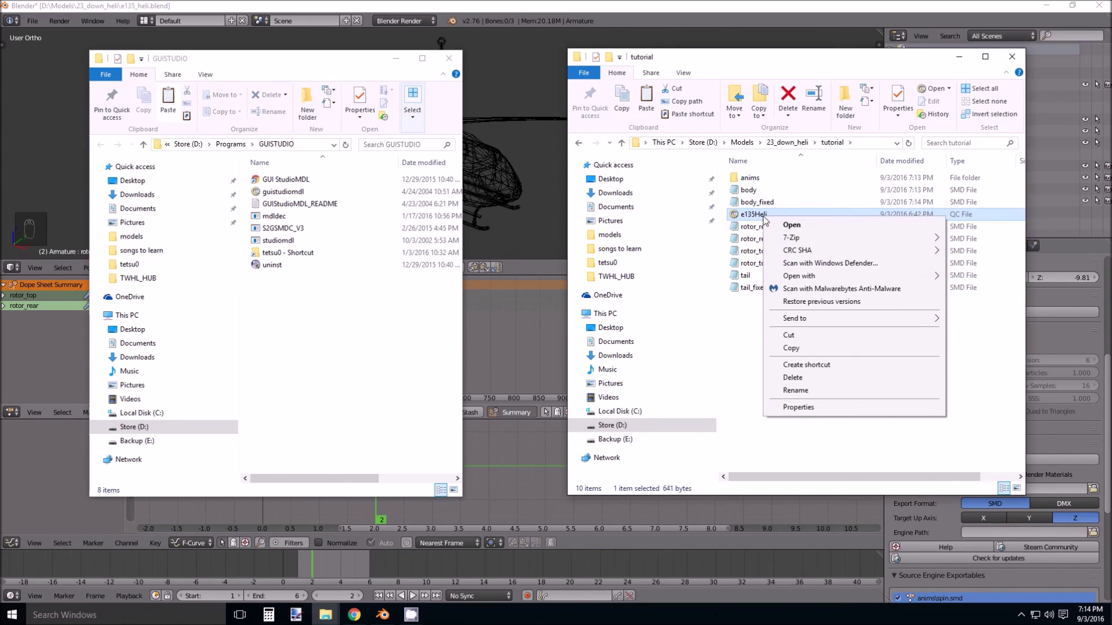
pyautogui.moveTo(860, 278)
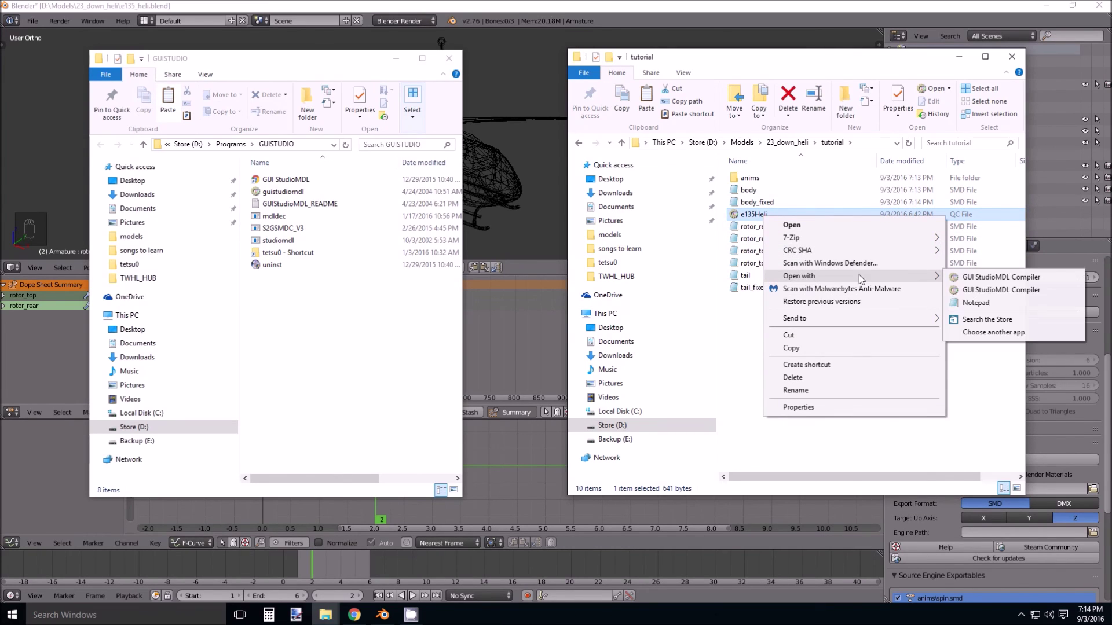
pyautogui.click(987, 302)
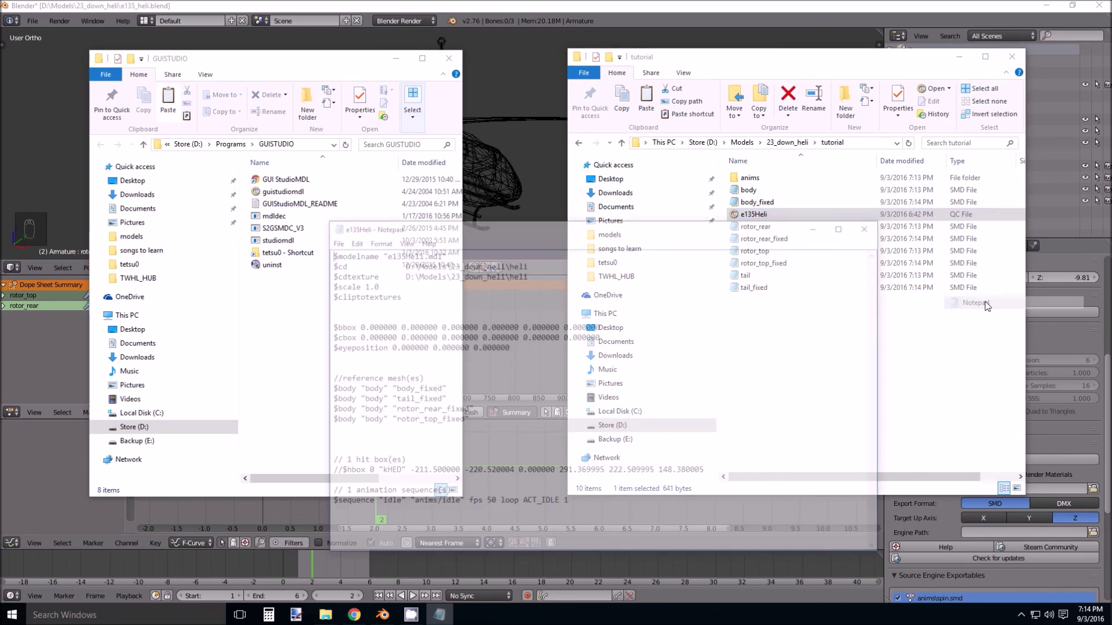
pyautogui.moveTo(422, 192); pyautogui.dragTo(255, 212)
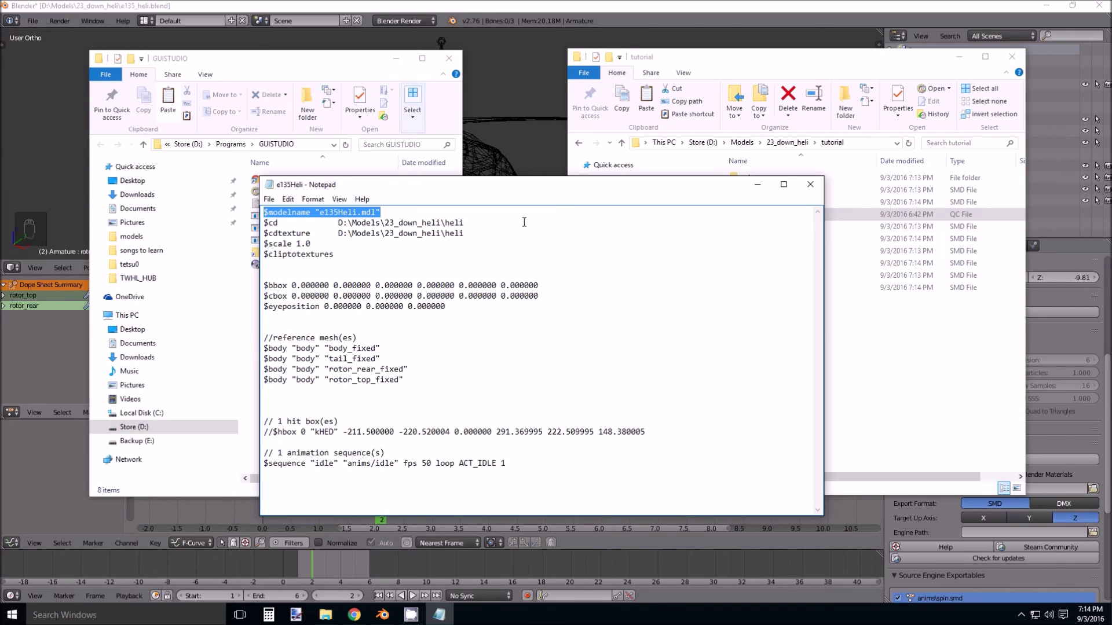
pyautogui.click(499, 225)
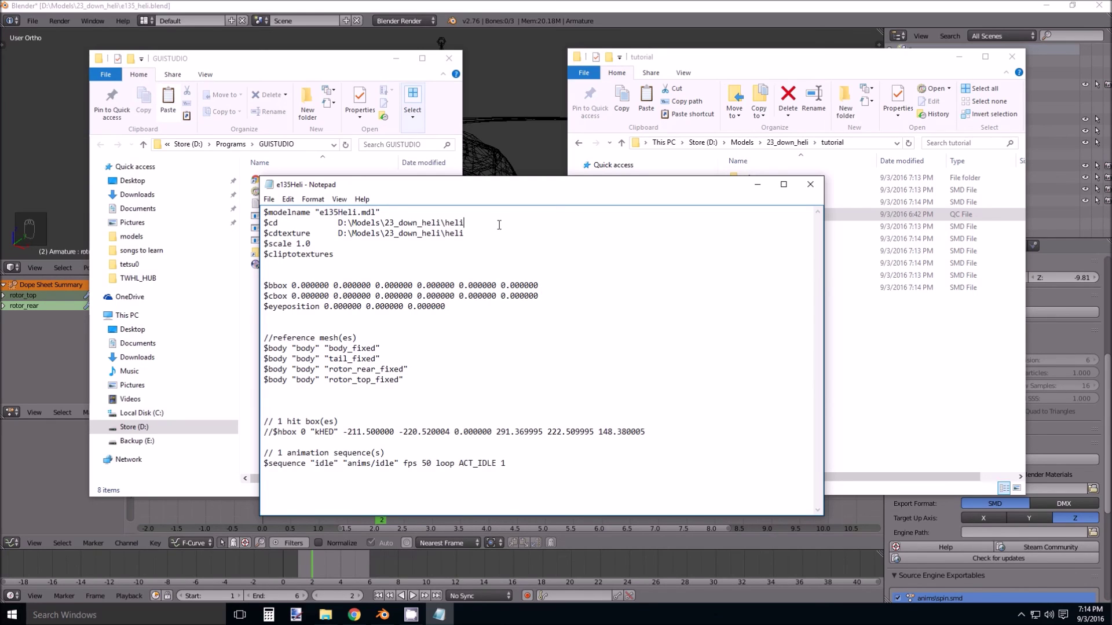
pyautogui.write('\\')
pyautogui.write('tutoria')
pyautogui.write('\\tutorial')
# Review the QC file's scale, bounding box, reference mesh, hit box and animation sequence lines, resizing the window as needed.
pyautogui.moveTo(324, 244); pyautogui.dragTo(291, 255)
pyautogui.moveTo(458, 309); pyautogui.dragTo(273, 286)
pyautogui.click(468, 311)
pyautogui.moveTo(541, 181); pyautogui.dragTo(459, 148)
pyautogui.moveTo(733, 306); pyautogui.dragTo(557, 305)
pyautogui.moveTo(437, 152); pyautogui.dragTo(594, 132)
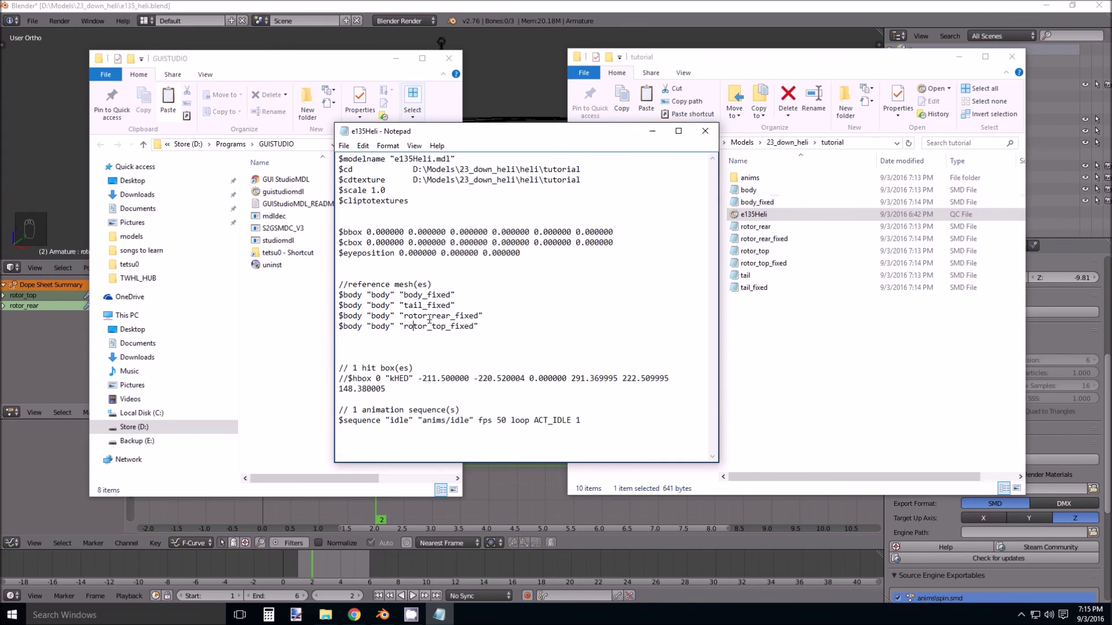
pyautogui.moveTo(479, 326); pyautogui.dragTo(338, 289)
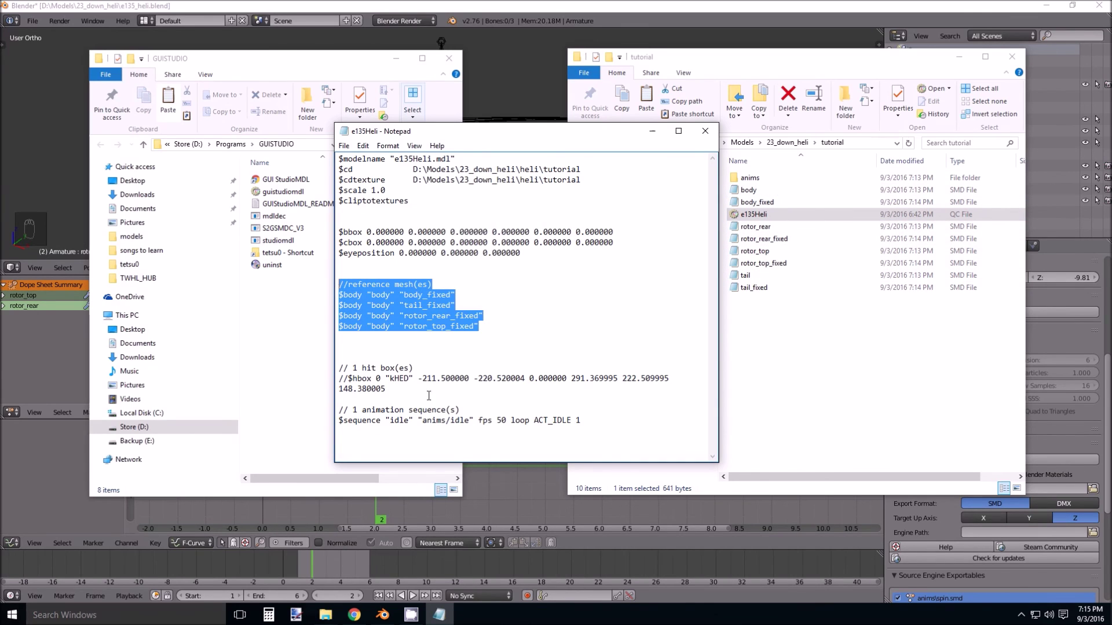
pyautogui.click(376, 368)
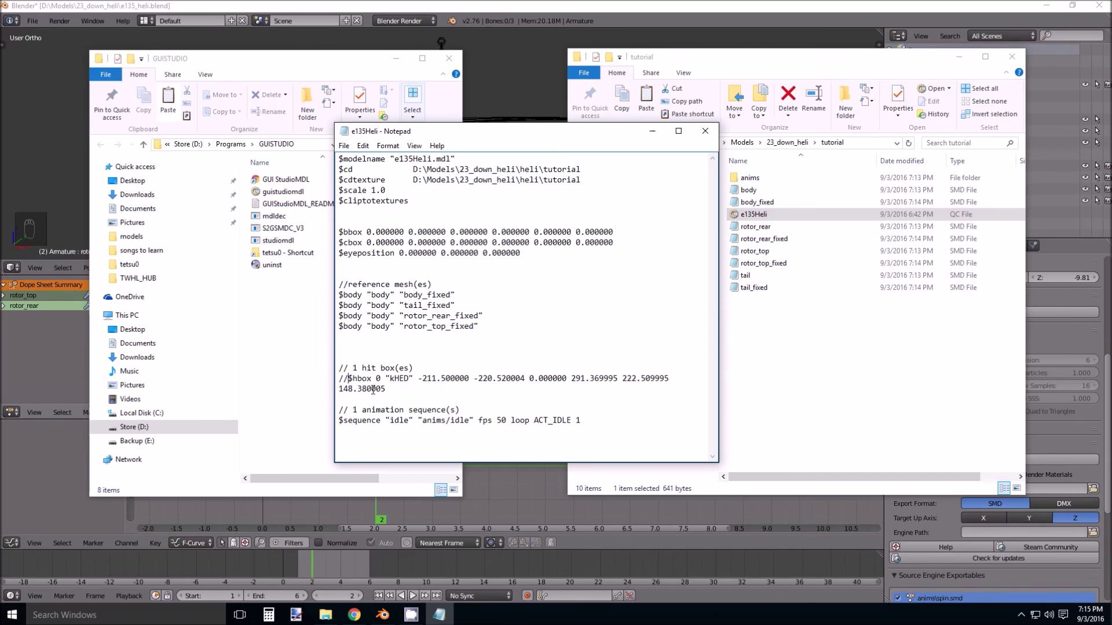
pyautogui.moveTo(718, 409); pyautogui.dragTo(793, 411)
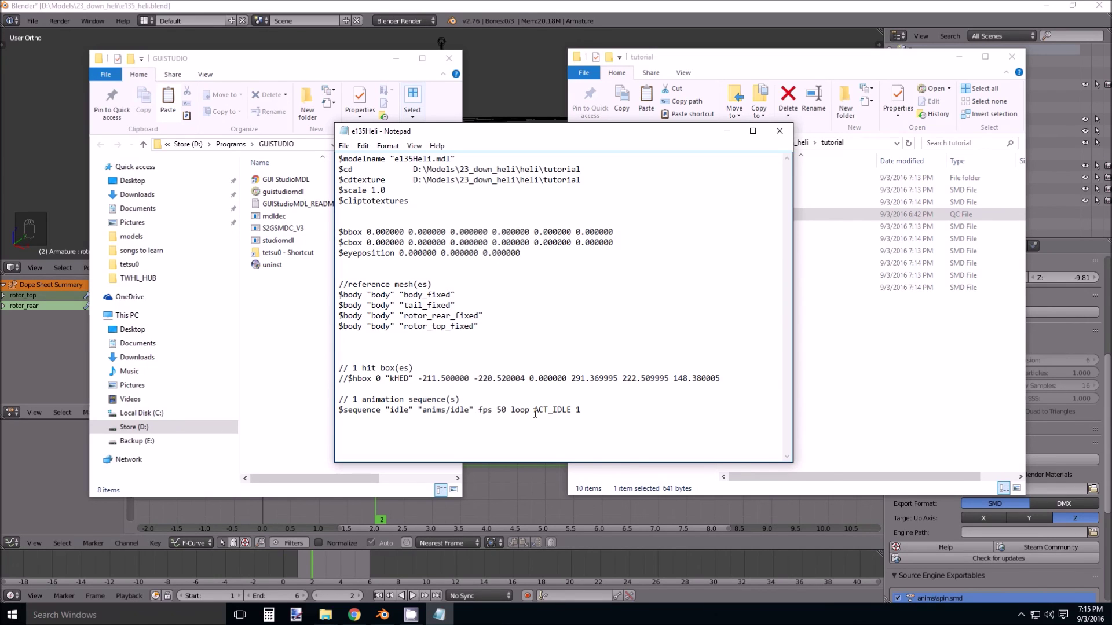
pyautogui.moveTo(495, 410); pyautogui.dragTo(529, 411)
# Check the animation file in the anims folder, change the QC sequence to "spin" "anims/spin", and save and close the file.
pyautogui.moveTo(706, 137); pyautogui.dragTo(494, 128)
pyautogui.doubleClick(753, 178)
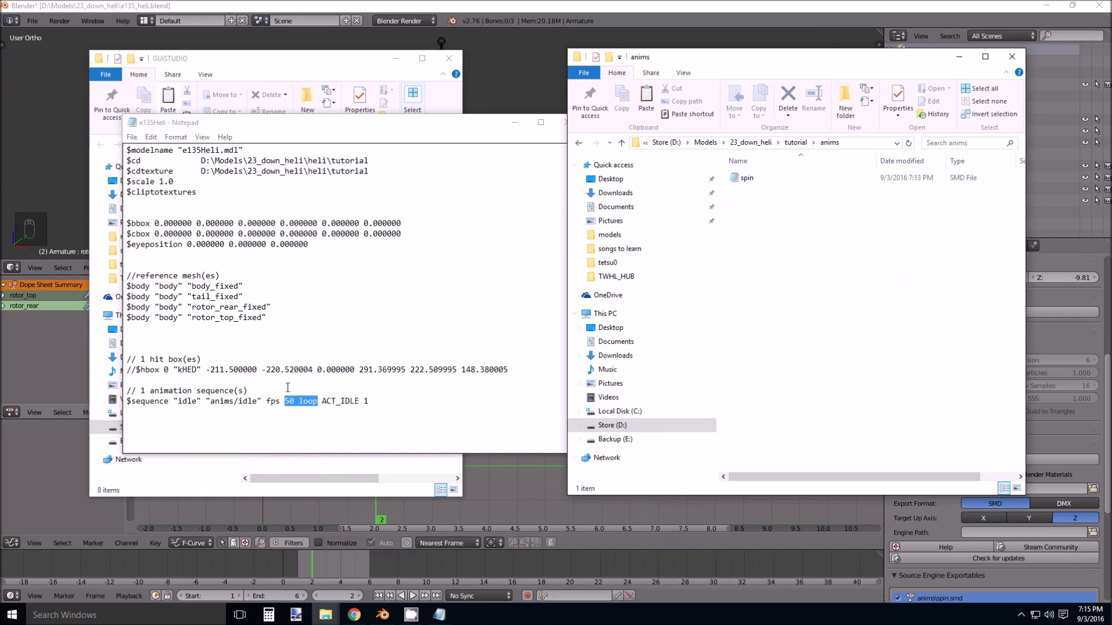
pyautogui.click(197, 401)
pyautogui.press('BackSpace')
pyautogui.press('BackSpace')
pyautogui.press('BackSpace')
pyautogui.press('BackSpace')
pyautogui.write('spin')
pyautogui.press('Right')
pyautogui.press('Right')
pyautogui.press('Right')
pyautogui.press('Right')
pyautogui.press('Right')
pyautogui.press('Right')
pyautogui.press('Right')
pyautogui.press('Right')
pyautogui.press('Delete')
pyautogui.press('Delete')
pyautogui.press('Delete')
pyautogui.press('Delete')
pyautogui.write('spin')
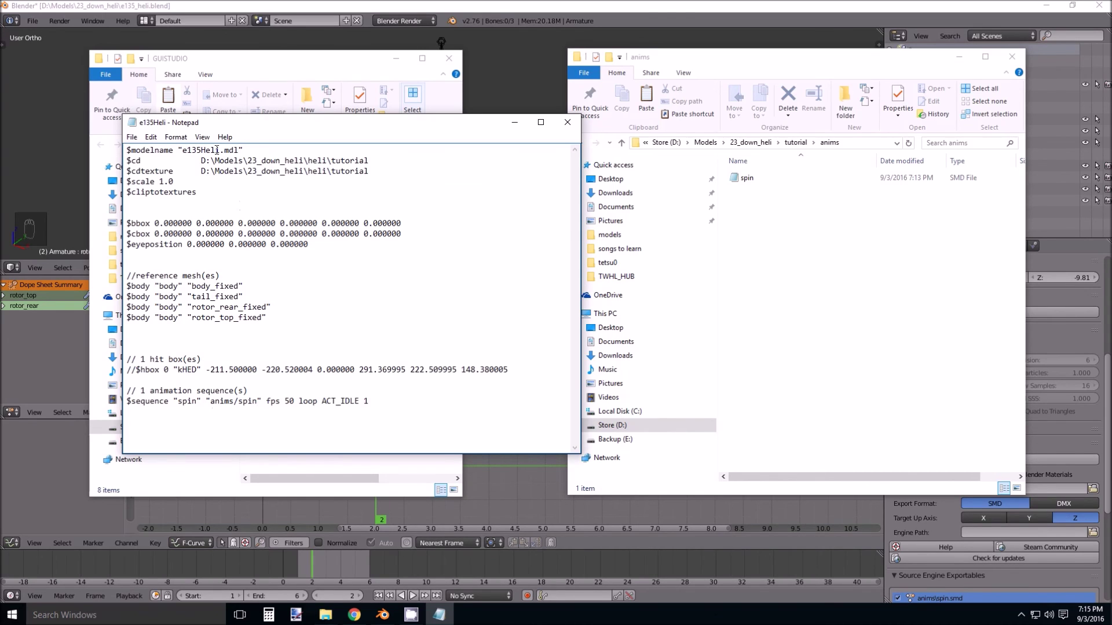
pyautogui.click(132, 137)
pyautogui.click(142, 176)
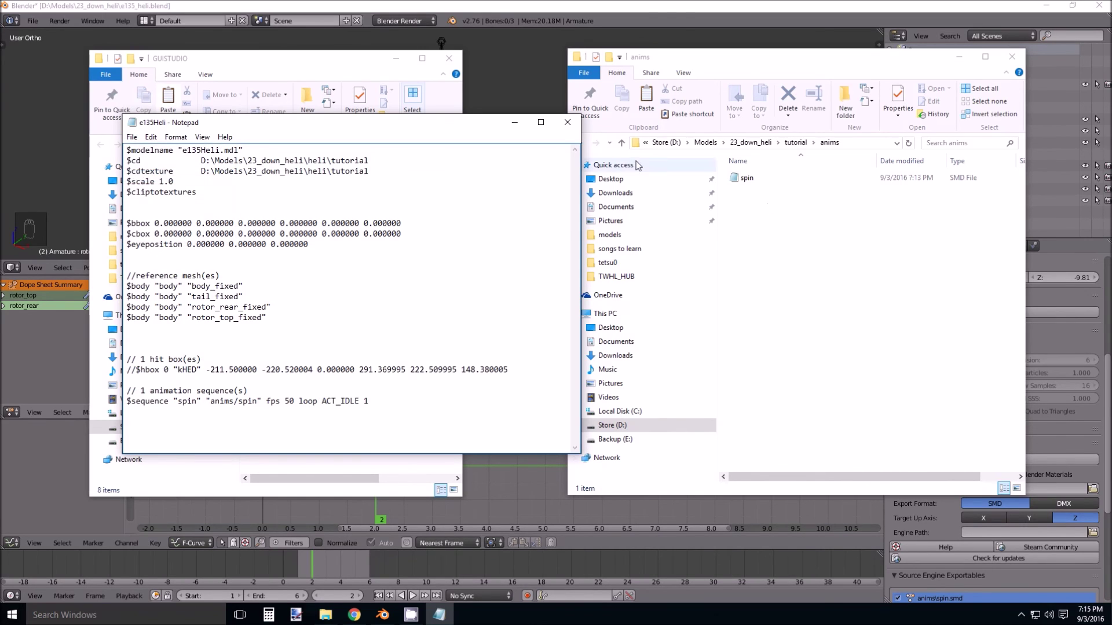
pyautogui.click(566, 123)
# Copy the E135Heli and E135Heli_glass BMP textures from the heli folder into the tutorial folder.
pyautogui.press('BackSpace')
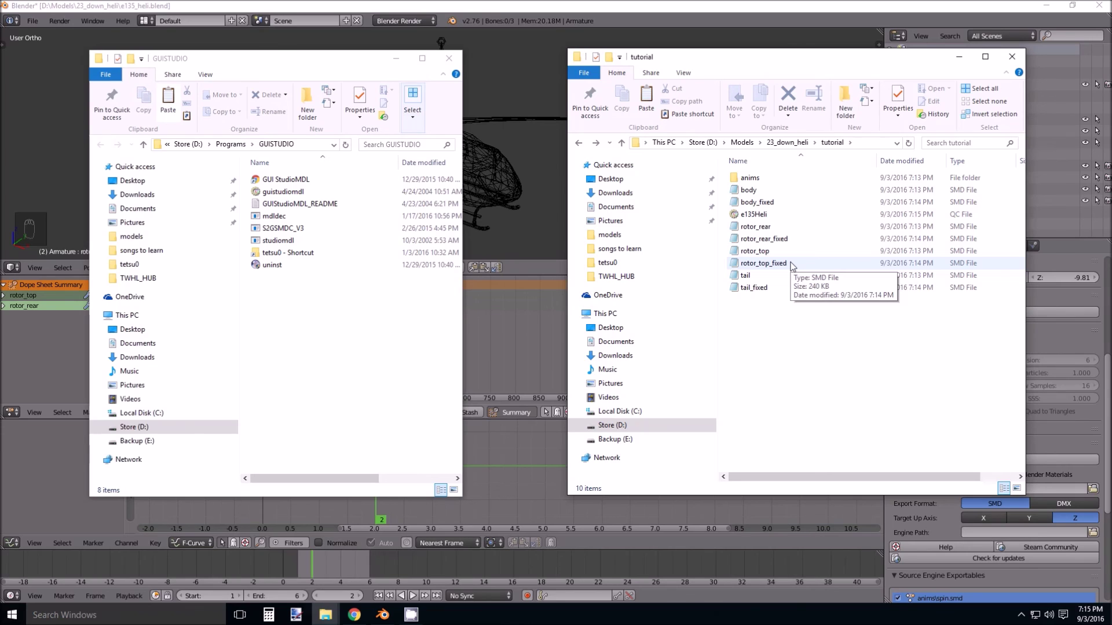
pyautogui.press('BackSpace')
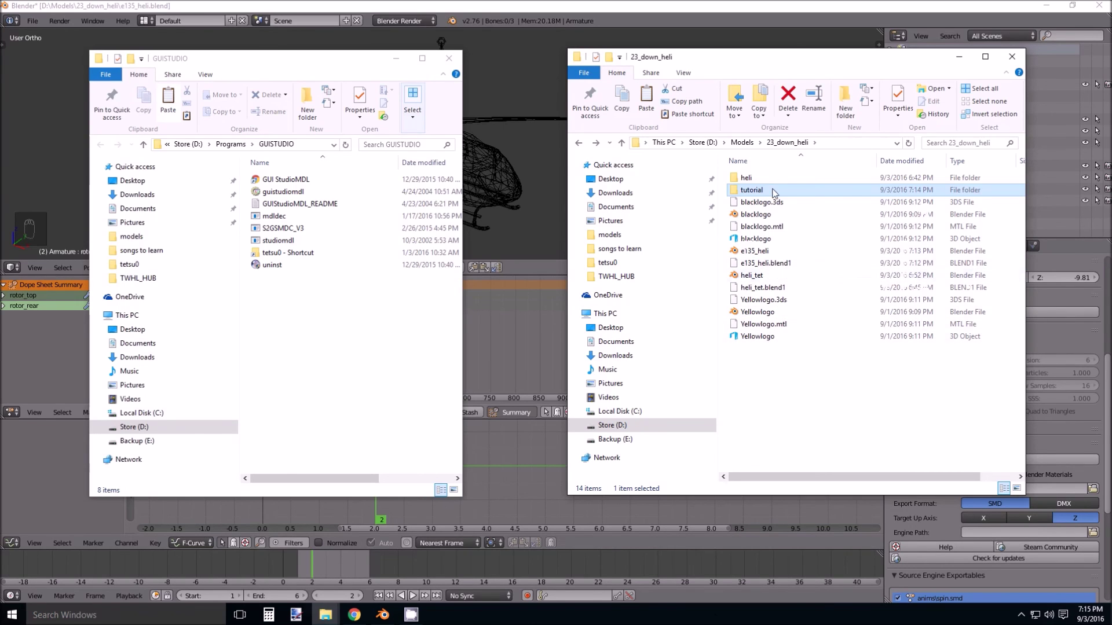
pyautogui.doubleClick(772, 191)
pyautogui.press('BackSpace')
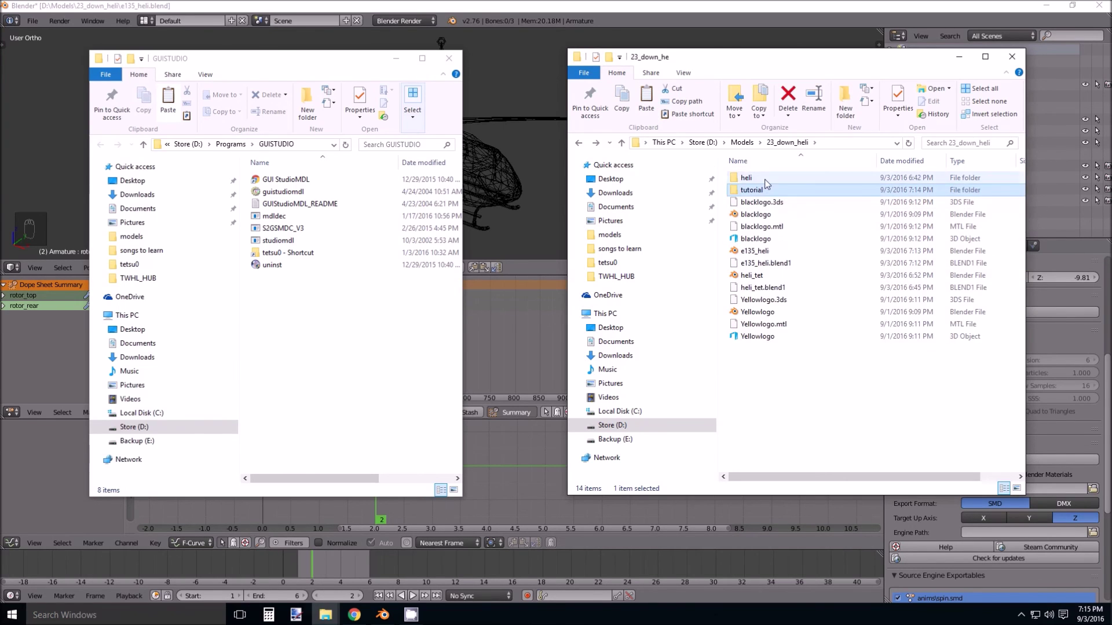
pyautogui.doubleClick(768, 178)
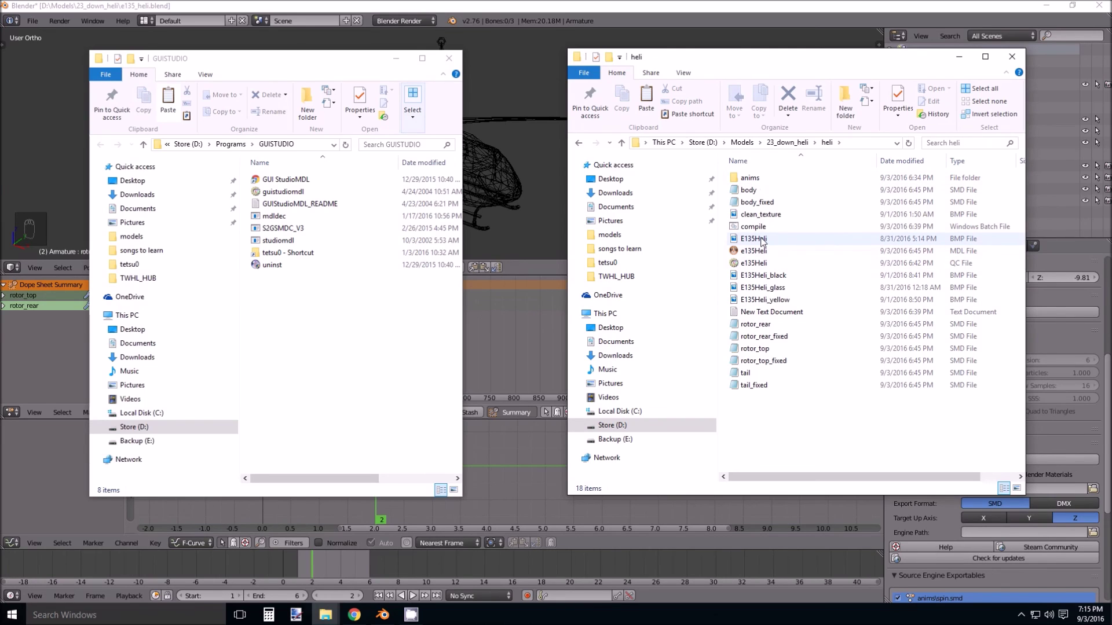
pyautogui.click(762, 240)
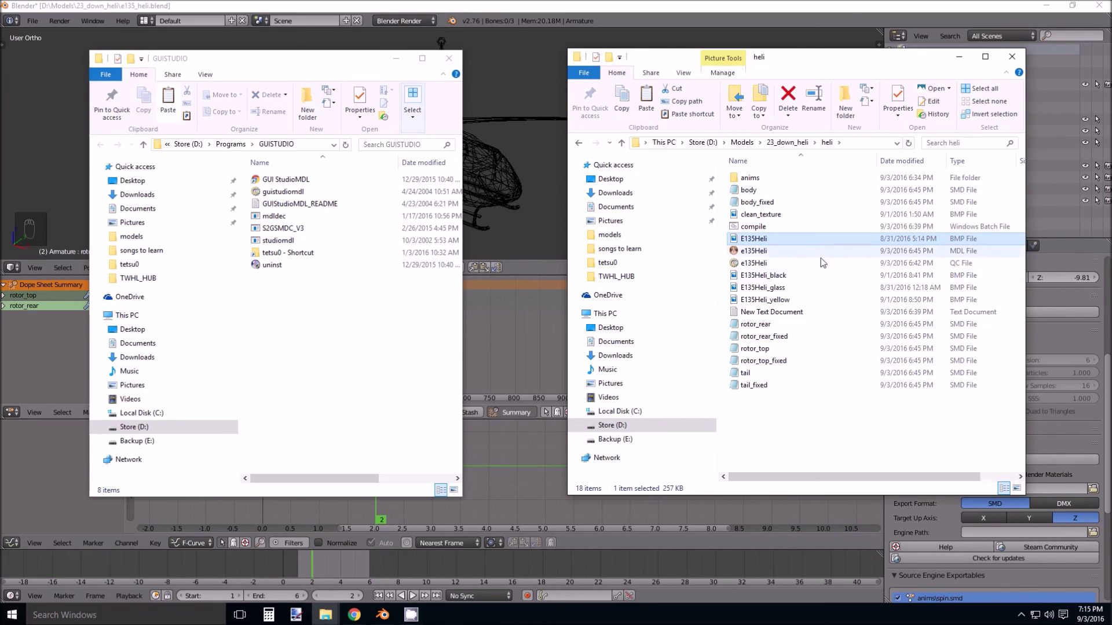
pyautogui.keyDown('ctrl'); pyautogui.click(798, 288); pyautogui.keyUp('ctrl')
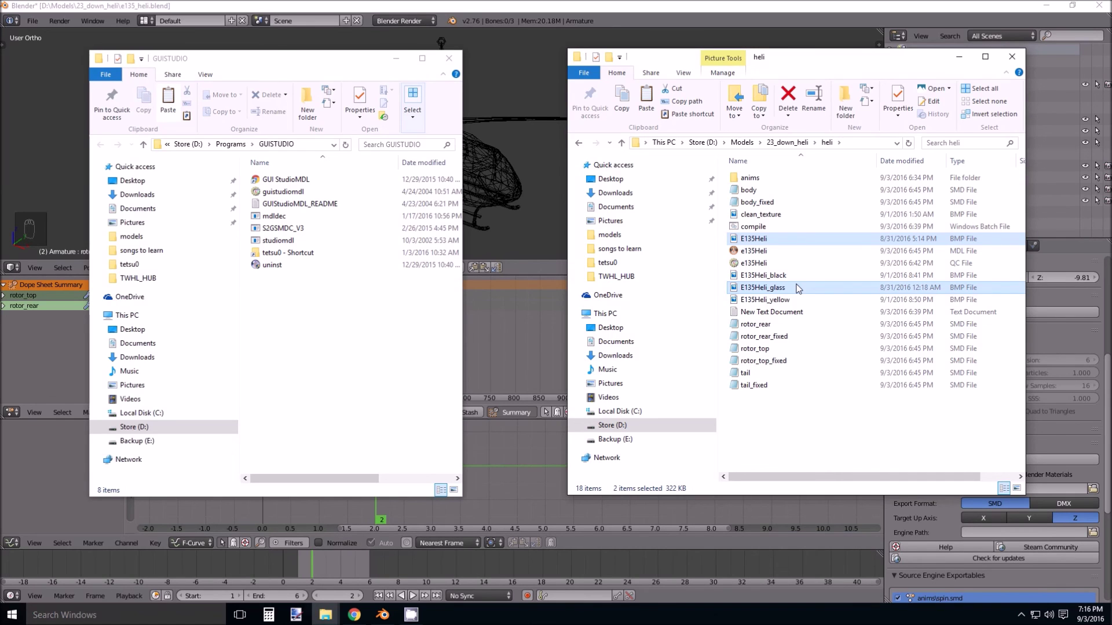
pyautogui.hotkey('alt', 'Left')
pyautogui.doubleClick(773, 191)
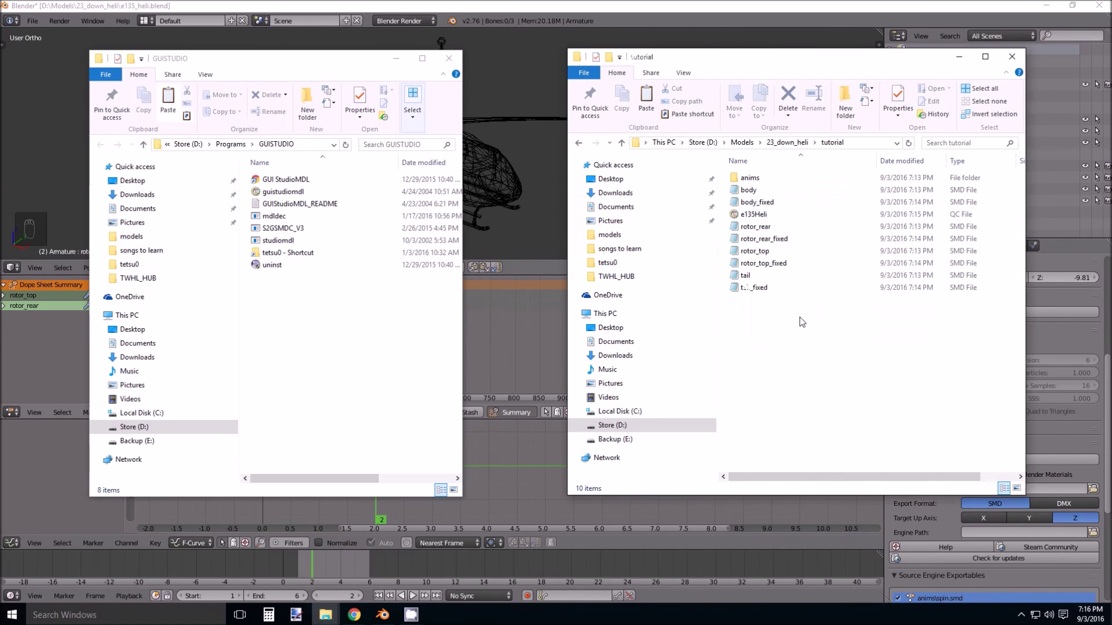
pyautogui.hotkey('ctrl', 'v')
pyautogui.click(805, 342)
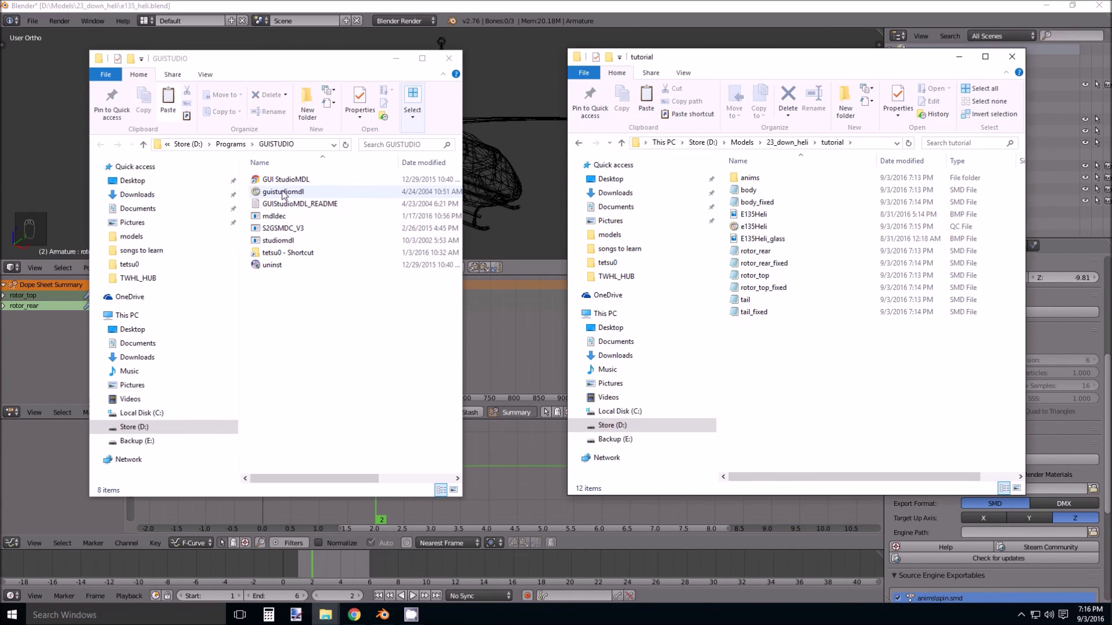
# Place the GUISTUDIO window beside the tutorial window and copy the compile batch file from the heli folder into the tutorial folder.
pyautogui.moveTo(307, 57); pyautogui.dragTo(403, 56)
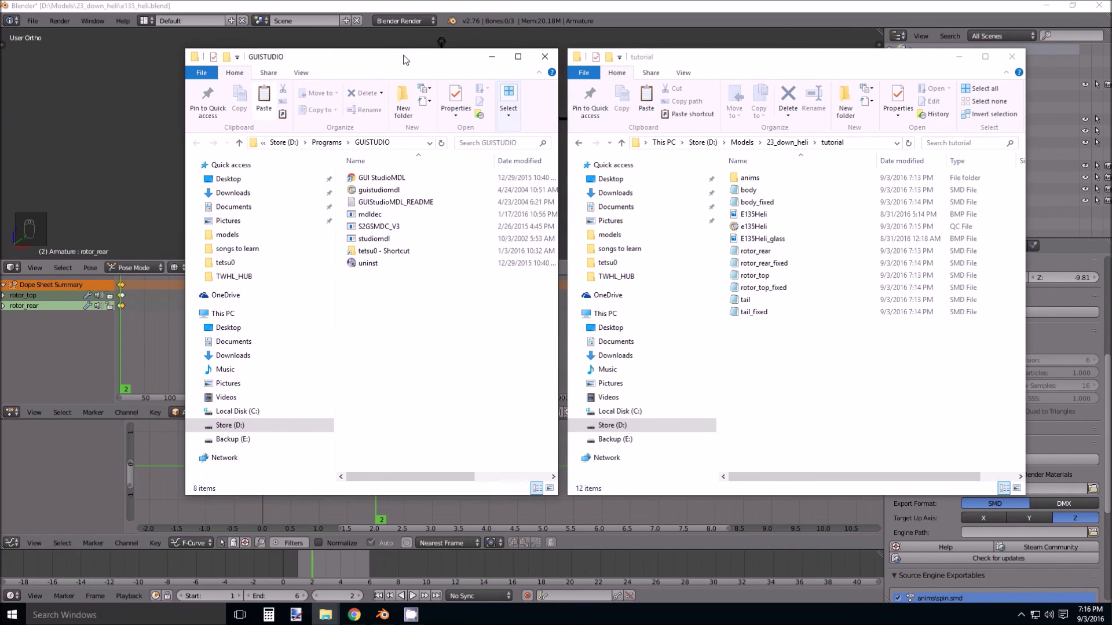
pyautogui.click(788, 363)
pyautogui.rightClick(786, 360)
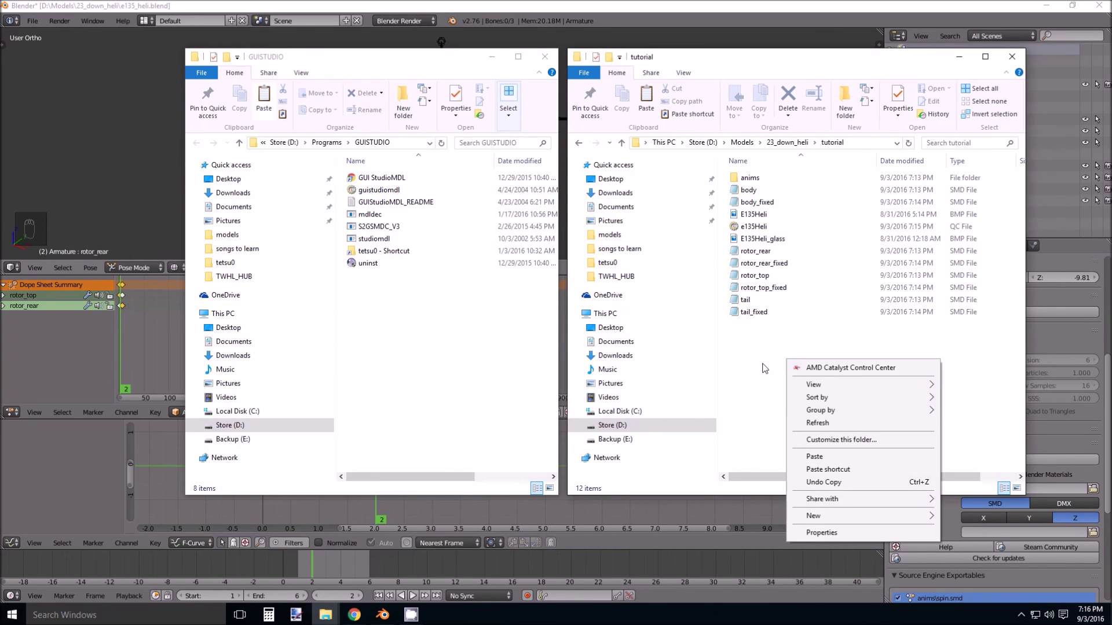
pyautogui.click(764, 365)
pyautogui.hotkey('alt', 'Left')
pyautogui.click(756, 192)
pyautogui.doubleClick(749, 183)
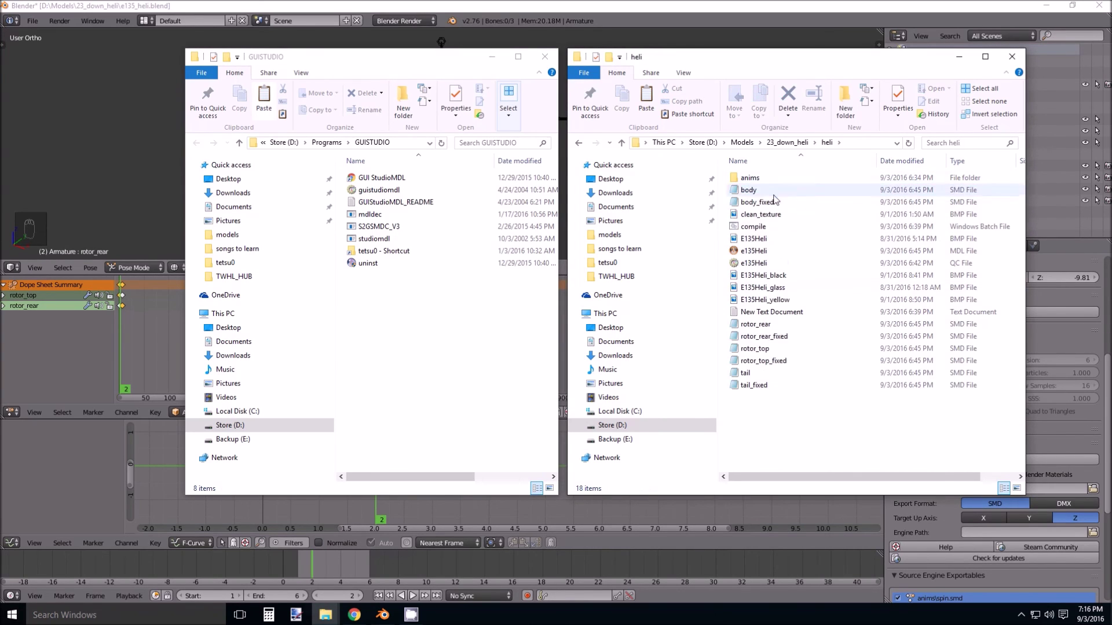
pyautogui.click(759, 227)
pyautogui.click(825, 426)
pyautogui.hotkey('alt', 'Left')
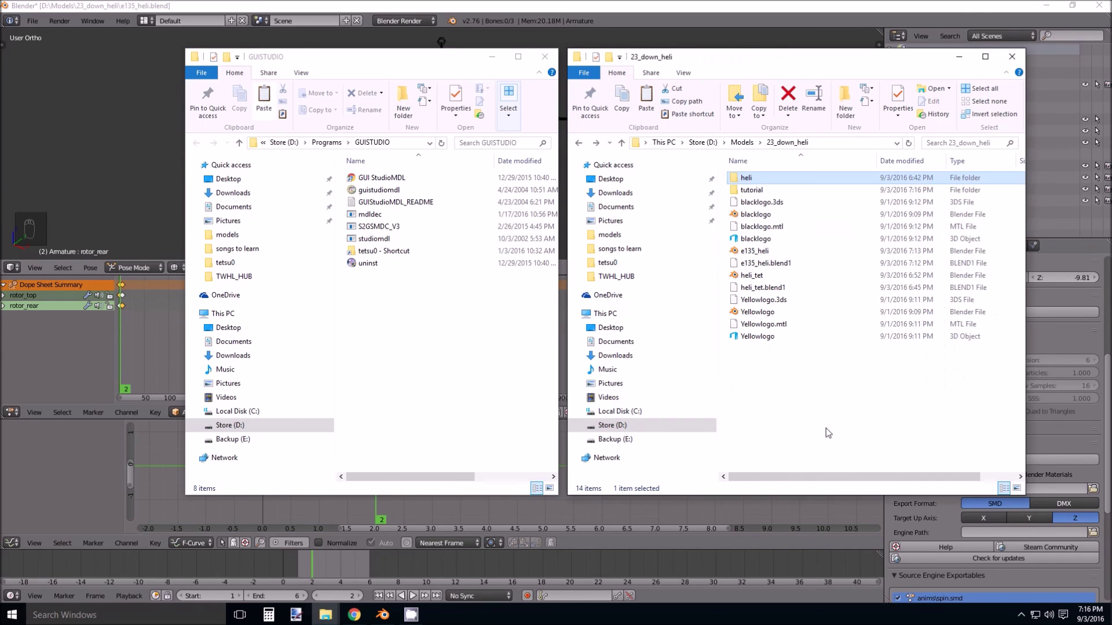
pyautogui.click(759, 198)
pyautogui.click(759, 189)
pyautogui.doubleClick(760, 192)
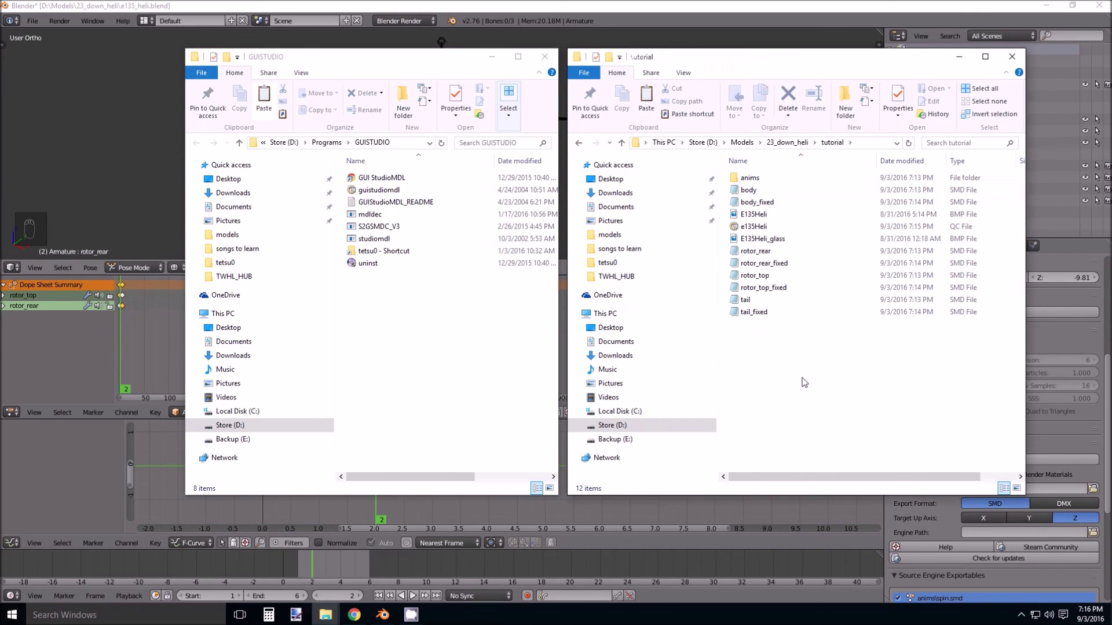
pyautogui.press('c')
# Edit the copied compile batch file so studiomdl targets D:\Models\23_down_heli\tutorial\e135Heli, then save and close it.
pyautogui.rightClick(754, 215)
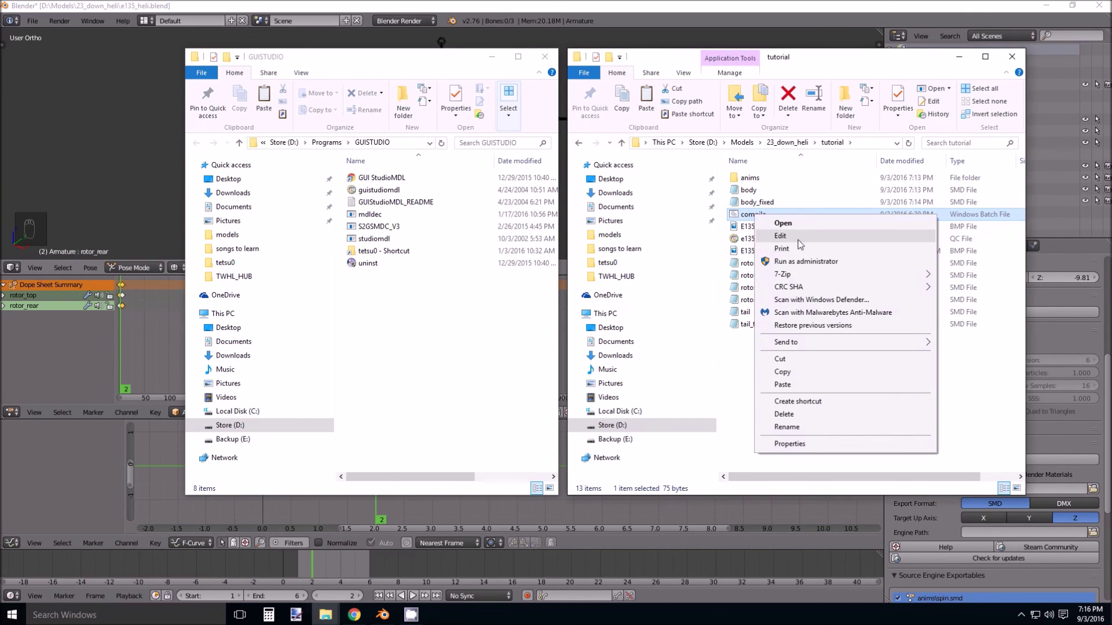
pyautogui.click(770, 236)
pyautogui.moveTo(283, 126); pyautogui.dragTo(172, 267)
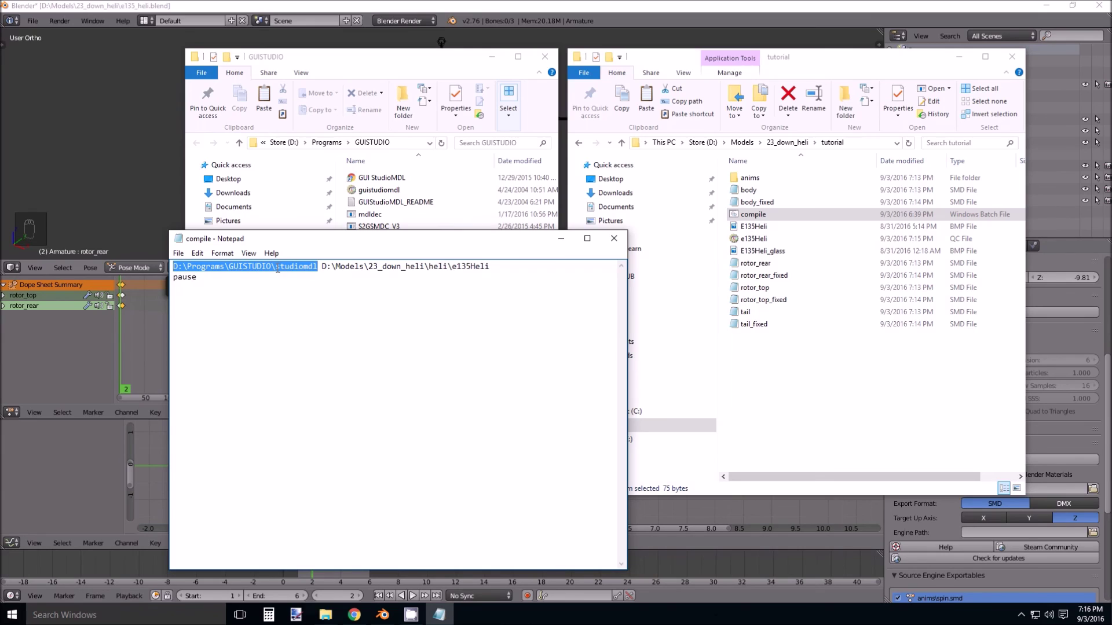
pyautogui.moveTo(323, 266); pyautogui.dragTo(490, 266)
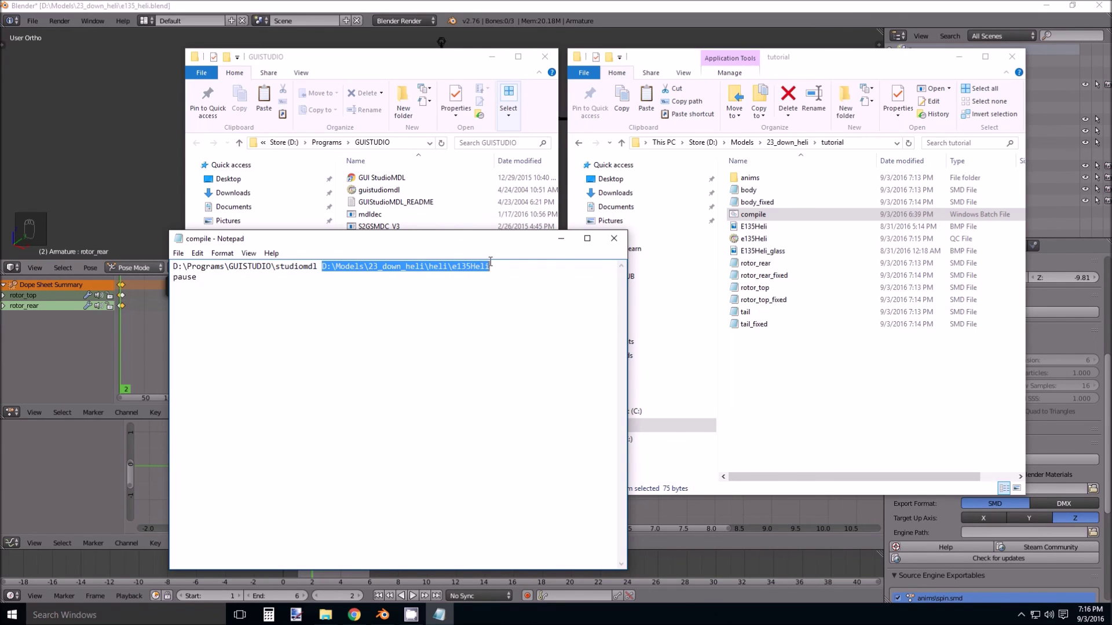
pyautogui.moveTo(499, 268); pyautogui.dragTo(453, 271)
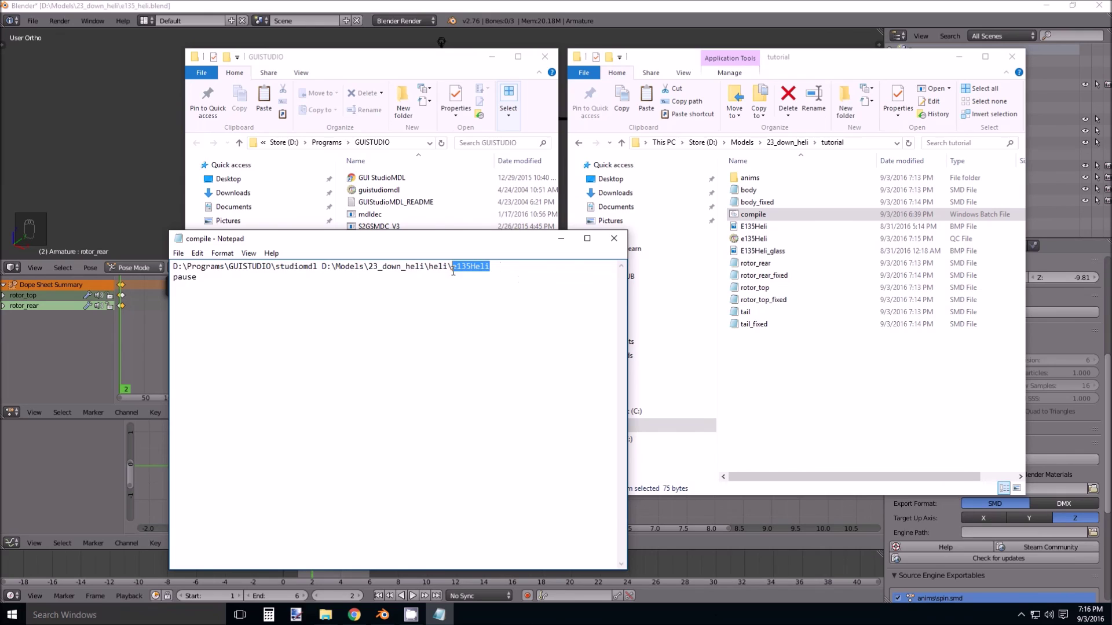
pyautogui.click(498, 268)
pyautogui.press('BackSpace')
pyautogui.press('BackSpace')
pyautogui.press('BackSpace')
pyautogui.press('BackSpace')
pyautogui.write('tutorial')
pyautogui.click(227, 284)
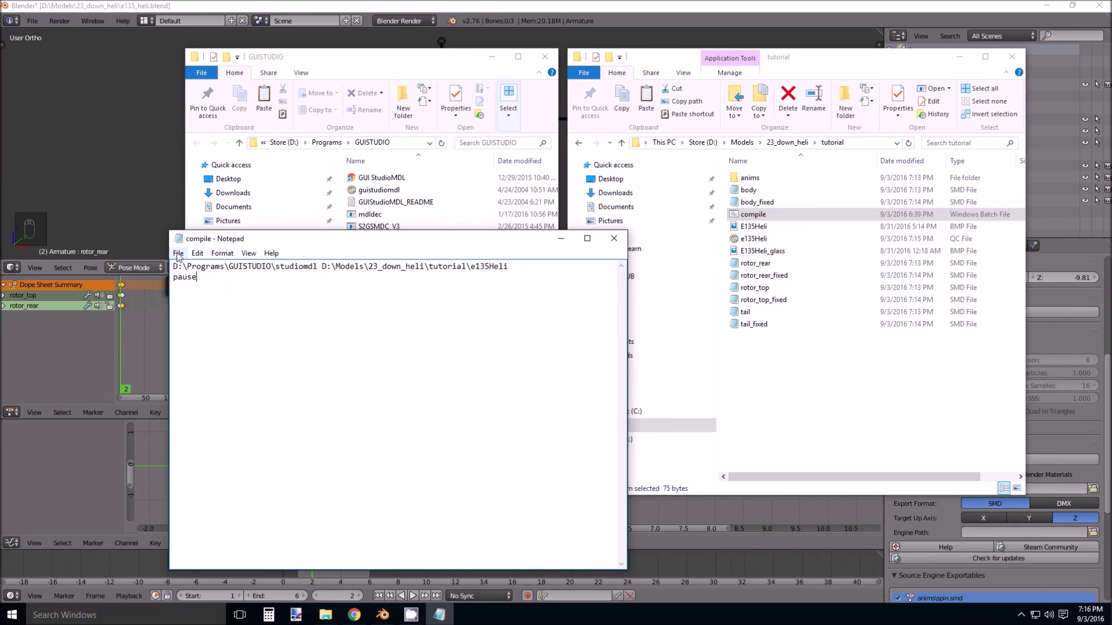
pyautogui.click(178, 255)
pyautogui.click(228, 293)
pyautogui.click(621, 240)
# Run the compile batch file in the tutorial folder to compile the helicopter model.
pyautogui.doubleClick(753, 215)
pyautogui.click(253, 139)
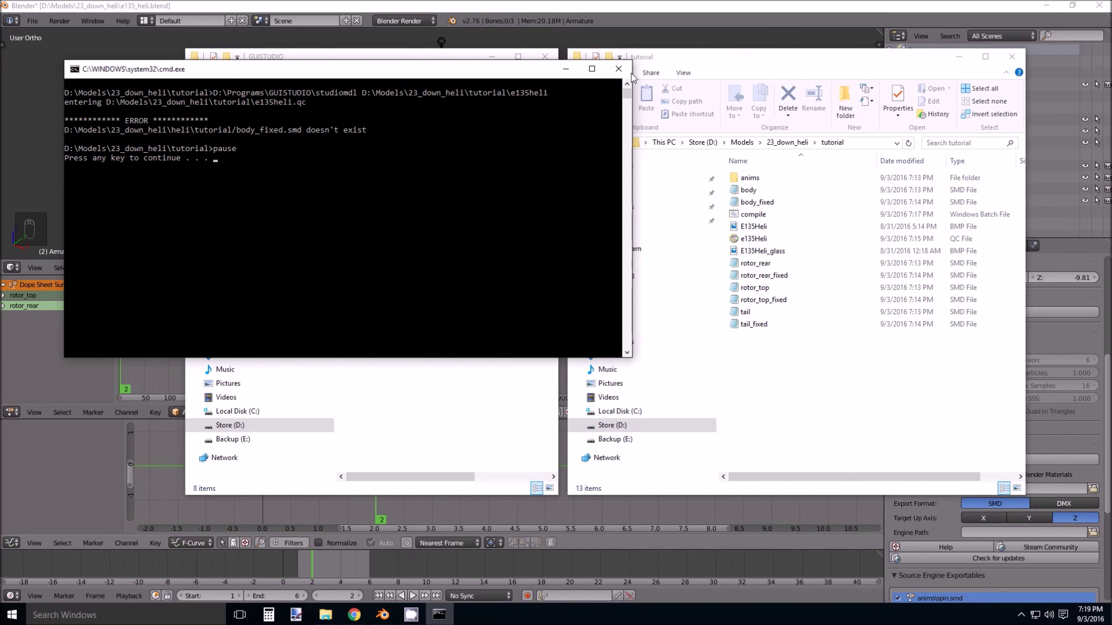
# Close the failed compile console and open the e135Heli QC file from the tutorial folder in Notepad.
pyautogui.click(622, 69)
pyautogui.click(753, 239)
pyautogui.rightClick(745, 238)
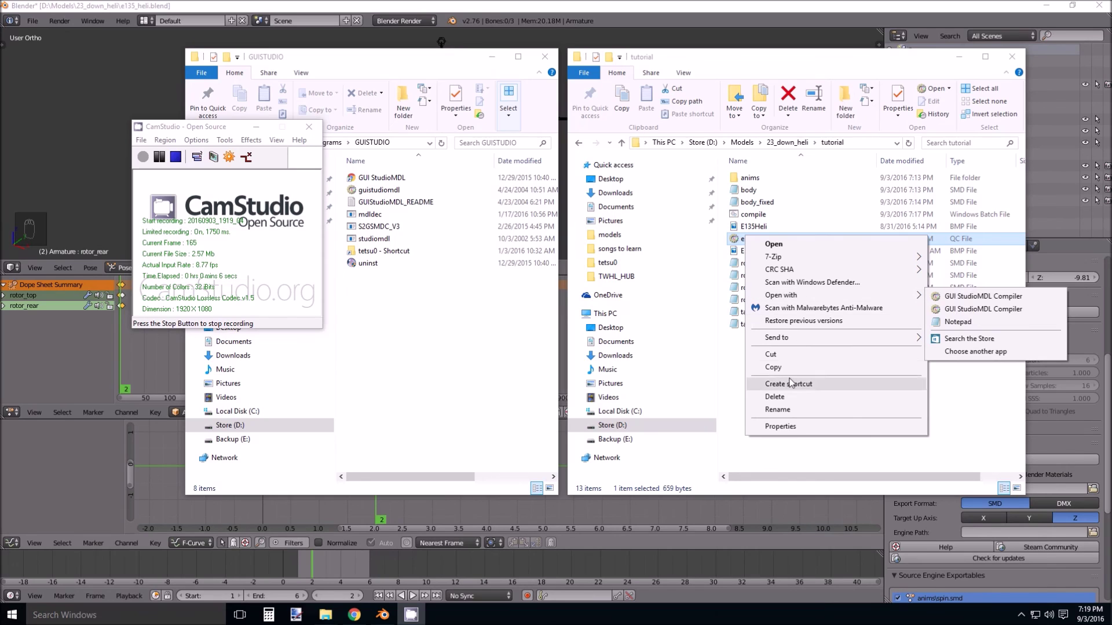
pyautogui.moveTo(796, 297)
pyautogui.click(961, 322)
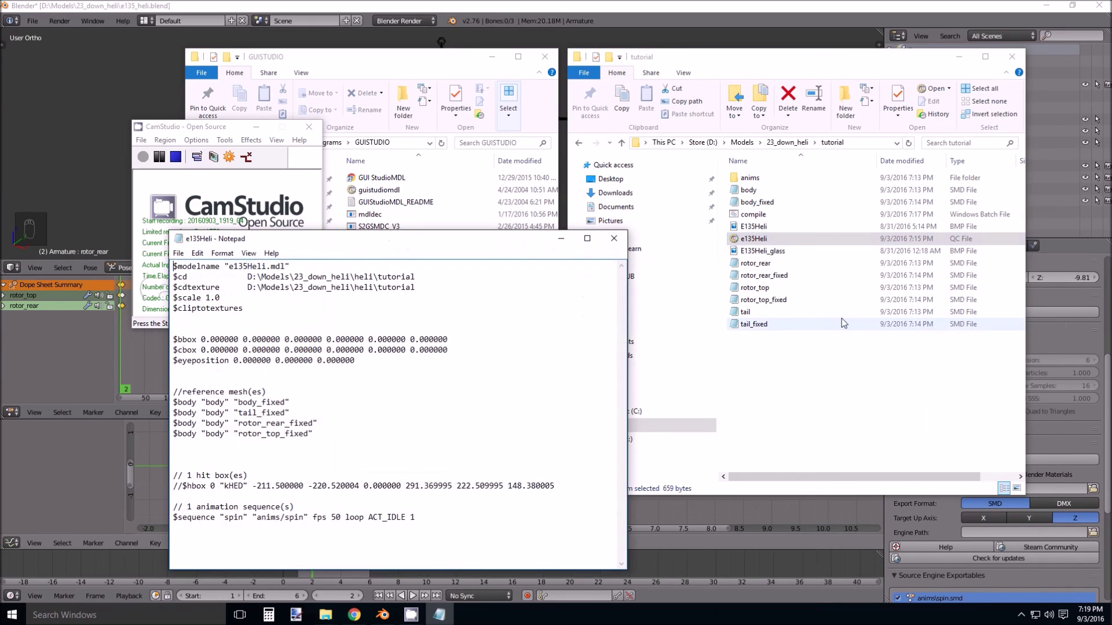
# Correct the $cd and $cdtexture paths in the QC file to D:\Models\23_down_heli\tutorial.
pyautogui.click(374, 276)
pyautogui.press('BackSpace')
pyautogui.press('BackSpace')
pyautogui.press('BackSpace')
pyautogui.press('BackSpace')
pyautogui.press('BackSpace')
pyautogui.press('Delete')
pyautogui.press('Delete')
pyautogui.press('Delete')
pyautogui.press('Delete')
pyautogui.press('Delete')
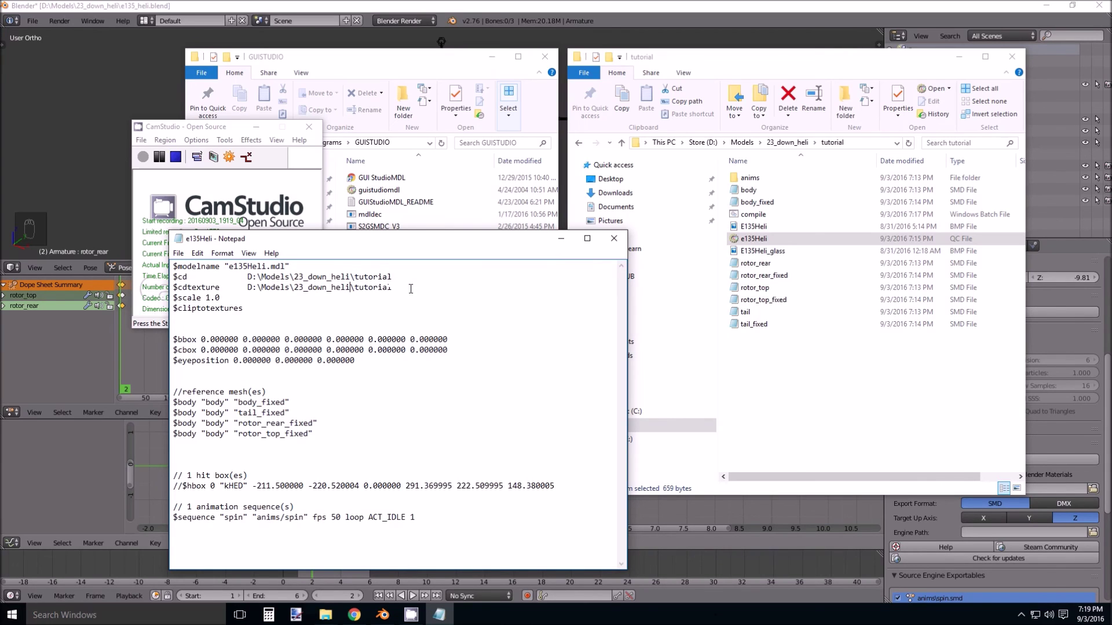
# Save the corrected e135Heli QC file and close it.
pyautogui.click(178, 253)
pyautogui.click(194, 291)
pyautogui.click(256, 126)
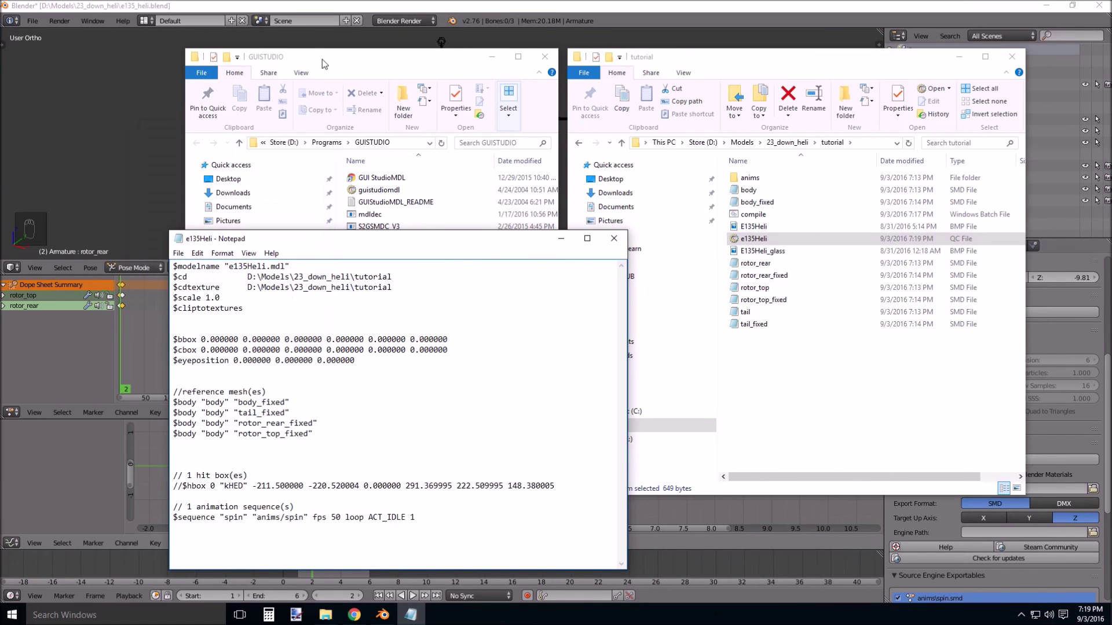
pyautogui.click(179, 253)
pyautogui.click(194, 292)
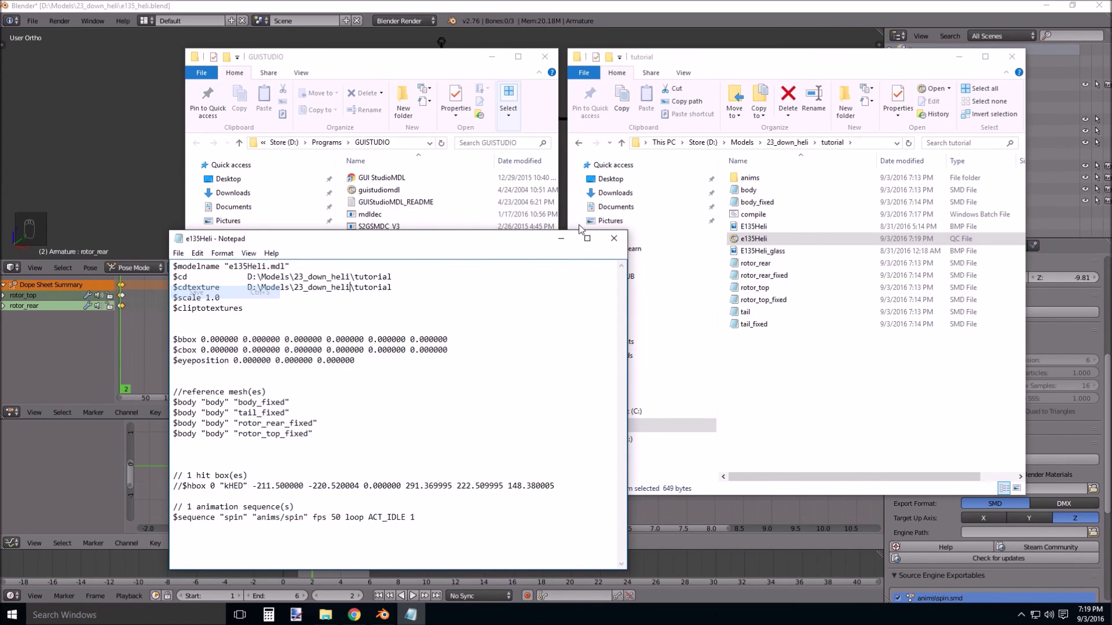
pyautogui.click(613, 238)
# Run the compile batch file in the tutorial folder again and dismiss its console.
pyautogui.doubleClick(752, 214)
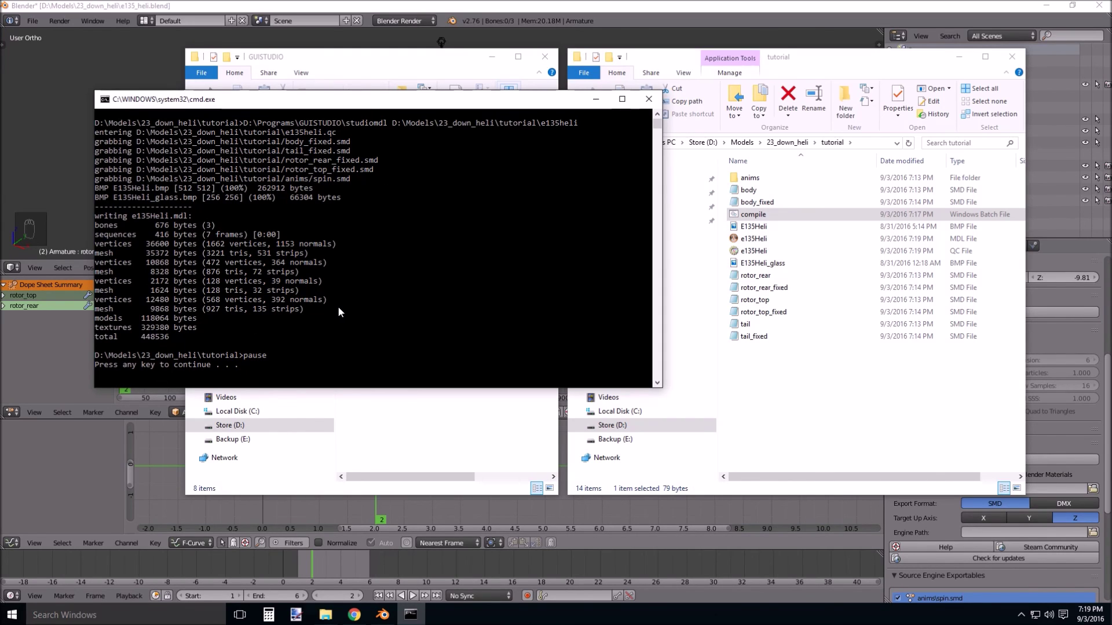
pyautogui.press('Return')
pyautogui.click(796, 366)
# Open the compiled e135Heli MDL file in Jed's Half-Life Model Viewer and inspect the helicopter with its spinning rotors.
pyautogui.doubleClick(753, 238)
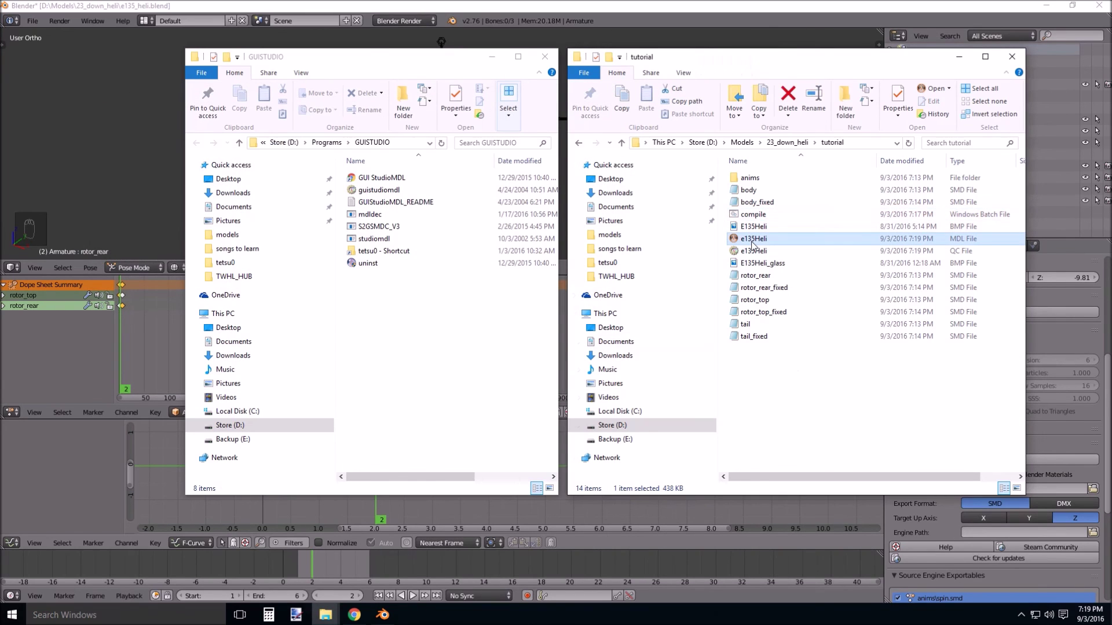
pyautogui.moveTo(255, 177); pyautogui.dragTo(258, 141)
pyautogui.moveTo(197, 165)
pyautogui.mouseDown()
pyautogui.moveTo(265, 153)
pyautogui.moveTo(289, 162)
pyautogui.moveTo(203, 179)
pyautogui.mouseUp()
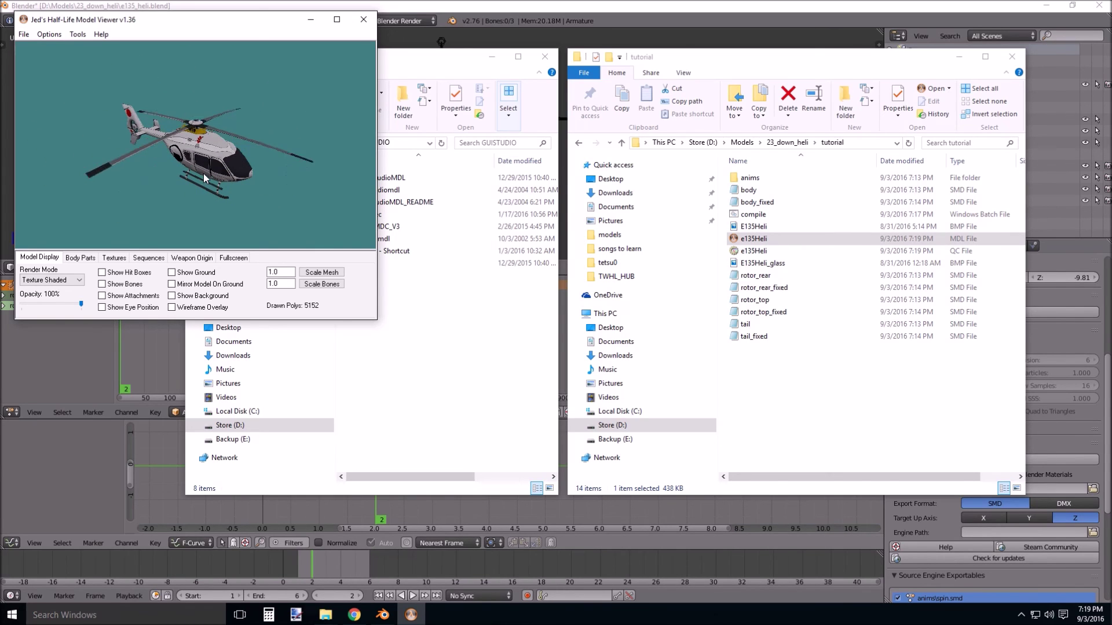
# Switch to Blender and examine the helicopter's orientation in front, side, top and angled views.
pyautogui.click(505, 3)
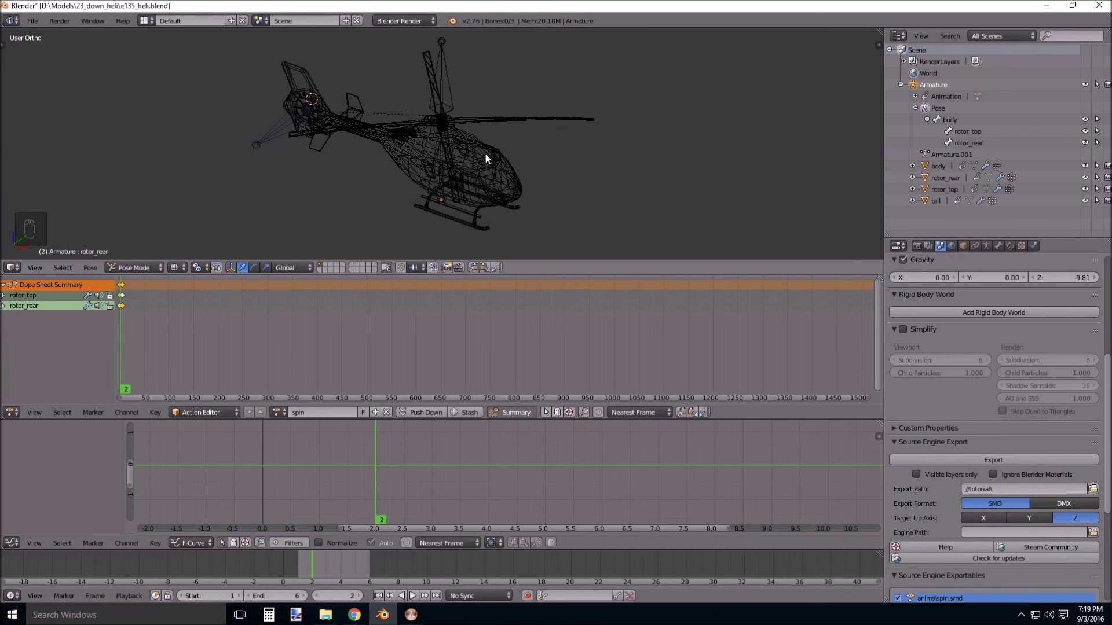
pyautogui.press('KP_1')
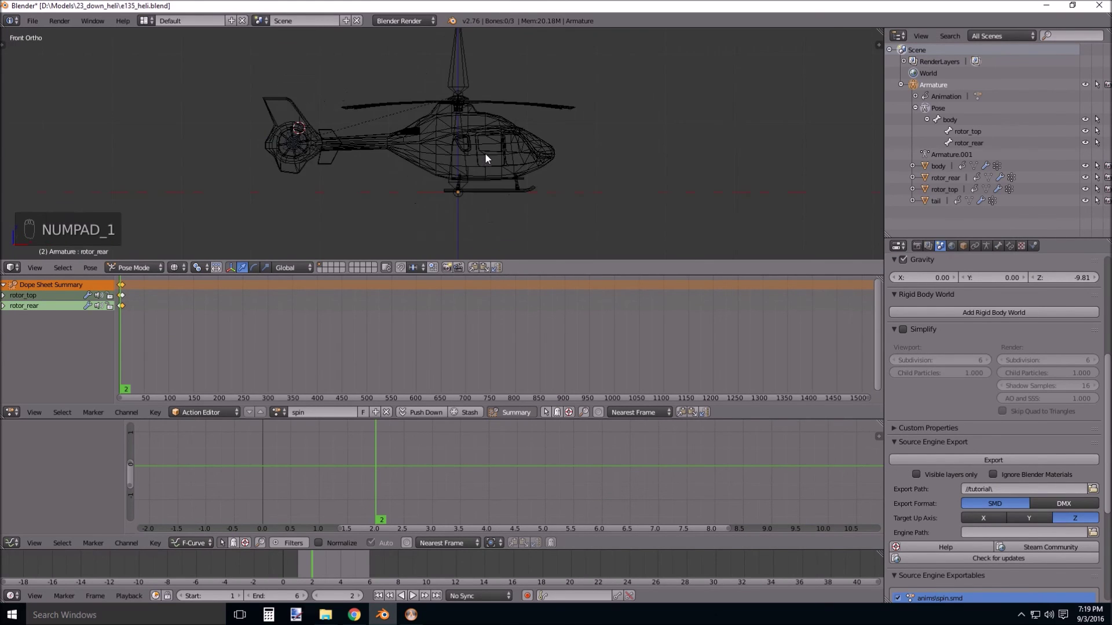
pyautogui.press('KP_7')
pyautogui.press('KP_5')
pyautogui.press('KP_5')
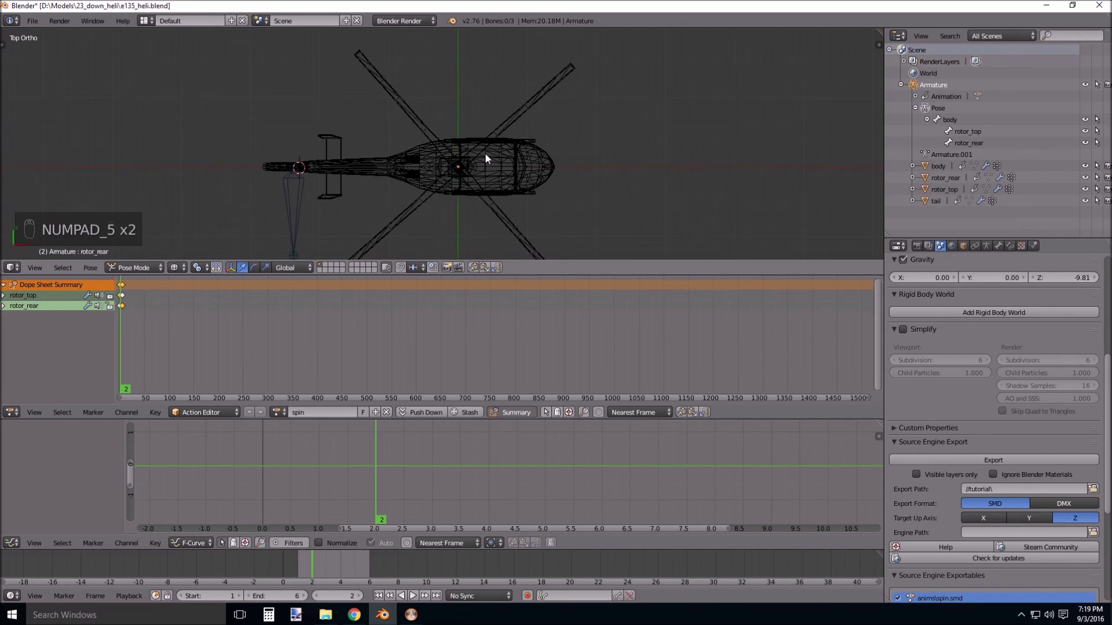
pyautogui.press('KP_5')
pyautogui.press('KP_5')
pyautogui.press('KP_1')
pyautogui.press('KP_3')
pyautogui.press('KP_7')
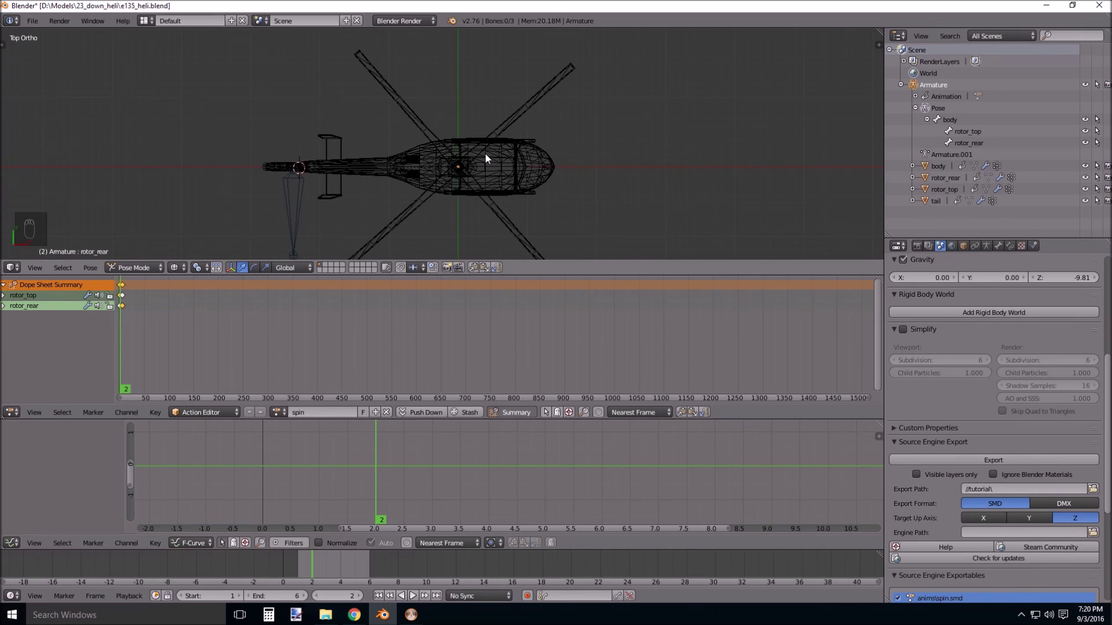
pyautogui.moveTo(481, 214); pyautogui.dragTo(525, 160, button='middle')
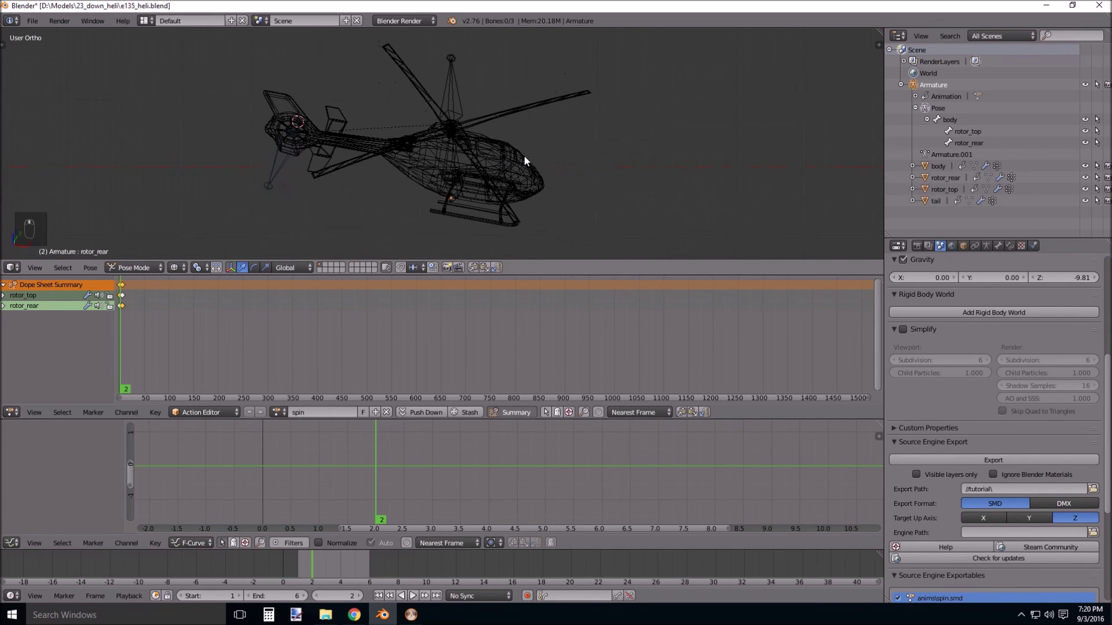
# Review which meshes and bones make up the rig by selecting the body, tail, rotor_top mesh and the armature's bones in turn.
pyautogui.rightClick(525, 160)
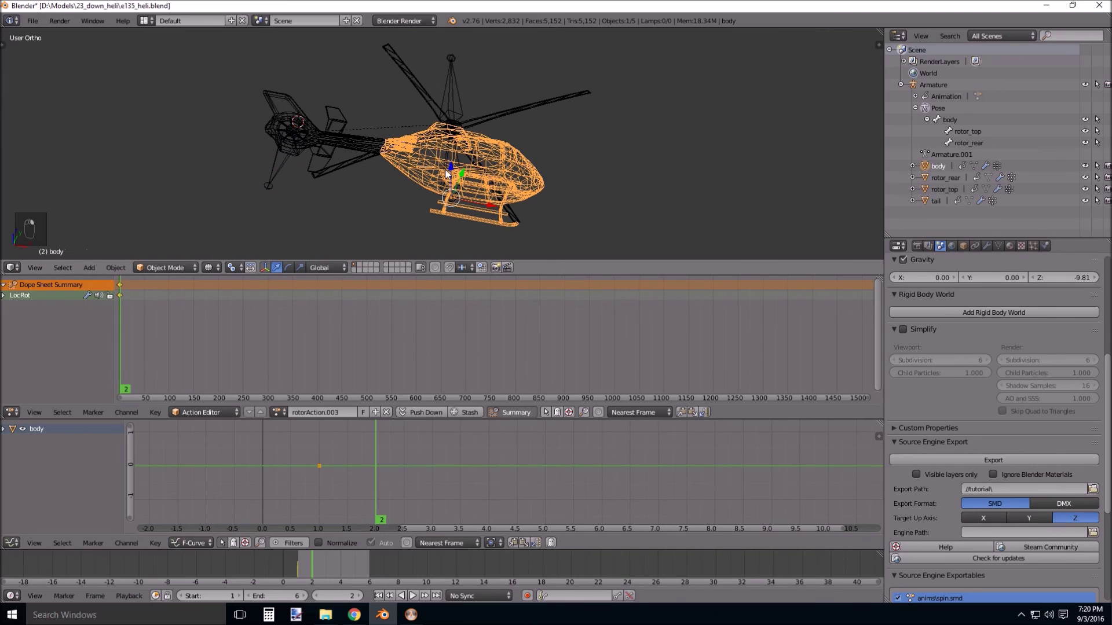
pyautogui.rightClick(368, 148)
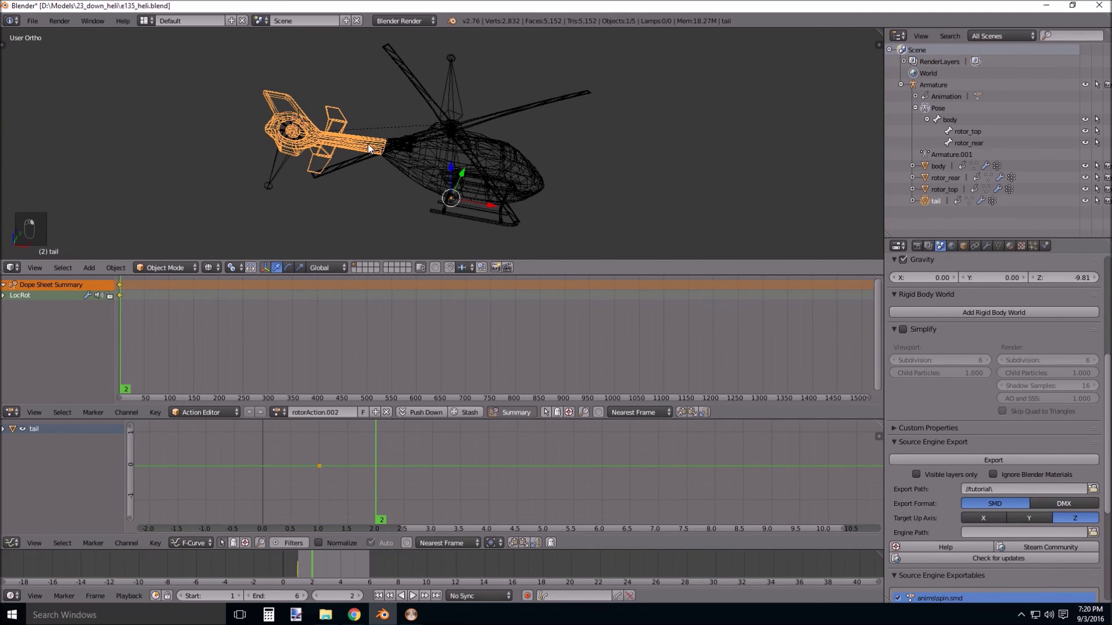
pyautogui.rightClick(460, 106)
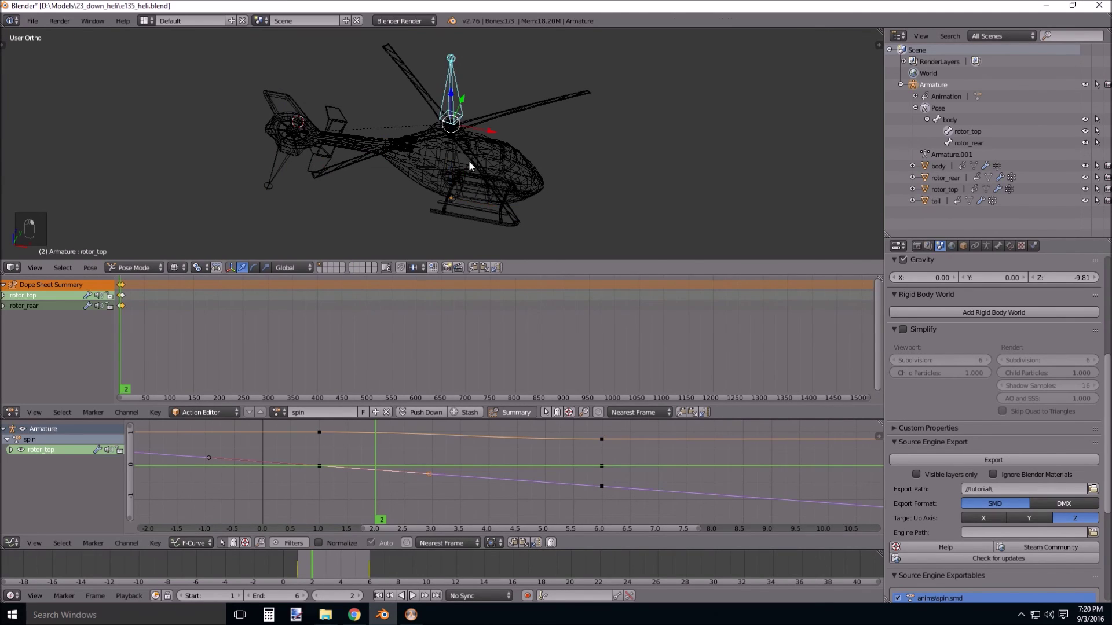
pyautogui.rightClick(457, 160)
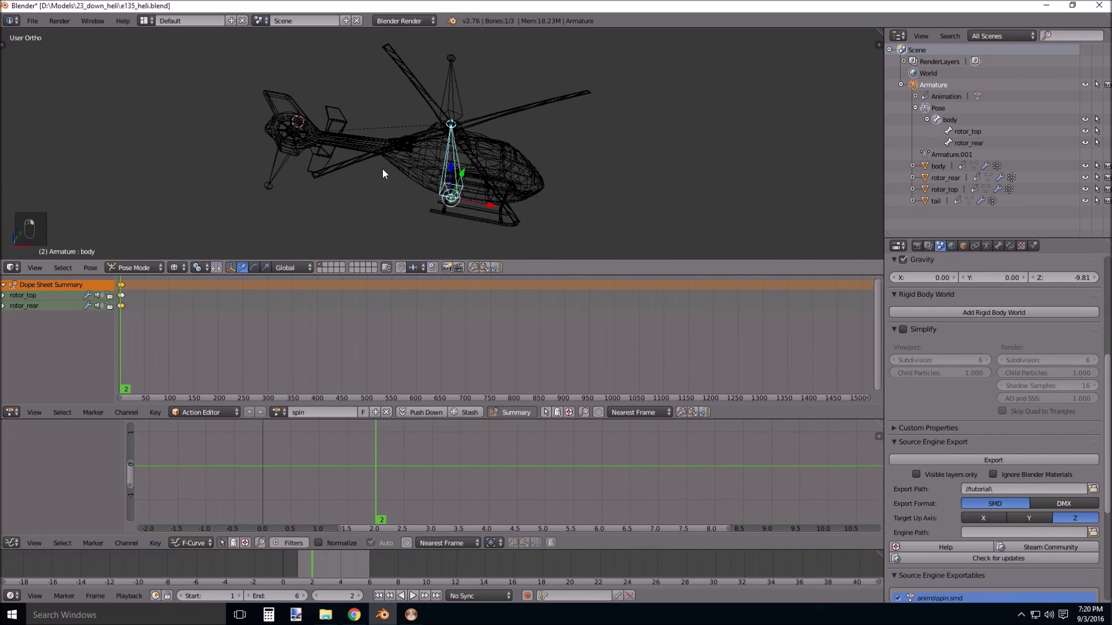
pyautogui.moveTo(383, 169); pyautogui.dragTo(280, 137, button='middle')
pyautogui.rightClick(280, 133)
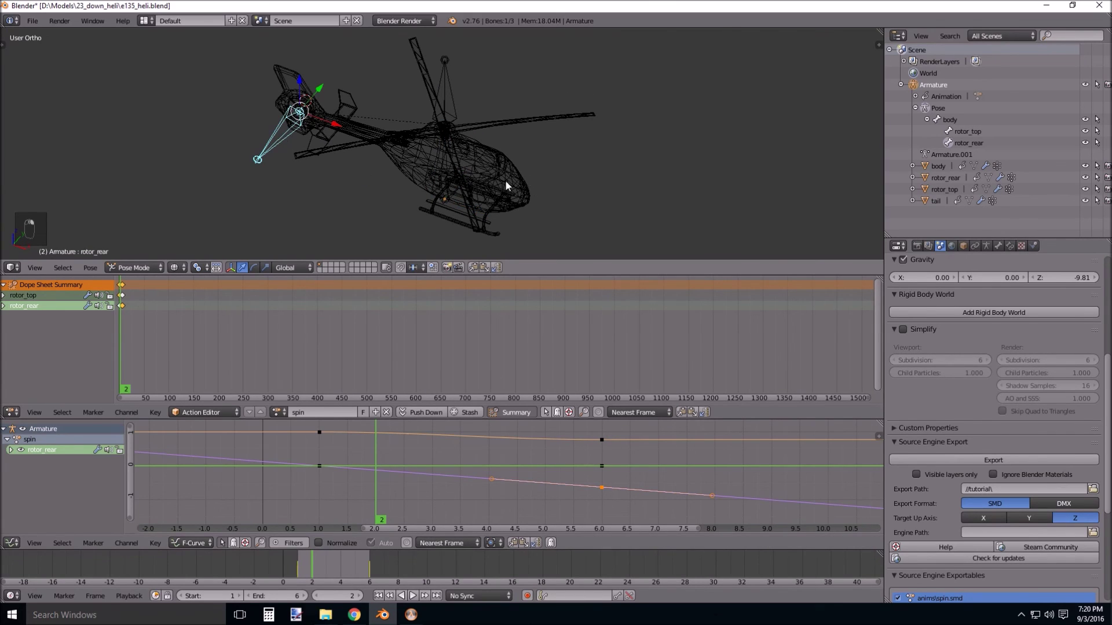
pyautogui.rightClick(453, 101)
pyautogui.rightClick(510, 121)
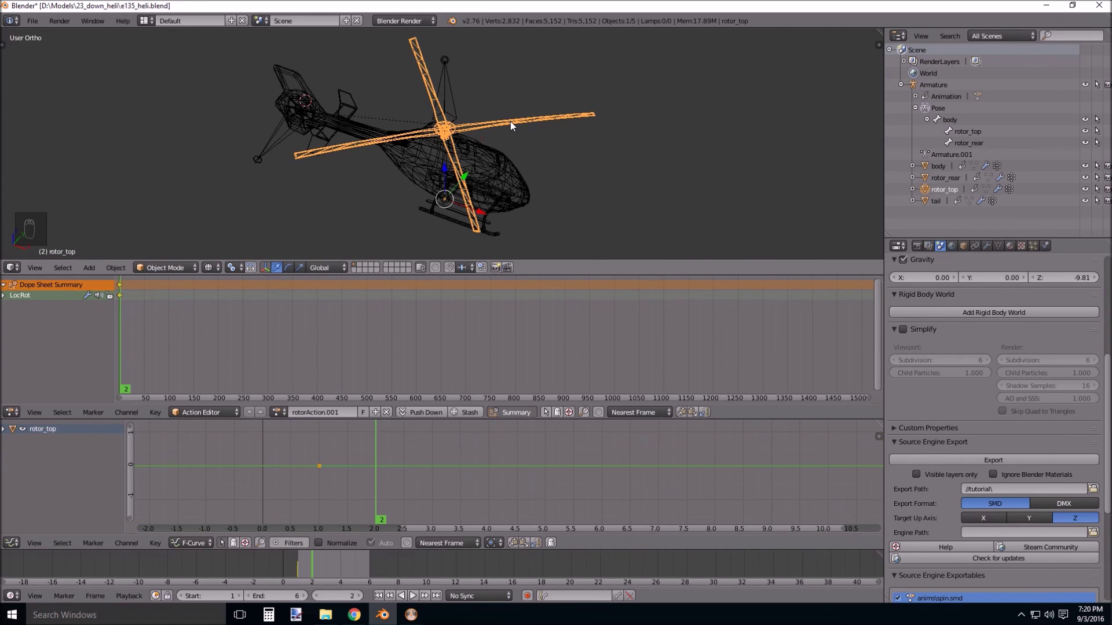
pyautogui.rightClick(454, 104)
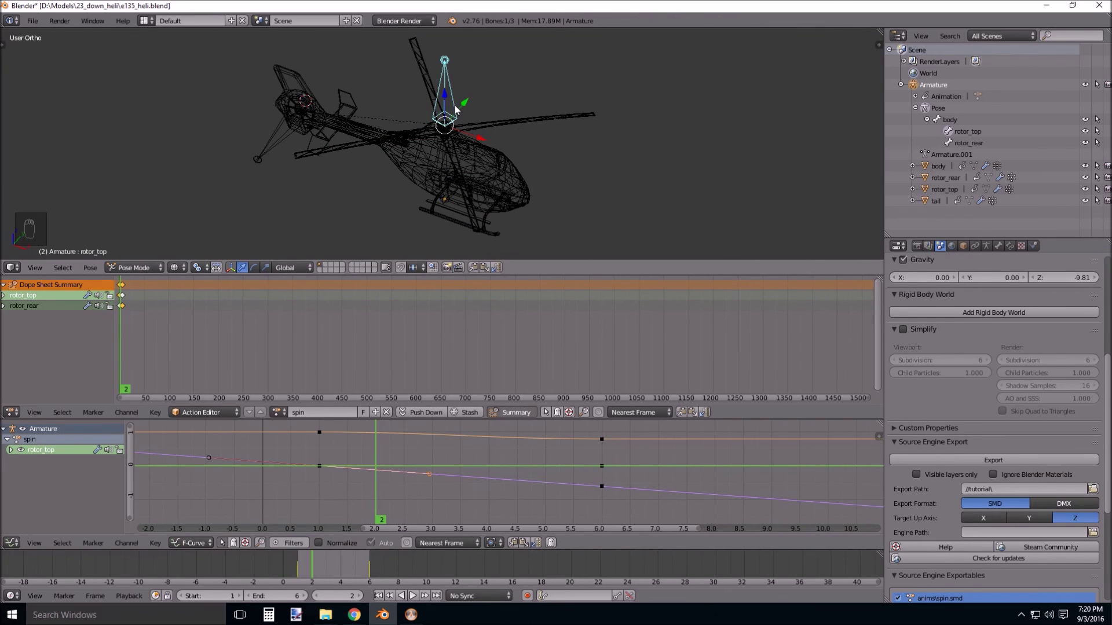
pyautogui.moveTo(481, 162); pyautogui.dragTo(477, 187, button='middle')
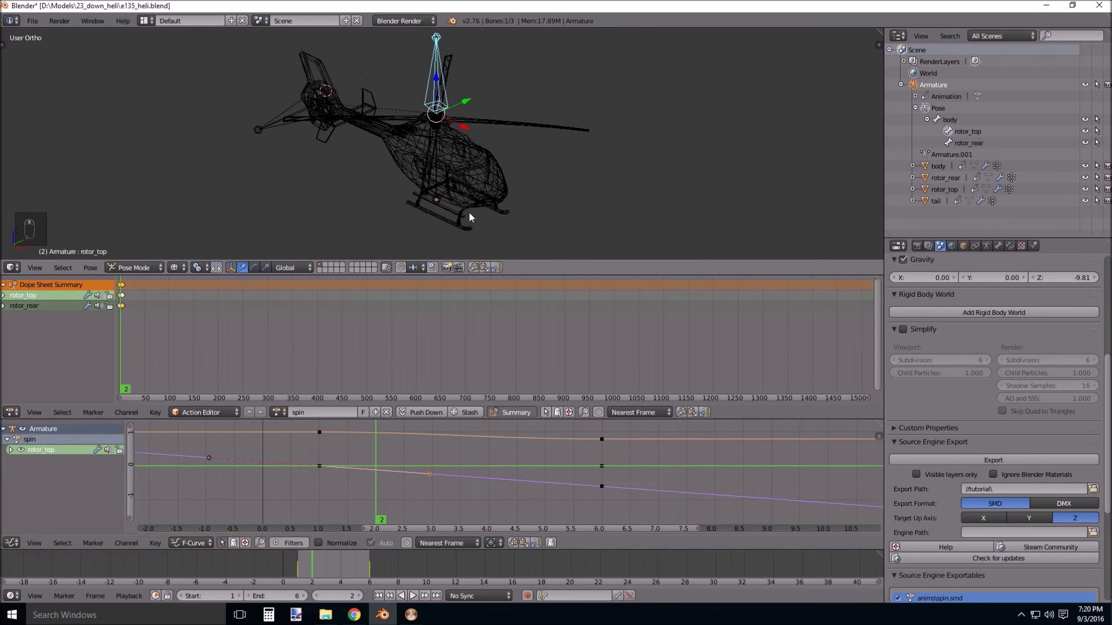
# Bring up the tutorial folder and the Half-Life Model Viewer, and inspect the compiled helicopter from a closer angle.
pyautogui.moveTo(324, 615)
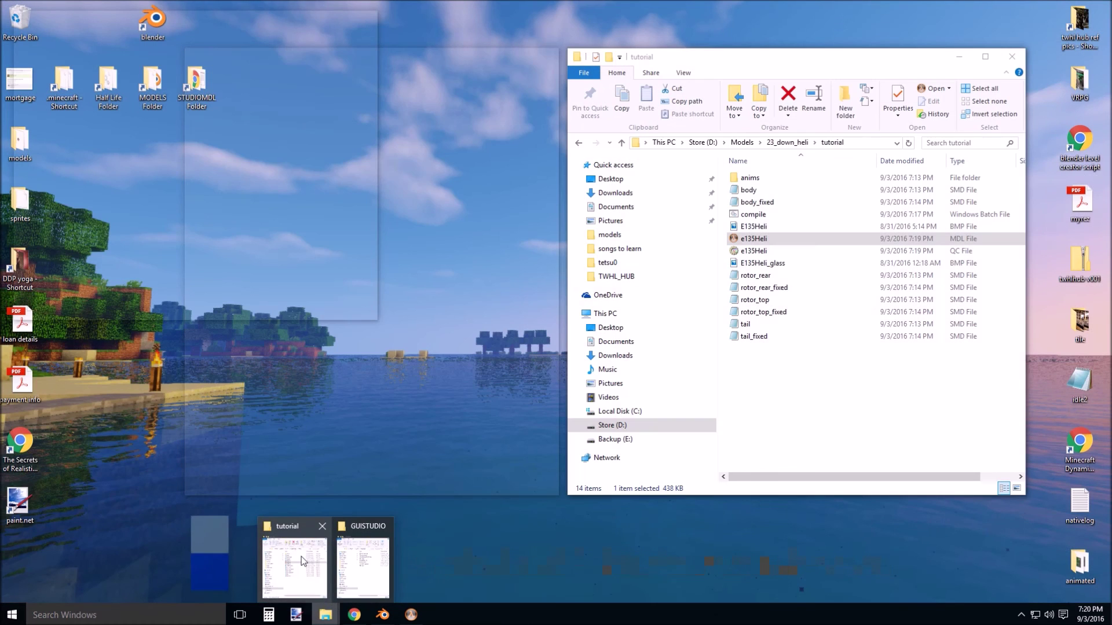
pyautogui.click(301, 557)
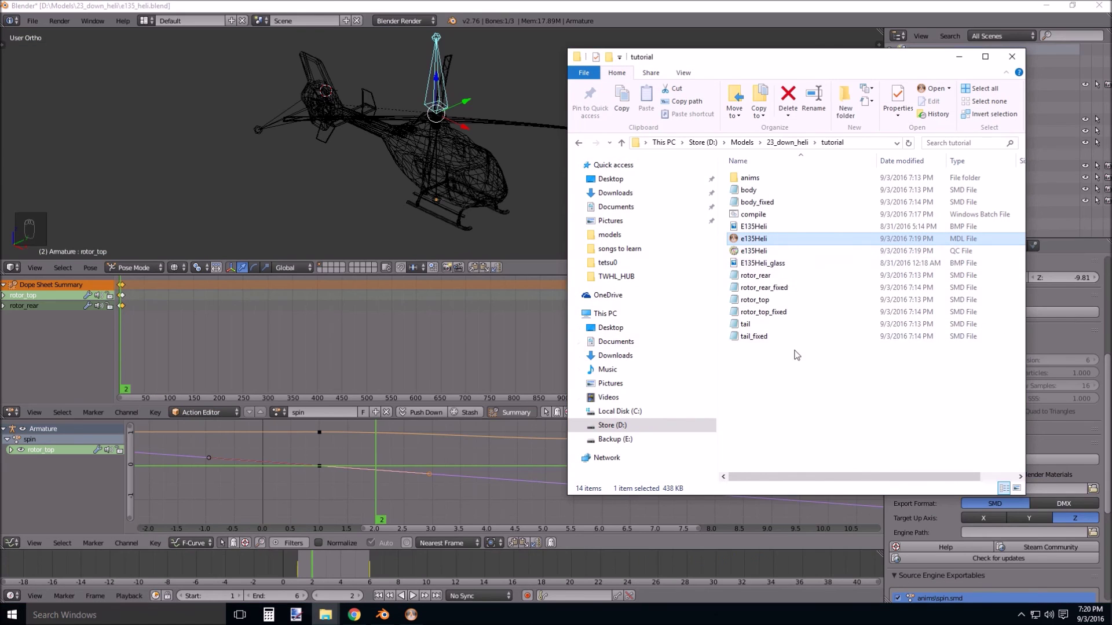
pyautogui.click(411, 614)
pyautogui.moveTo(228, 215); pyautogui.dragTo(232, 189, button='right')
pyautogui.moveTo(231, 189)
pyautogui.mouseDown()
pyautogui.moveTo(254, 161)
pyautogui.moveTo(200, 184)
pyautogui.moveTo(229, 182)
pyautogui.mouseUp()
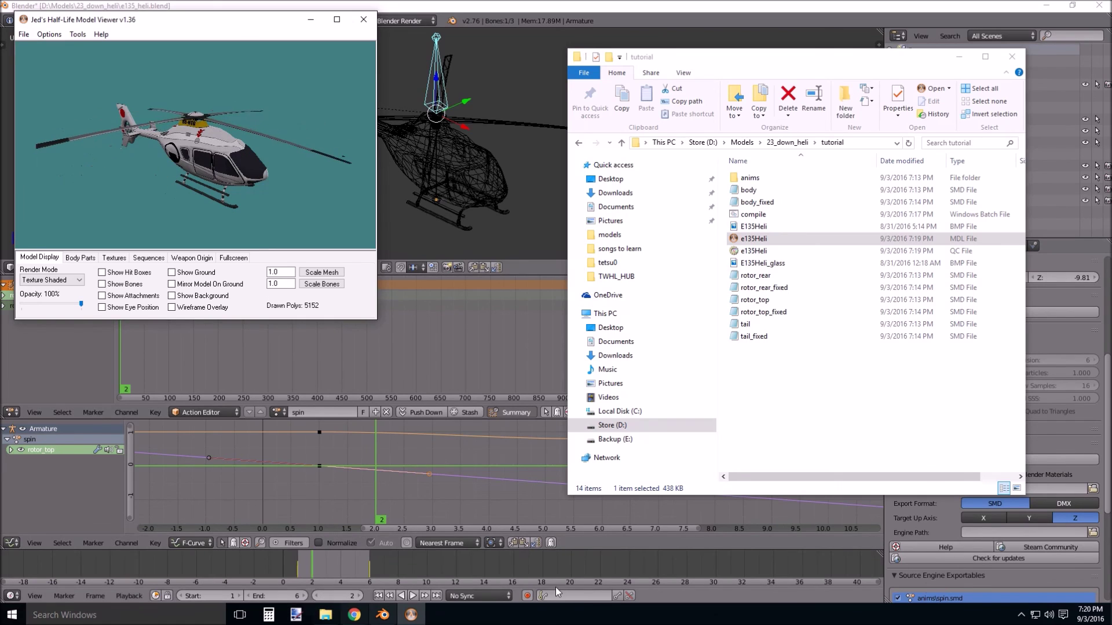
# Reveal the hidden icons of the programs running in the background.
pyautogui.click(1021, 616)
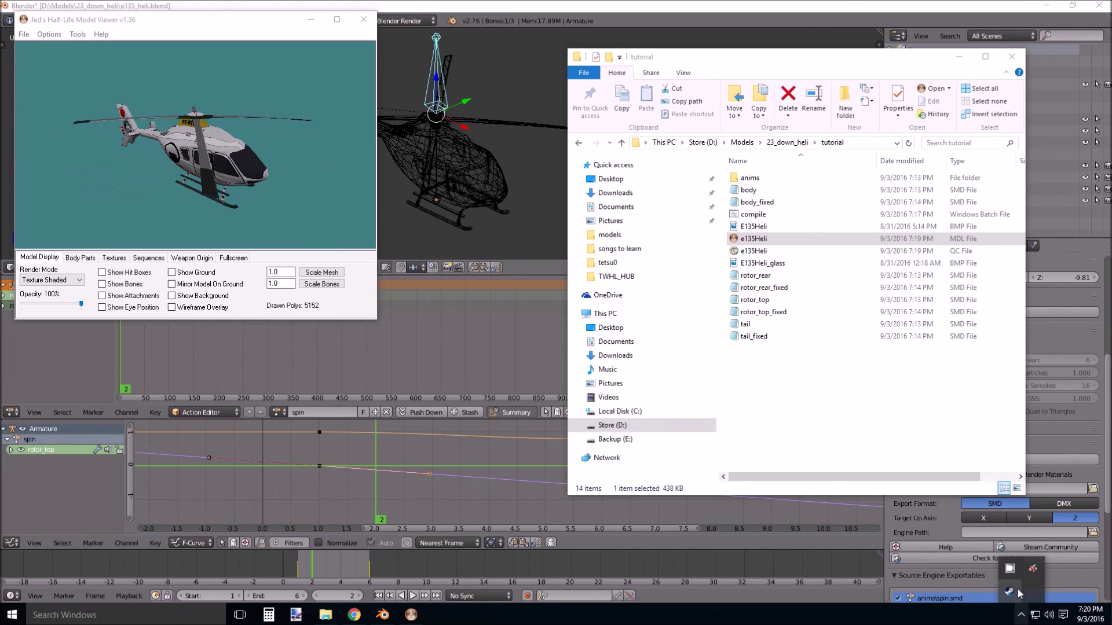